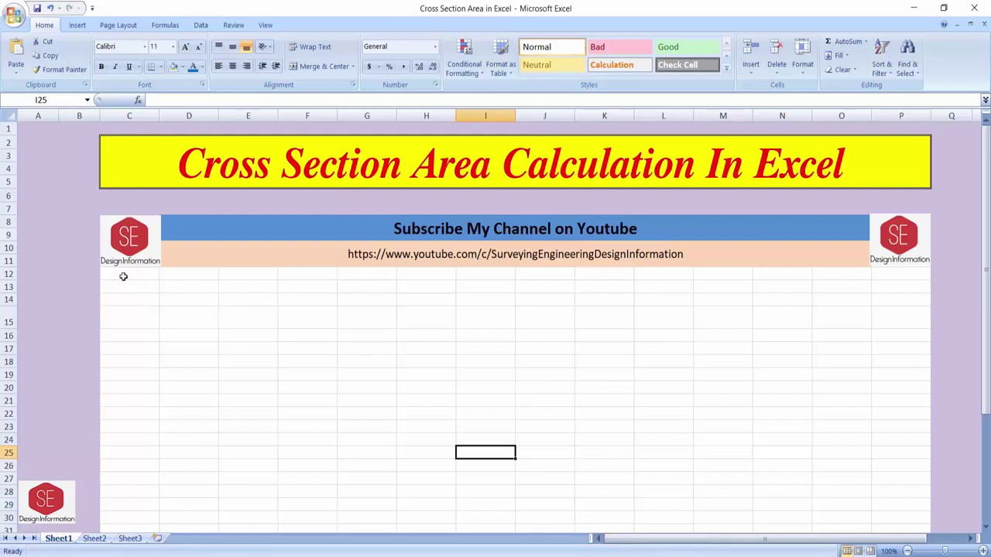
Step: Enter 'Station 0+000 Area Calculation' across merged C12:G13, make it bold 14 pt, then unmerge
drag(123, 276, 347, 283)
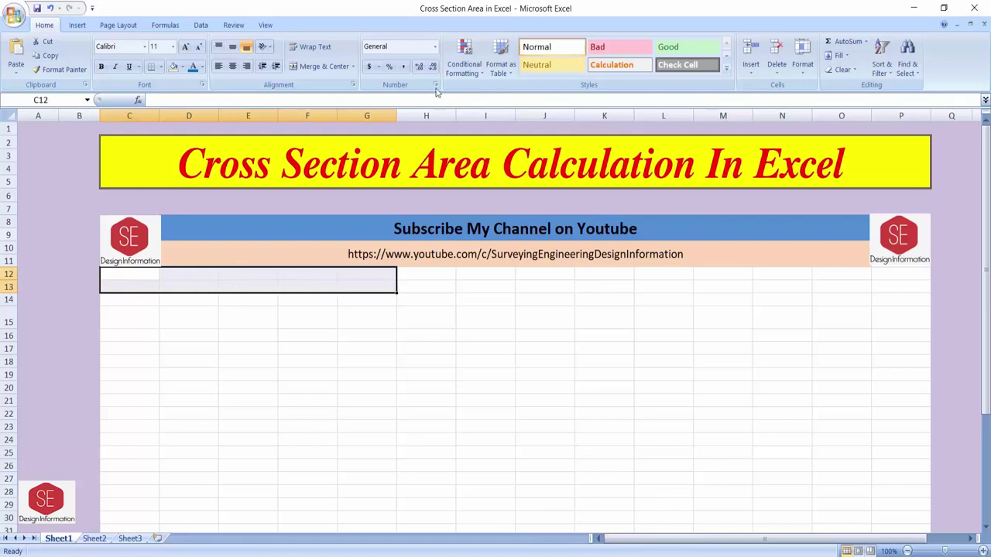
click(319, 66)
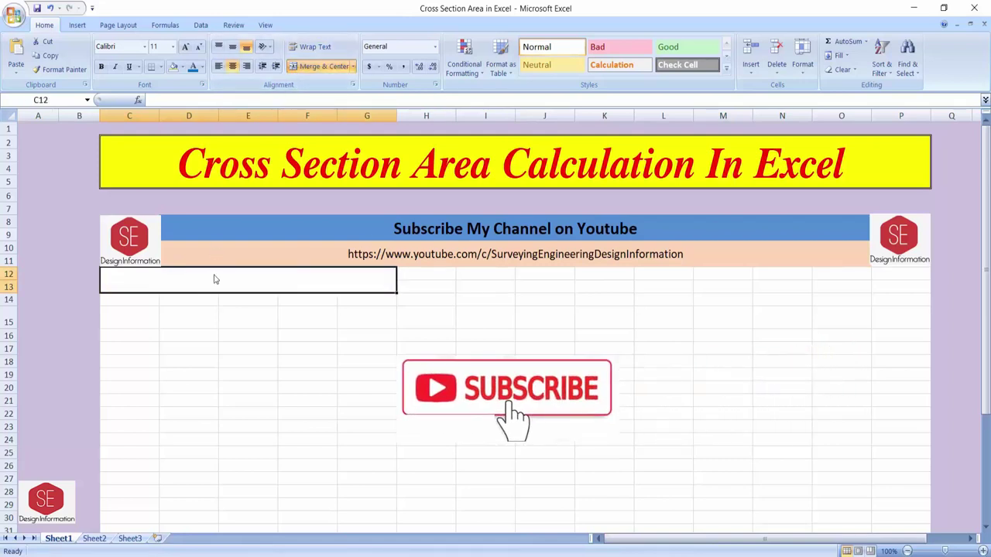
text(R)
text(ta)
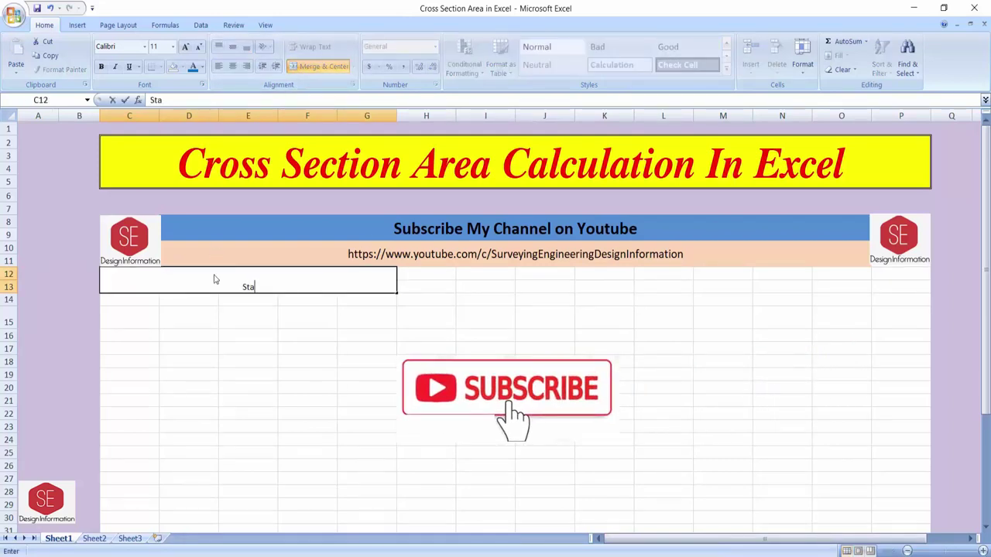
text(tion)
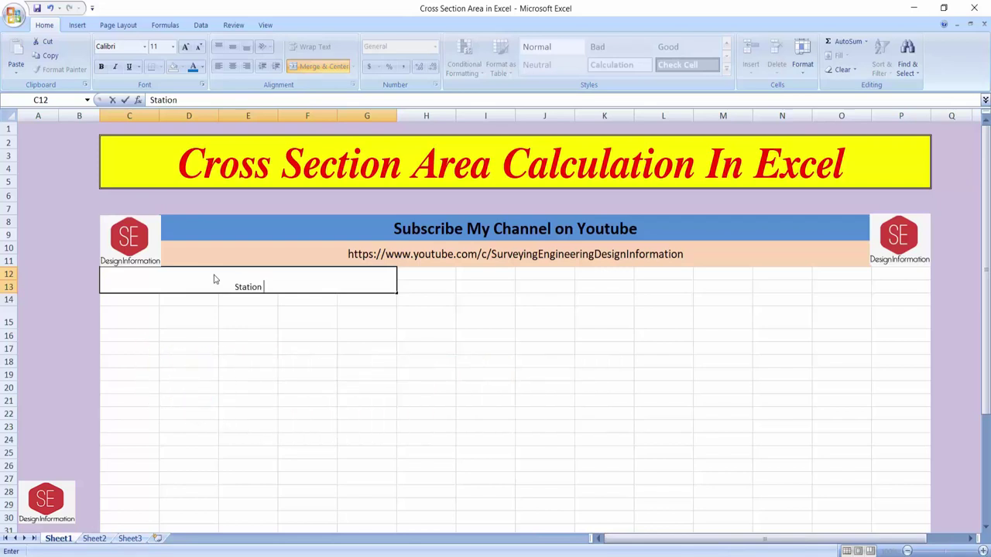
text(0+000)
text( Area)
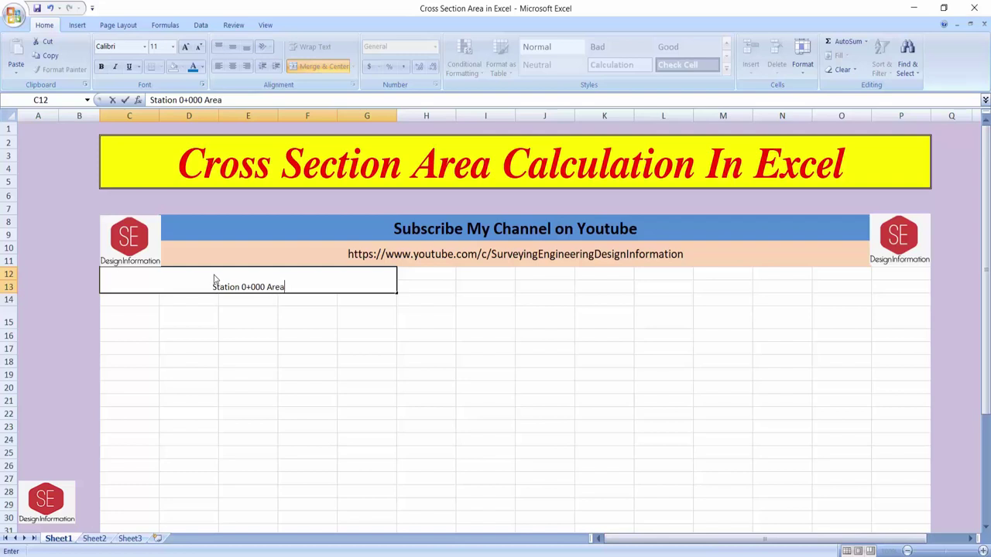
text(Calcula)
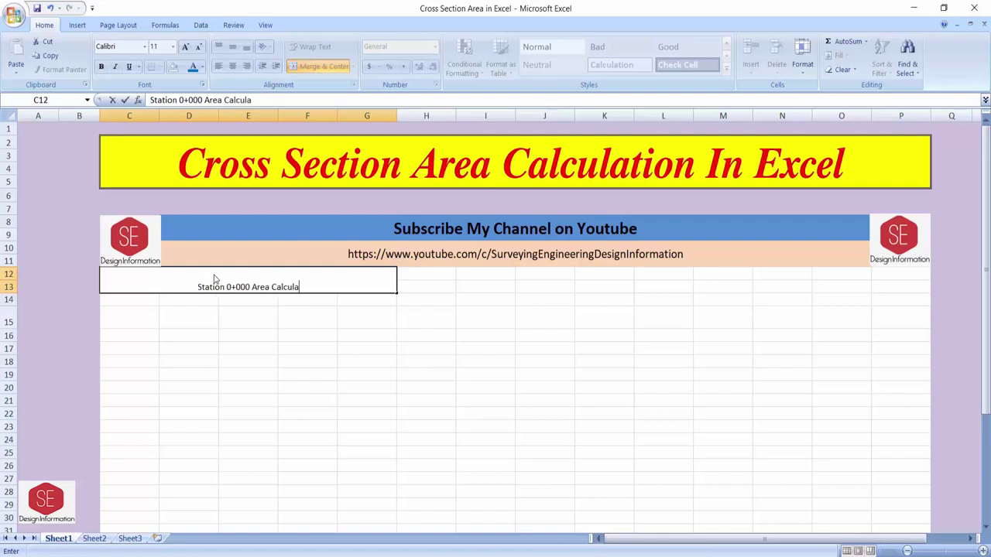
text(tion)
click(255, 361)
click(240, 286)
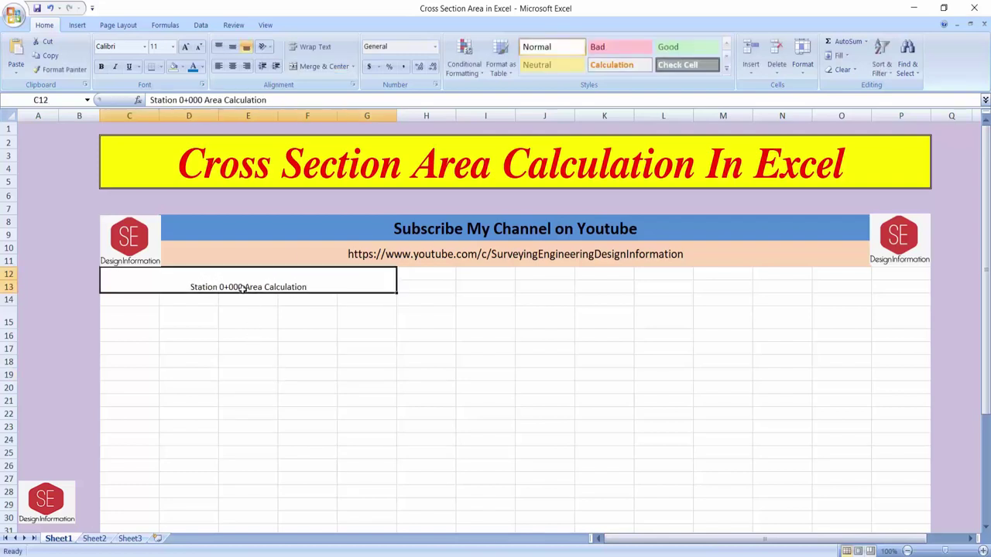
click(185, 46)
click(185, 47)
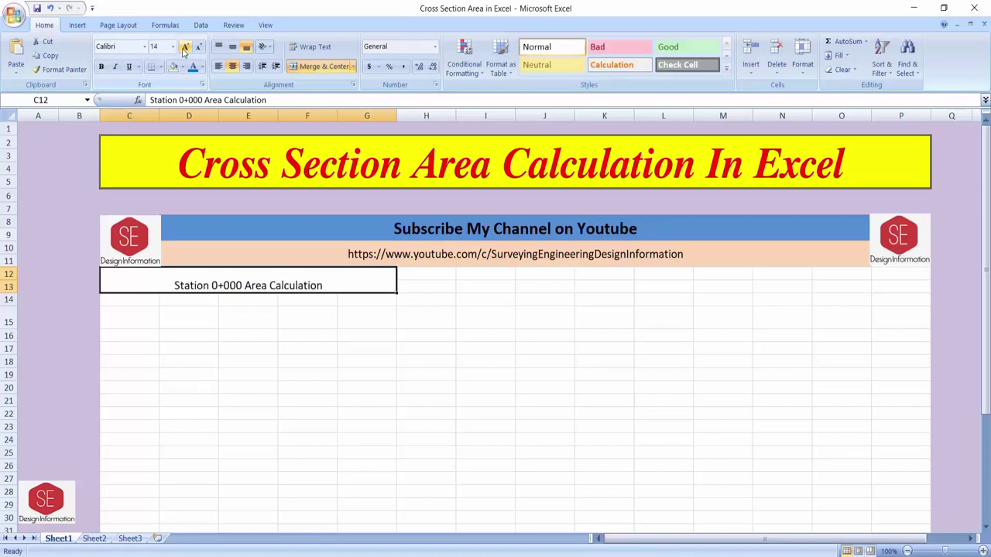
click(100, 67)
click(321, 66)
Step: Select cell C15 for the first column header
click(263, 320)
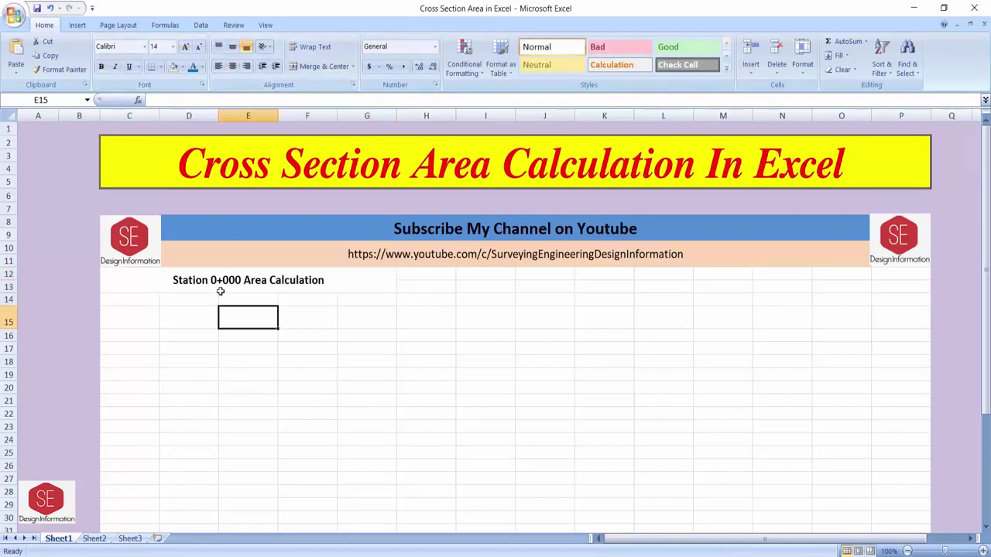
click(141, 305)
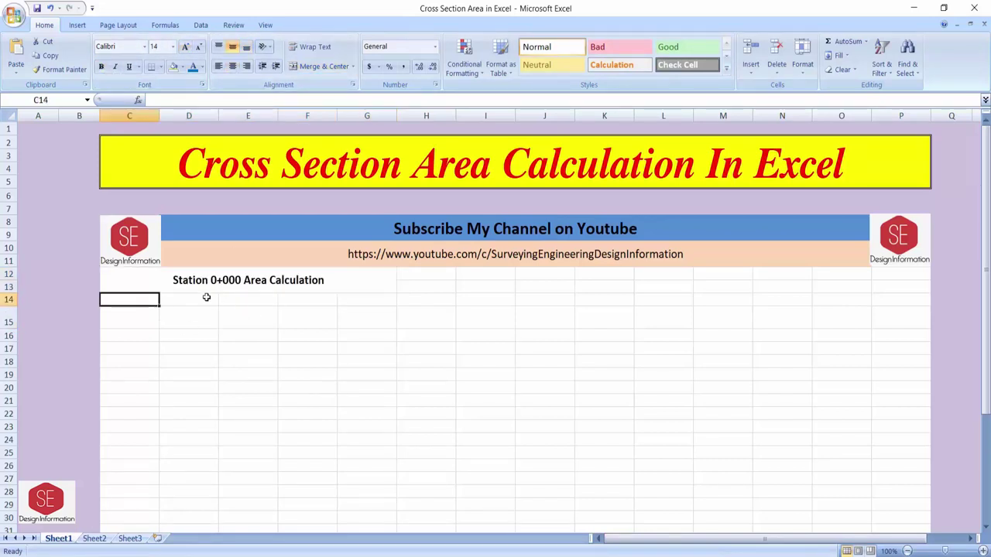
click(153, 316)
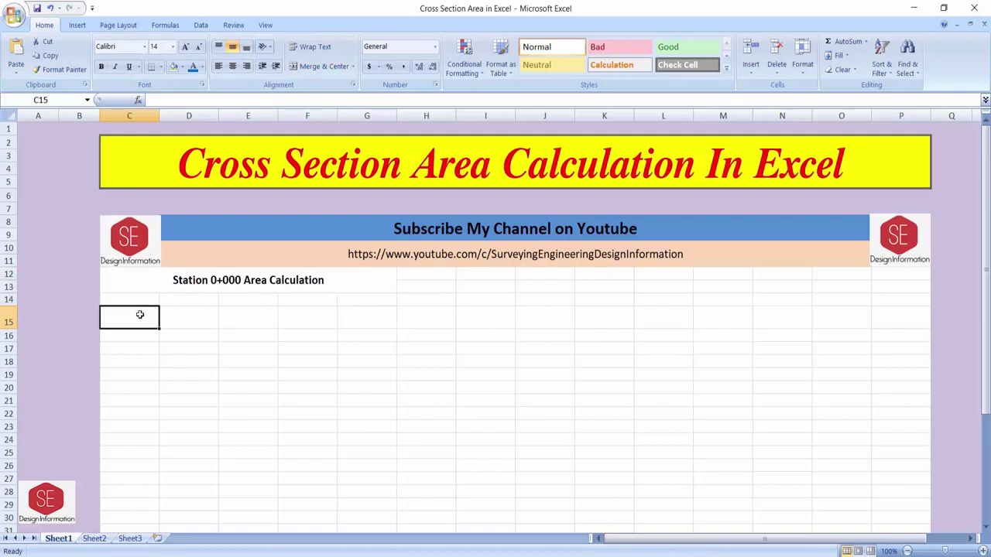
click(194, 318)
click(252, 324)
click(178, 322)
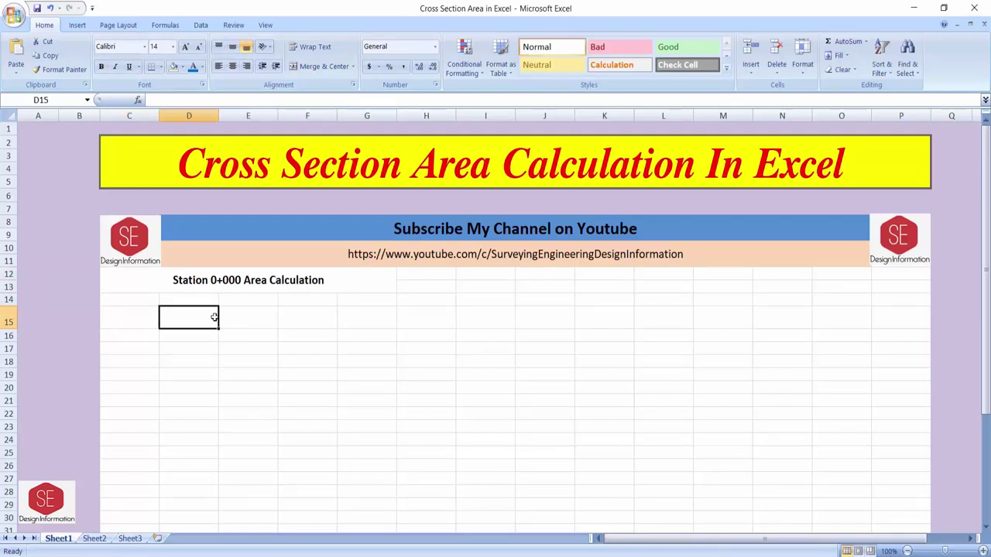
click(143, 322)
Step: Enter Sr No in C15 and a wrapped, centred Distance (X) in D15, with row 15 made taller
text(Sr )
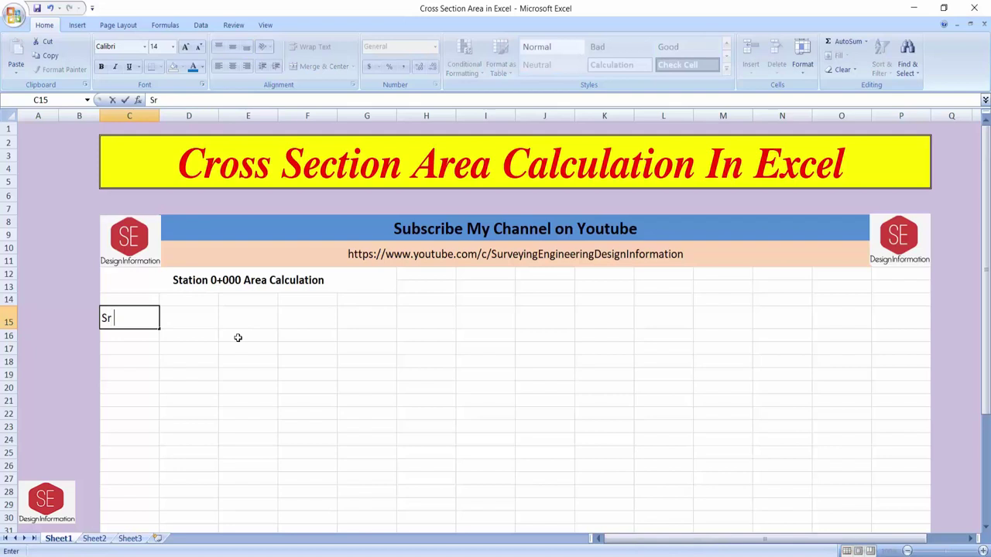
text(No)
click(210, 318)
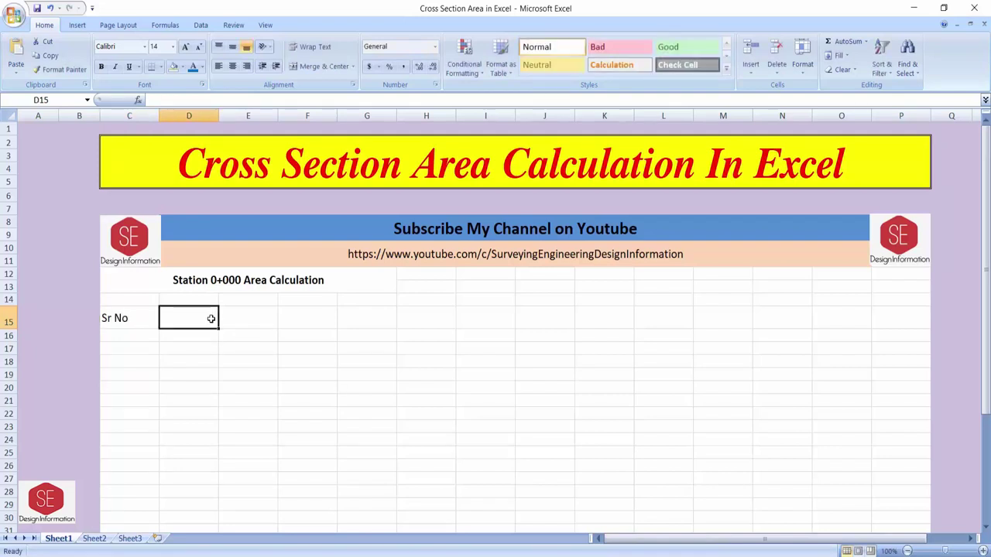
text(Distance (X)
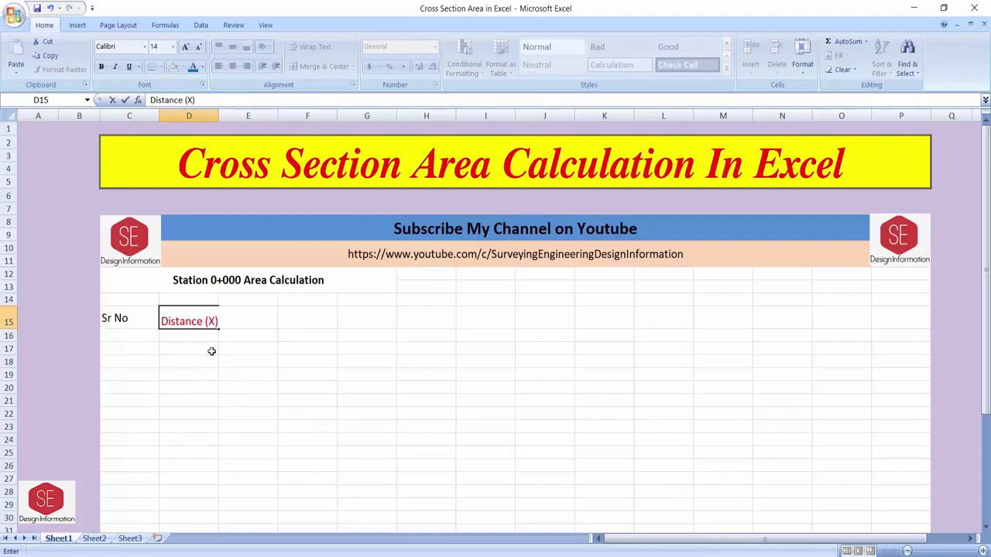
click(204, 377)
click(196, 322)
click(313, 47)
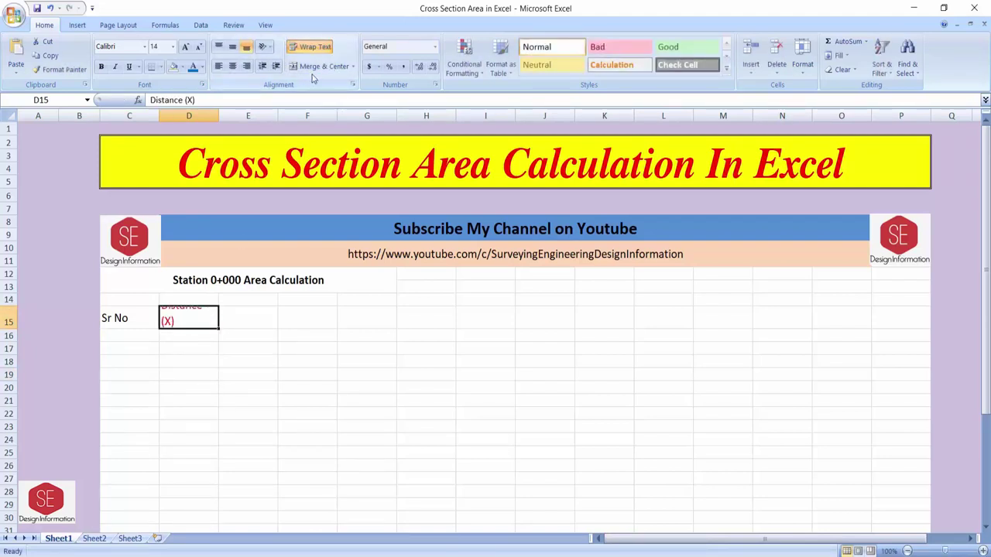
drag(21, 336, 21, 341)
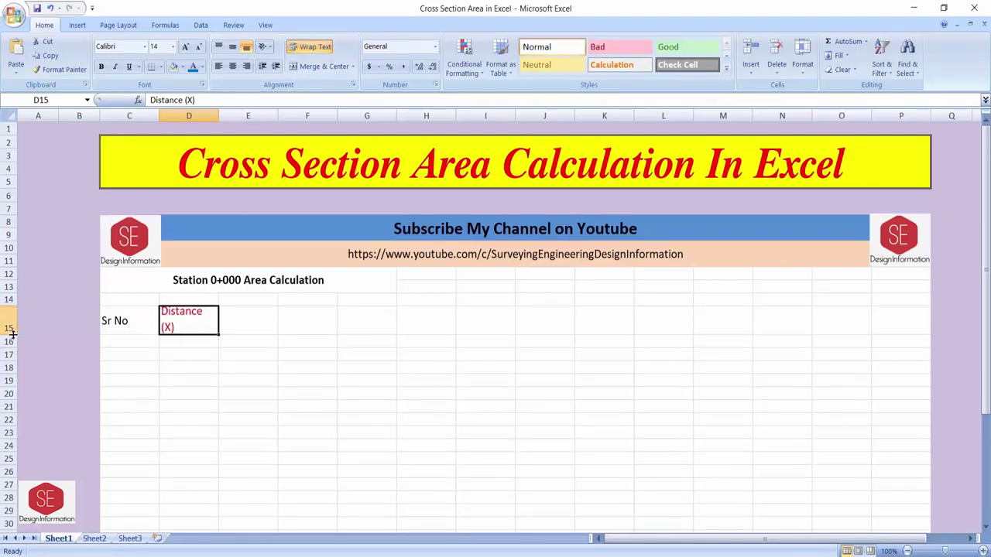
click(230, 68)
Step: Enter Elevation (Y) in E15 in blue text, wrapped and centred
click(258, 326)
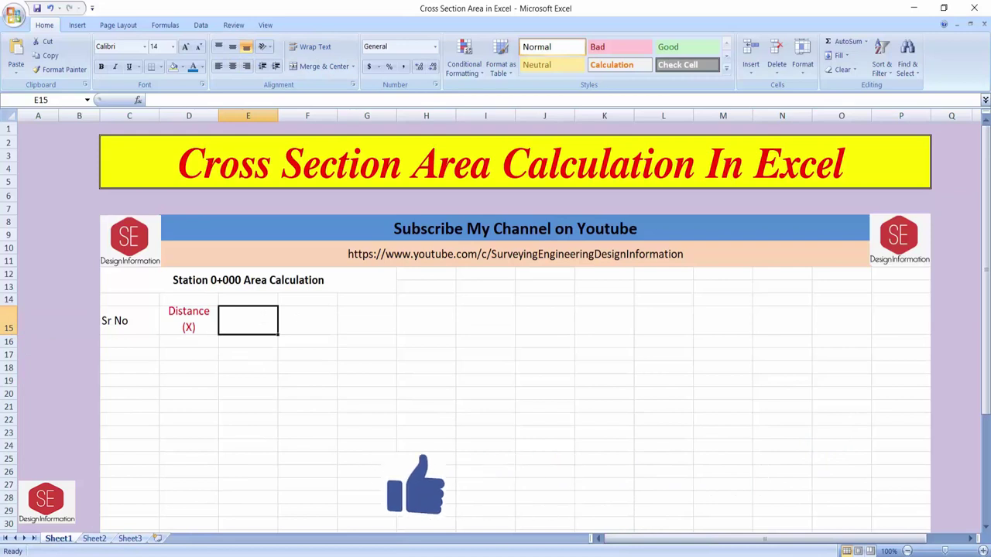
click(203, 67)
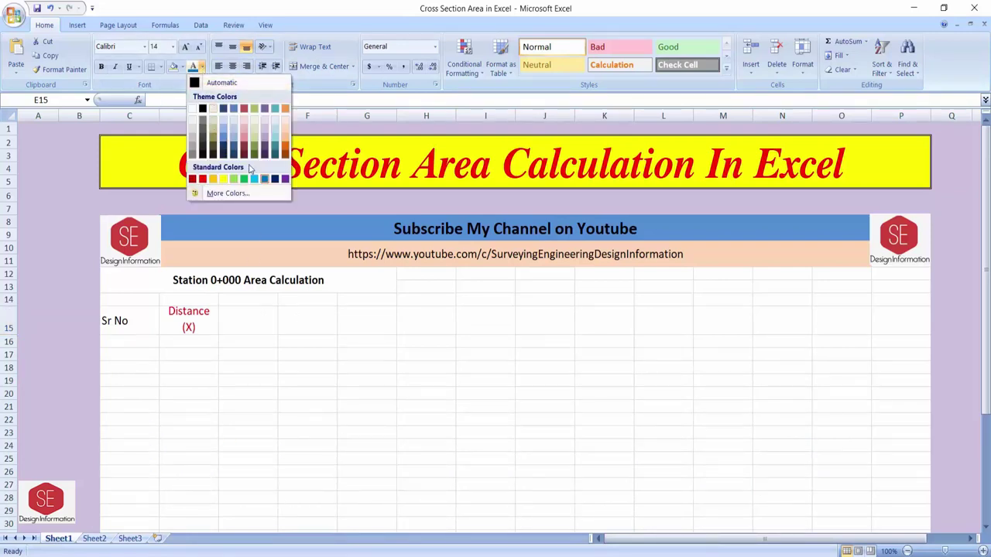
click(275, 179)
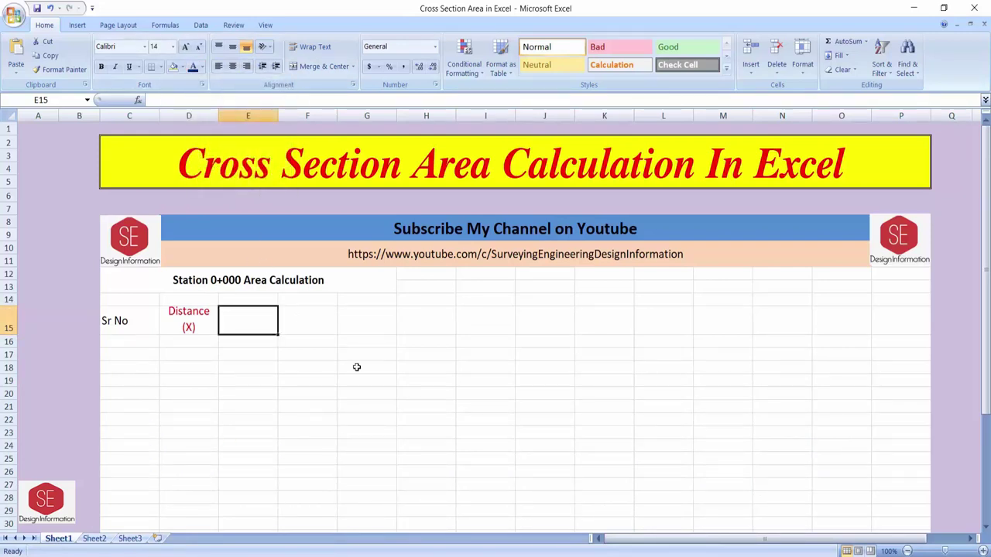
text(Elevat)
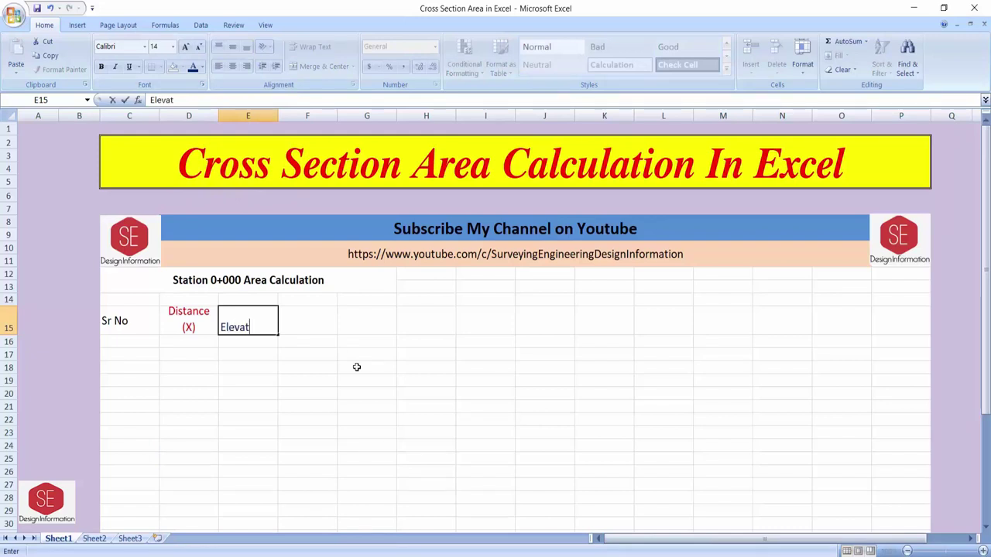
text(ion (Y)
click(229, 406)
click(248, 317)
click(310, 47)
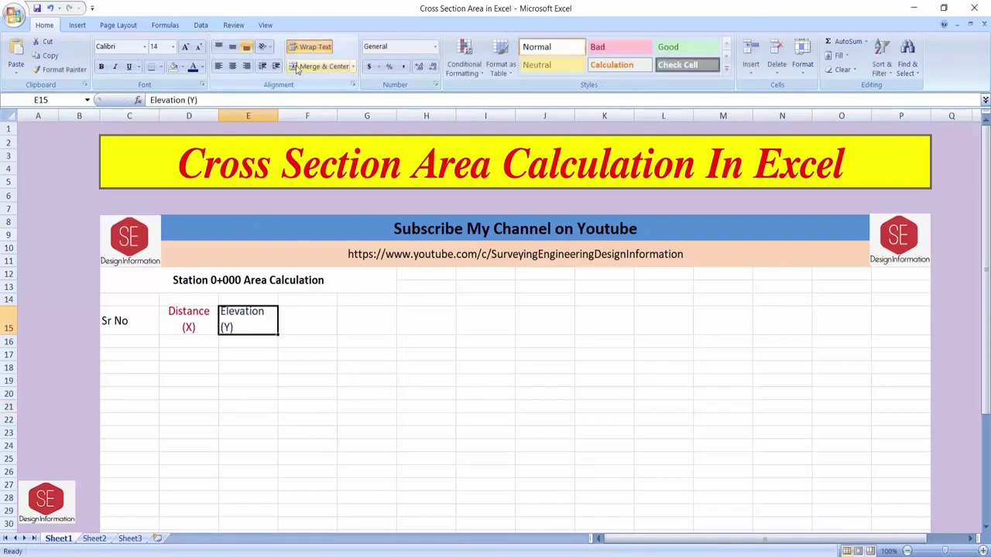
click(232, 66)
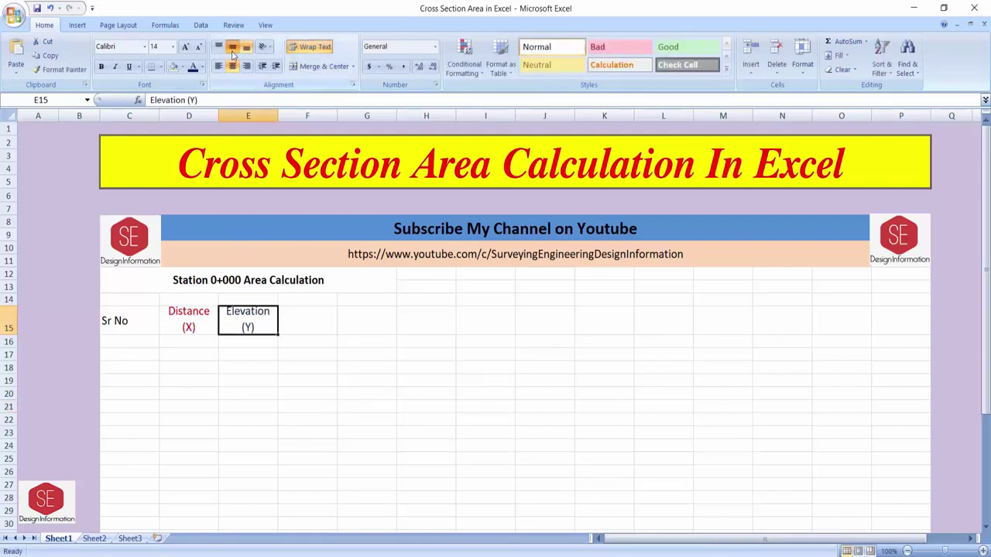
click(367, 325)
click(164, 325)
click(298, 319)
Step: Merge F14:G14 and enter the group heading Calculations
drag(299, 298, 371, 298)
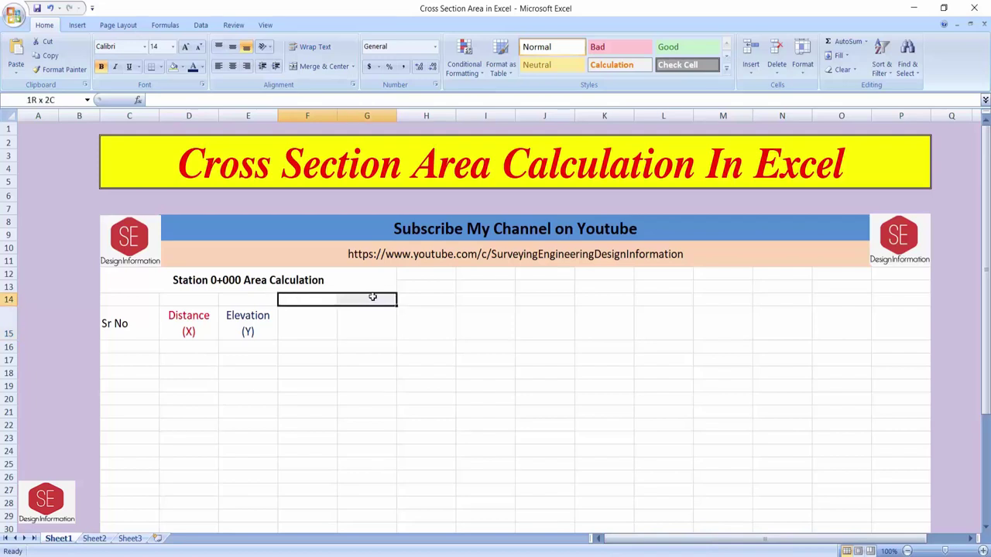
click(294, 68)
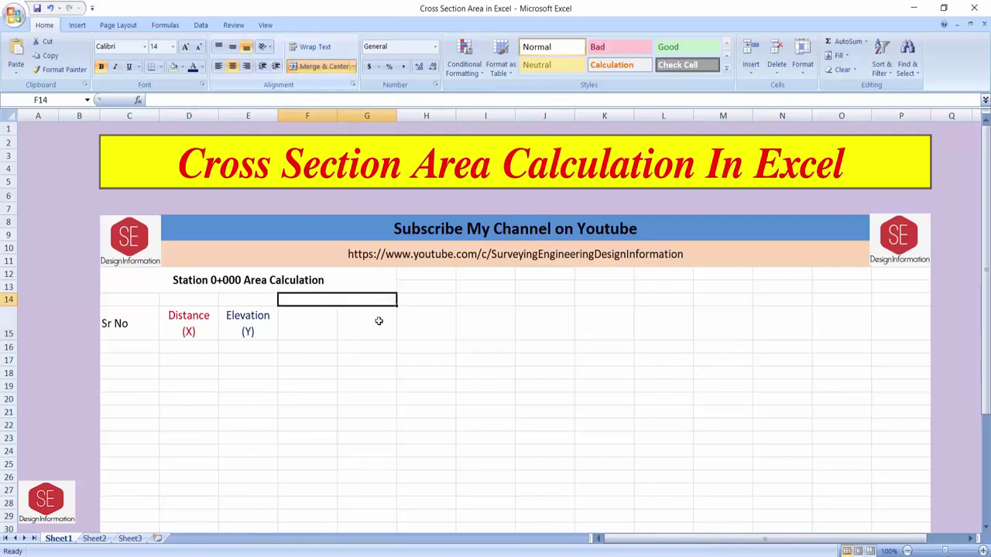
text(Calcula)
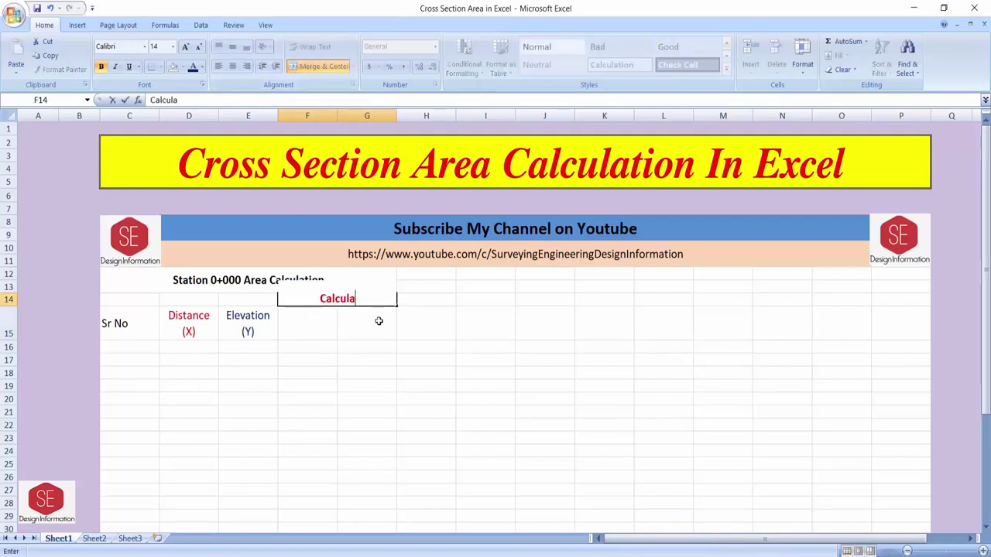
text(tions)
key(Return)
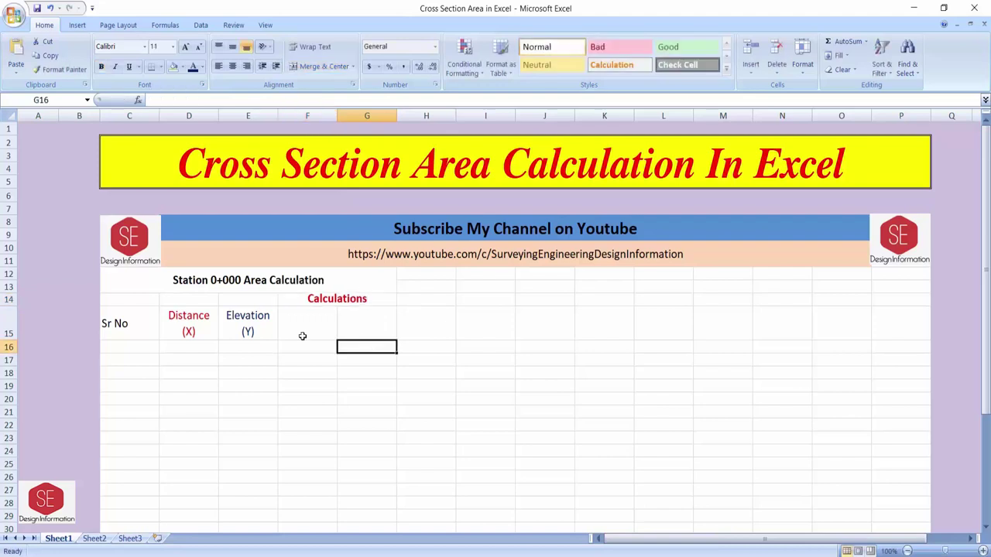
Step: Enter X (X * Y) in F15, wrapped and centred
click(314, 325)
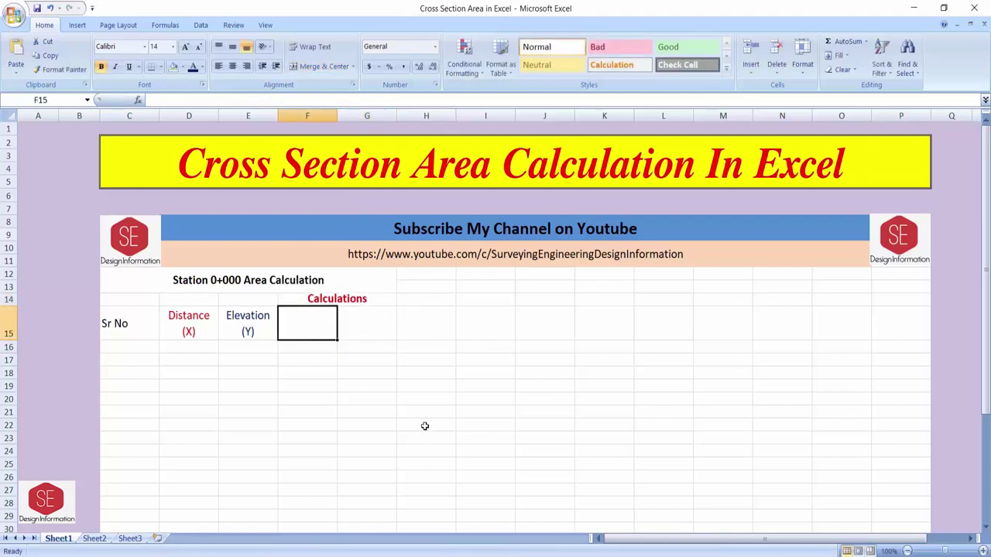
text(X ()
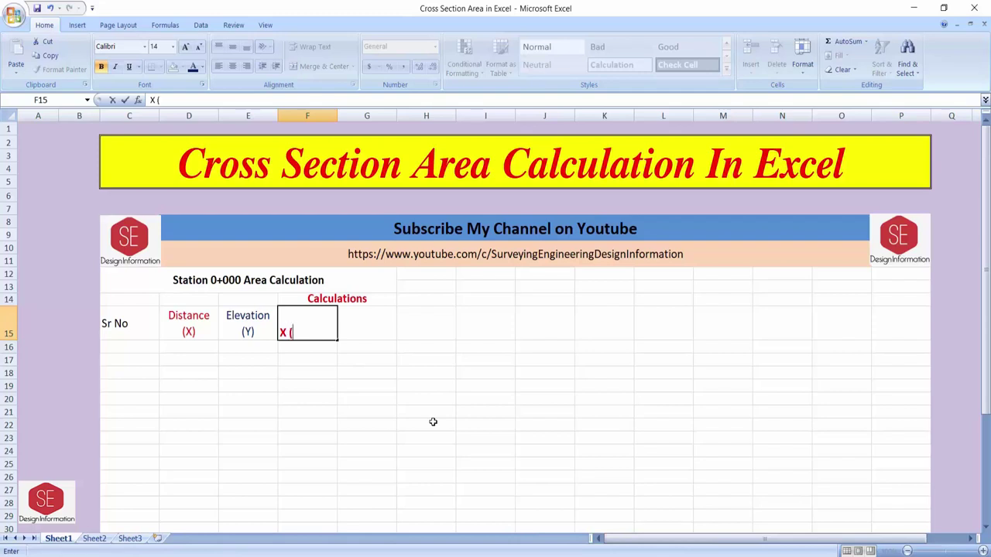
text(X * Y)
click(287, 333)
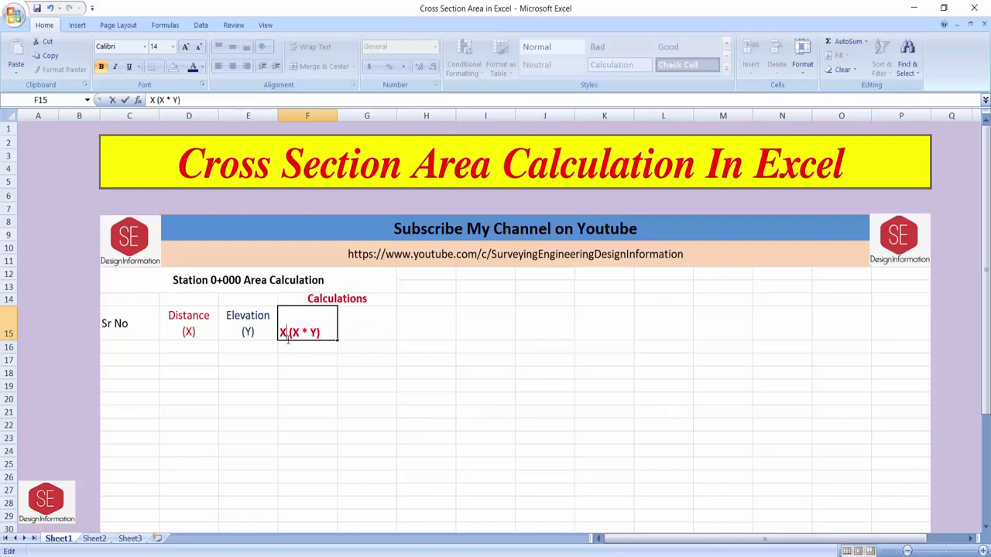
click(300, 432)
click(305, 332)
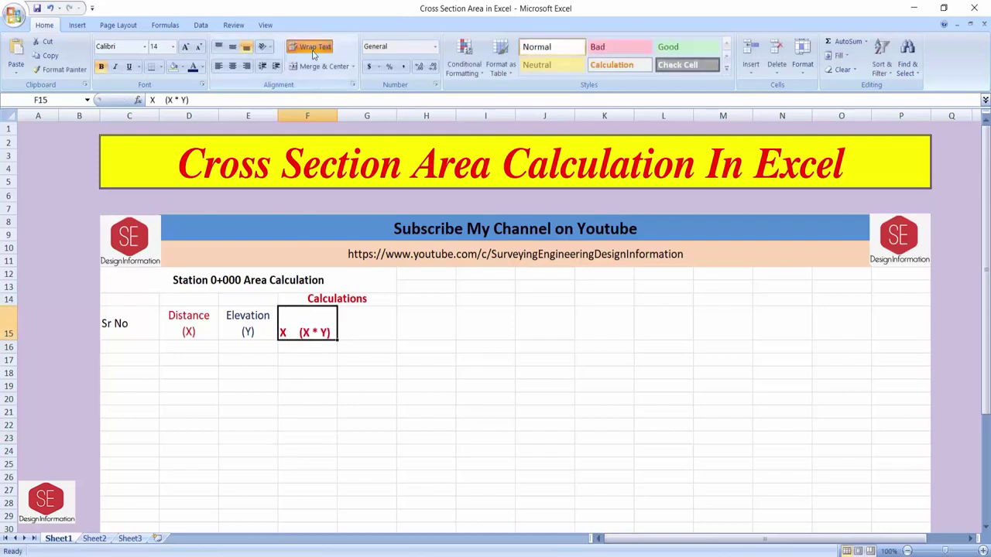
click(314, 46)
click(232, 65)
click(323, 382)
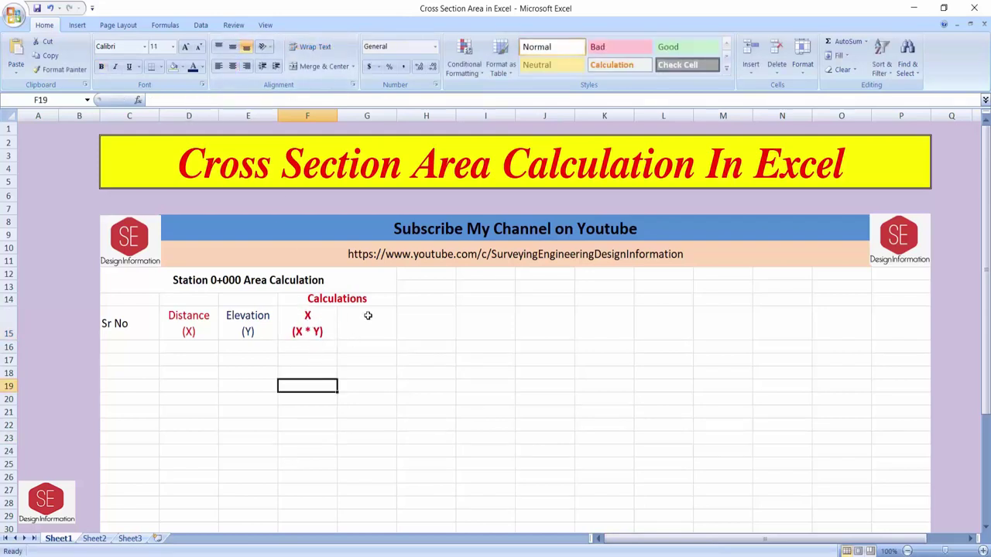
Step: Enter Y with (Y * X) on a second line in G15, centred
click(389, 343)
text(Y (Y * X)
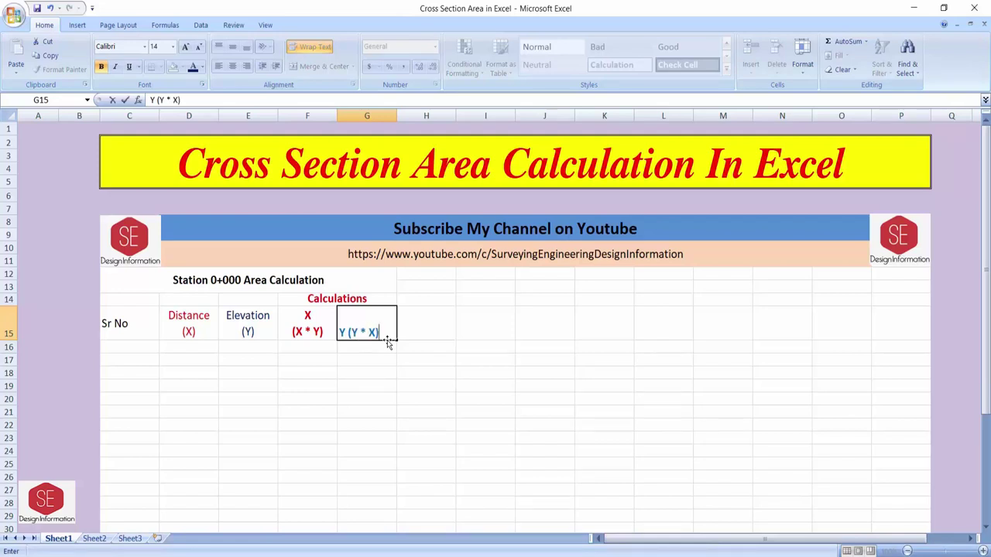
key(alt+Return)
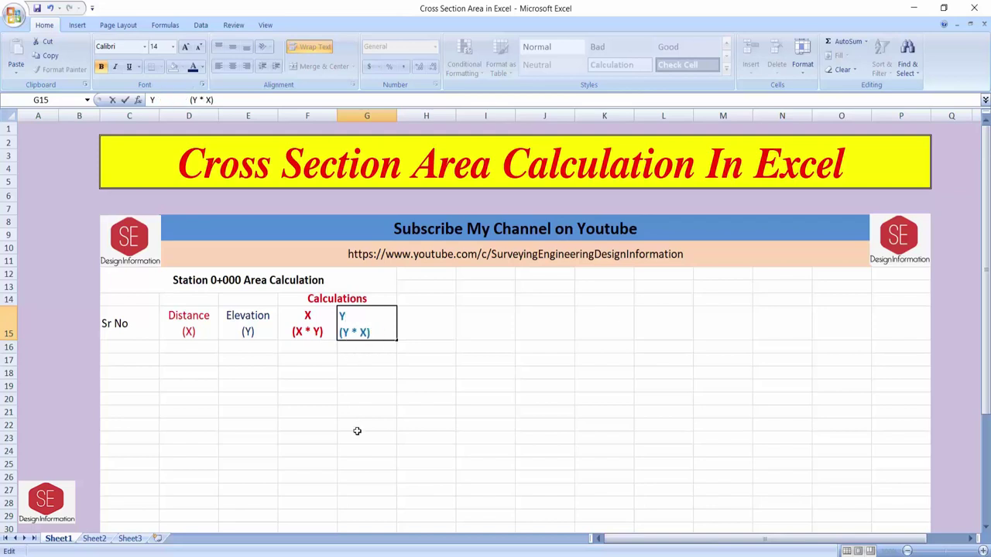
click(356, 425)
click(361, 336)
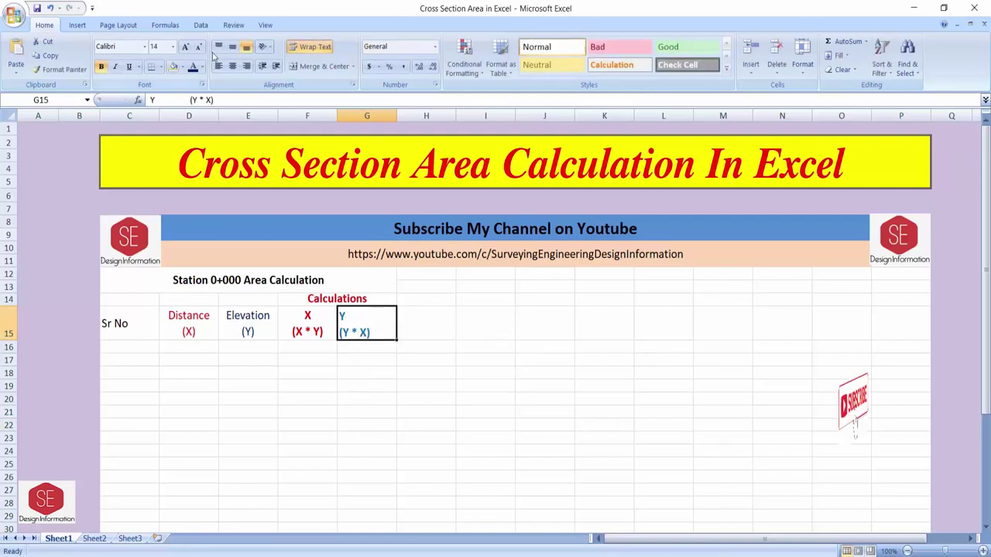
click(231, 66)
click(368, 373)
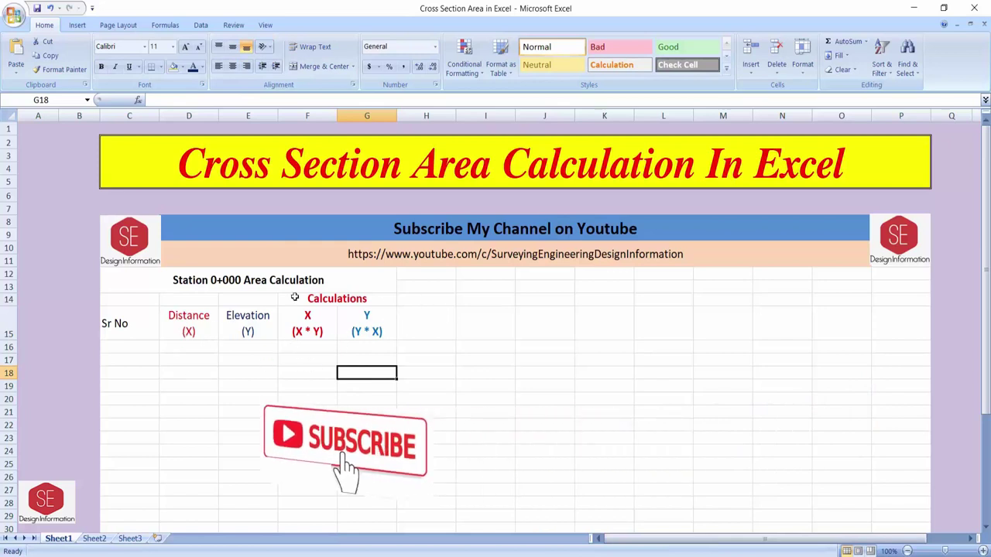
Step: Give the header row C15:G15 thick outline and inside borders
scroll(406, 352, down, 1)
click(128, 288)
drag(128, 288, 364, 288)
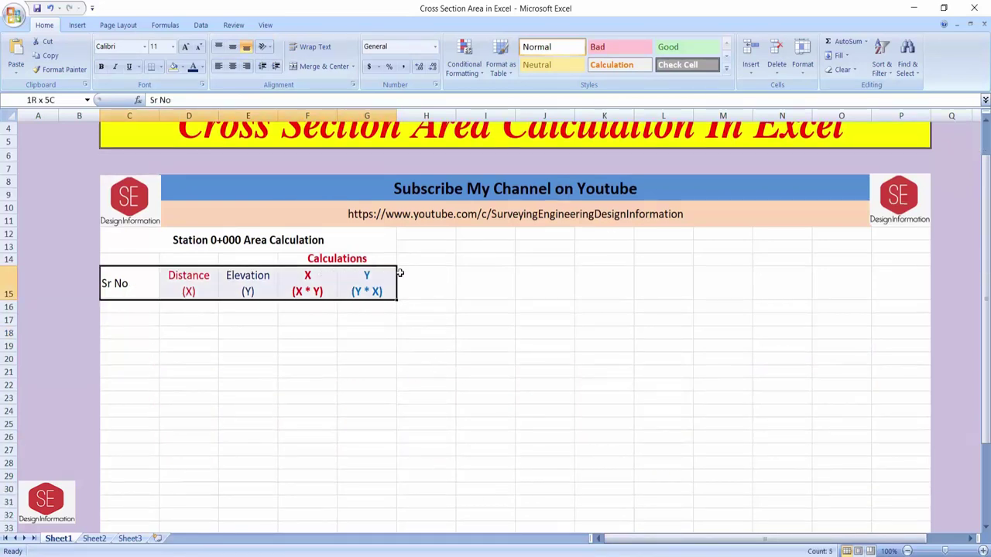
right_click(364, 286)
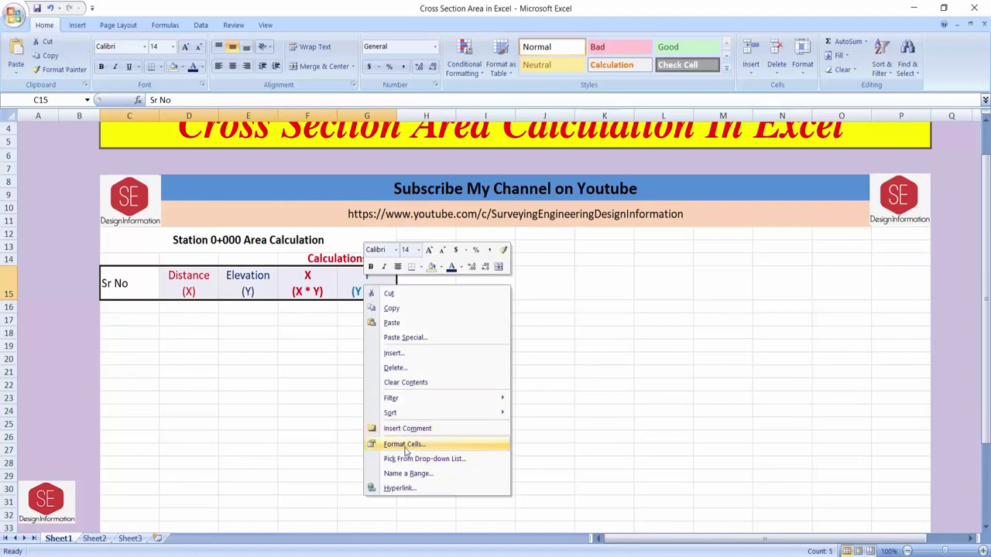
click(403, 444)
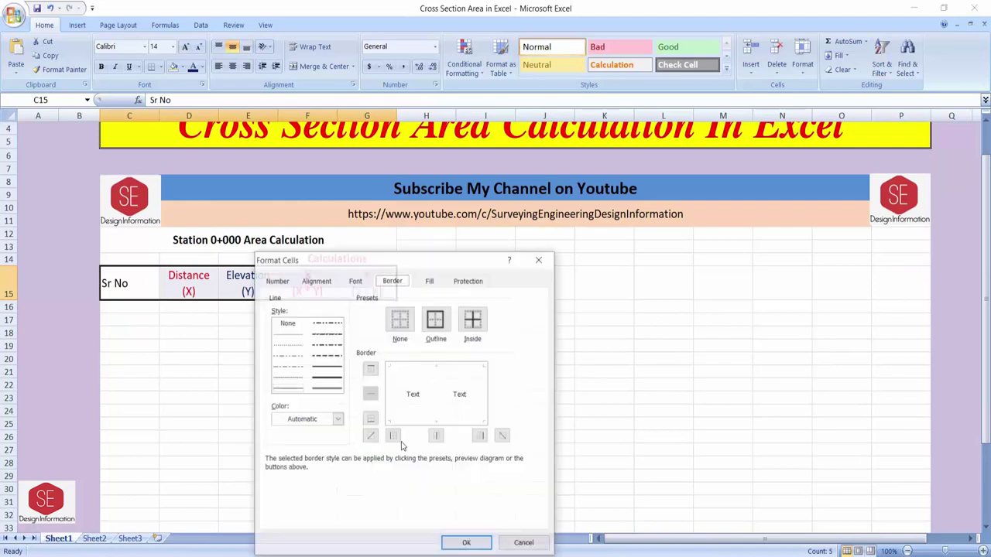
click(435, 319)
click(326, 377)
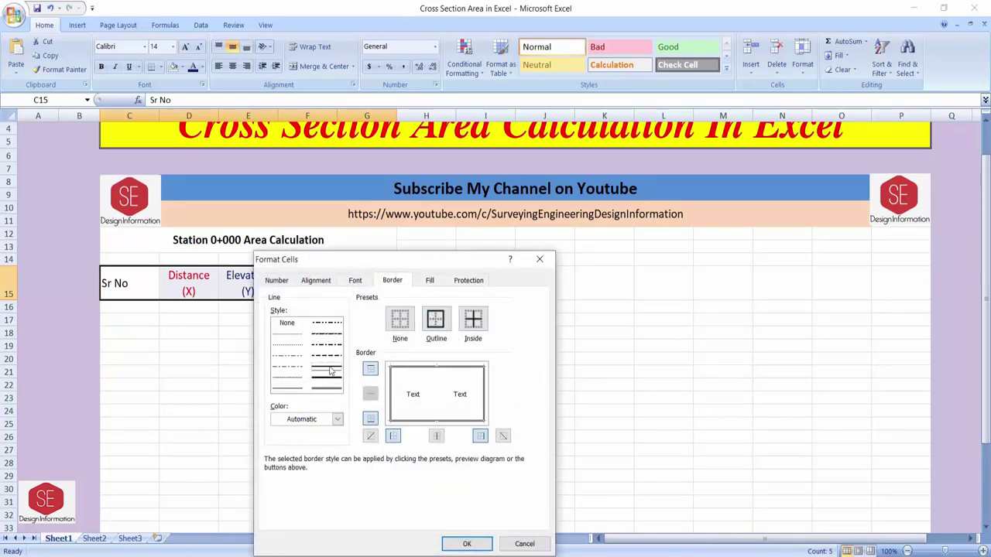
click(473, 319)
click(467, 544)
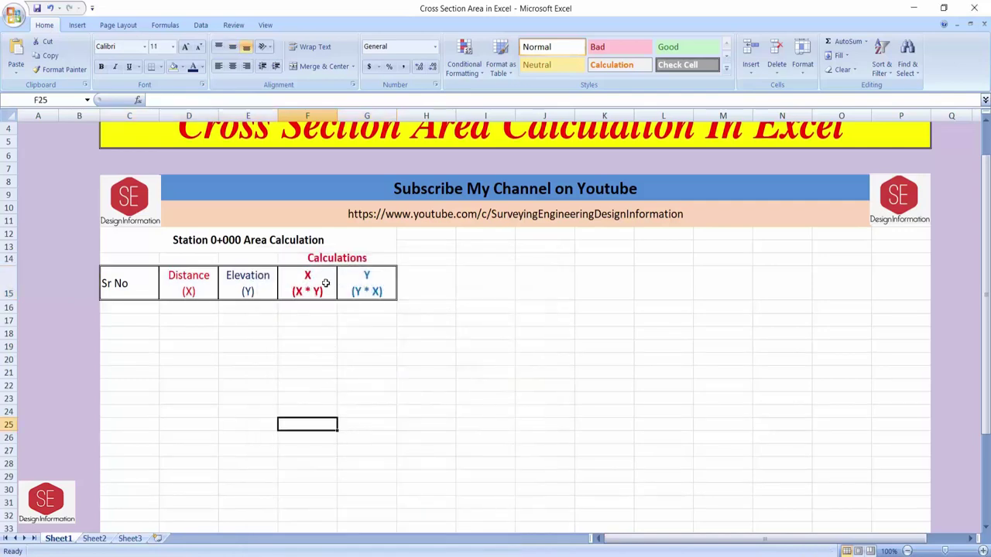
Step: Add outline and inside borders to the table body C16:G41
mouse_move(137, 311)
mouse_down()
mouse_move(243, 311)
mouse_move(367, 516)
mouse_up()
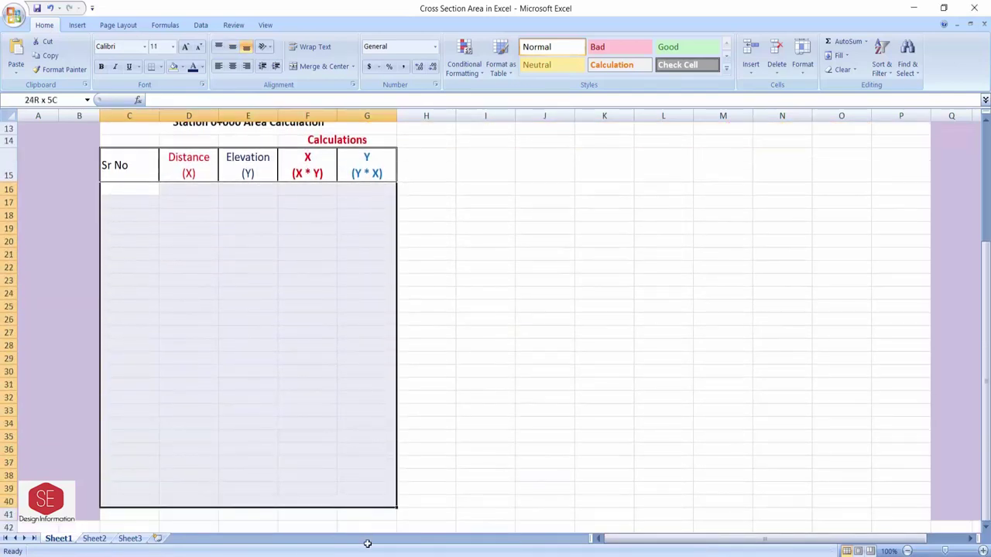
drag(367, 516, 366, 500)
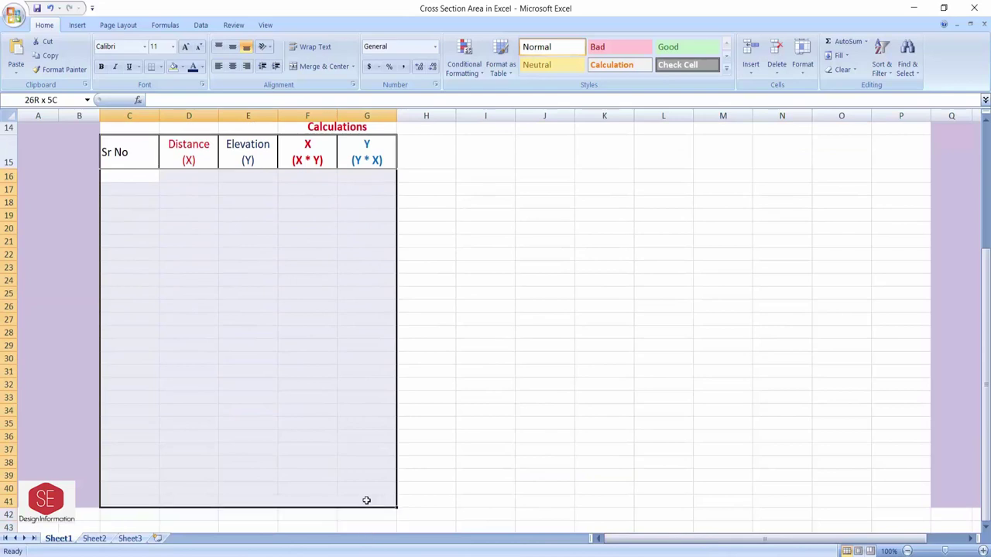
right_click(339, 463)
click(403, 408)
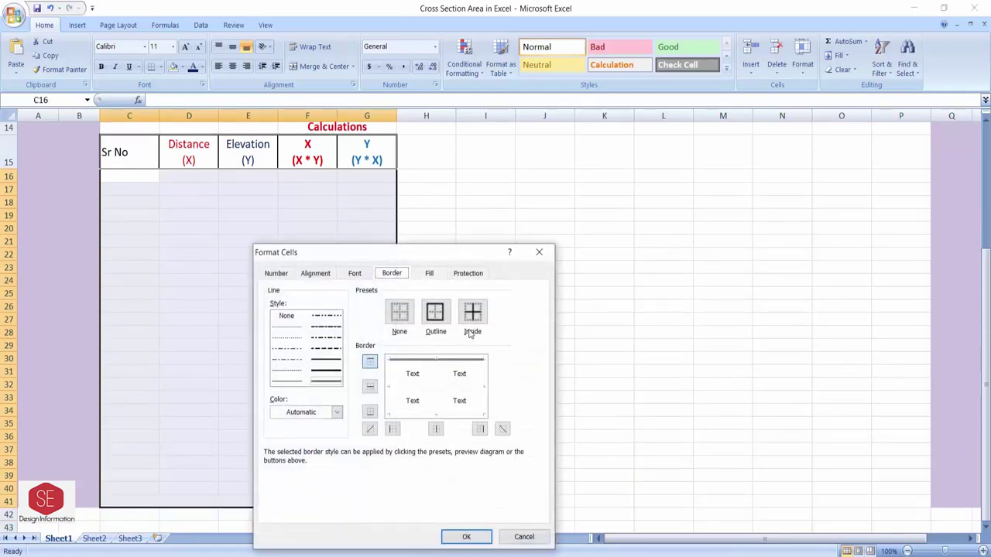
click(435, 314)
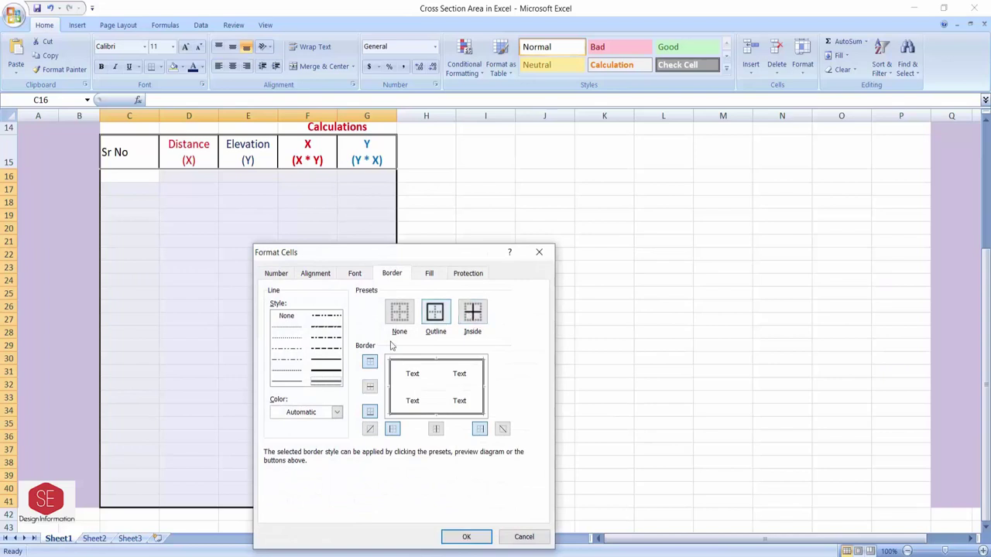
click(474, 318)
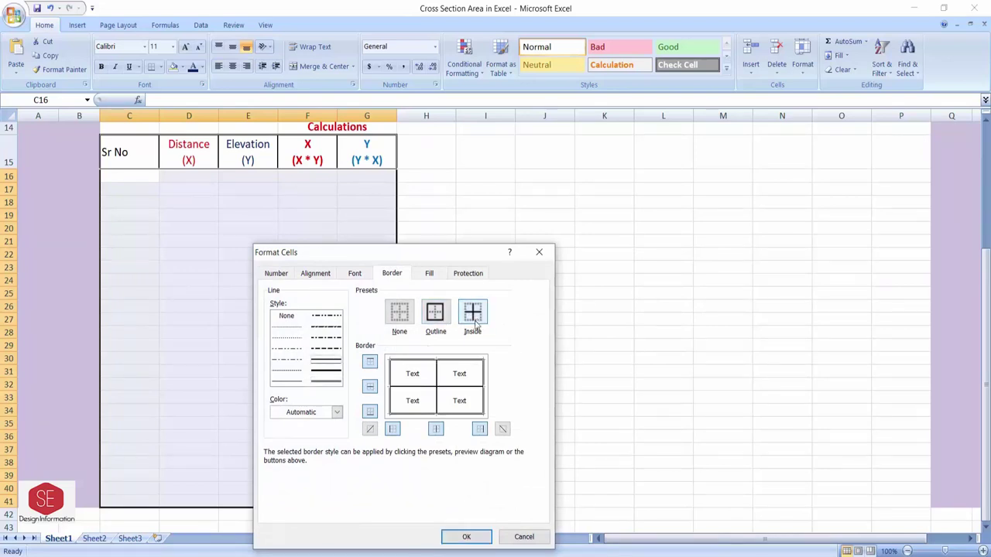
click(466, 536)
click(483, 394)
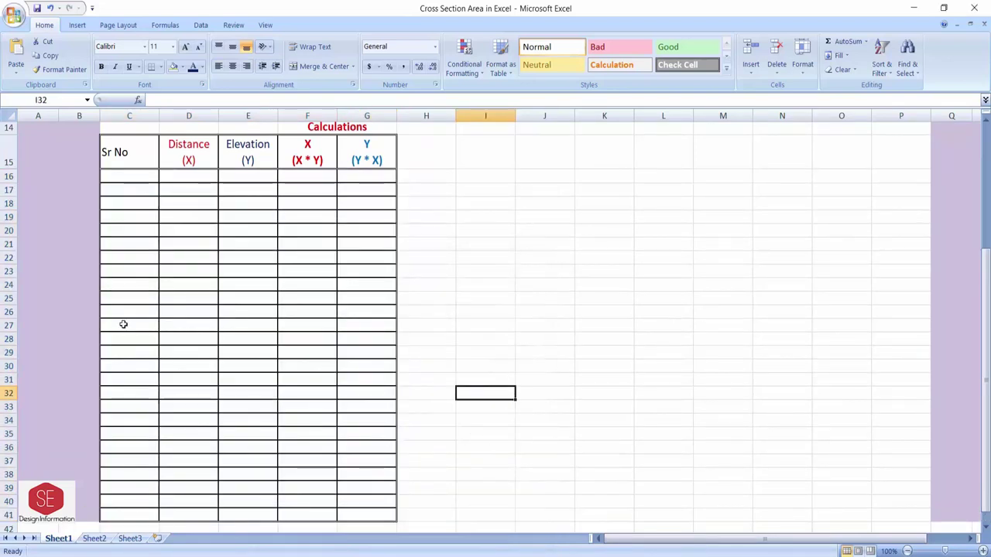
scroll(217, 402, up, 1)
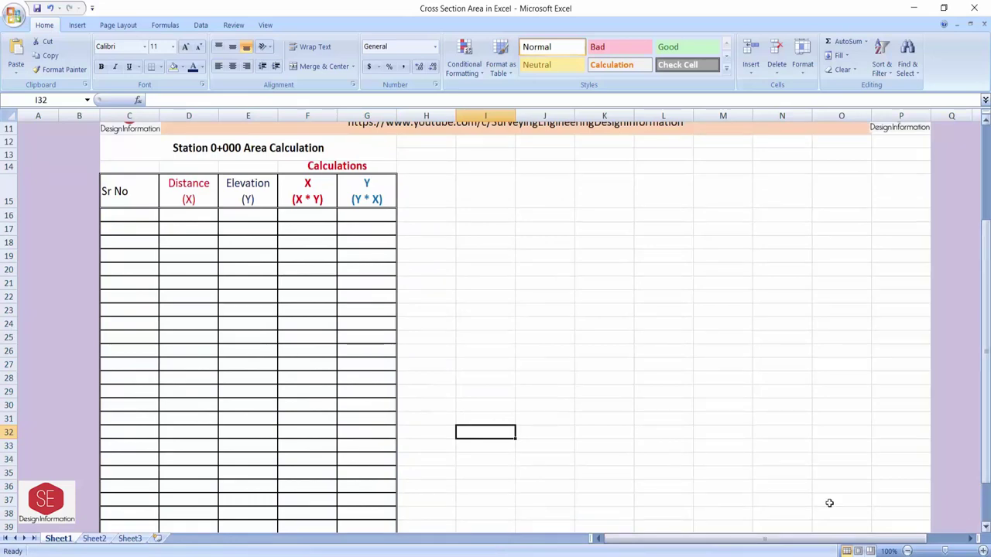
Step: Merge the block H15:P36 beside the table and enclose it with an outline border
scroll(234, 221, up, 2)
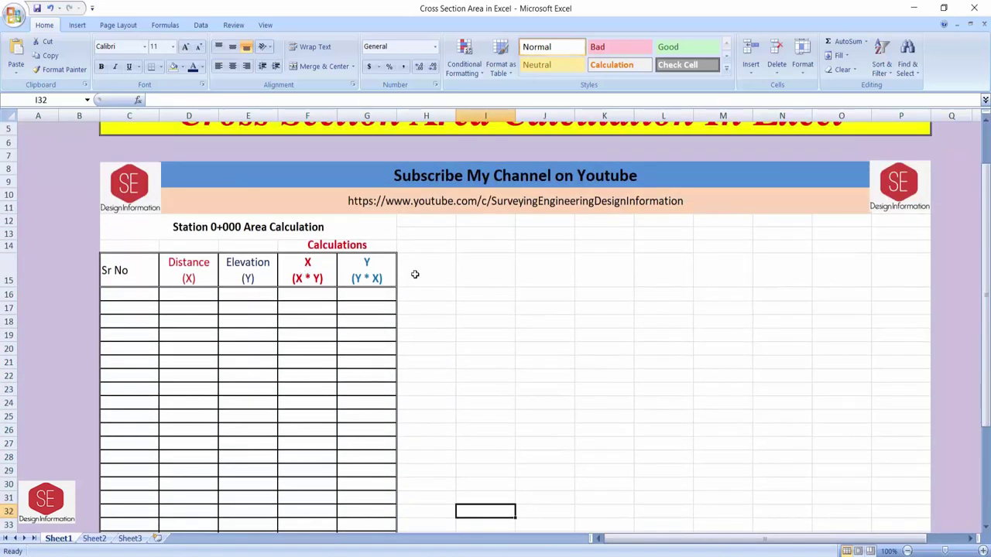
mouse_move(414, 274)
mouse_down()
mouse_move(914, 459)
mouse_move(917, 517)
mouse_up()
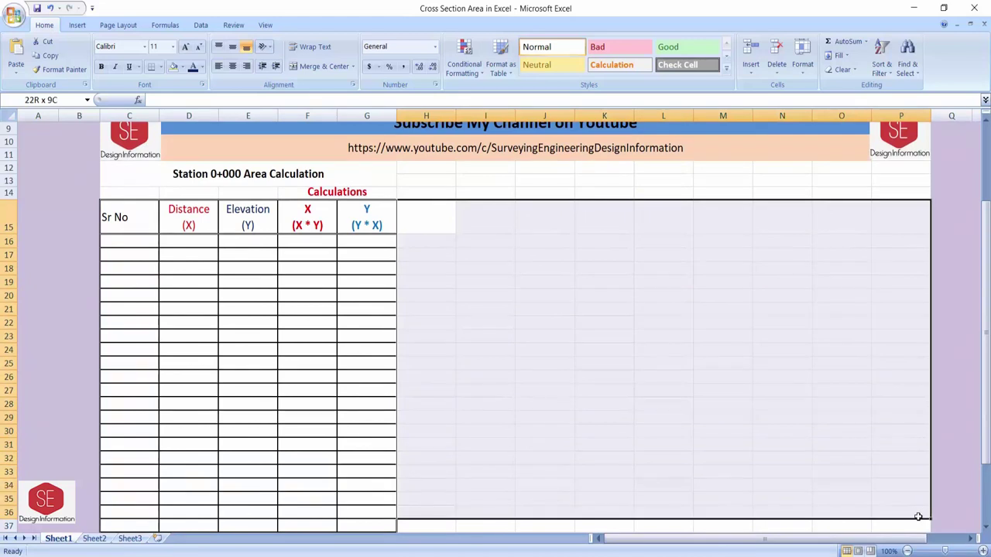
click(310, 66)
right_click(507, 281)
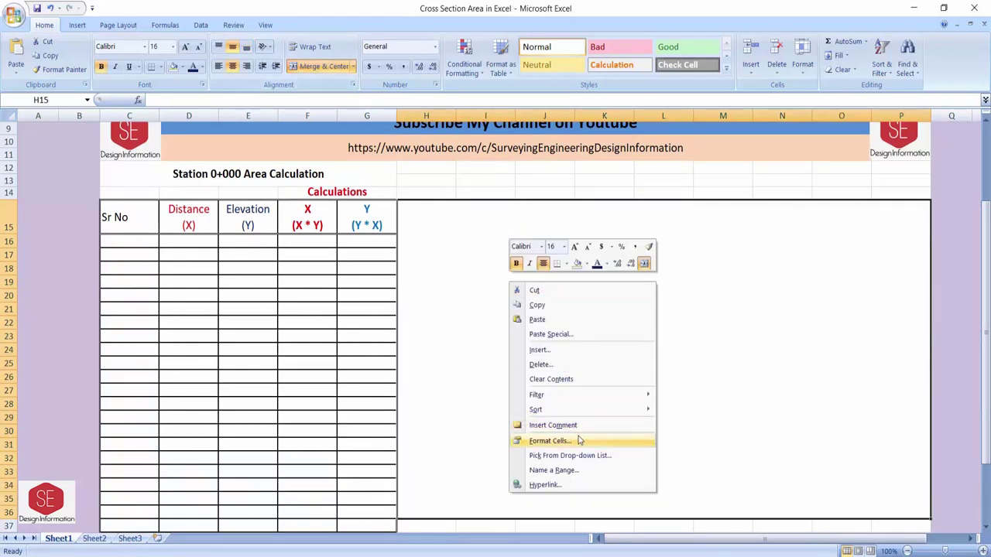
click(549, 441)
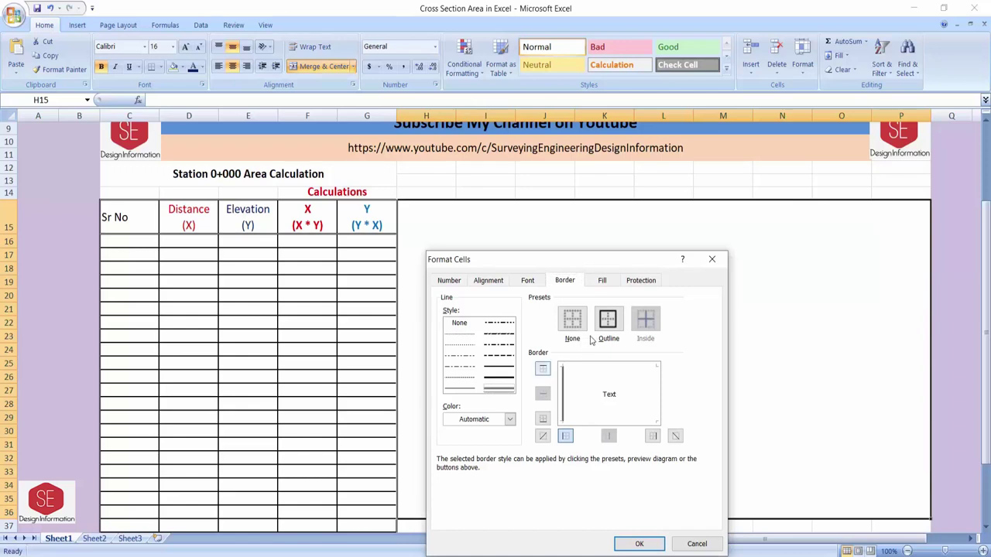
click(608, 331)
click(640, 543)
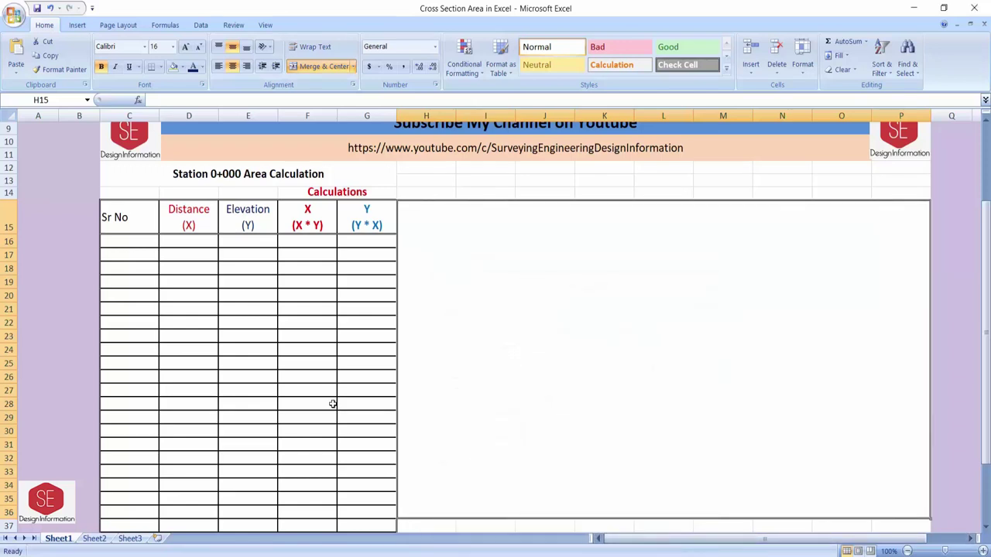
click(332, 403)
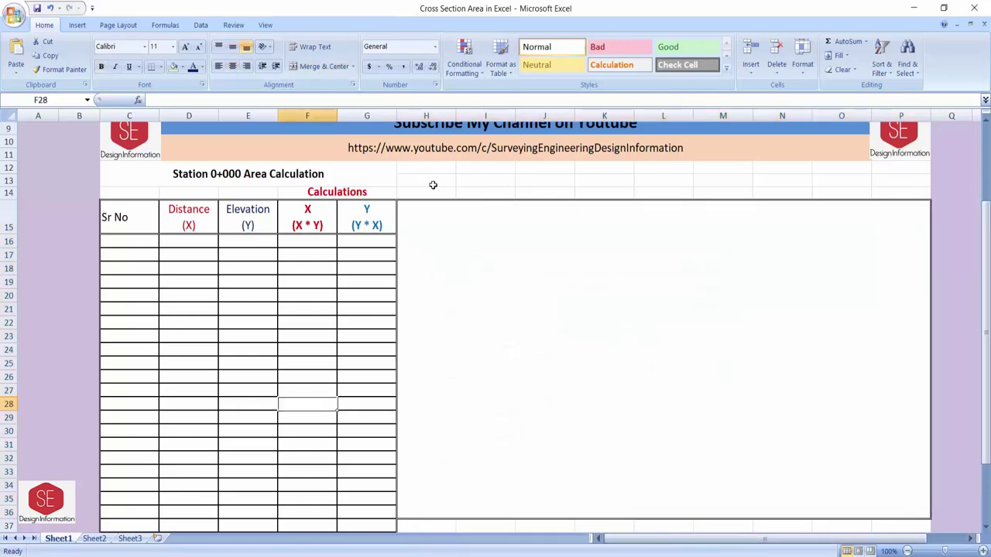
Step: Add a bold, 26-point, dark red 'Cross Section' title merged across H12:O14
drag(427, 167, 828, 198)
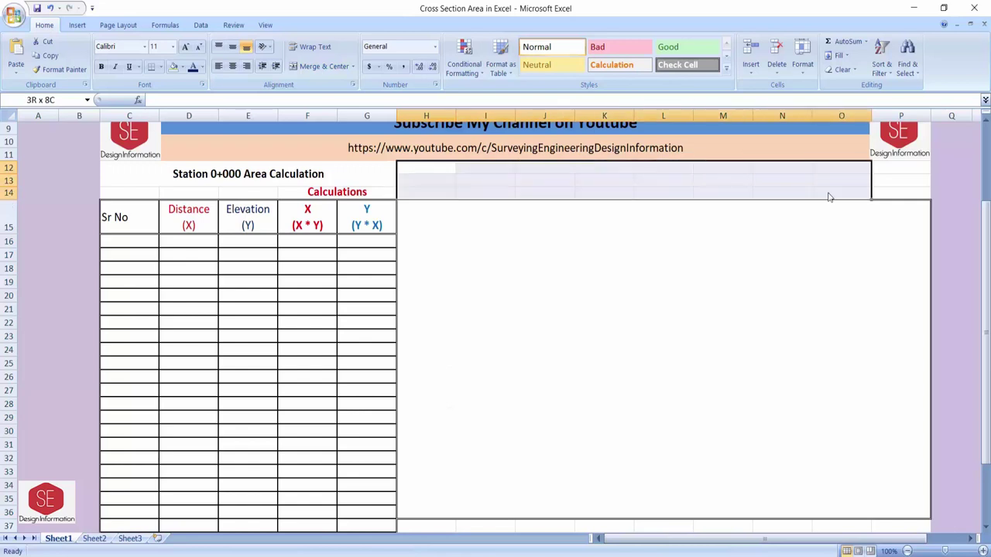
click(321, 66)
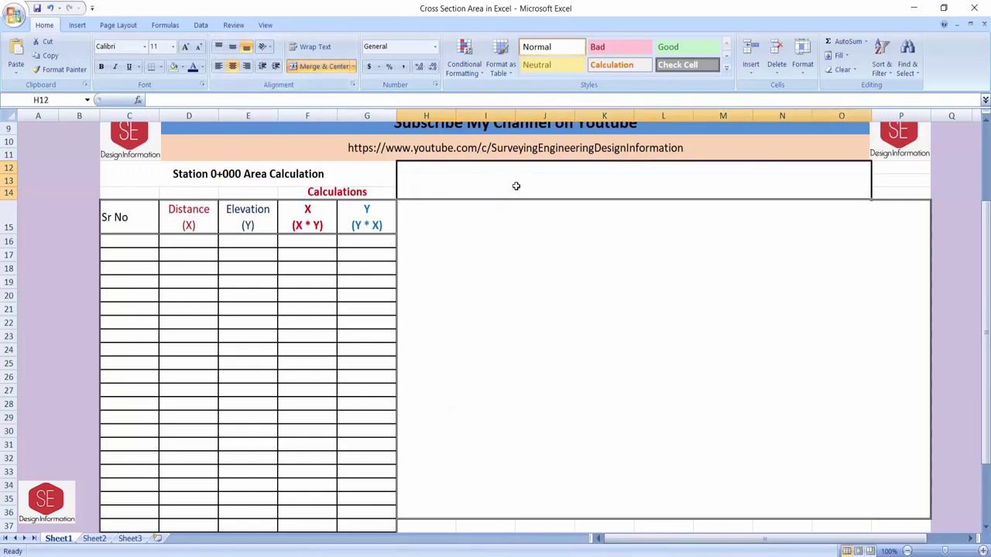
text(Cross)
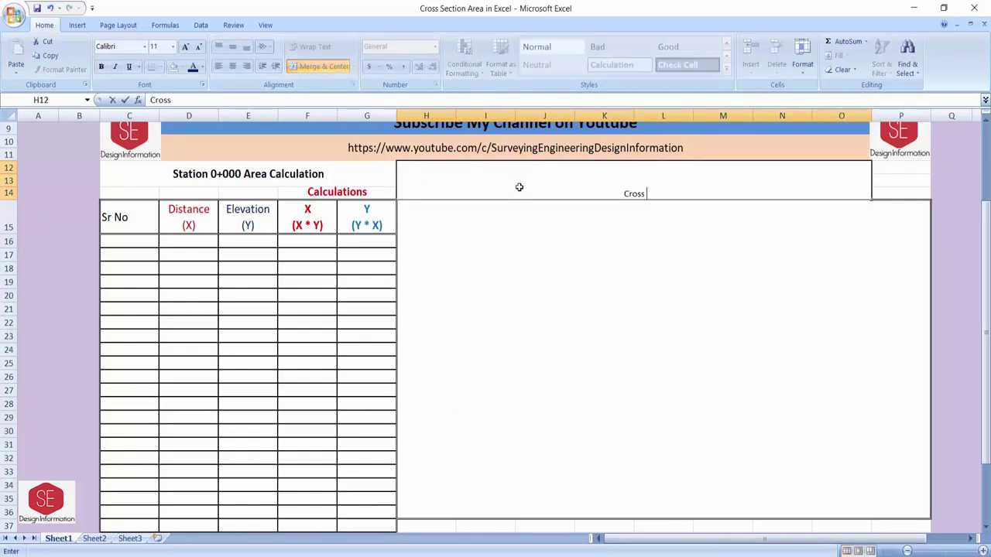
text( Section)
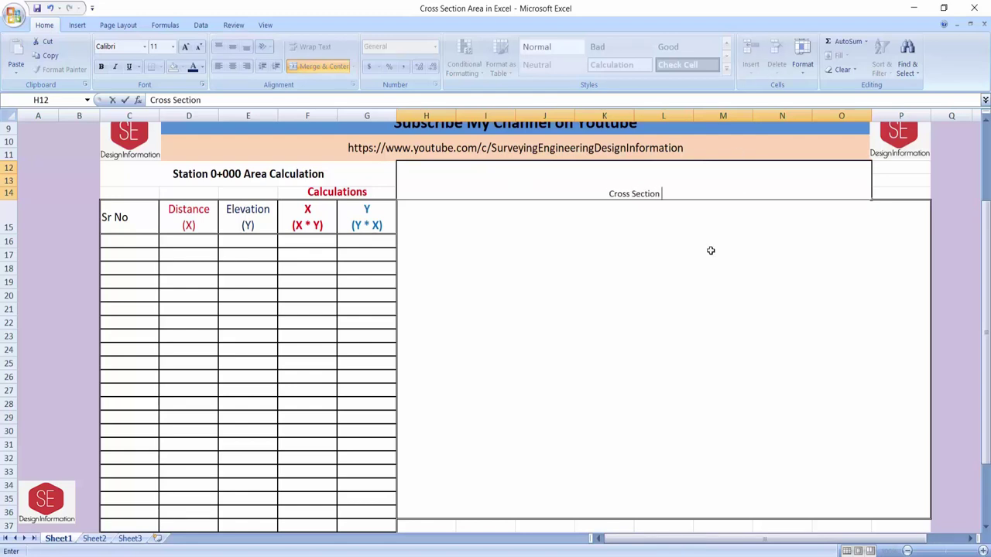
key(ctrl+Return)
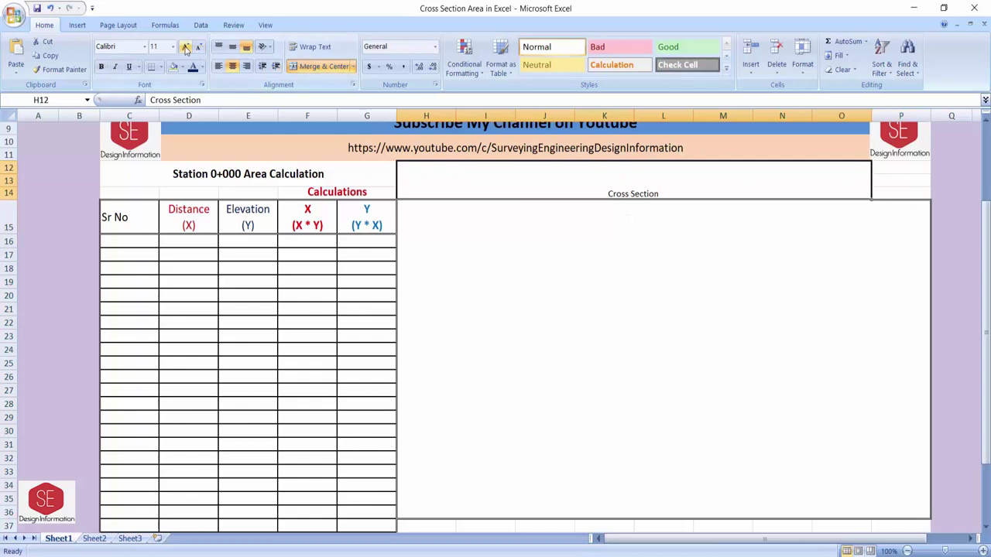
click(186, 48)
click(186, 48)
click(186, 48)
click(186, 48)
click(186, 48)
click(186, 48)
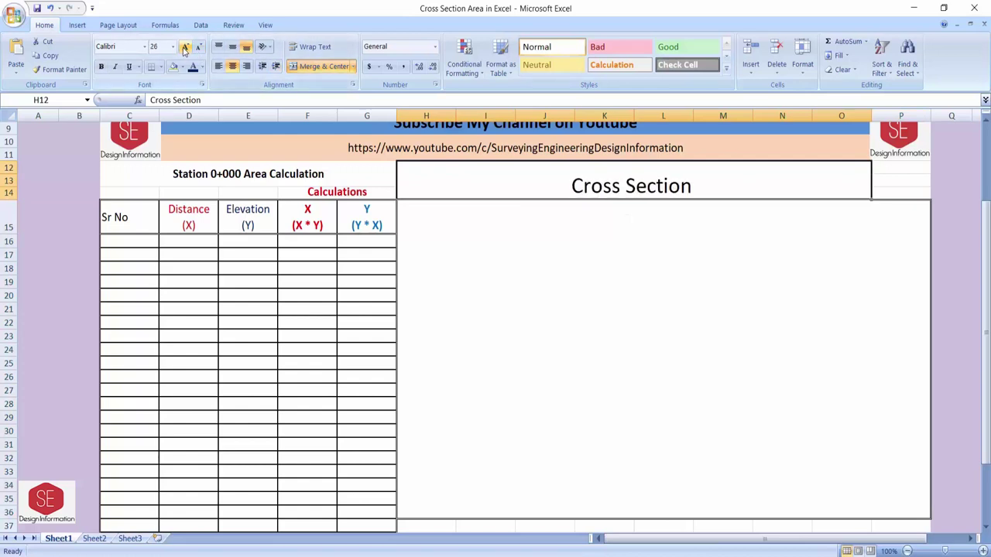
click(102, 68)
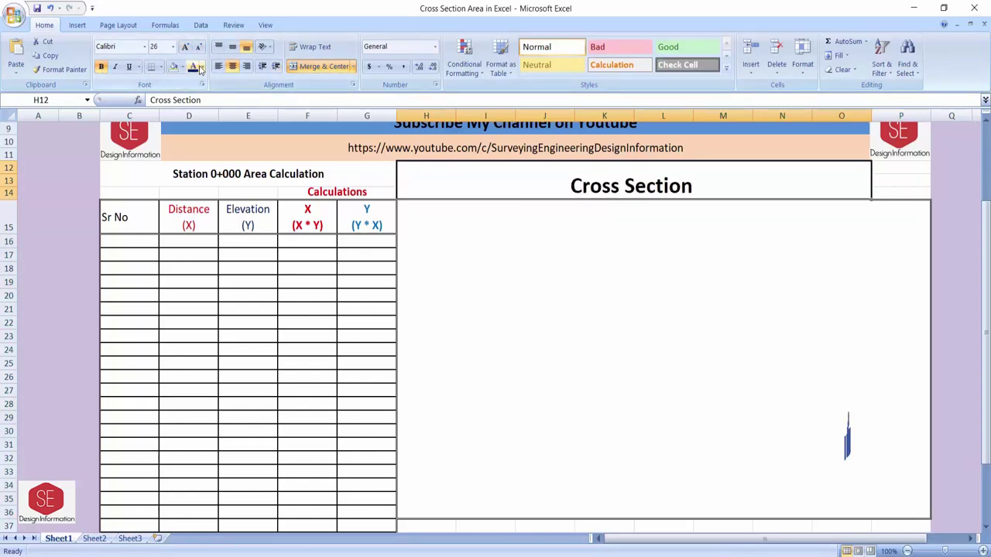
click(200, 68)
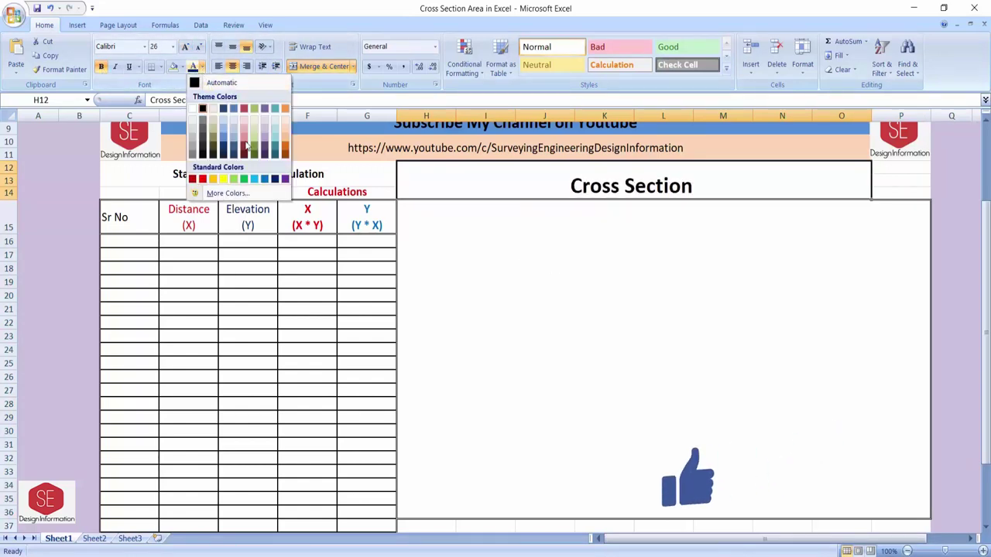
click(192, 180)
click(653, 277)
scroll(588, 298, down, 1)
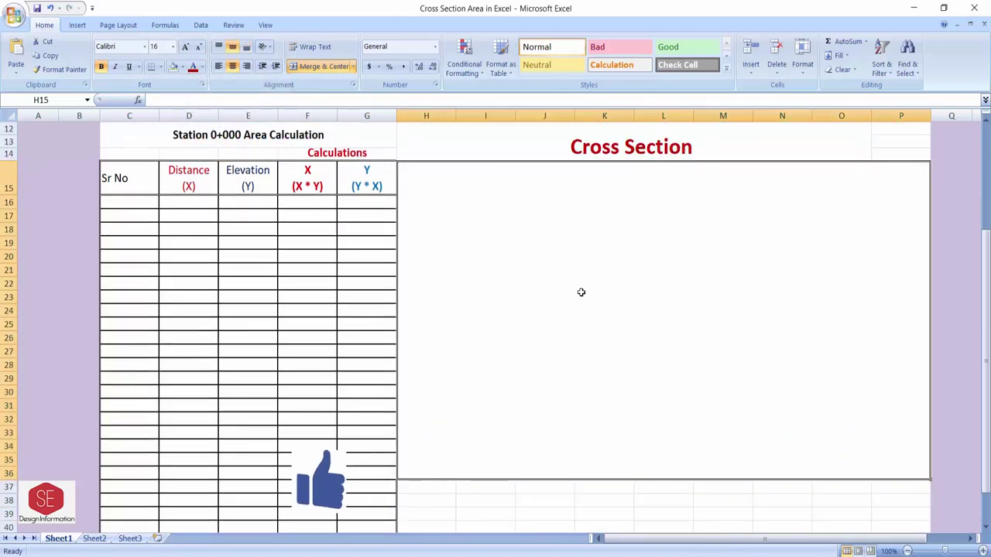
scroll(708, 281, up, 1)
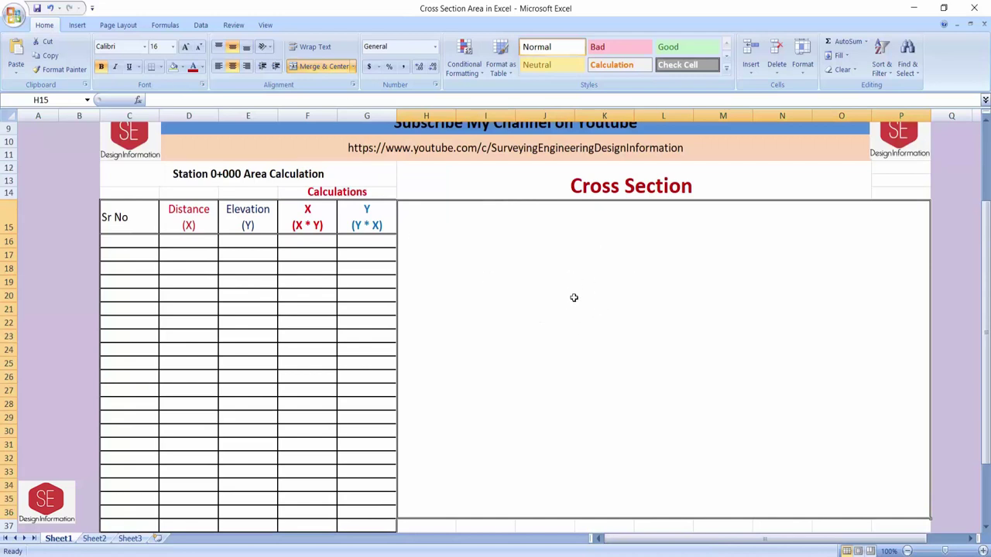
Step: Merge D14:E14 and type the heading Input
drag(171, 194, 264, 194)
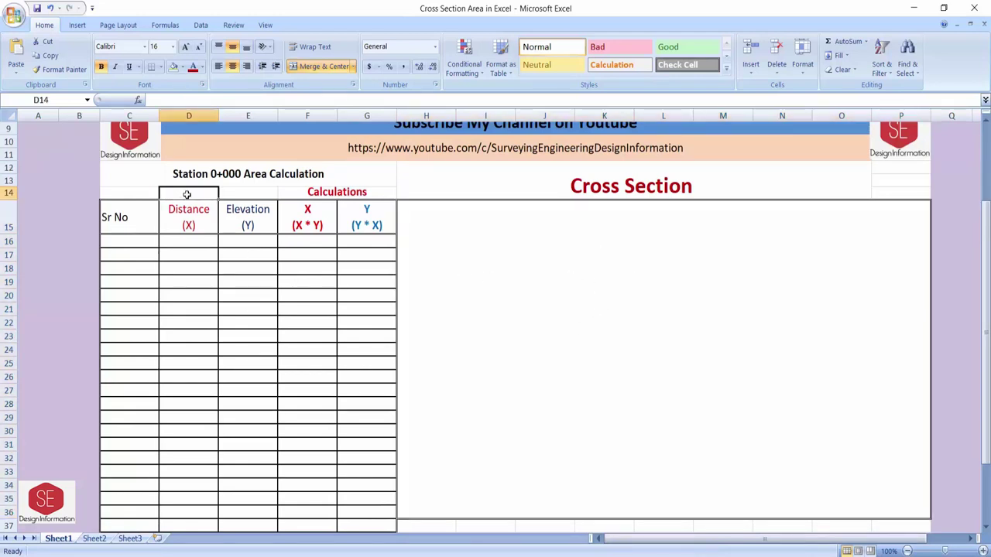
click(294, 68)
text(Input)
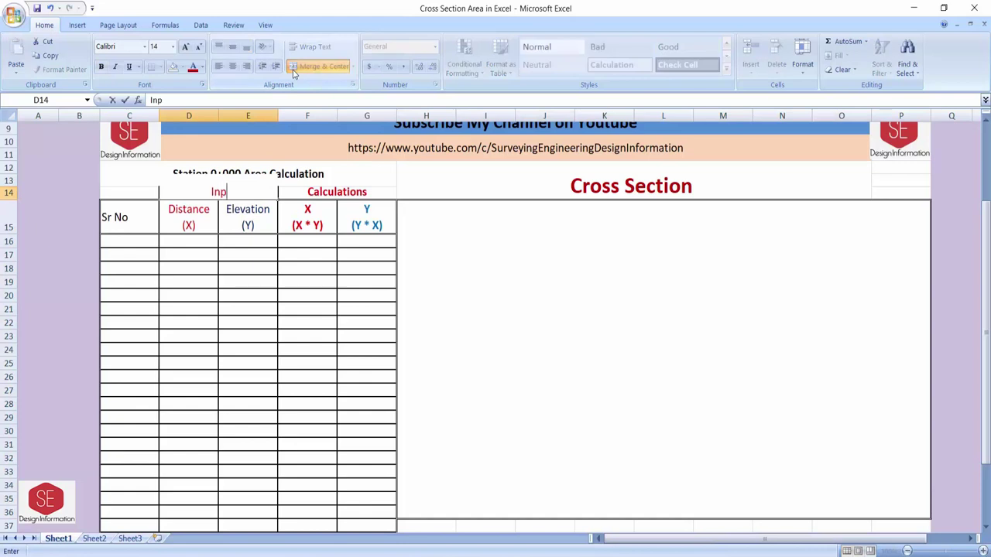
click(188, 296)
click(218, 192)
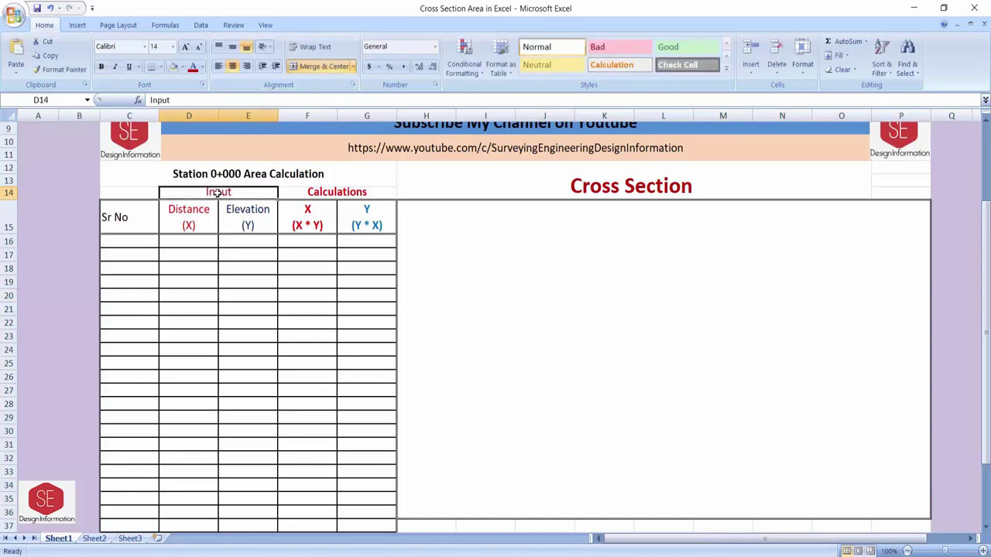
Step: Format the Input heading as bold white text on a light blue fill
click(200, 68)
click(219, 116)
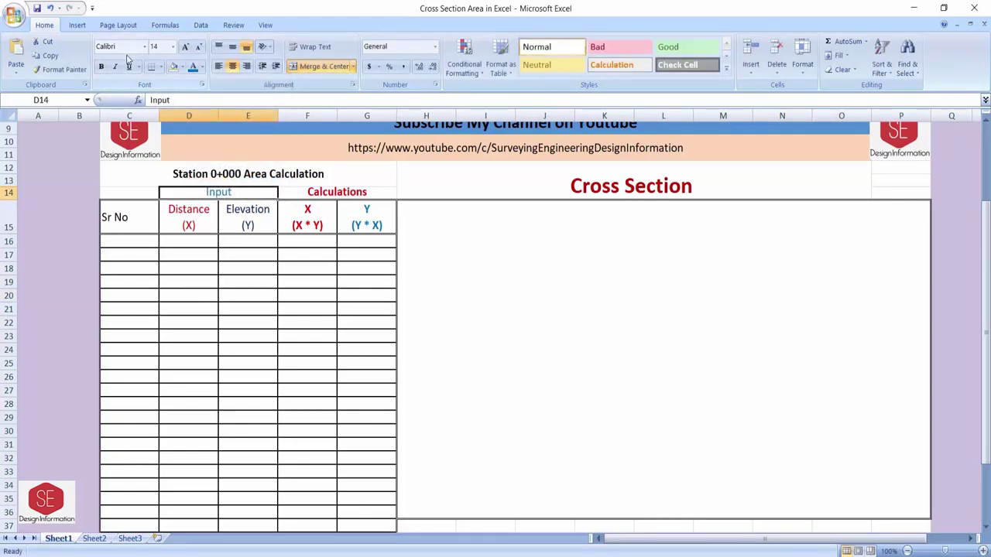
click(101, 66)
click(188, 255)
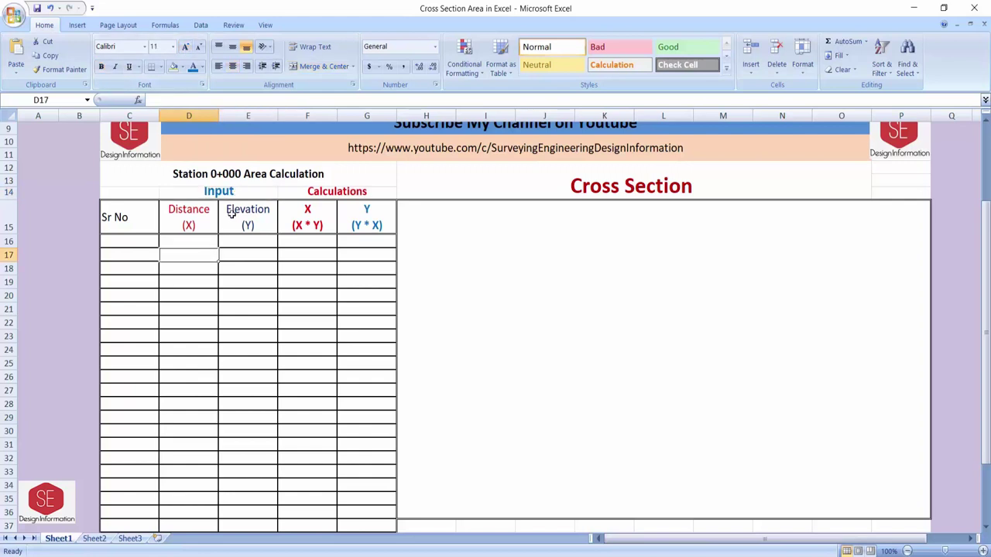
click(181, 66)
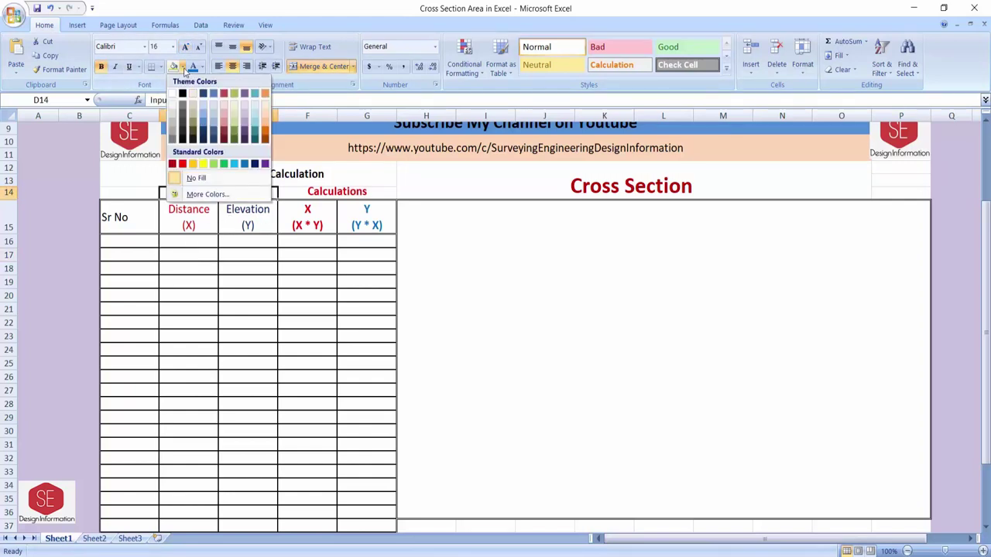
click(238, 164)
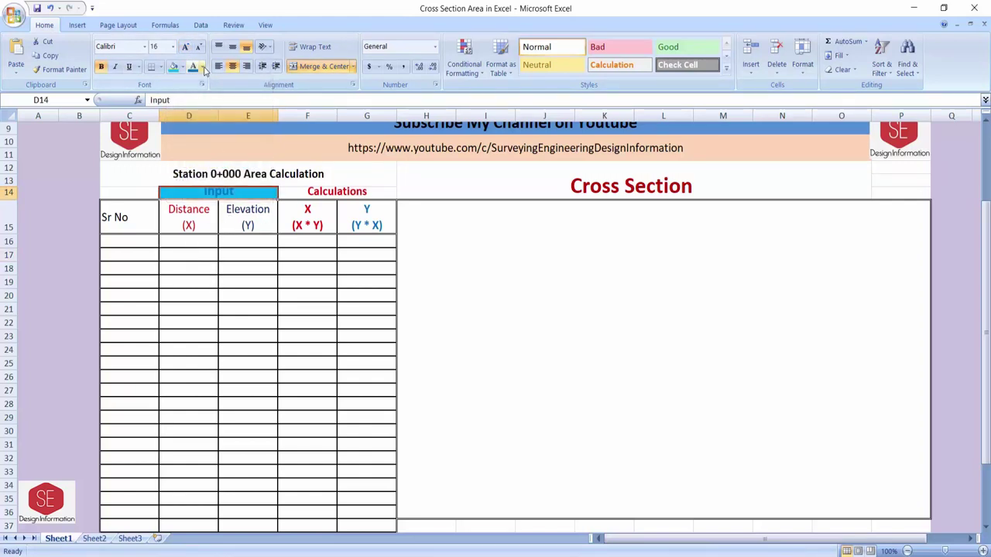
click(200, 67)
click(194, 113)
click(189, 281)
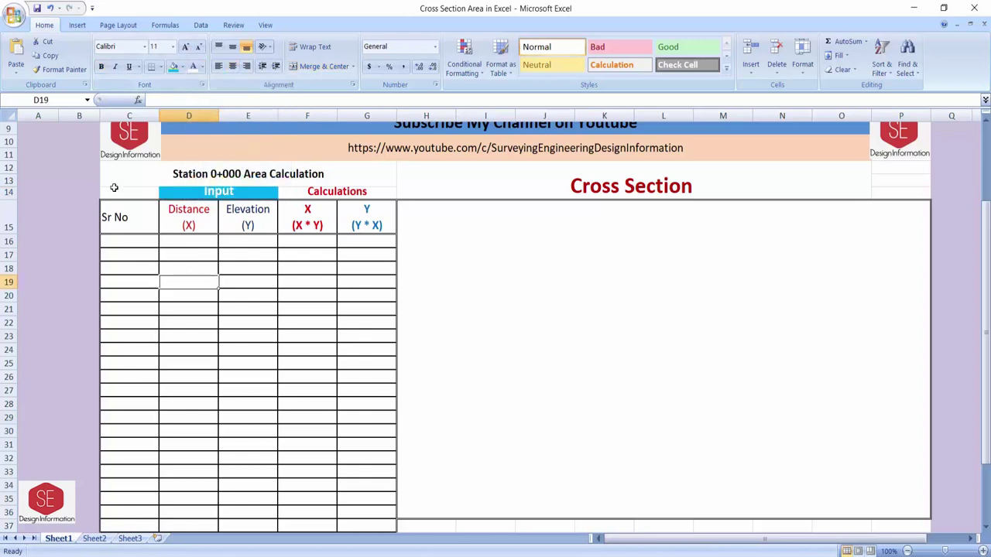
Step: Heighten row 14 and fill the Calculations heading yellow
drag(10, 199, 14, 198)
click(307, 224)
click(327, 195)
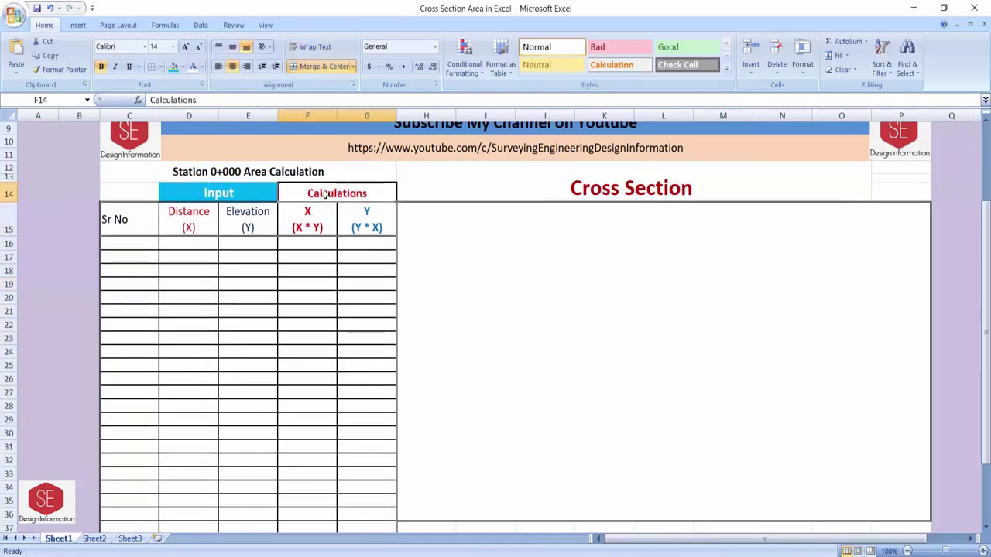
click(181, 68)
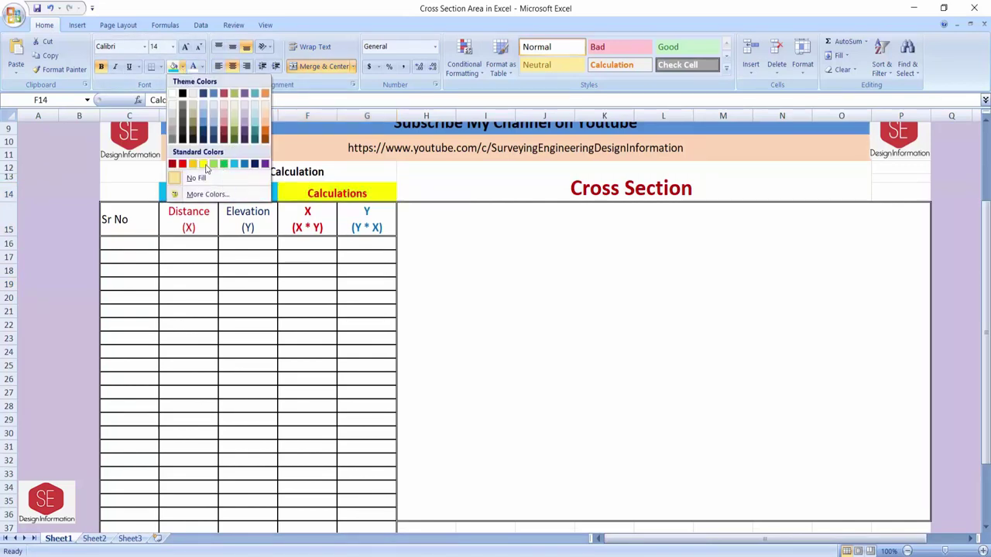
click(206, 165)
click(254, 195)
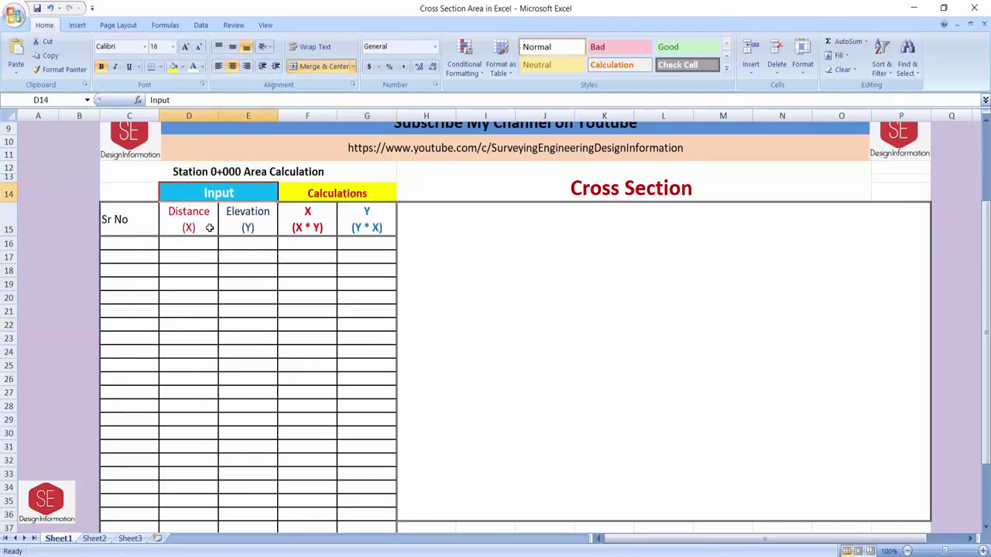
key(Down)
key(Down)
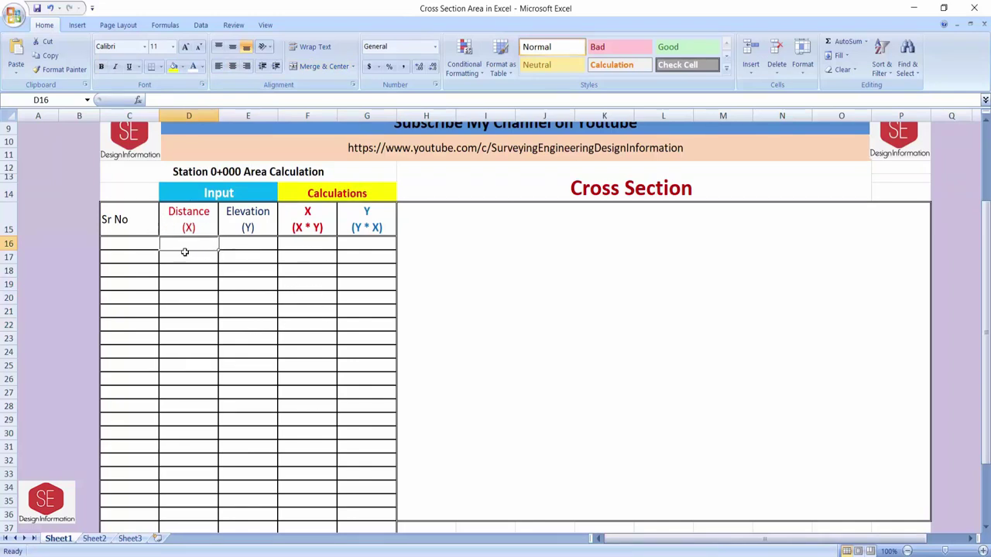
Step: Centre the Sr No heading in C15
click(179, 307)
key(Down)
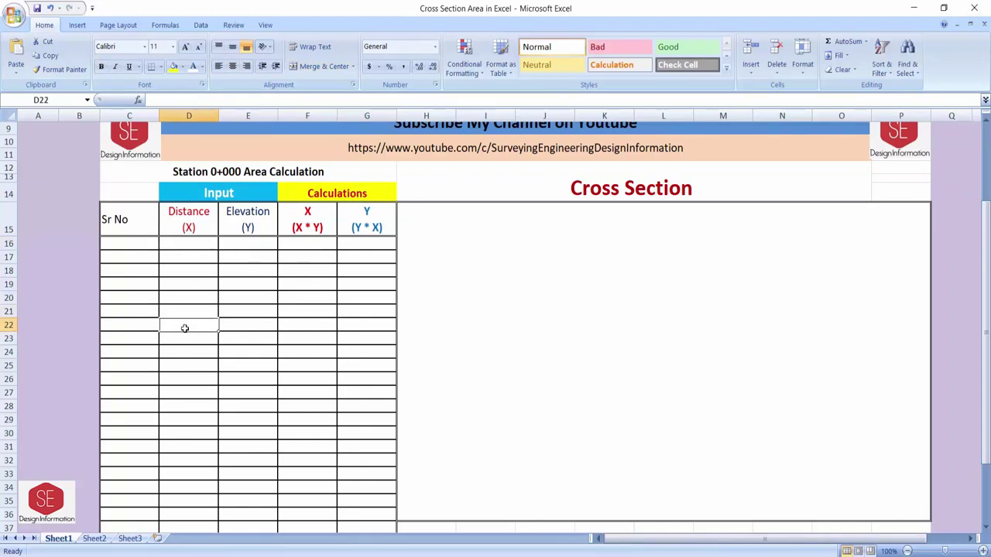
key(Down)
key(Down)
key(Down)
click(124, 222)
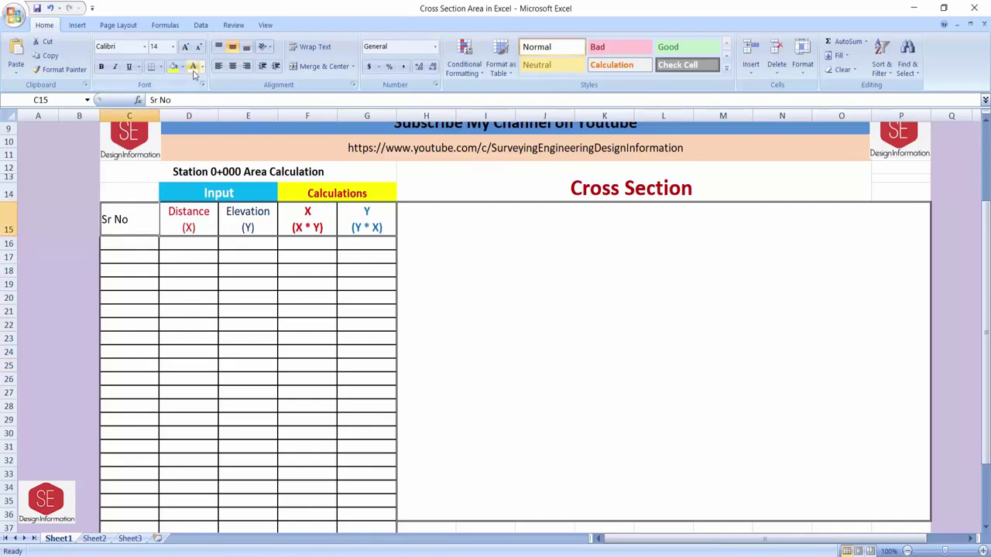
click(232, 66)
Step: Number C16:C33 from 1 to 18 with the fill handle and centre them
click(142, 244)
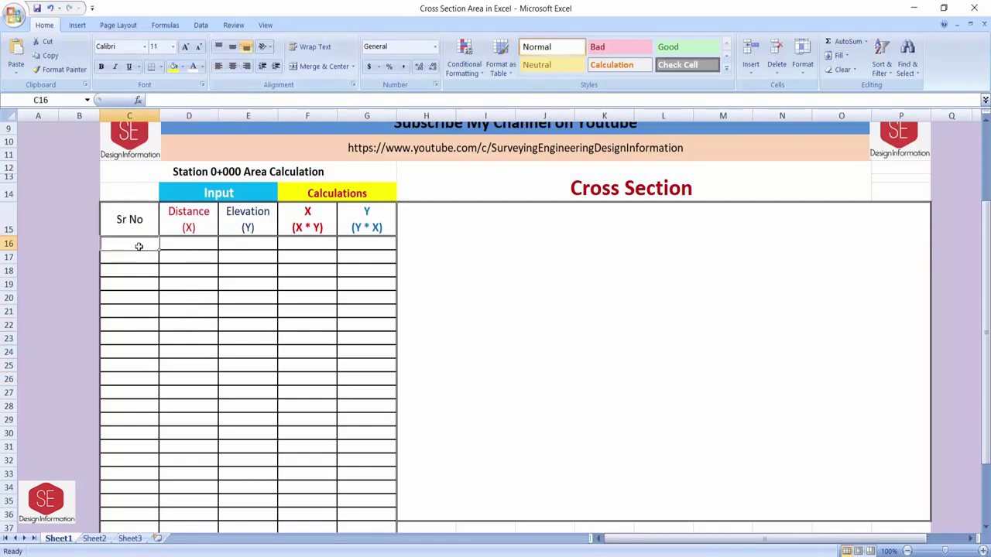
text(1)
key(Return)
text(2)
key(Return)
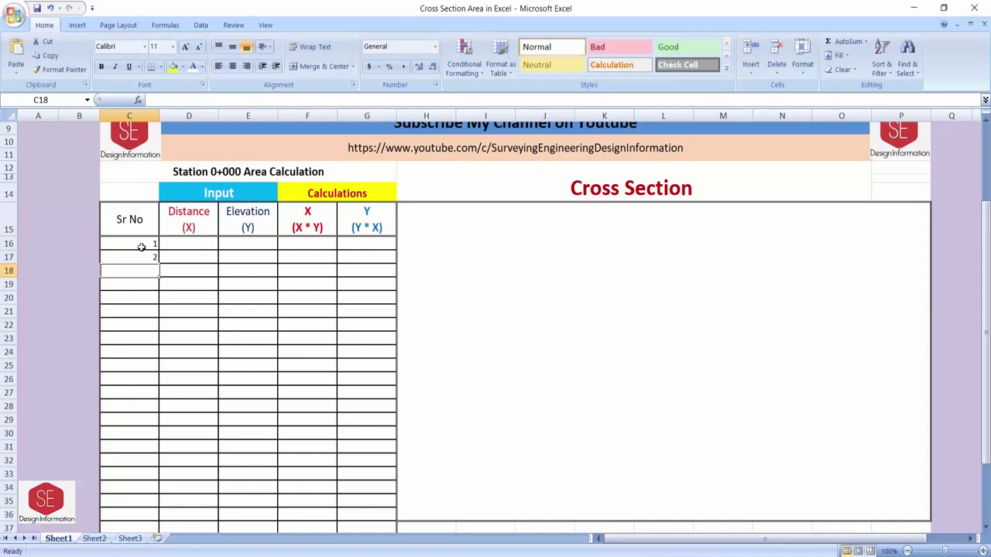
drag(143, 246, 158, 482)
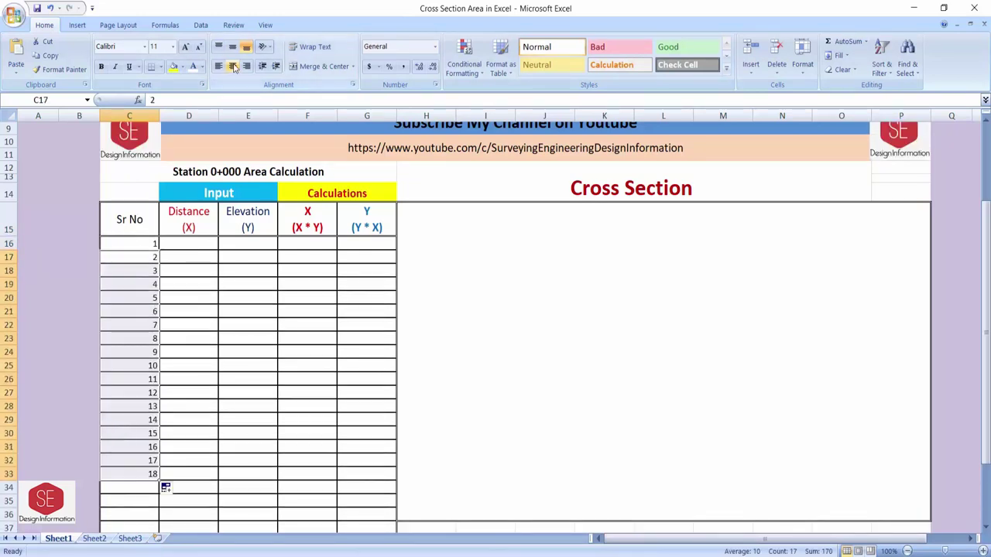
click(233, 65)
click(139, 244)
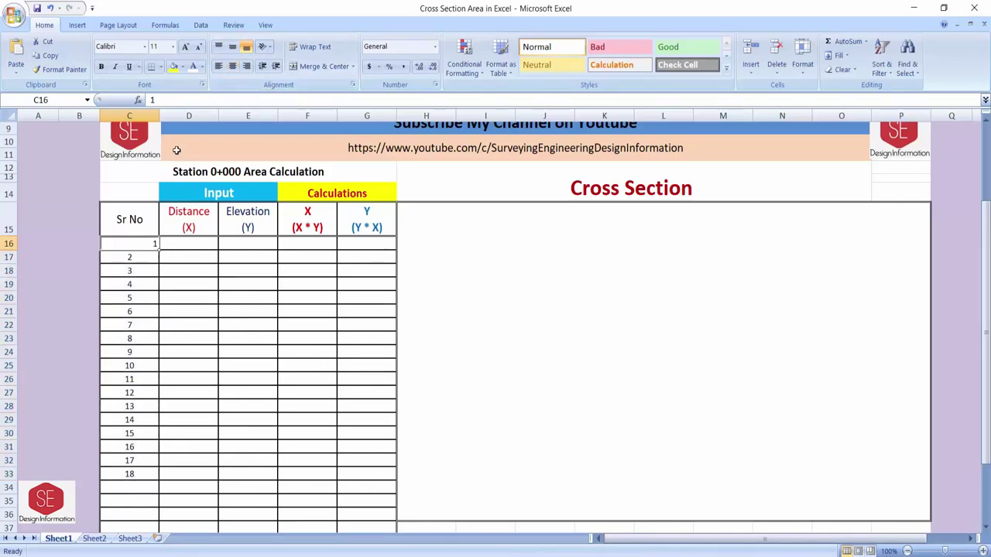
click(695, 360)
Step: Go to the Cross Section folder and browse the 0+000, 0+020 and 0+040 drawings
scroll(695, 360, up, 1)
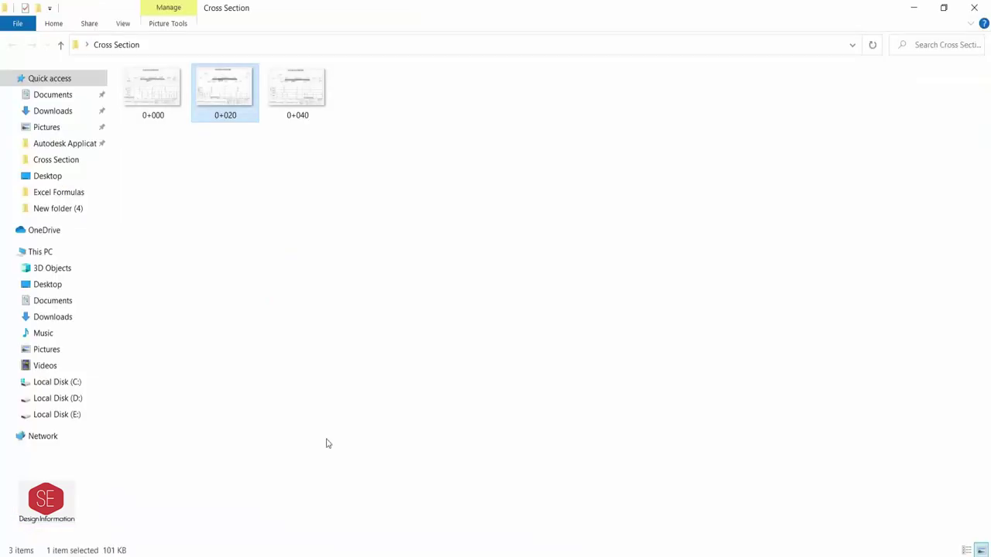
click(132, 124)
click(171, 100)
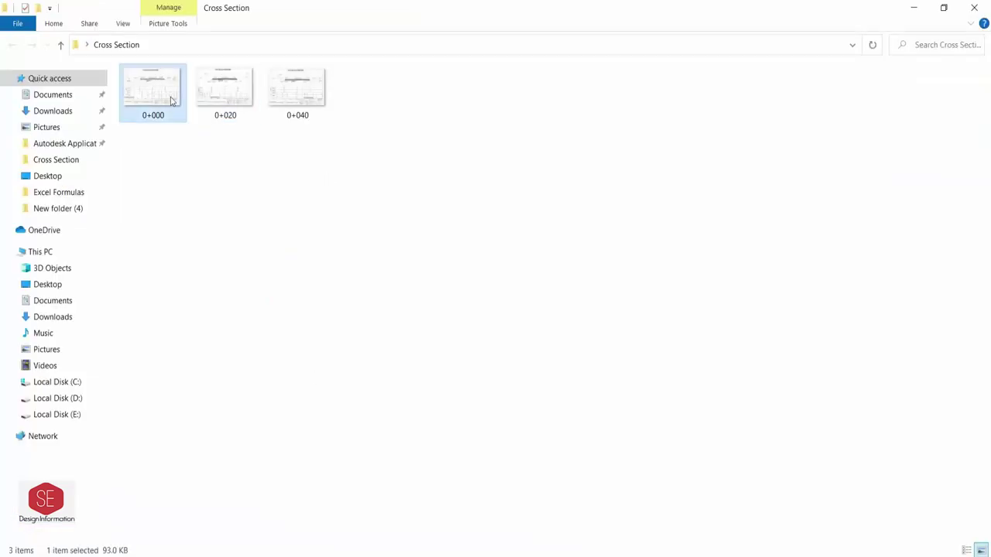
click(213, 99)
click(286, 94)
click(163, 99)
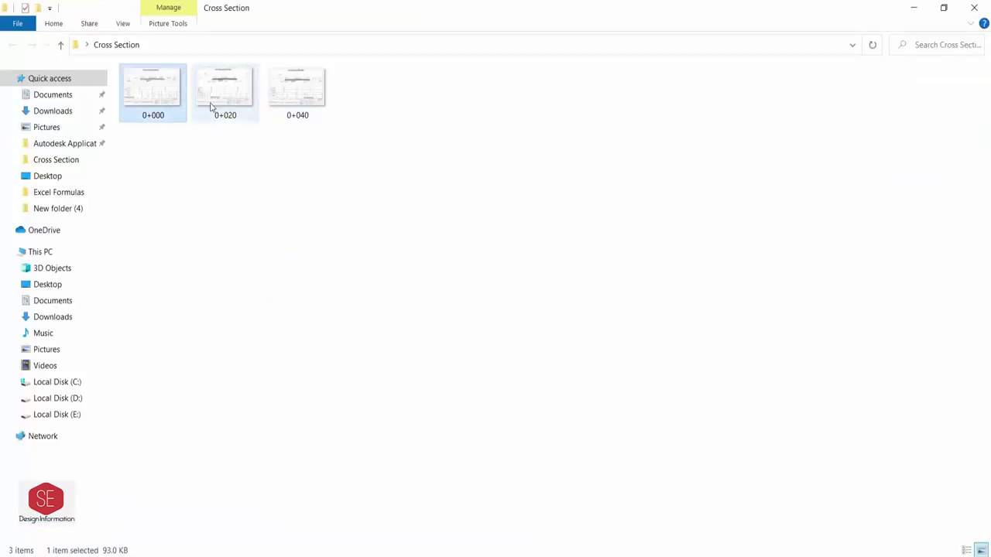
Step: Browse the 0+000, 0+020 and 0+040 cross-section drawings in Photos, then close it
double_click(152, 93)
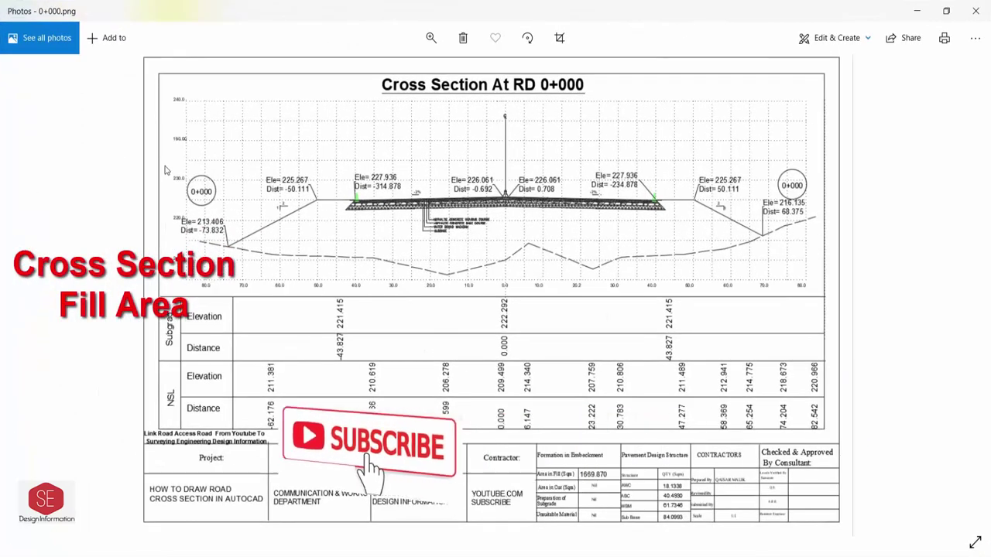
click(952, 292)
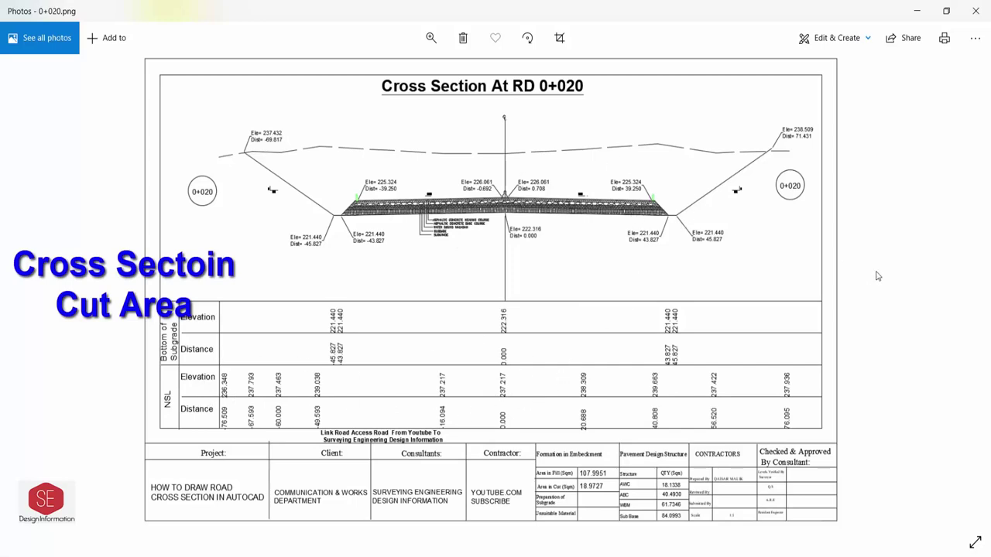
click(957, 300)
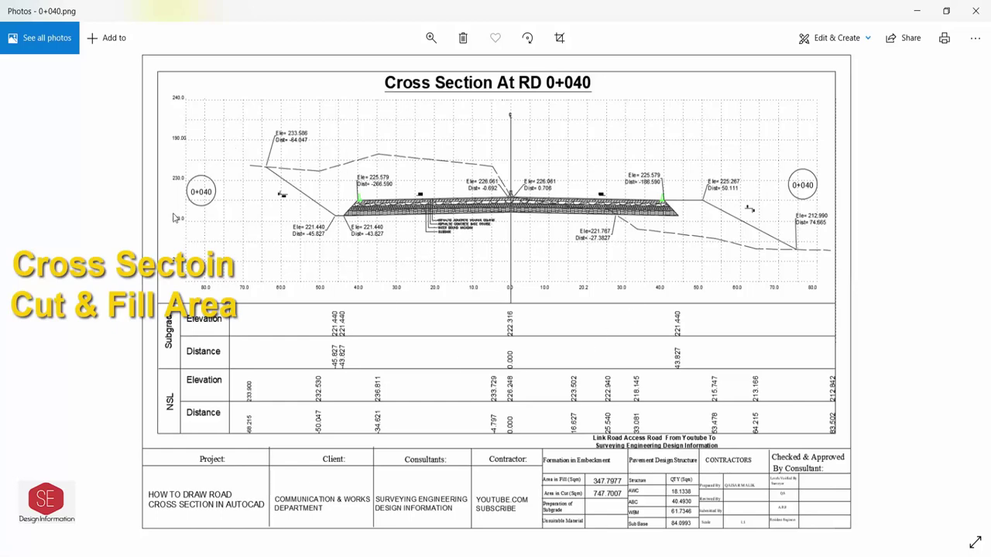
click(31, 294)
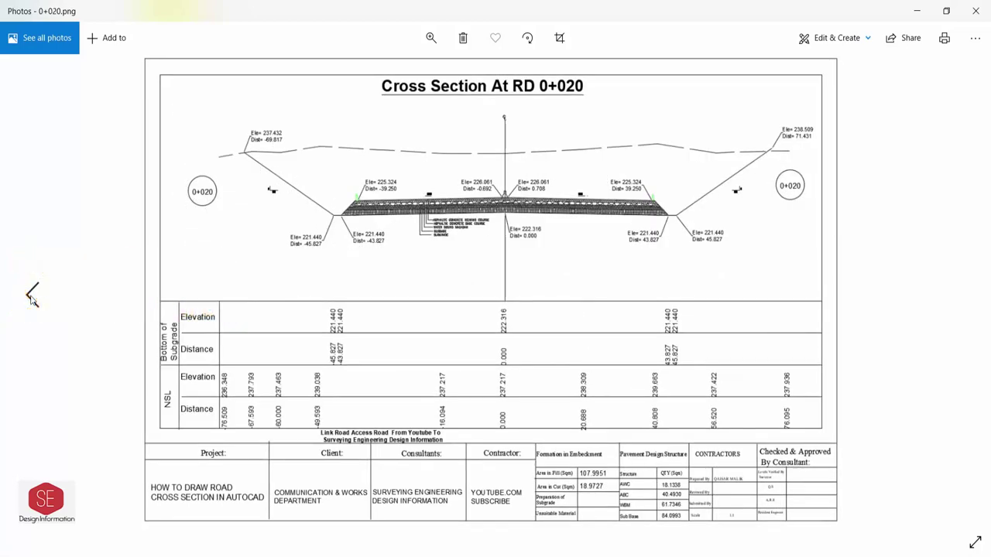
click(31, 294)
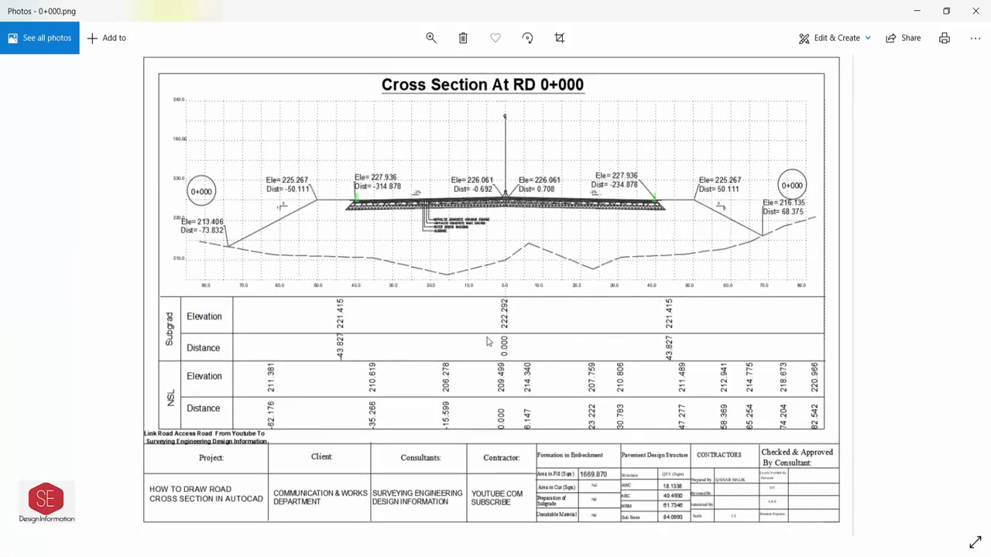
click(977, 19)
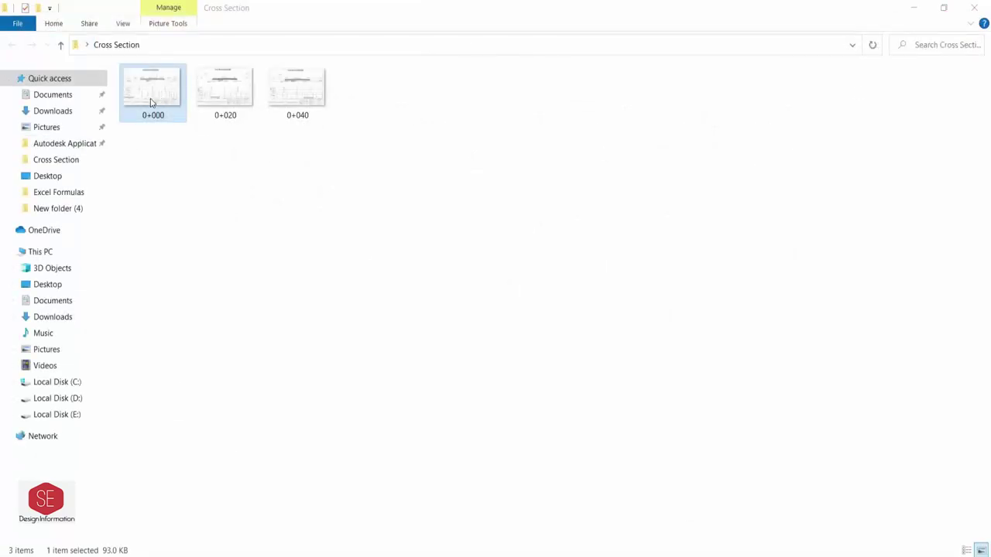
Step: Pick out the station drawings in the folder and return to Excel's Insert options
click(205, 100)
click(264, 102)
click(146, 101)
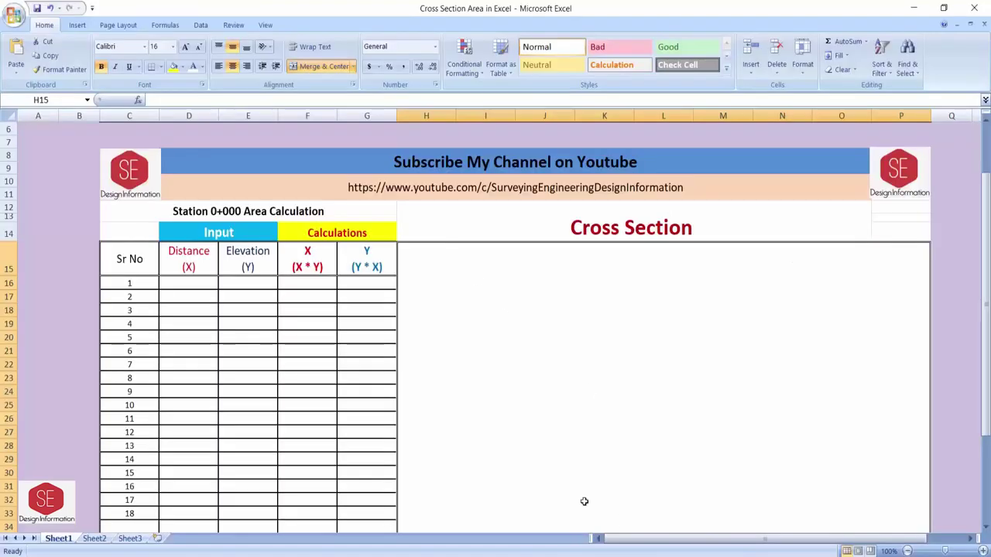
scroll(580, 312, down, 1)
scroll(578, 250, down, 1)
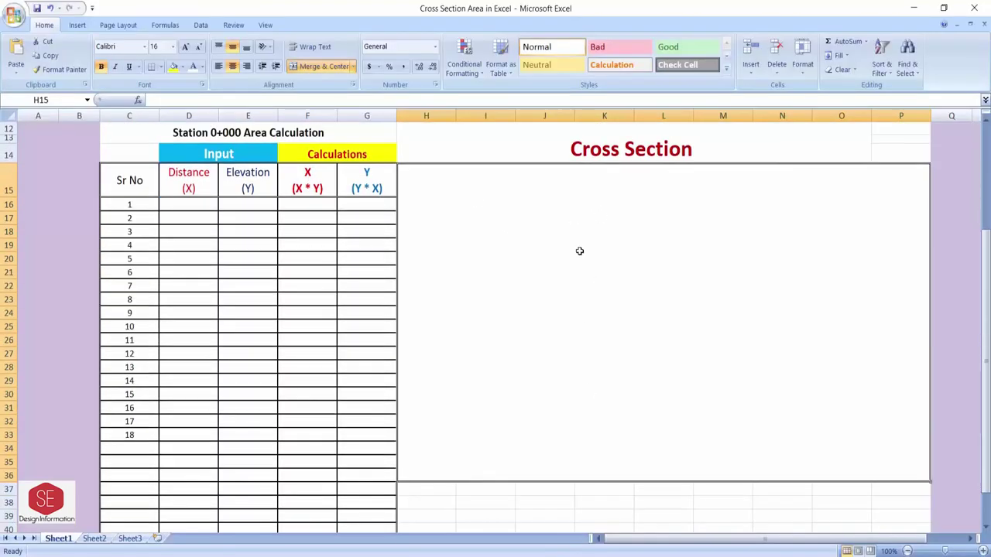
scroll(644, 256, up, 1)
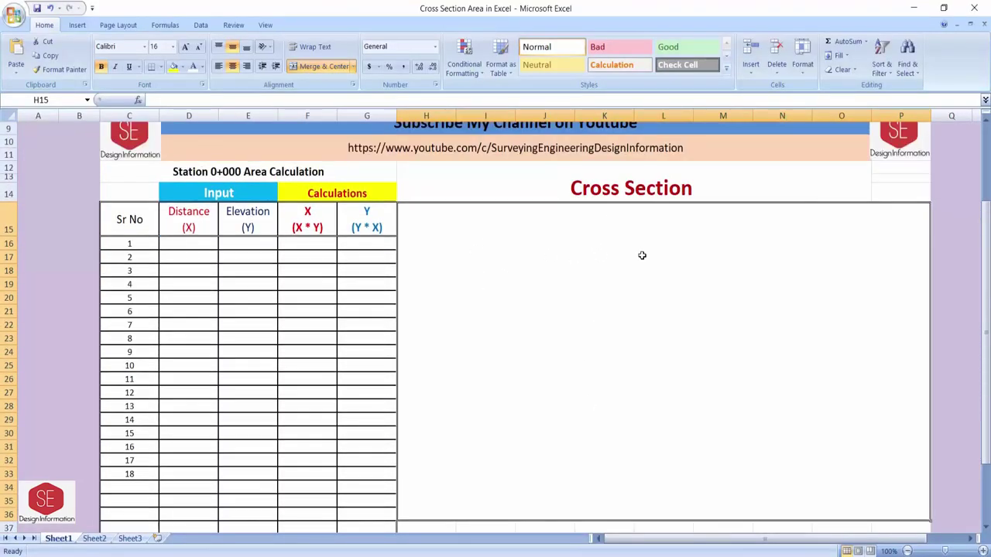
click(77, 29)
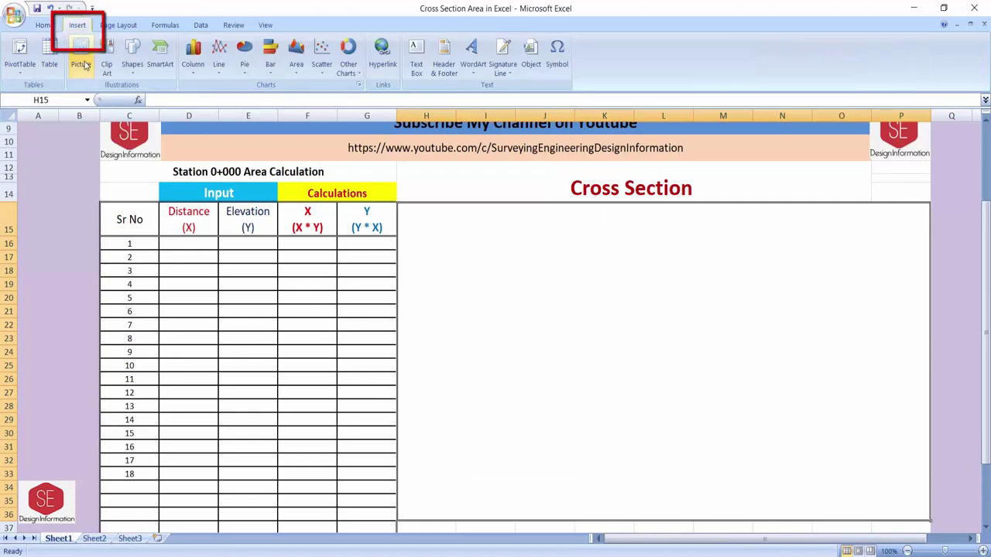
Step: Insert the 0+000 cross-section image from file into the sheet
click(83, 63)
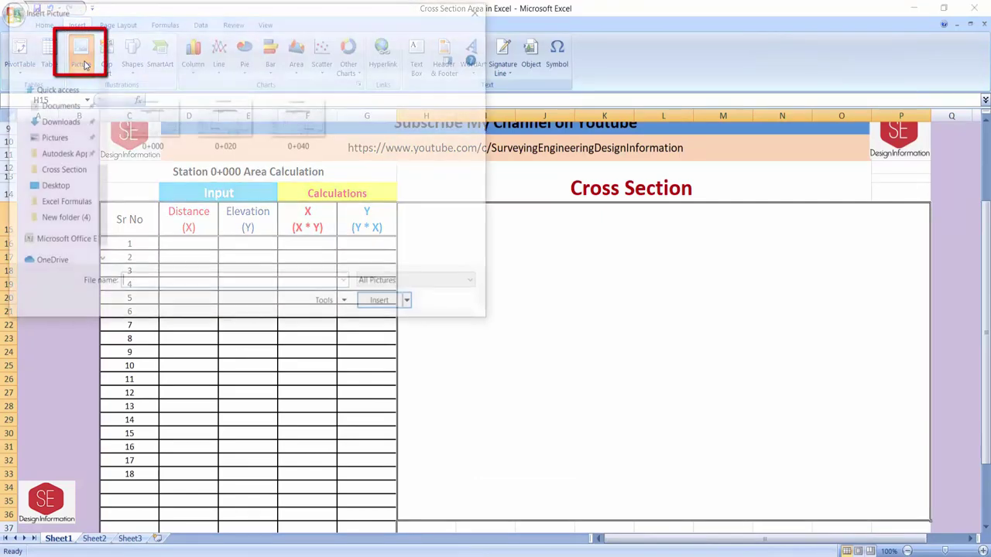
click(161, 134)
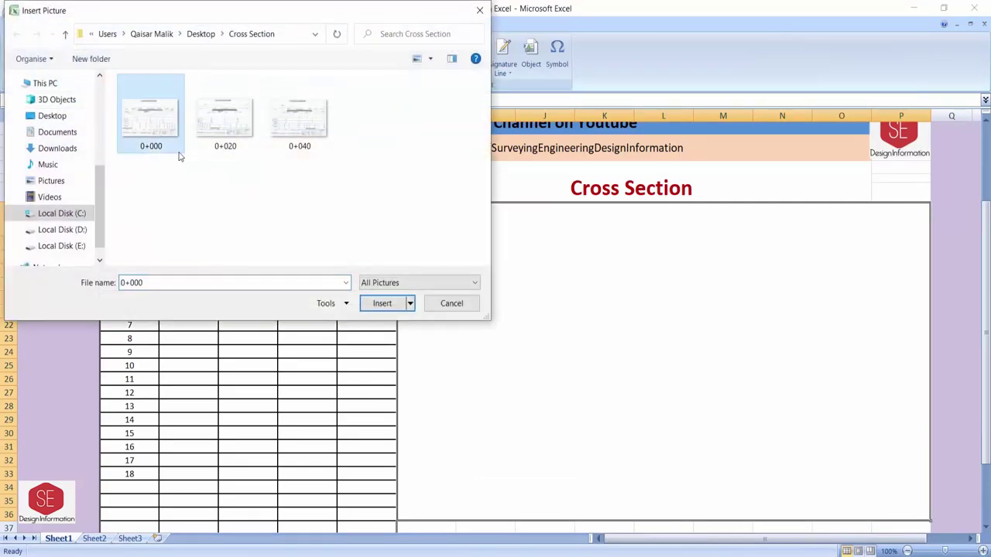
click(383, 303)
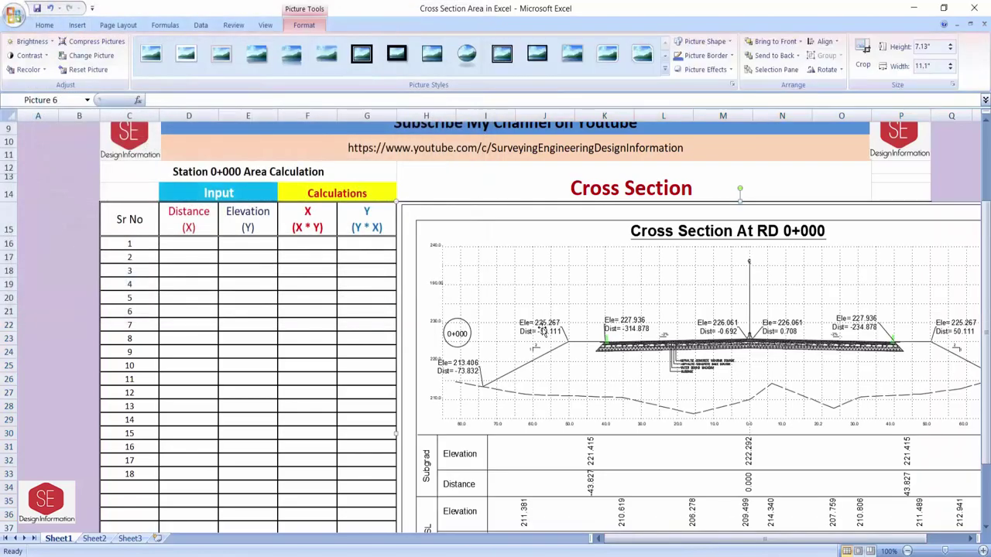
Step: Resize the 0+000 picture to fill the Cross Section block beside the table
drag(544, 331, 541, 304)
scroll(412, 435, down, 1)
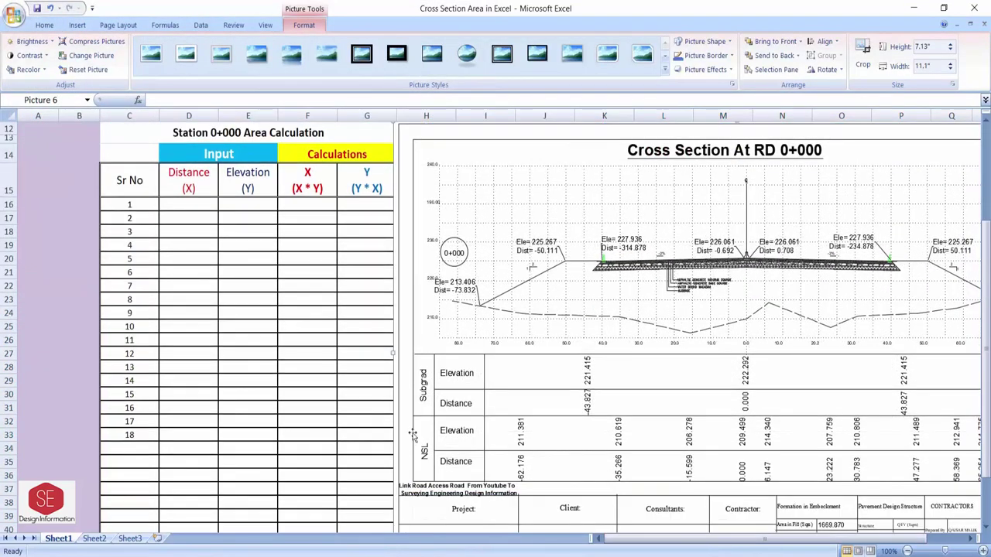
scroll(870, 541, right, 1)
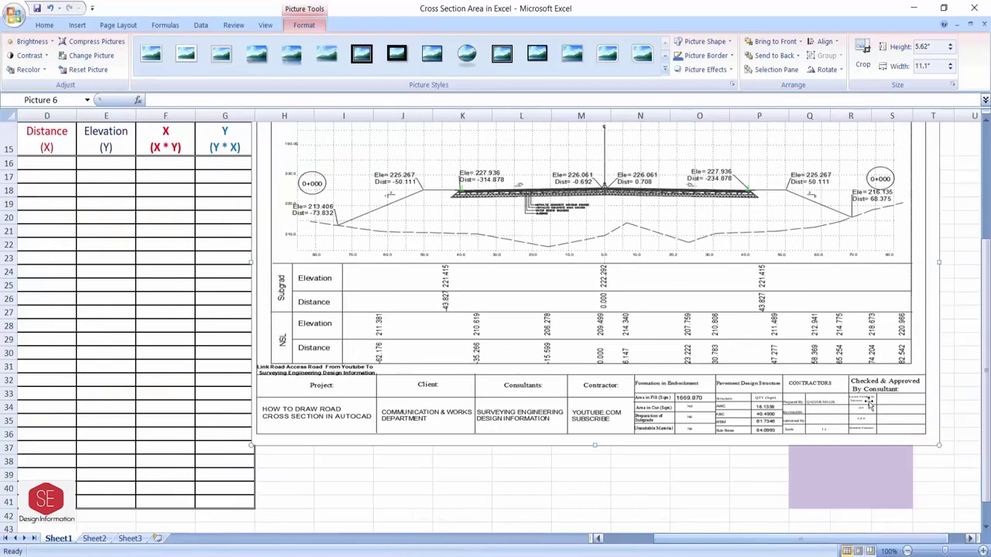
drag(937, 264, 759, 277)
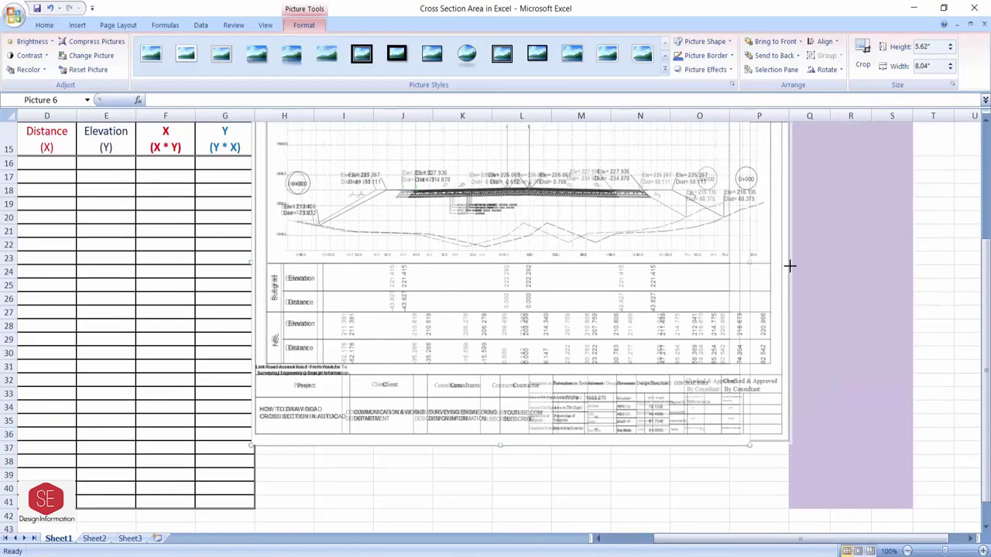
drag(751, 264, 790, 263)
scroll(507, 423, up, 1)
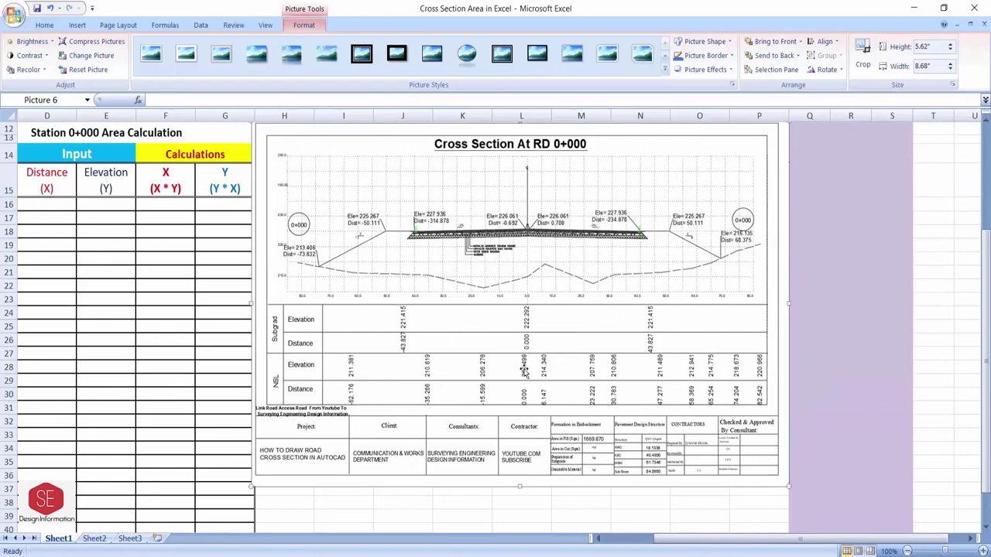
scroll(523, 370, up, 1)
click(836, 338)
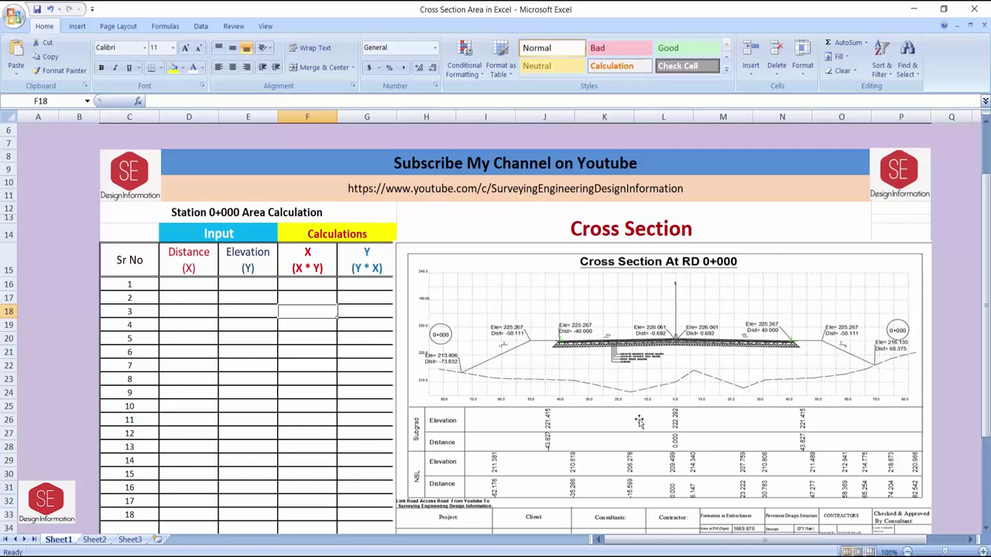
Step: Append 'Fill' to title cell C12, making it 'Station 0+000 Area Calculation Fill'
double_click(341, 212)
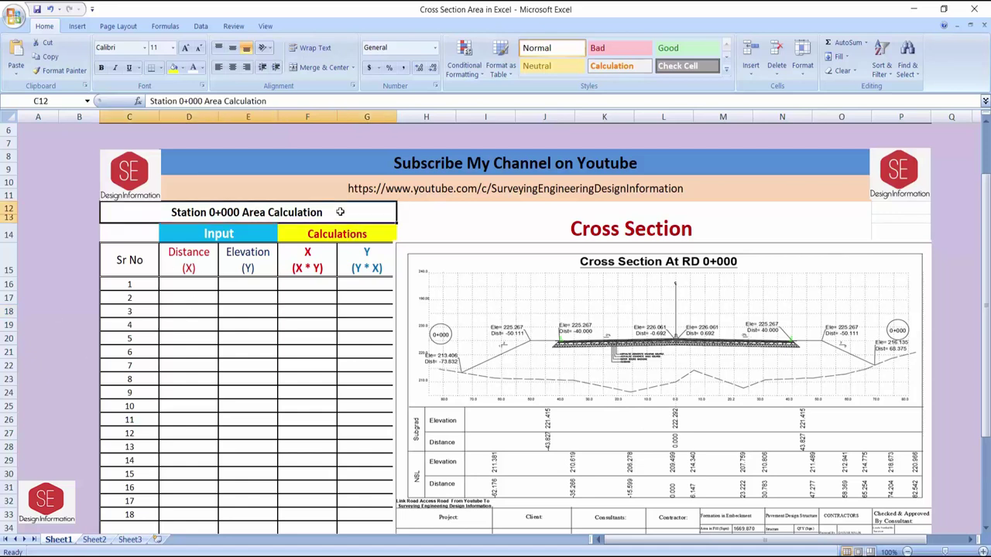
text( Fil)
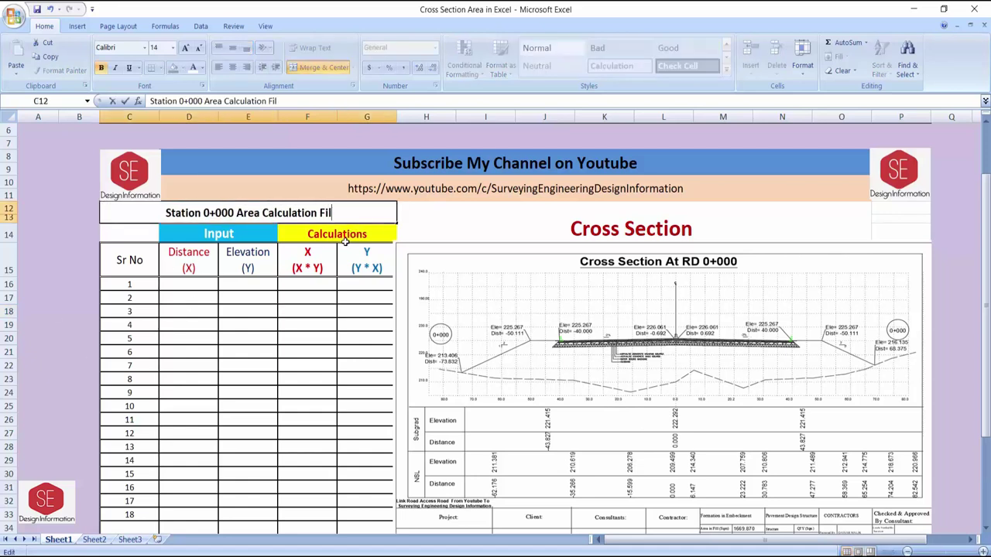
text(l)
click(341, 284)
click(372, 212)
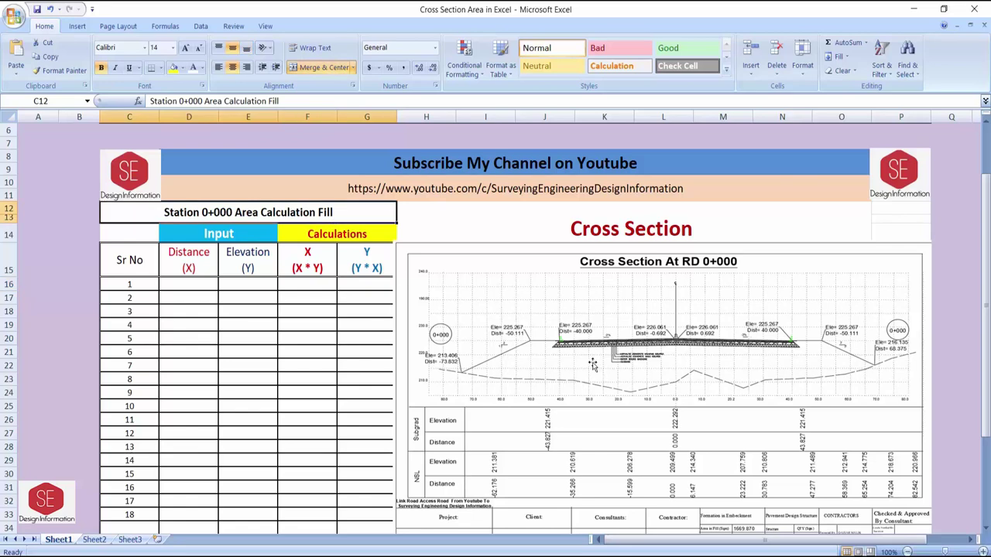
scroll(672, 388, down, 1)
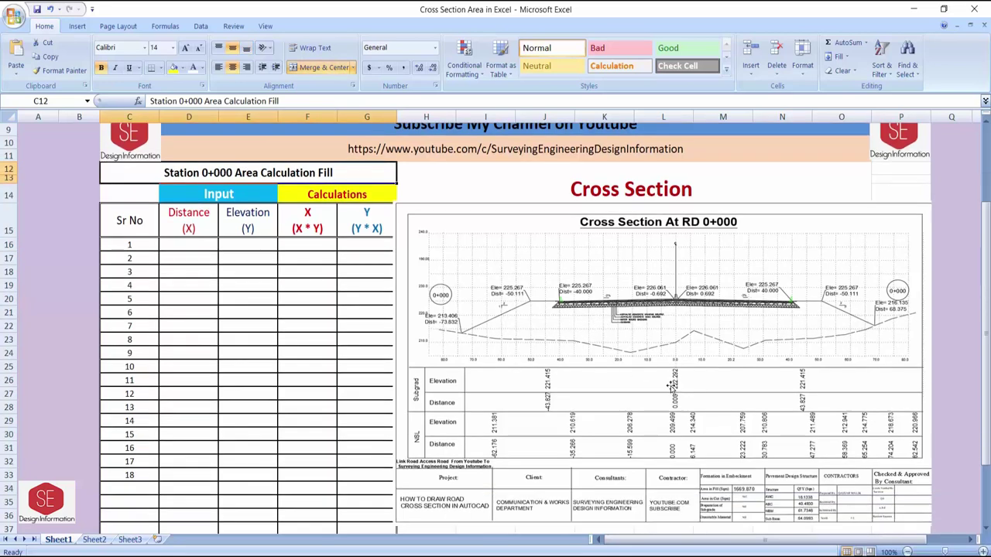
click(424, 391)
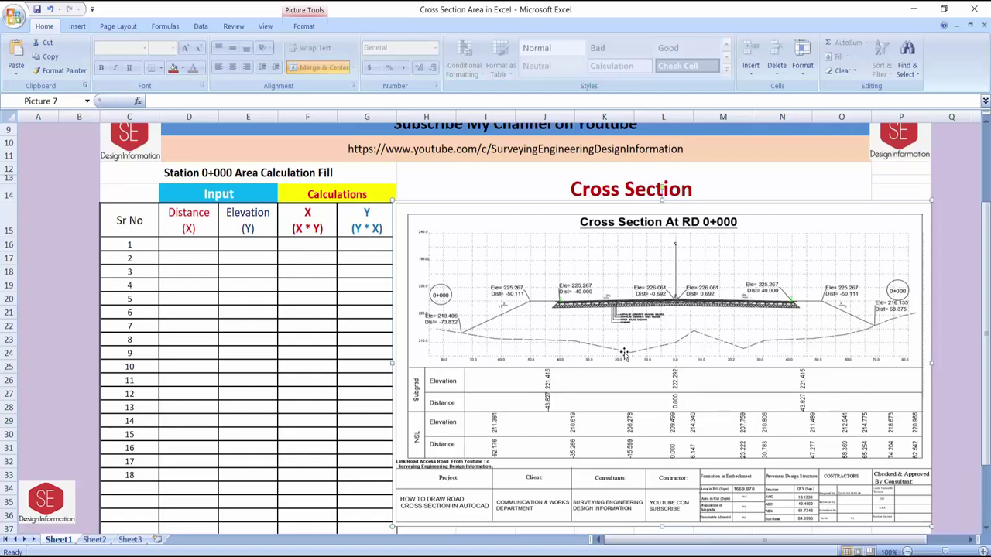
click(971, 357)
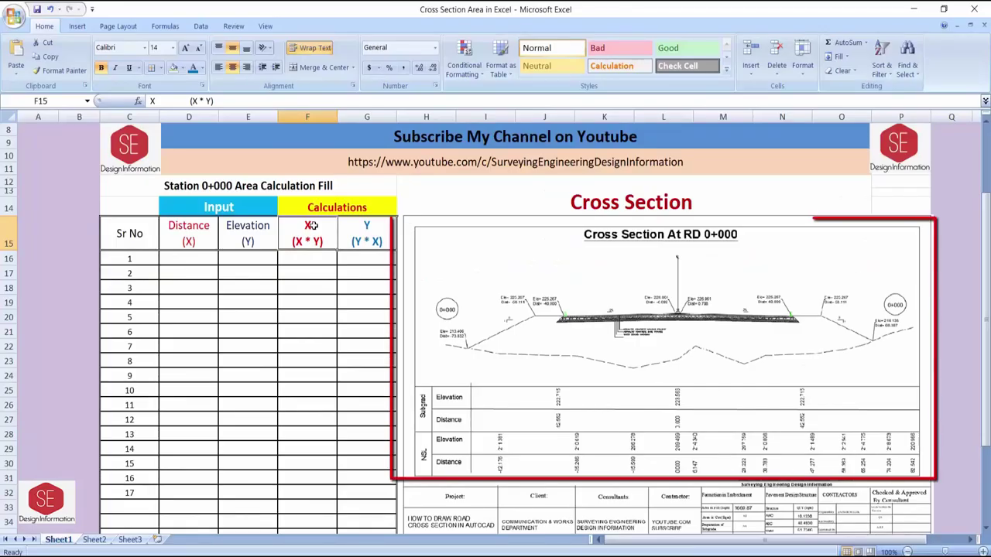
Step: Change headers F15 and G15 to X1 (X * Y) and Y1 (Y * X)
double_click(310, 225)
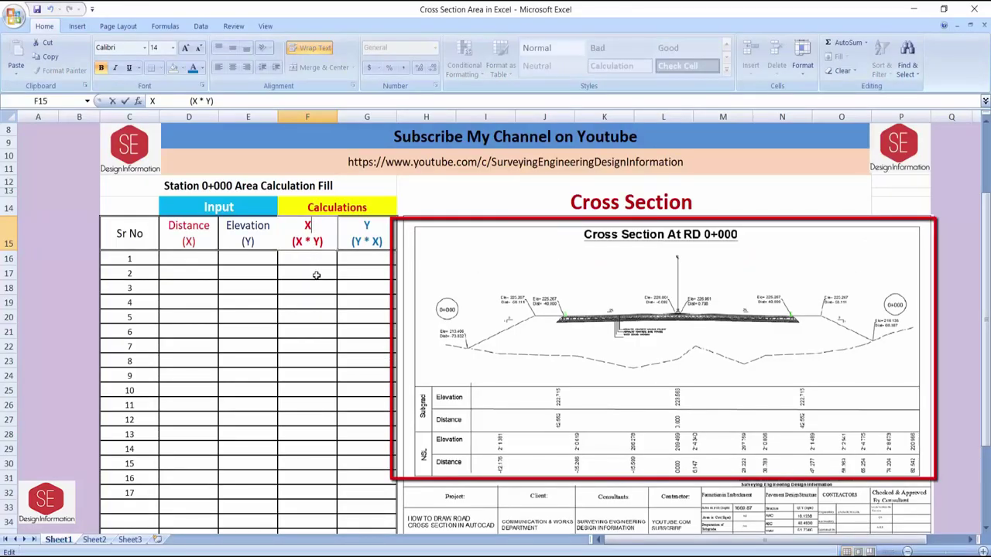
text(1)
double_click(369, 229)
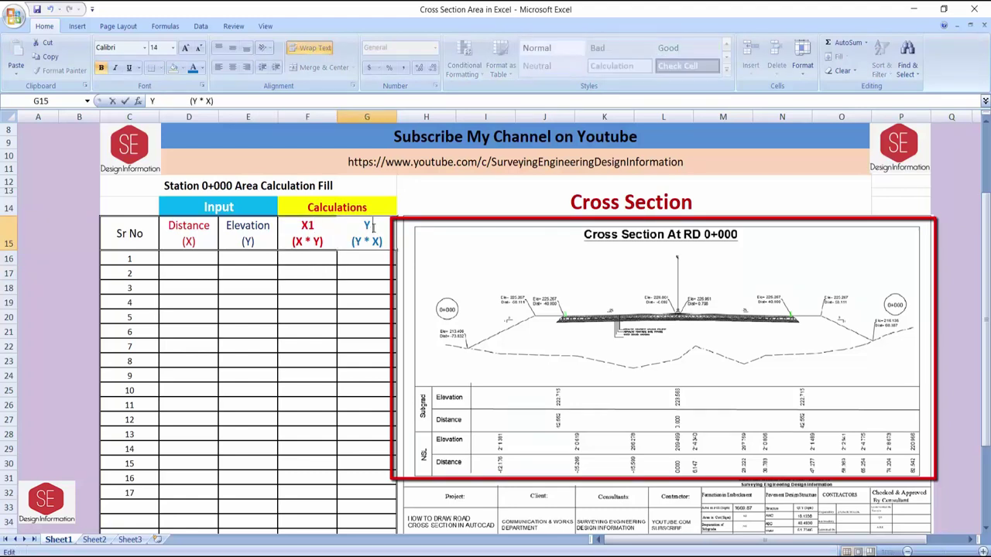
text(1)
key(Return)
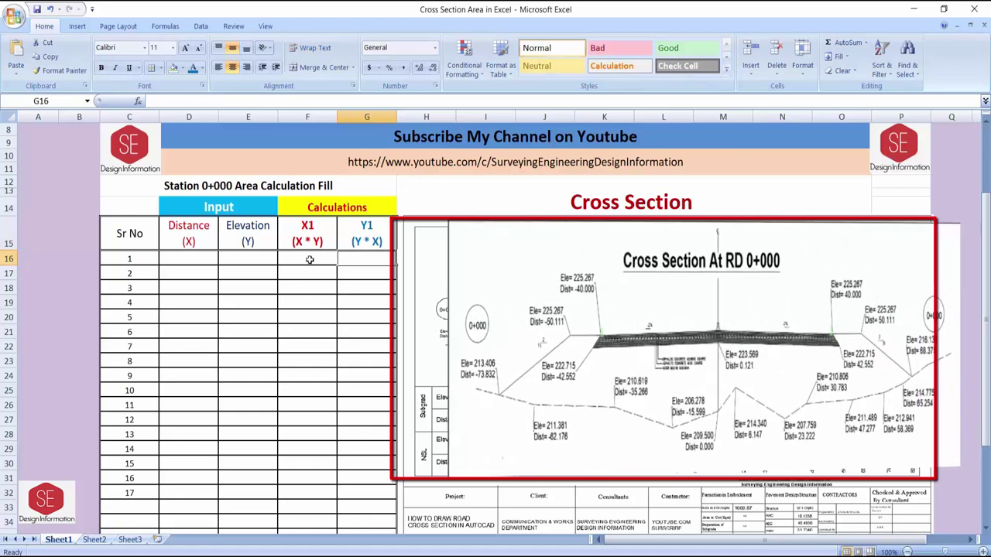
click(309, 260)
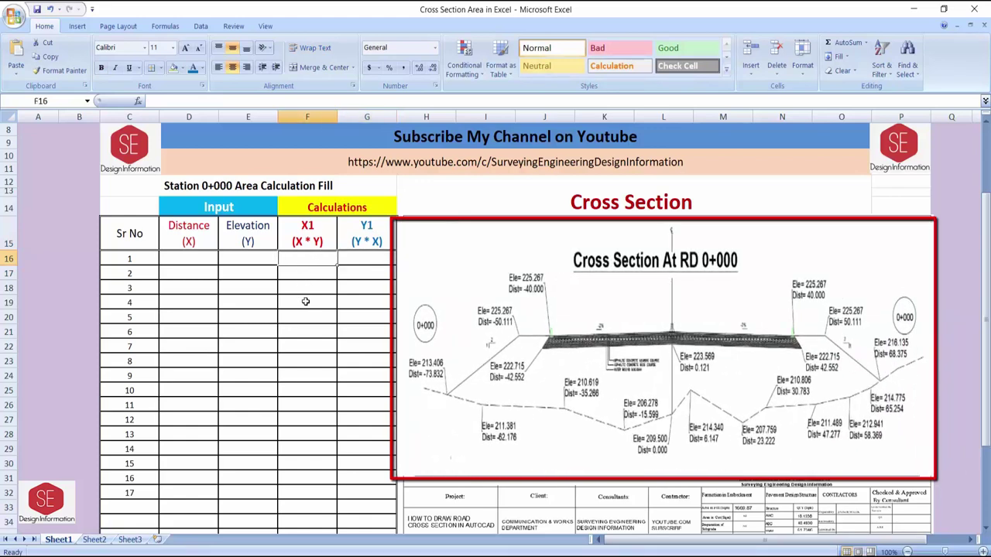
Step: Enter points 0/223.566, 42.552/222.715, 40/225.267 and 50.111/225.267 as distance and elevation
click(208, 266)
text(0)
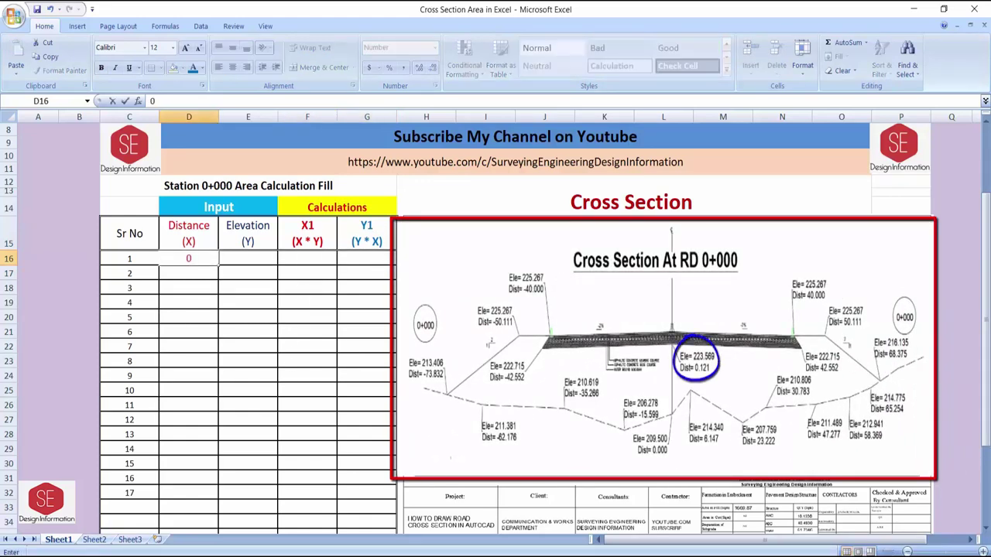
key(Return)
click(243, 257)
text(22)
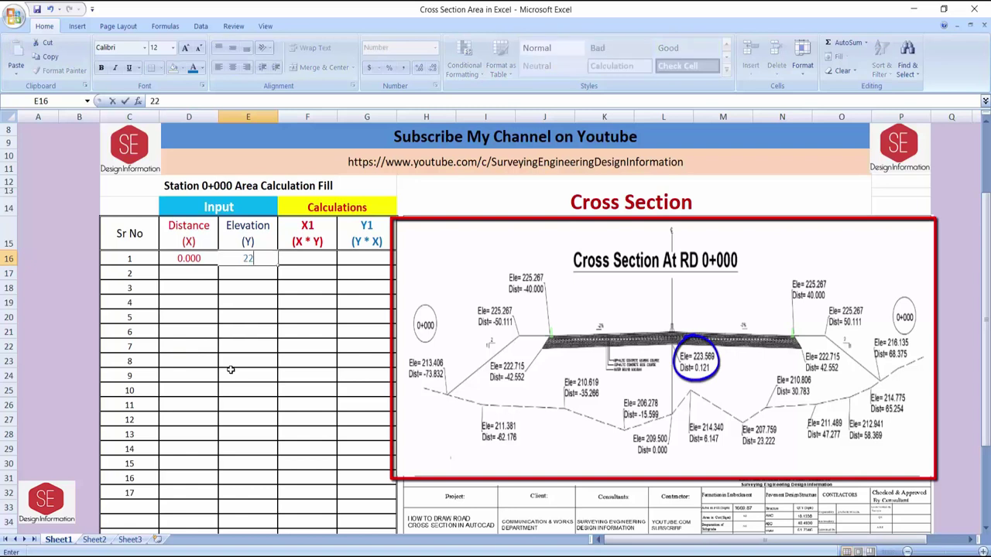
text(3.566)
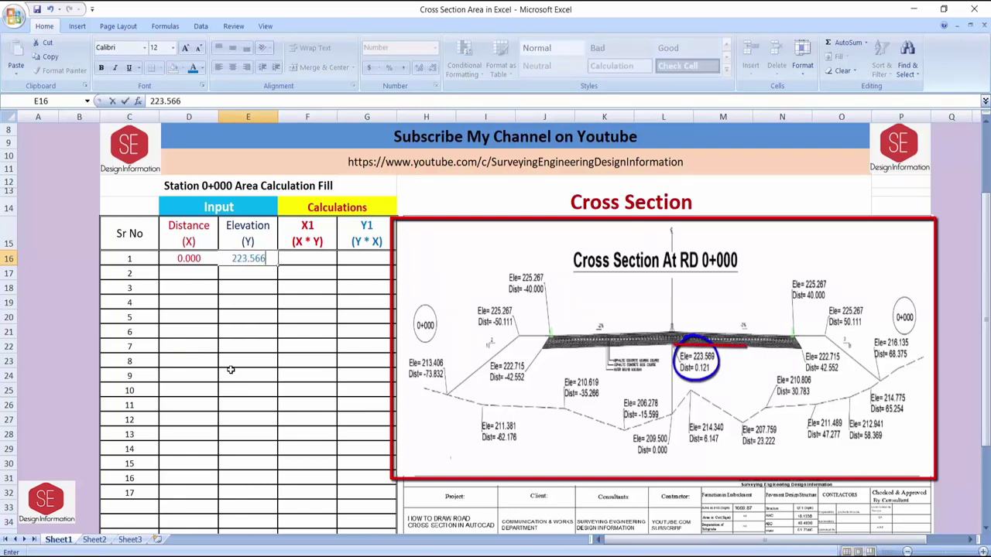
key(Return)
key(Left)
text(42)
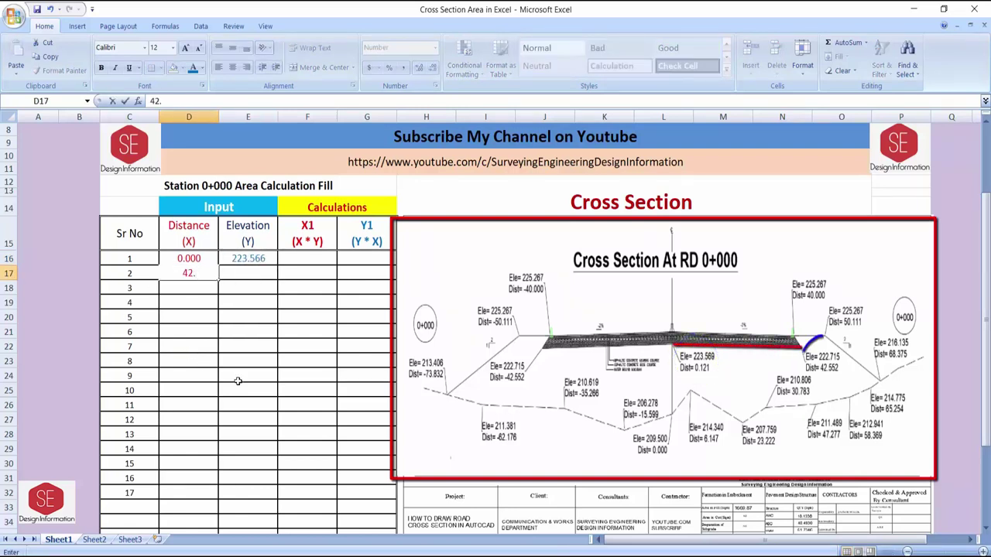
text(.552)
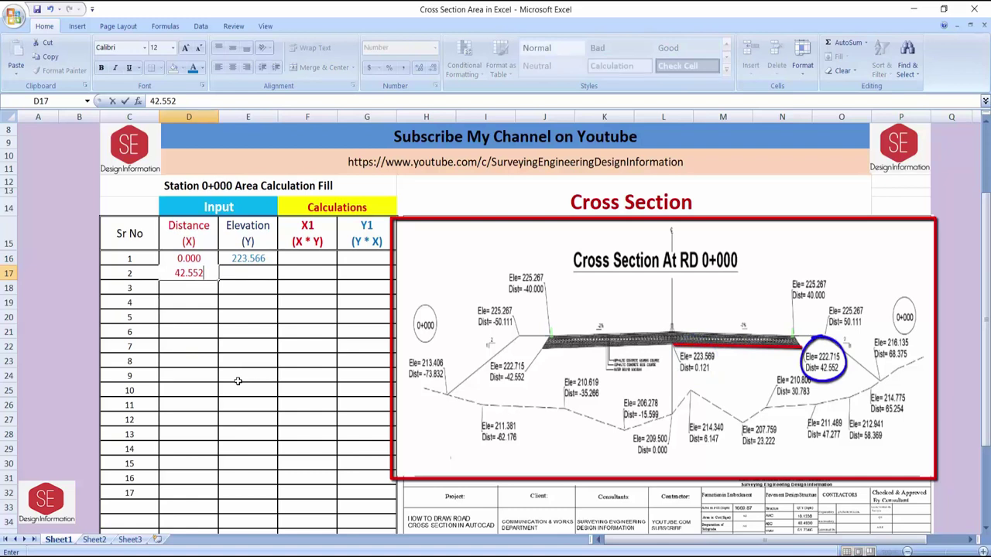
key(Right)
text(222.7)
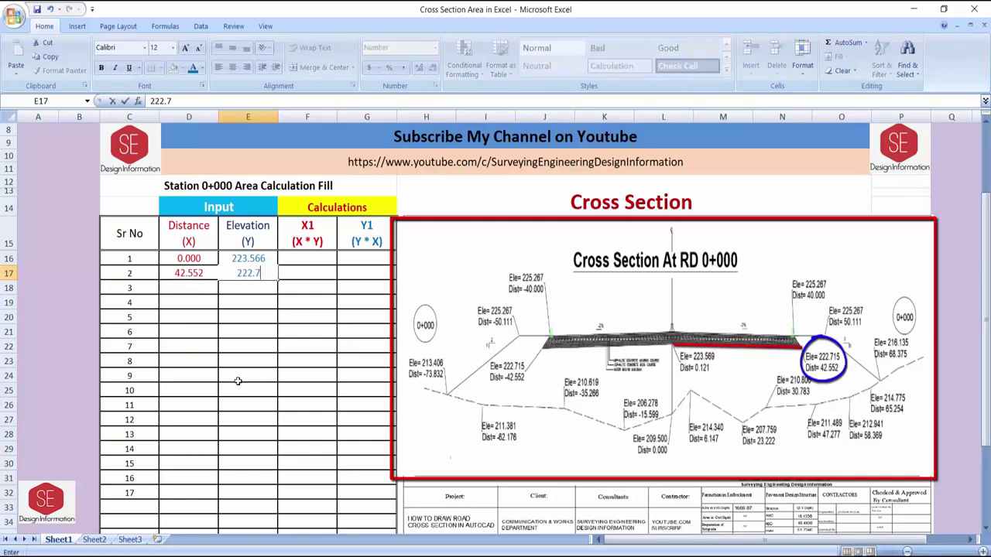
text(15)
key(Return)
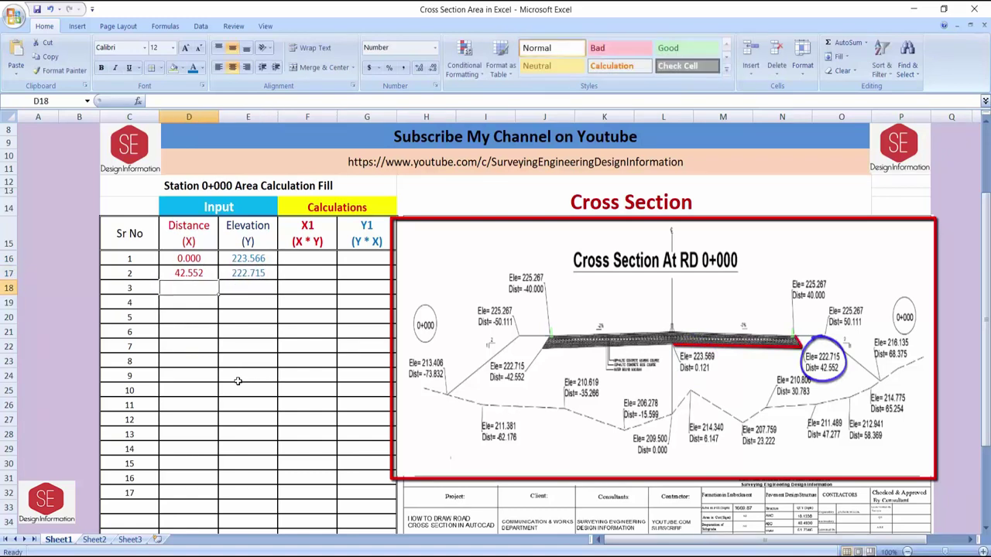
text(40)
key(Right)
text(22)
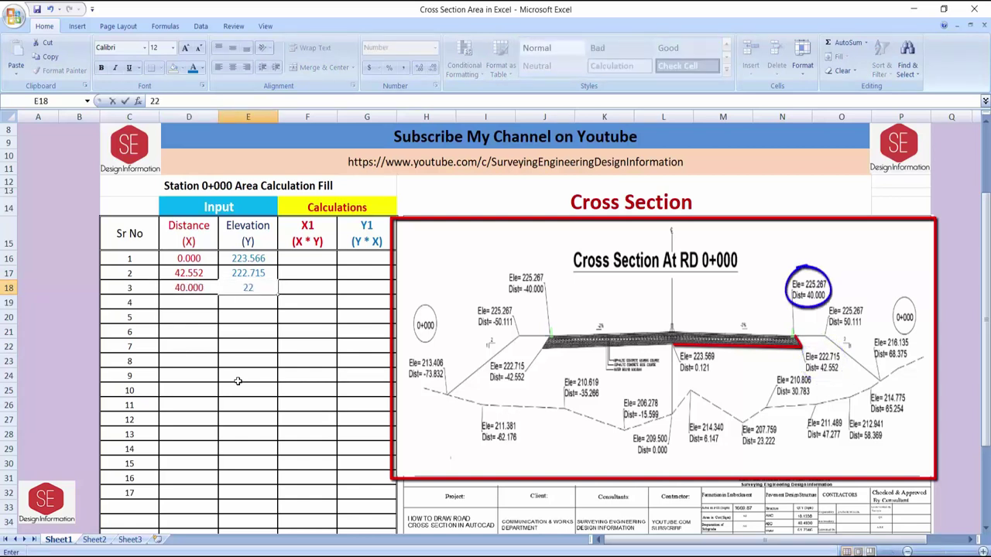
text(5.267)
key(Return)
text(50)
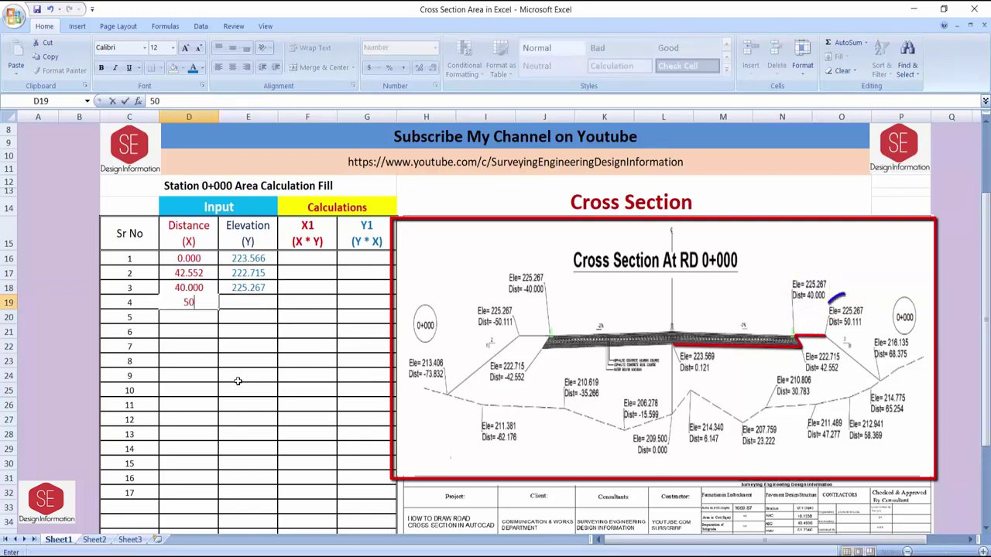
text(.111)
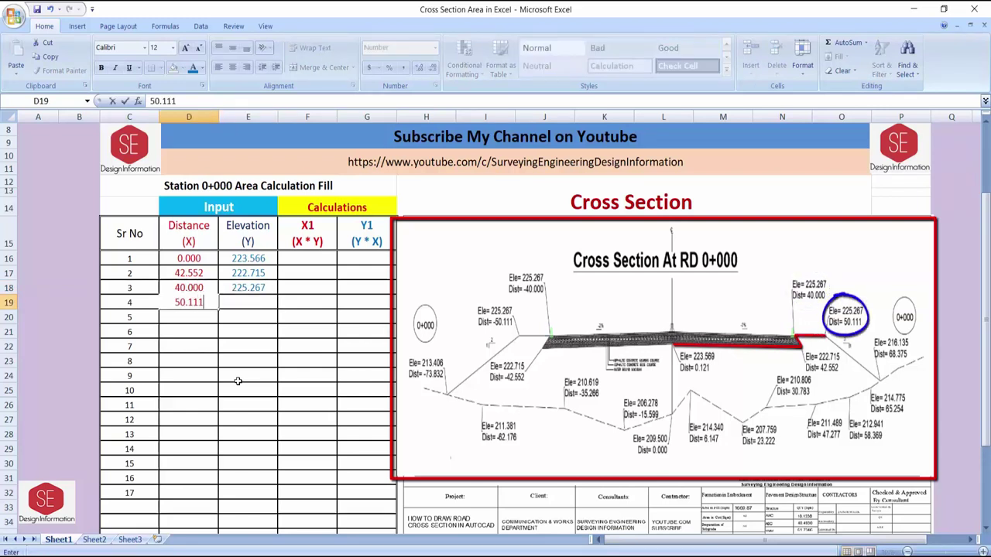
key(Tab)
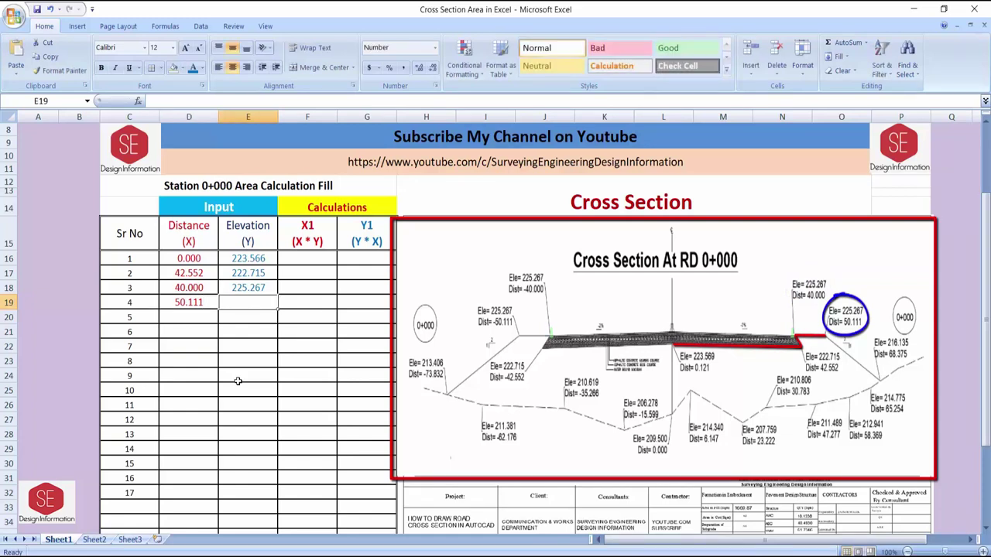
text(225.2)
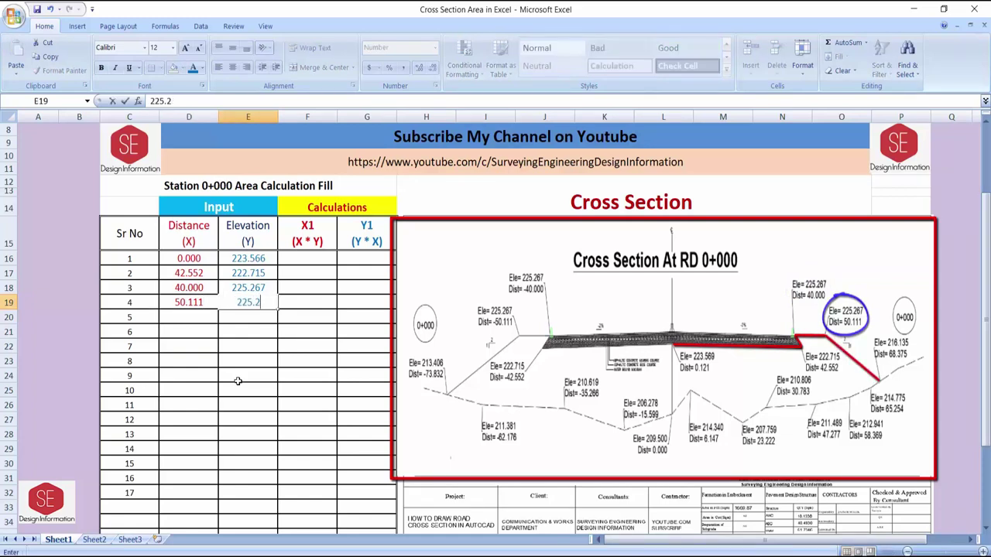
text(67)
key(Return)
Step: Enter points 68.387/216.135, 65.254/214.775, 58.369/212.941 and 47.277/211.489
text(68)
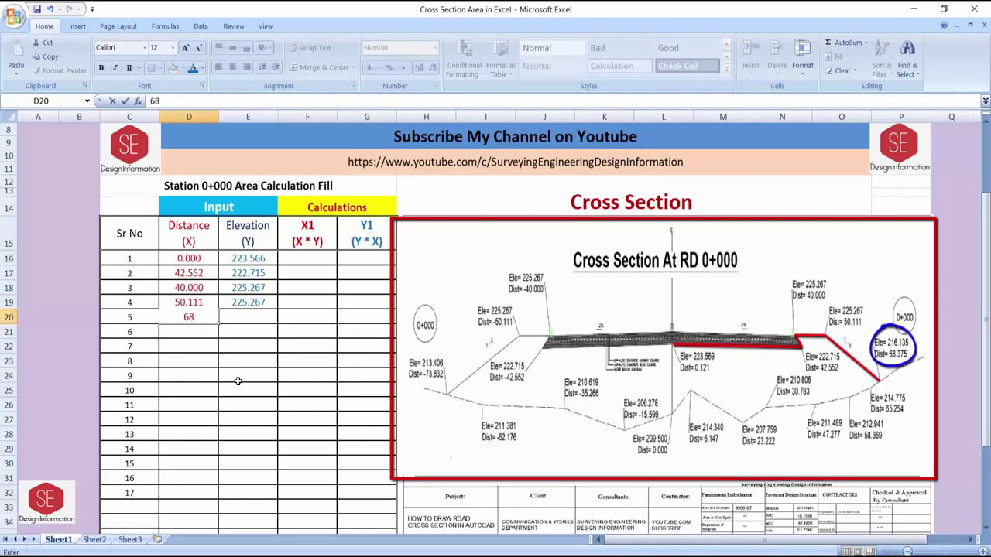
text(.387)
key(Tab)
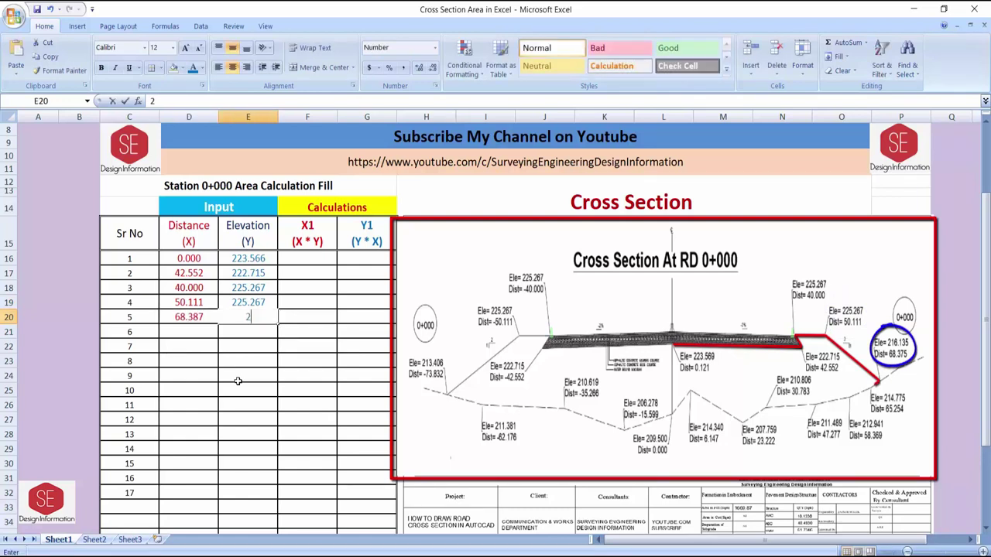
text(216.135)
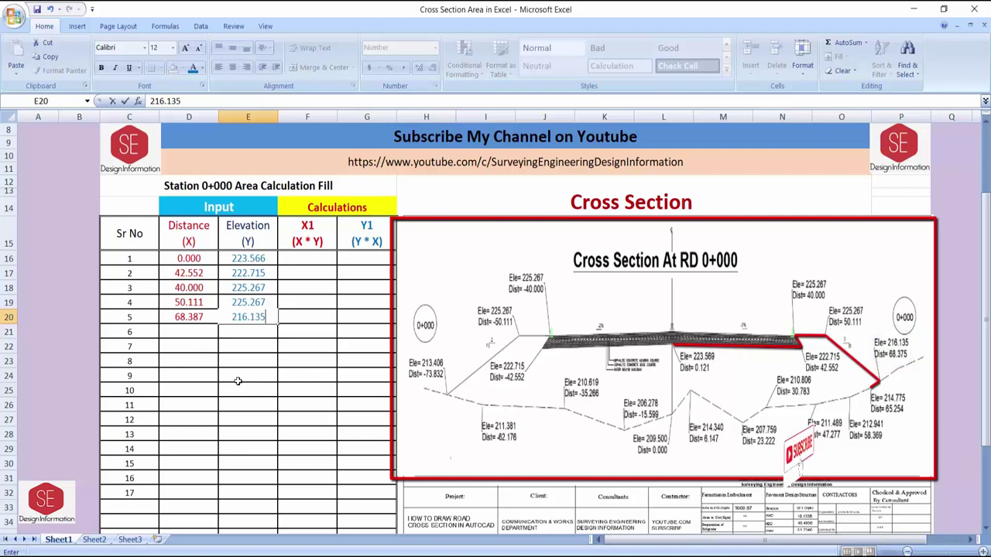
key(Return)
text(65)
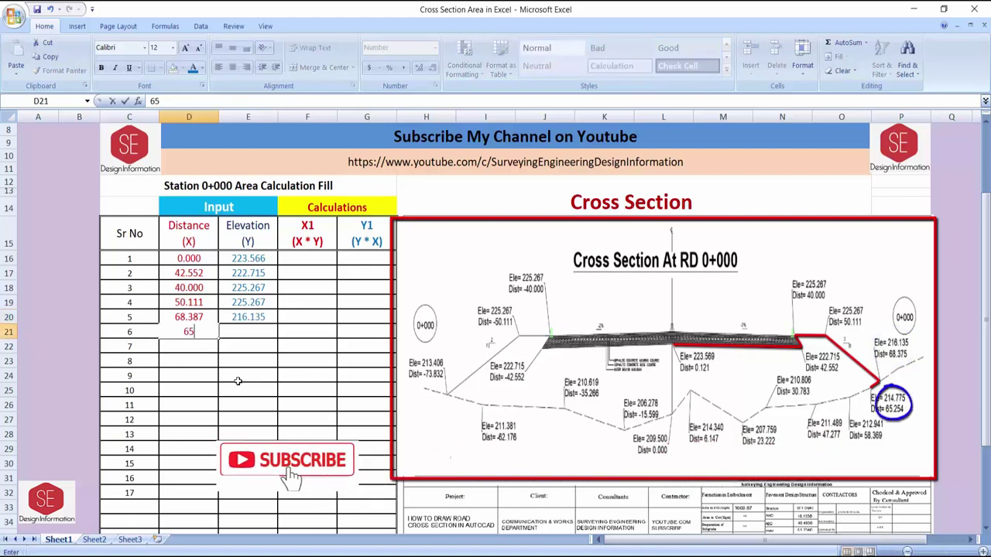
text(.254)
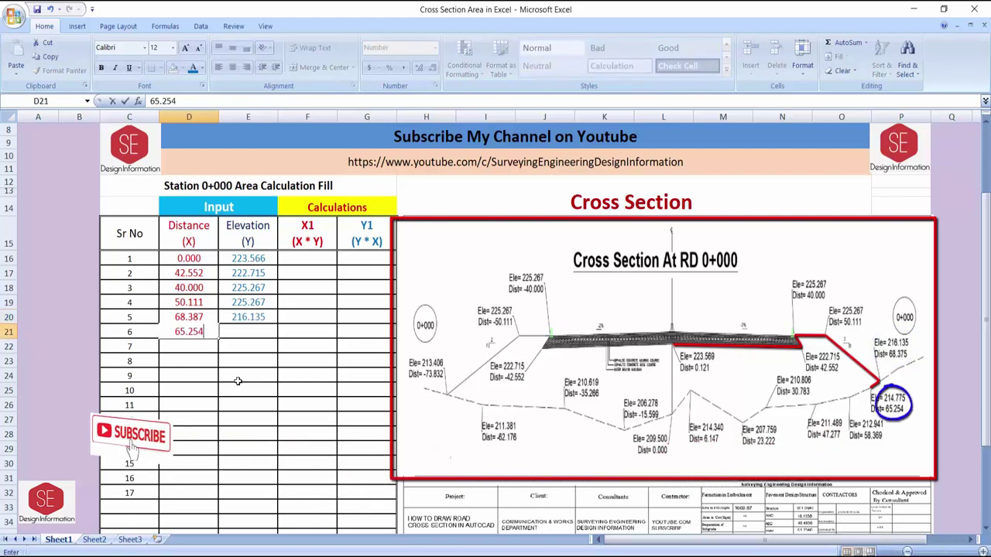
key(Tab)
text(214.)
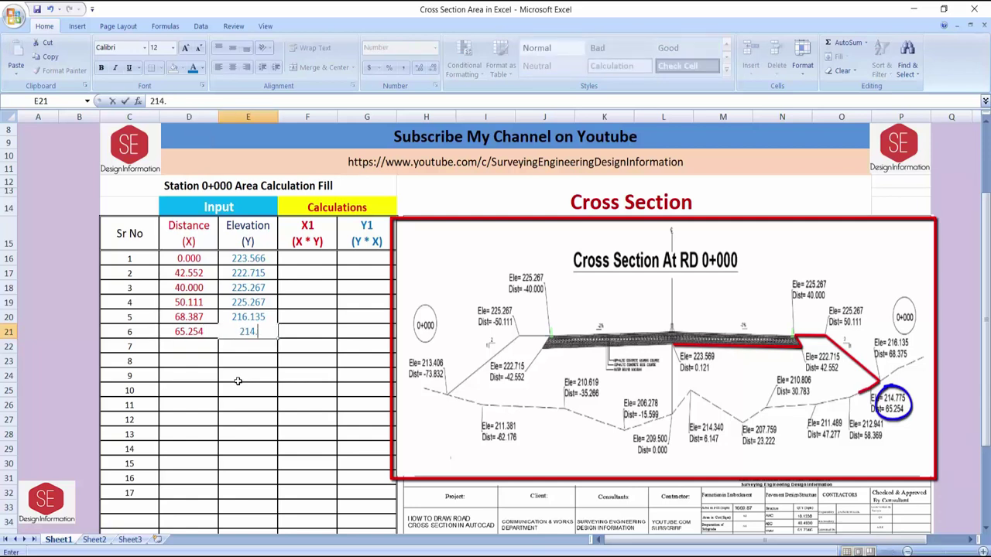
text(775)
key(Return)
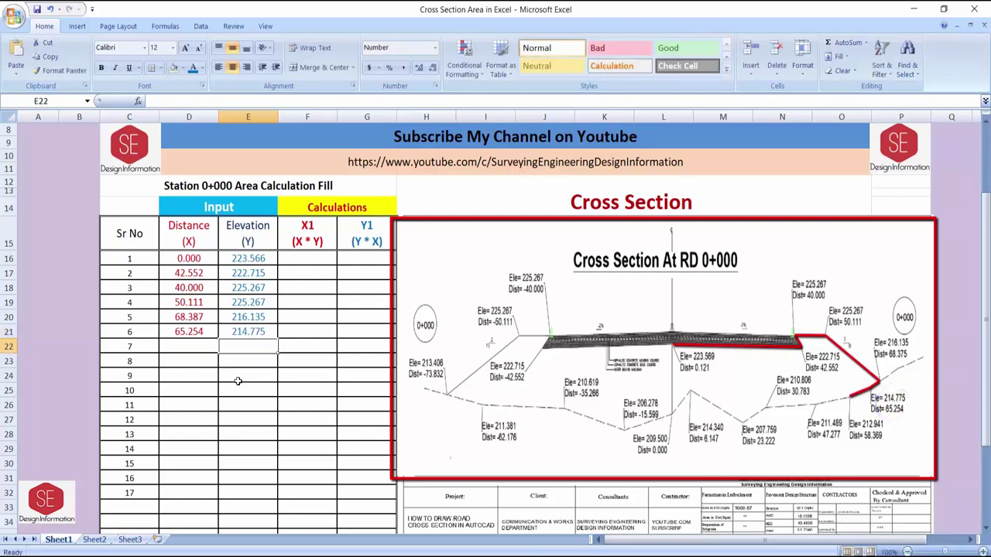
text(58.36)
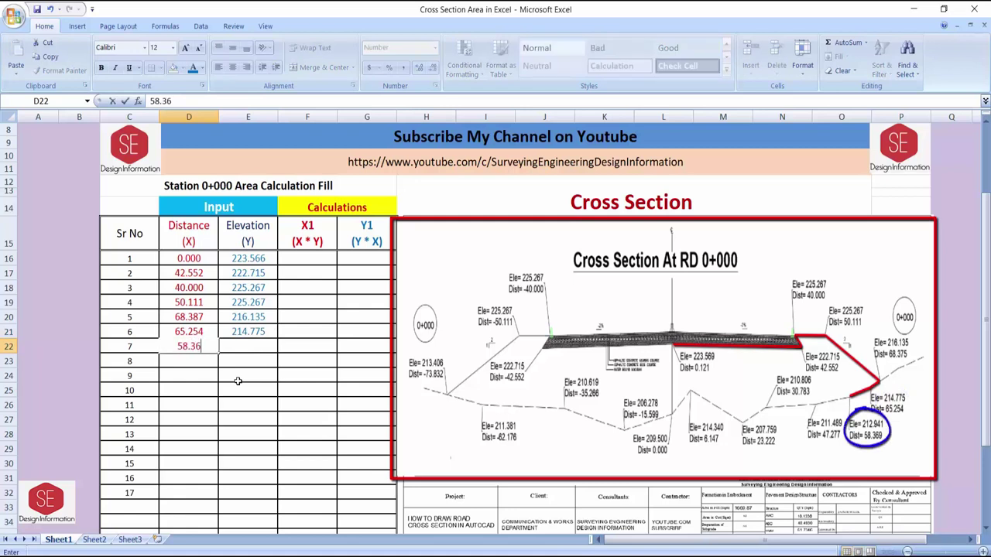
text(9)
key(Tab)
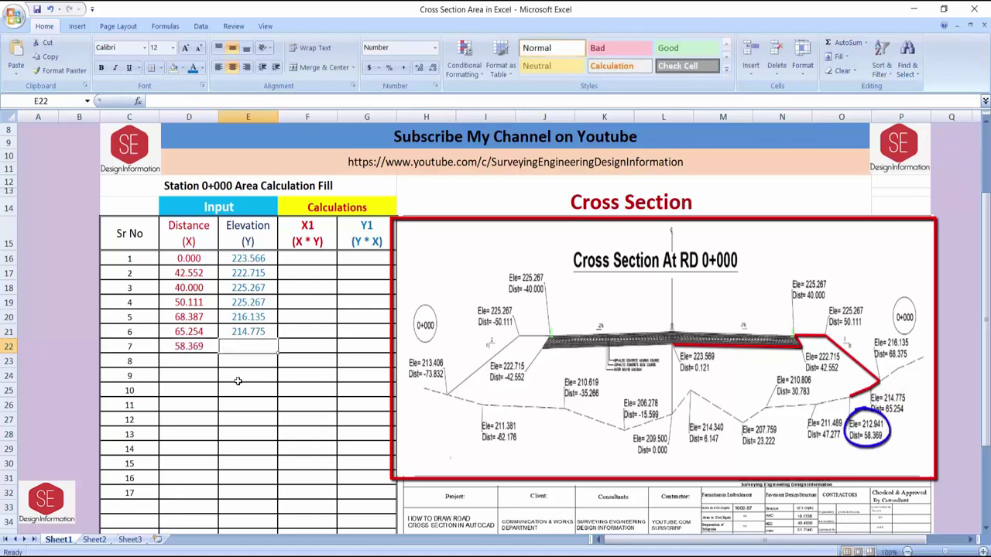
text(212.)
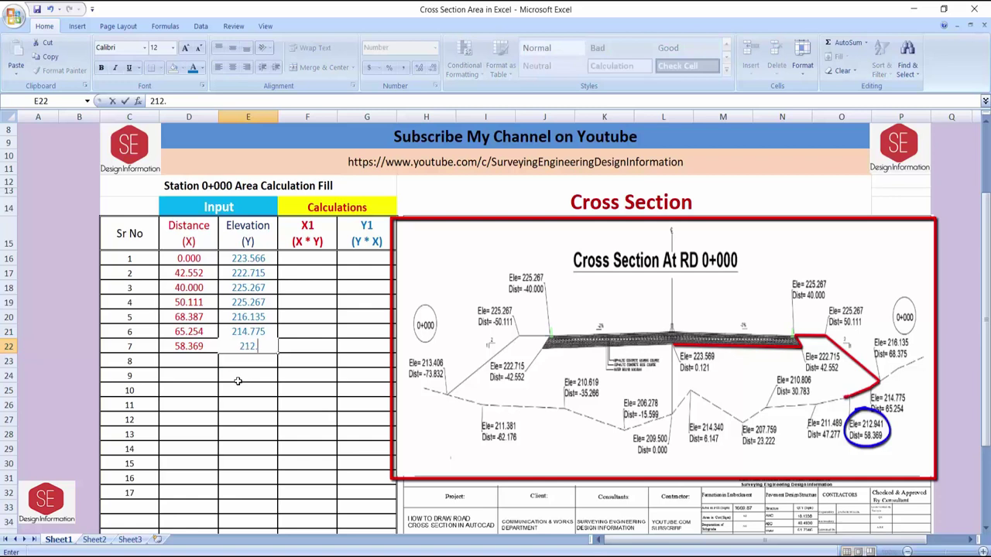
text(941)
key(Return)
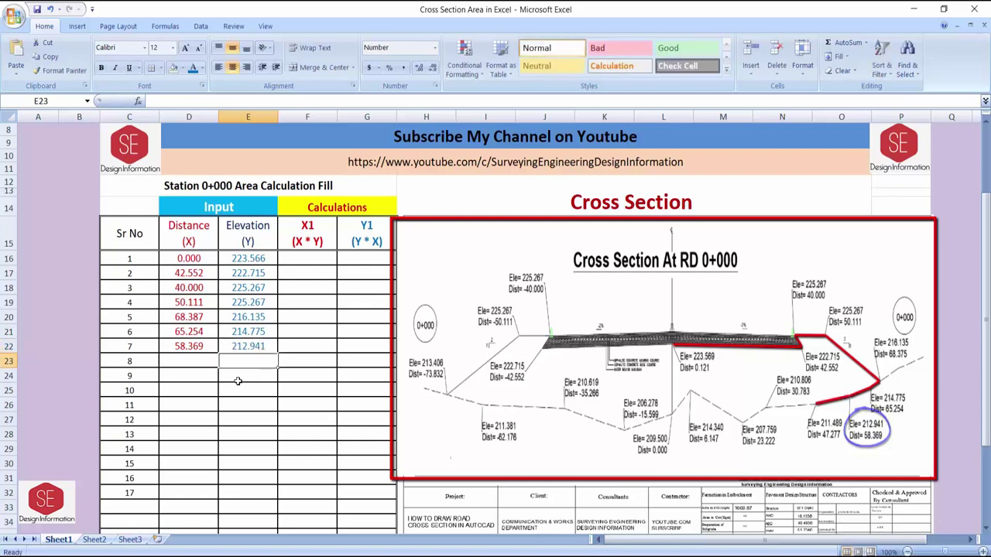
key(Left)
text(47)
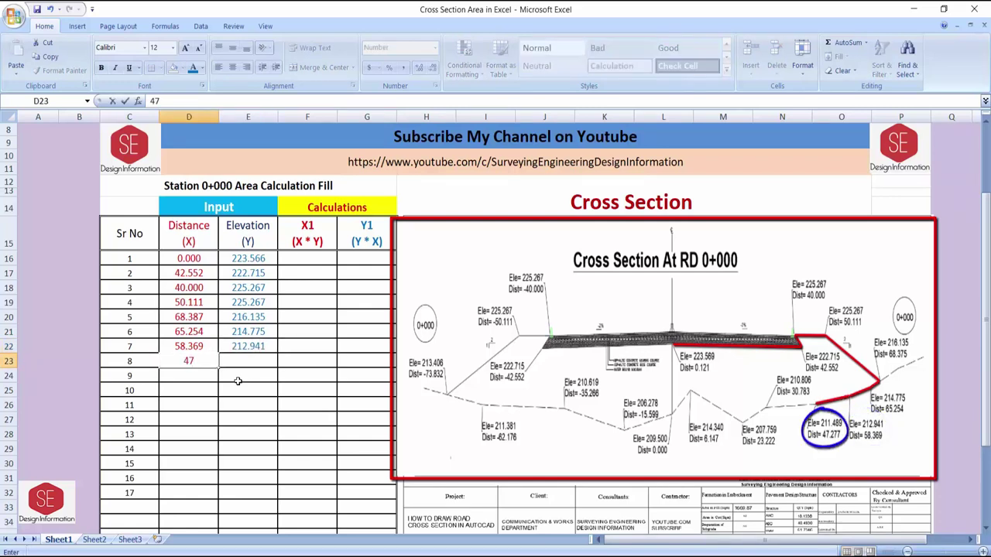
text(.277)
key(Right)
text(211)
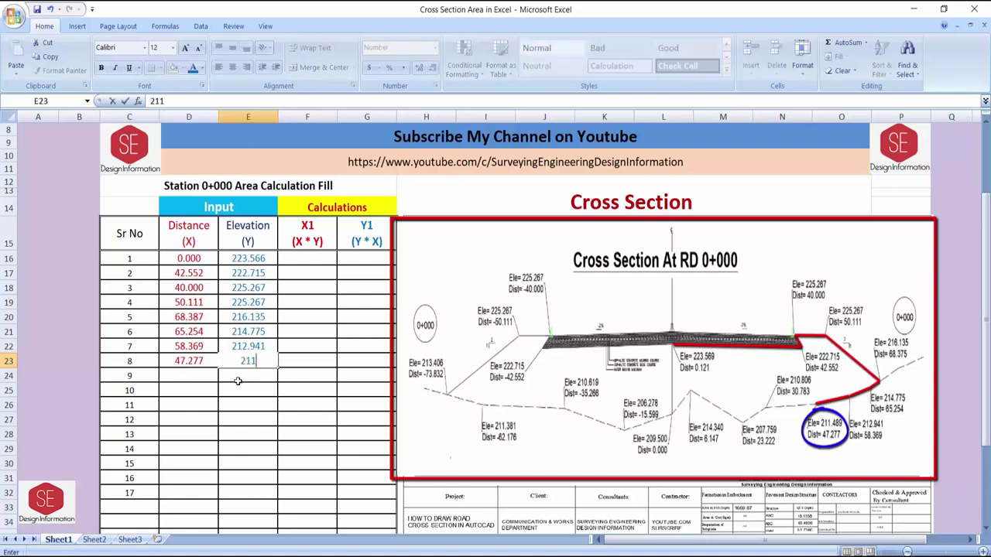
text(.489)
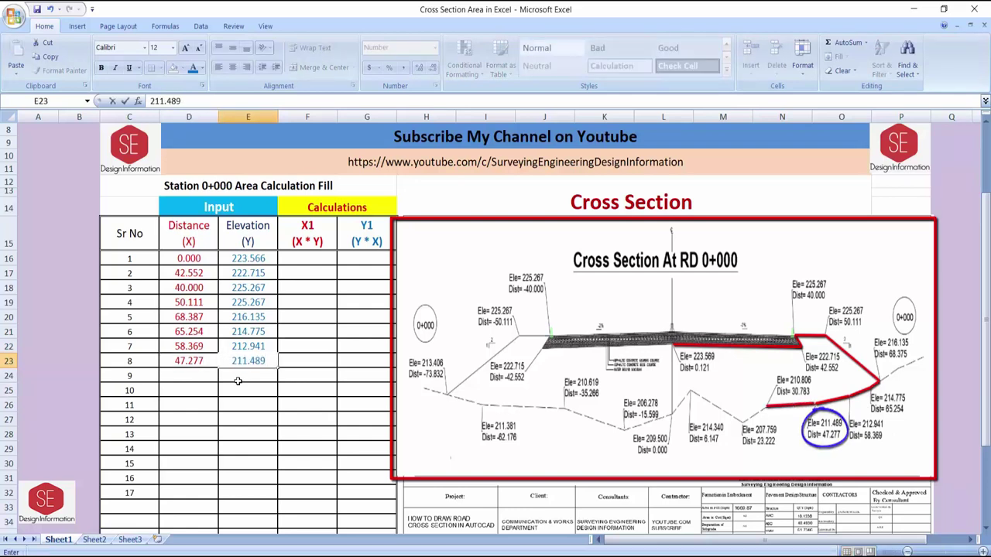
key(Return)
Step: Enter points 30.783/210.806, 23.222/207.759, 6.147/214.340 and 0/209.499
key(Left)
text(3)
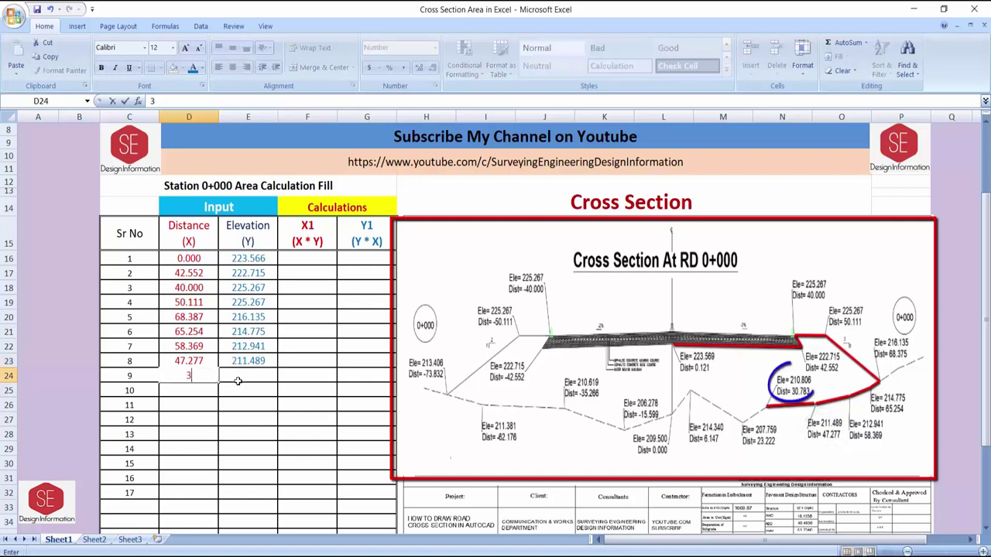
text(0.78)
text(3)
key(Tab)
text(210.806)
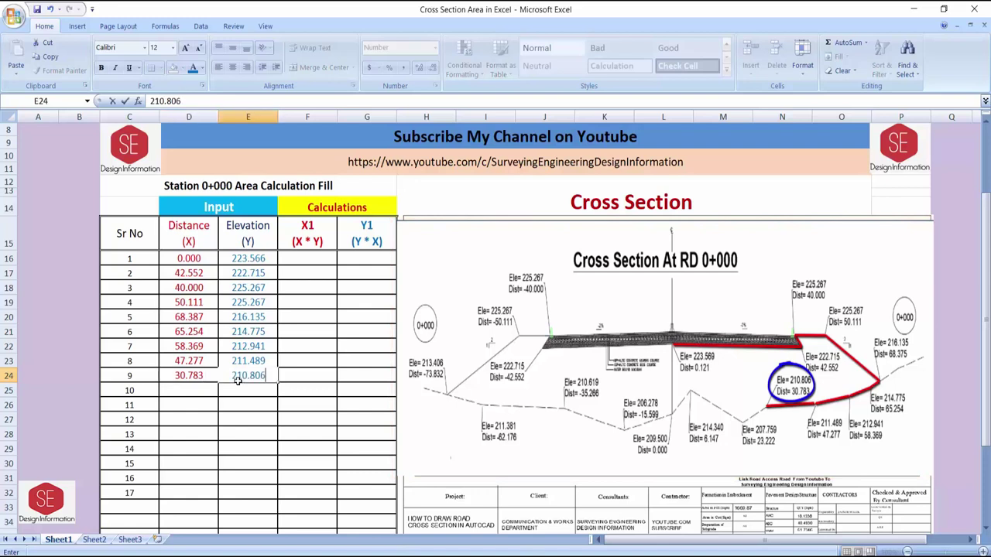
key(Return)
text(23)
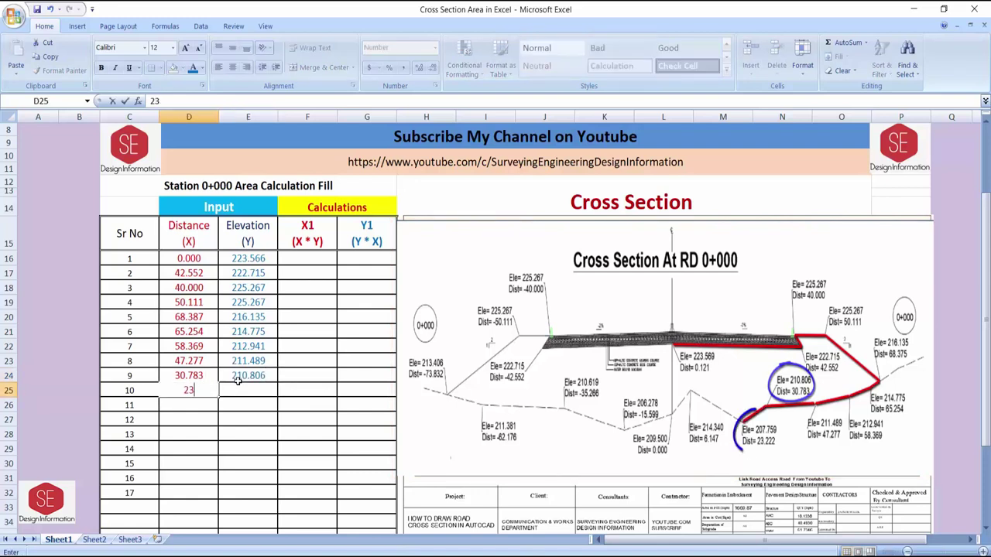
text(.222)
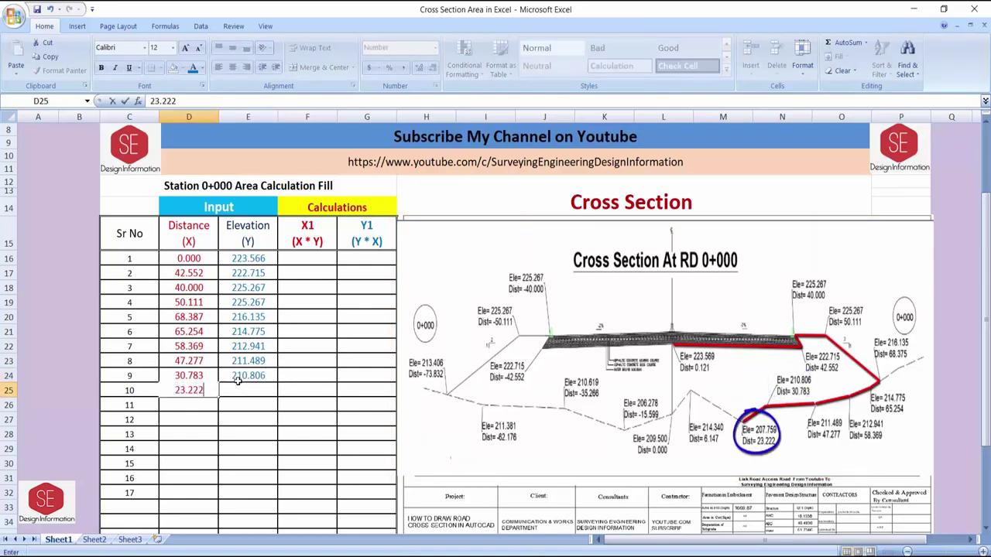
key(Tab)
text(207)
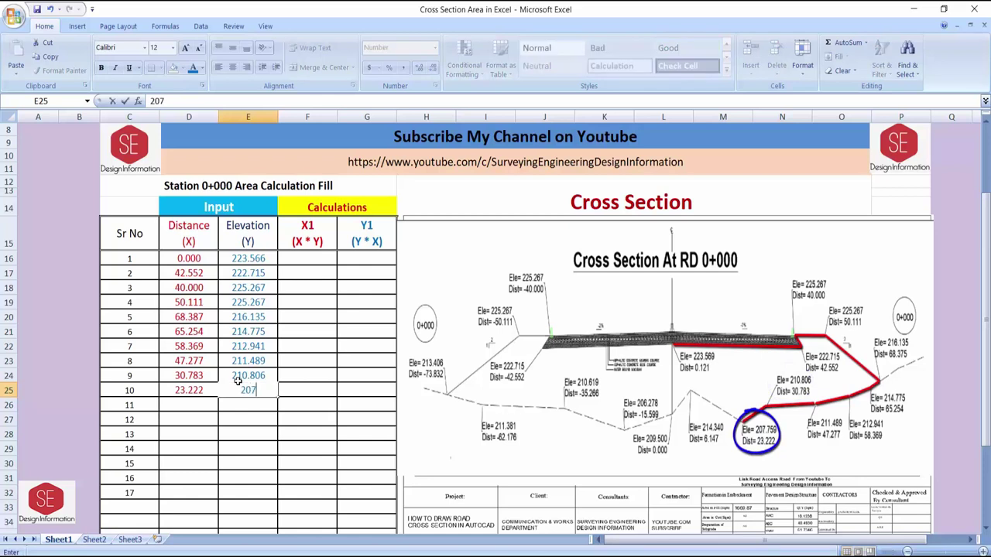
text(.759)
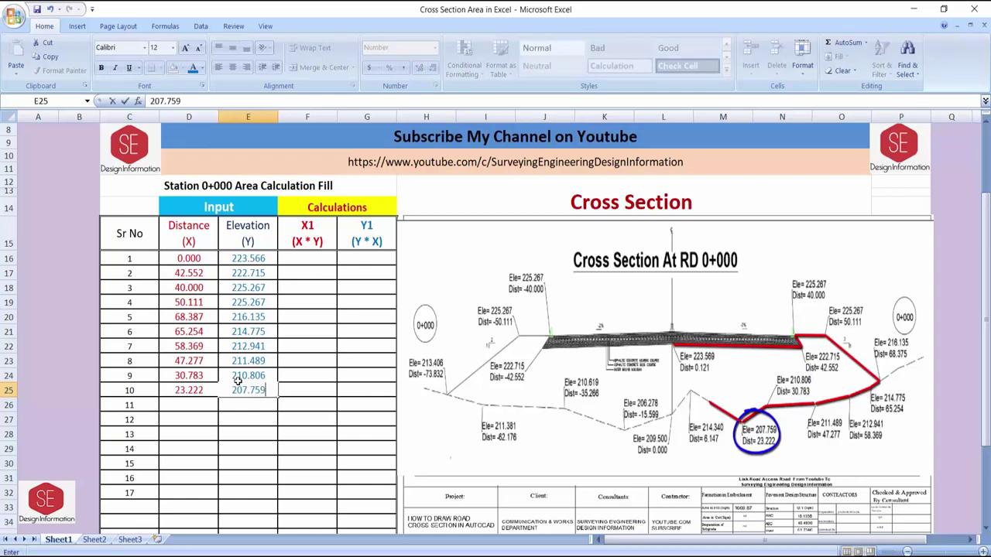
key(Return)
text(6.1)
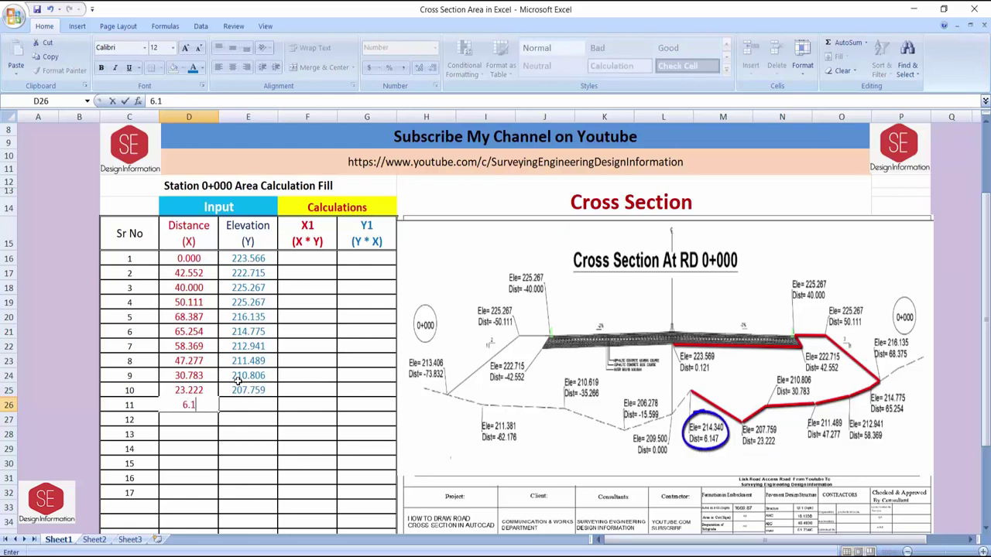
text(47)
key(Tab)
text(214)
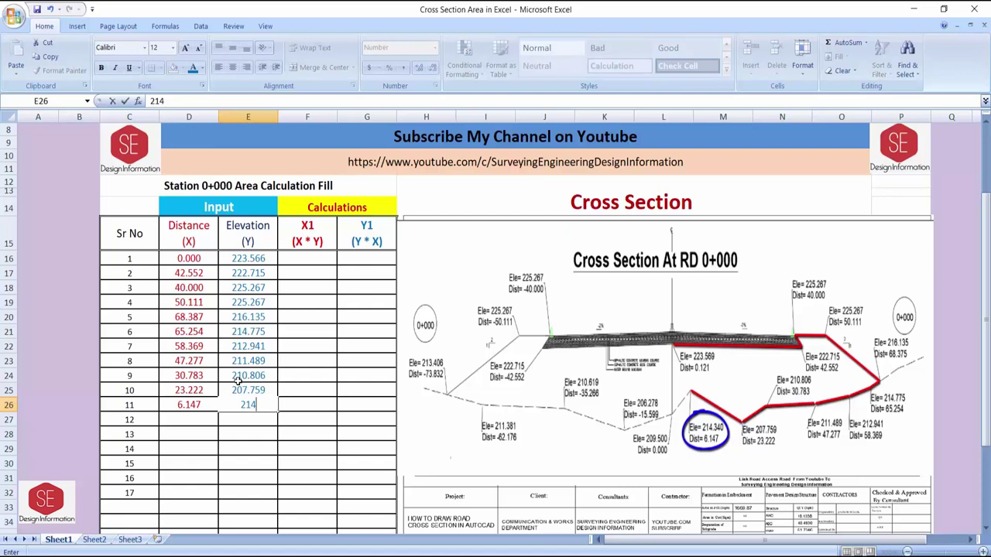
text(.)
text(340)
key(Return)
text(0)
key(Tab)
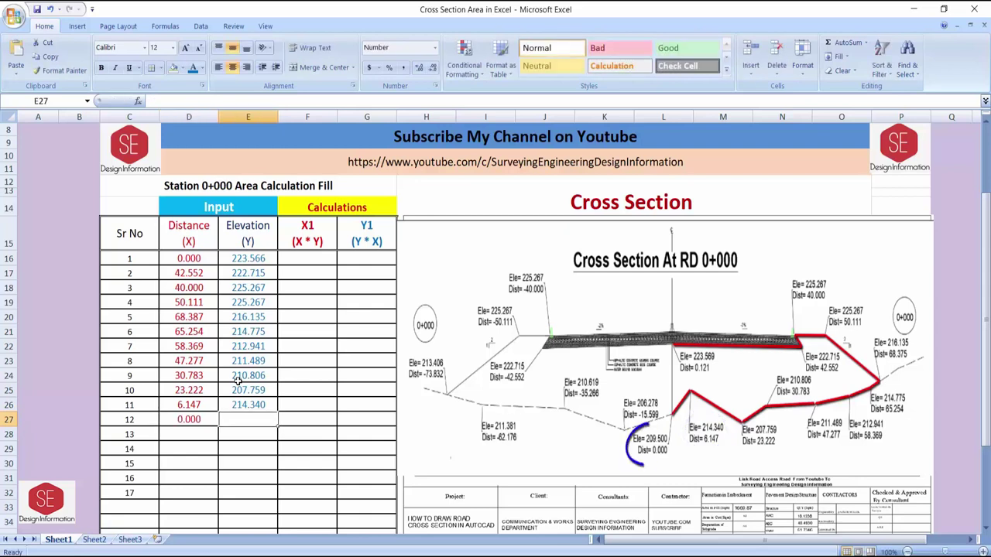
text(20)
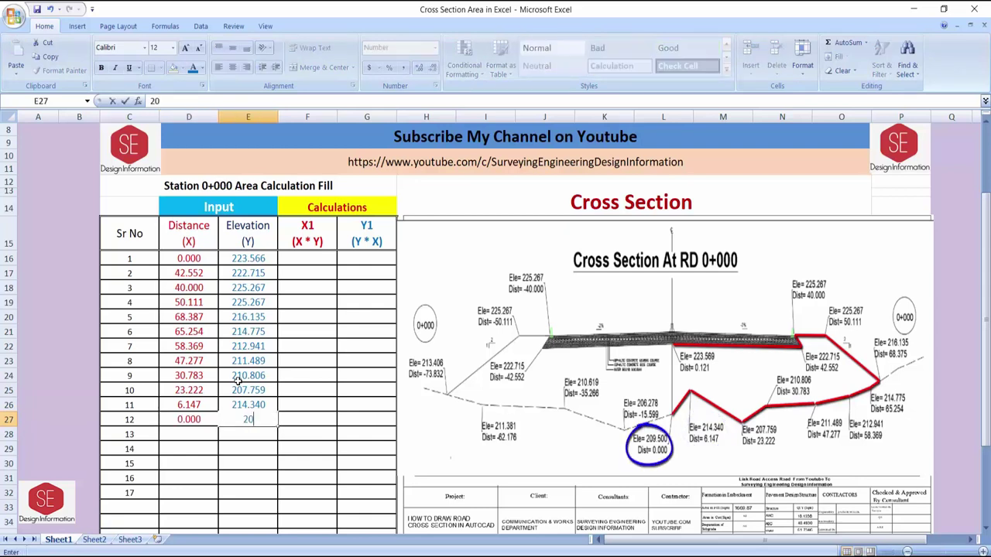
text(9.4)
text(99)
key(Return)
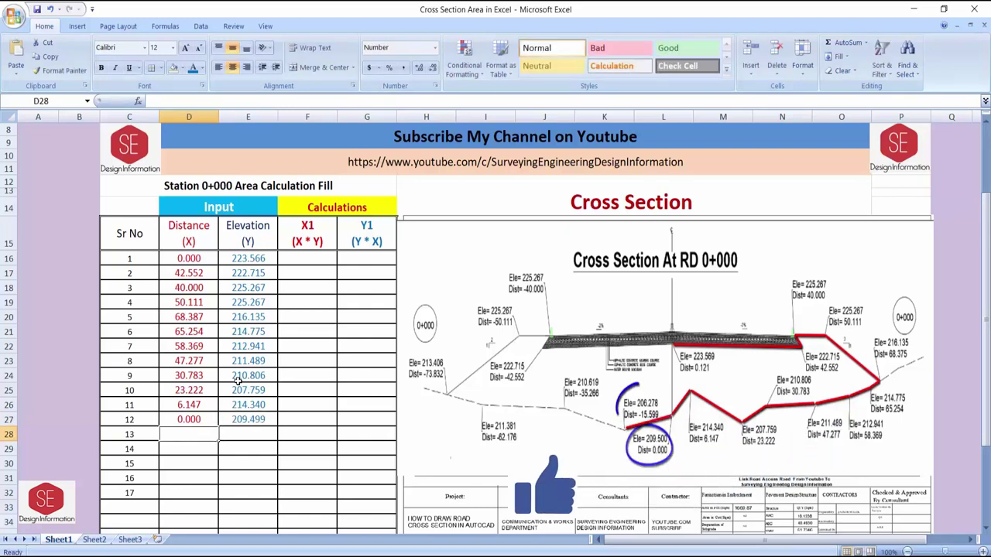
Step: Enter points -15.599/206.278, -35.266/210.619, -62.176/211.381 and -73.832/213.406
text(-)
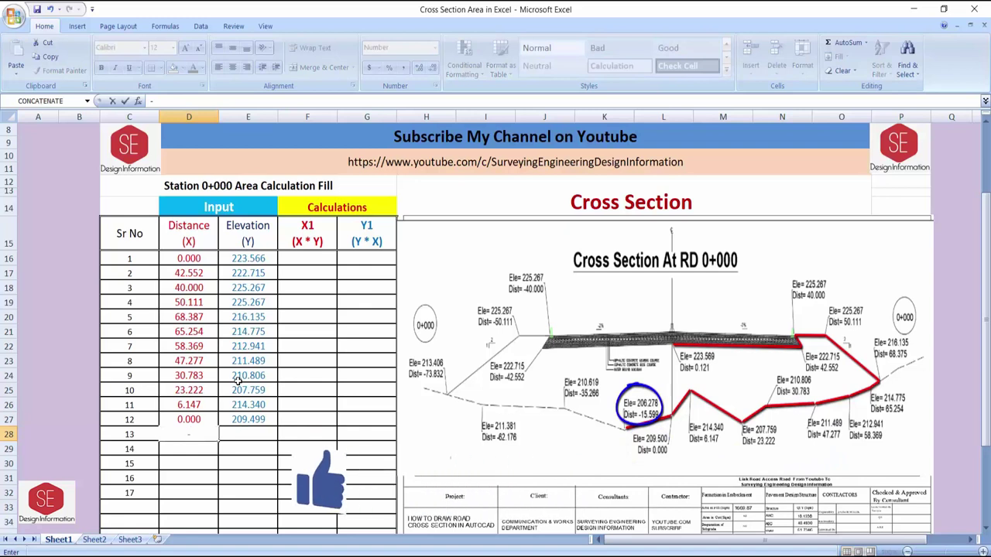
text(15.5)
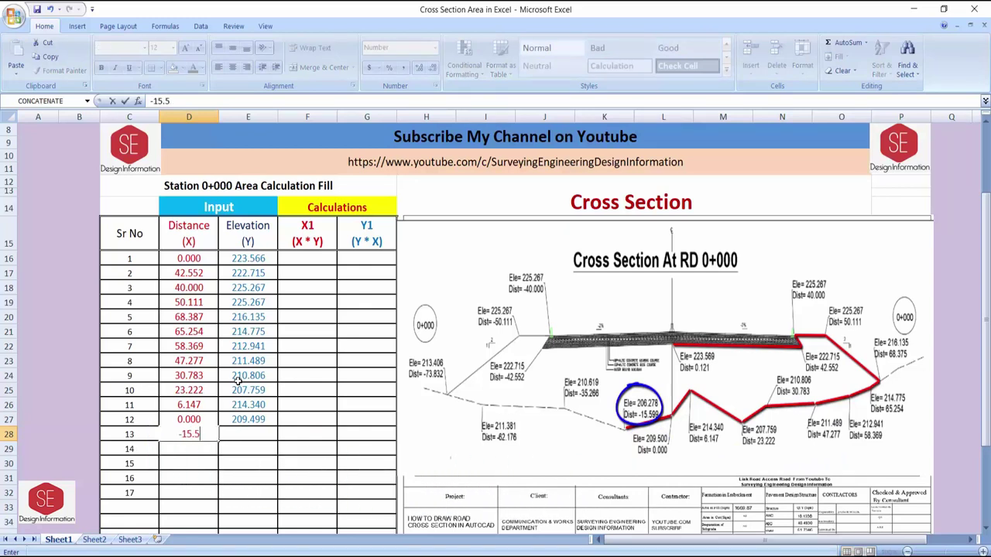
text(99)
key(Tab)
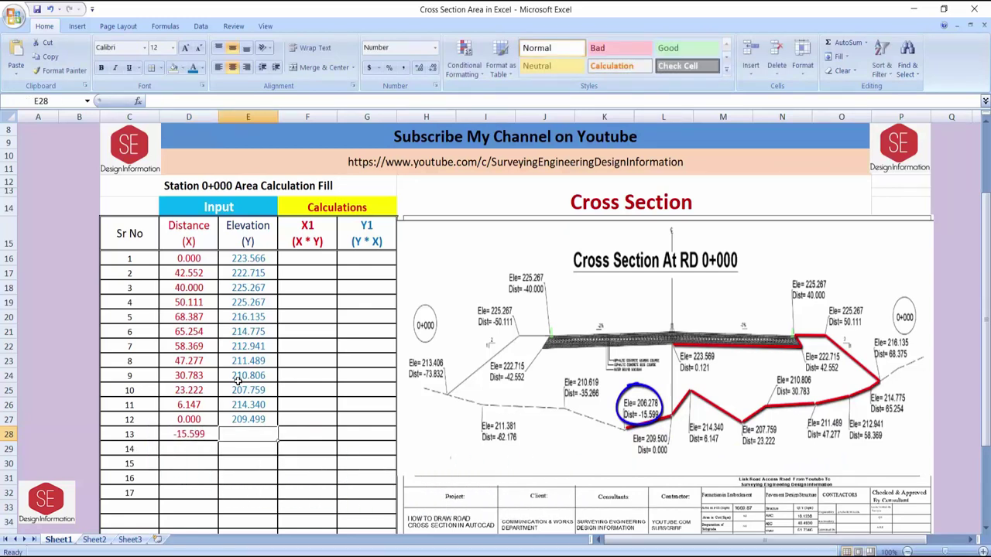
text(206.)
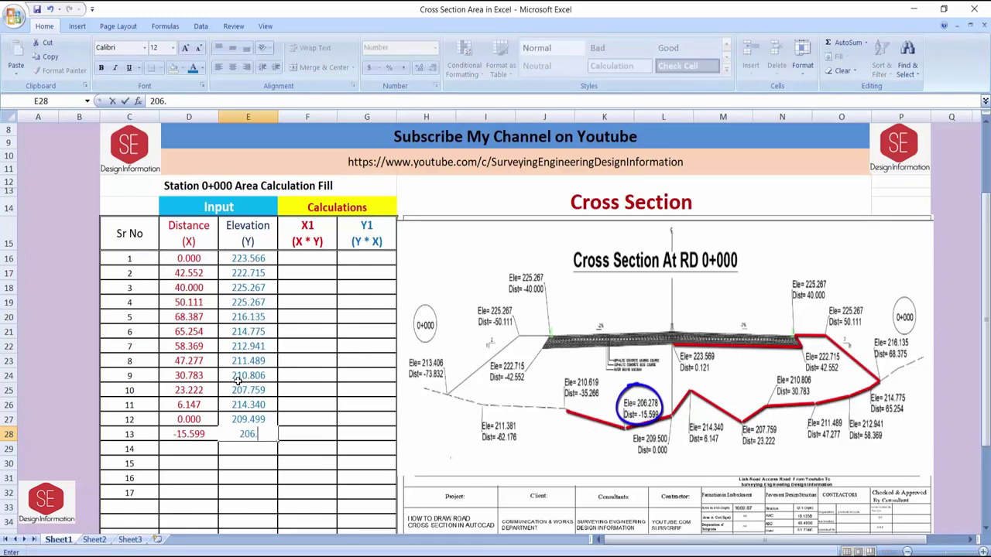
text(278)
key(Return)
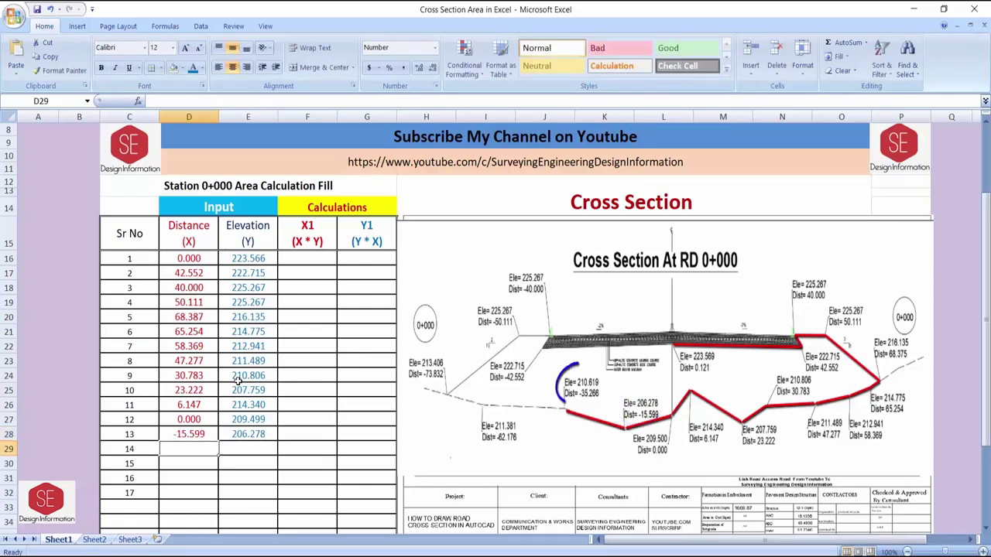
text(-35)
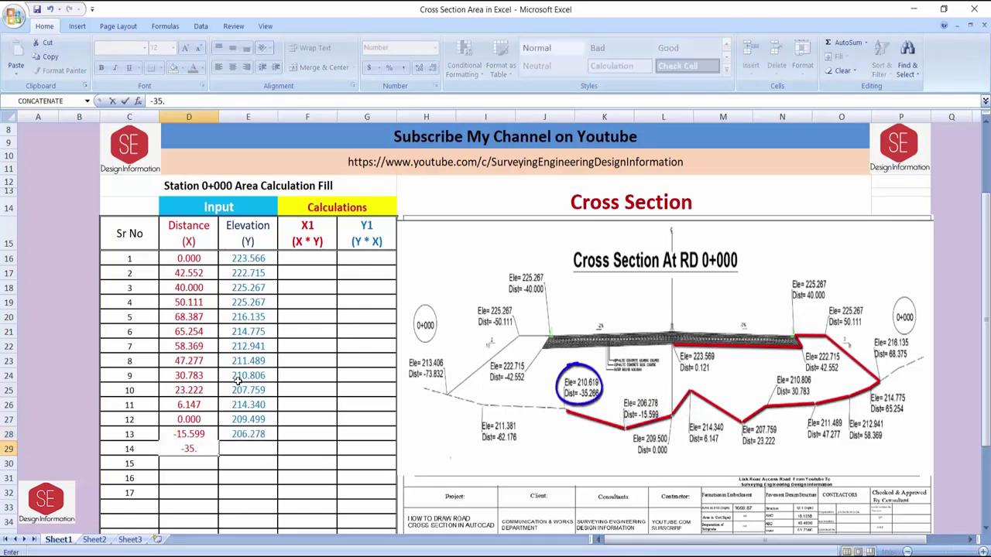
text(.266)
key(Tab)
text(210.)
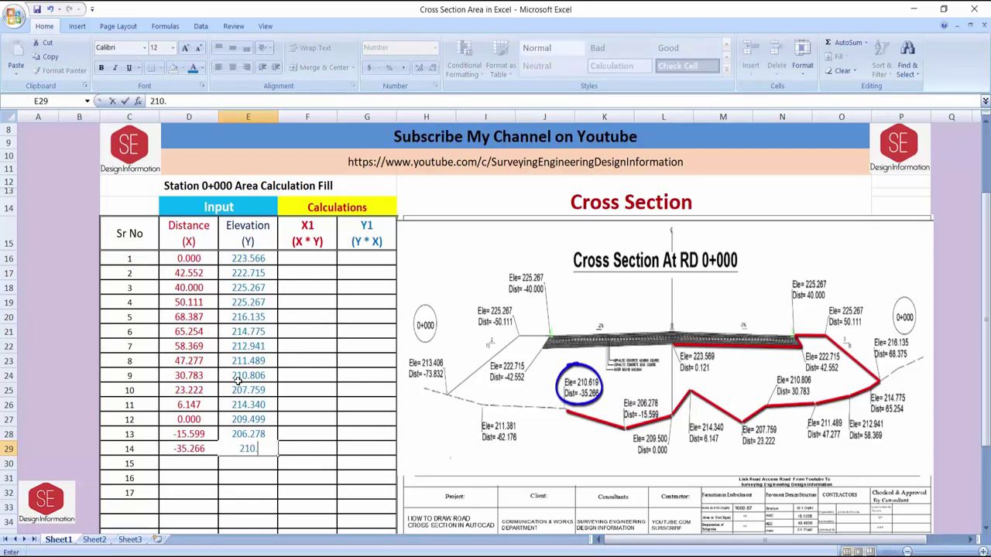
text(619)
key(Return)
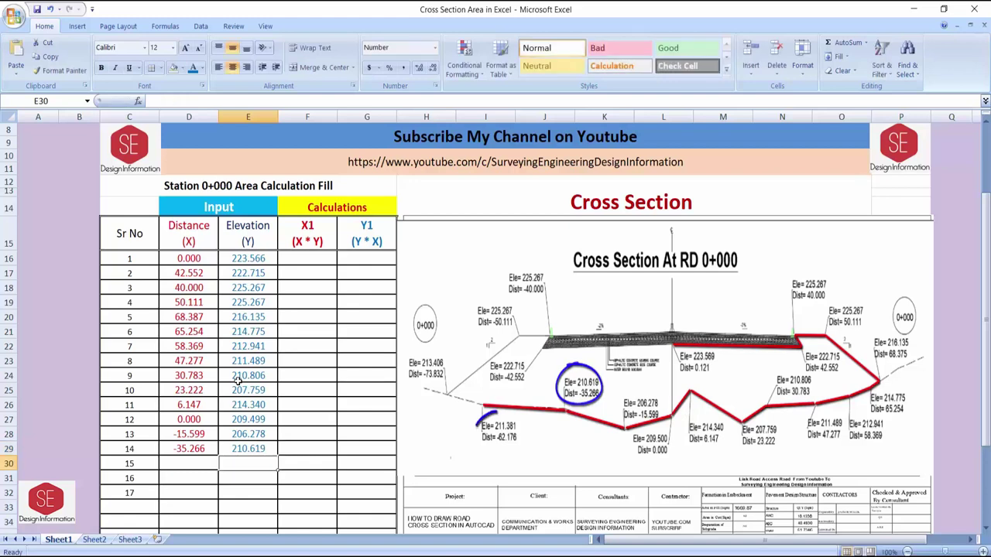
key(Left)
text(-62.)
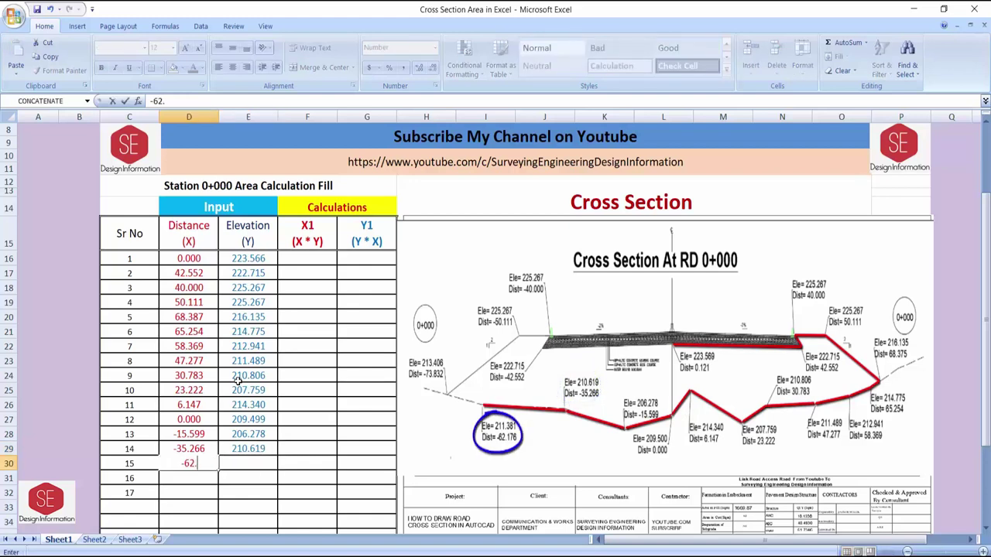
text(17)
text(6)
key(Right)
text(211.)
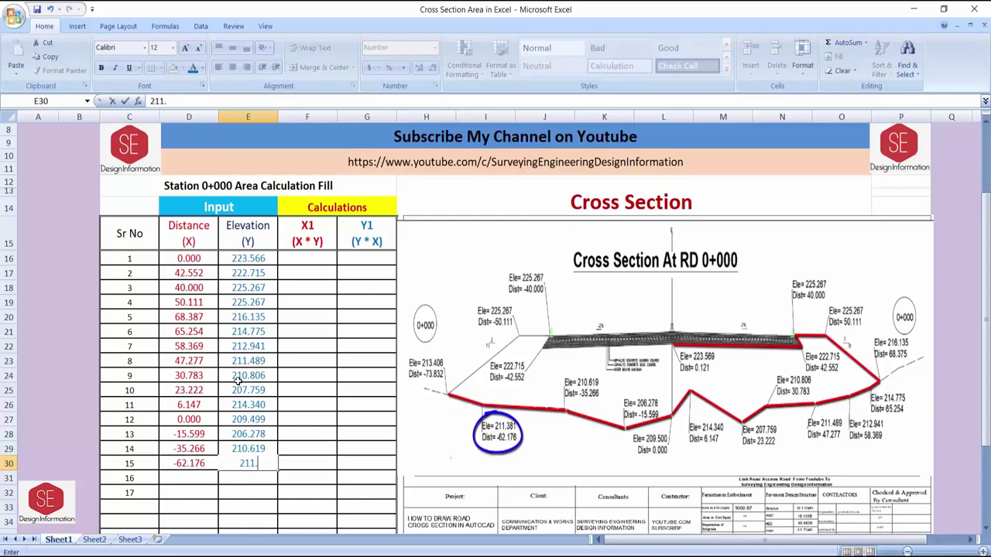
text(381)
key(Return)
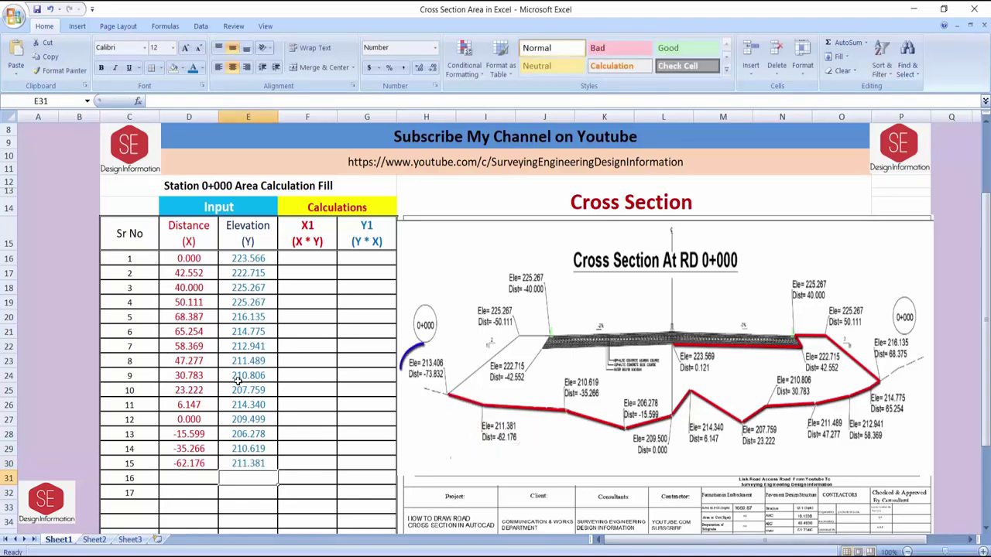
key(Left)
text(-73.)
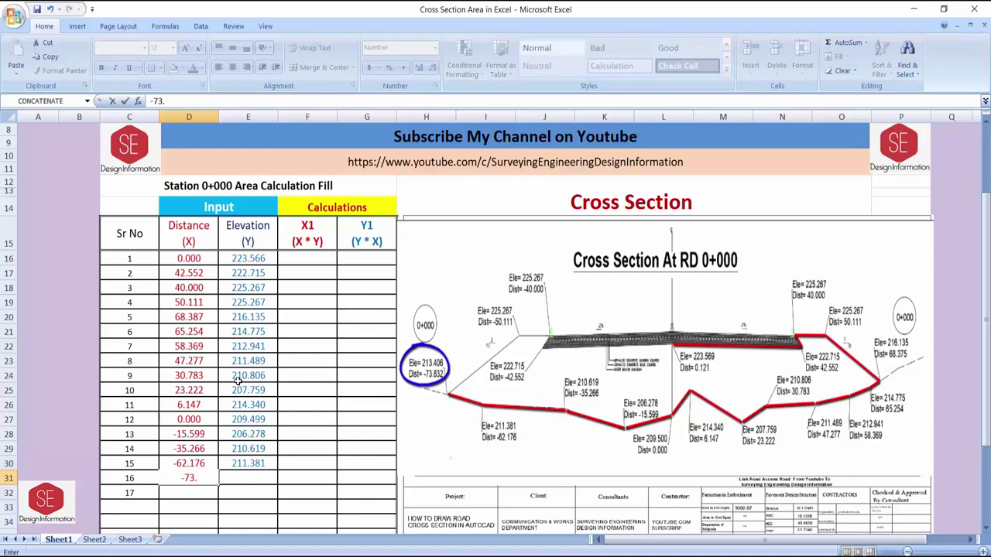
text(832)
key(Right)
text(213.)
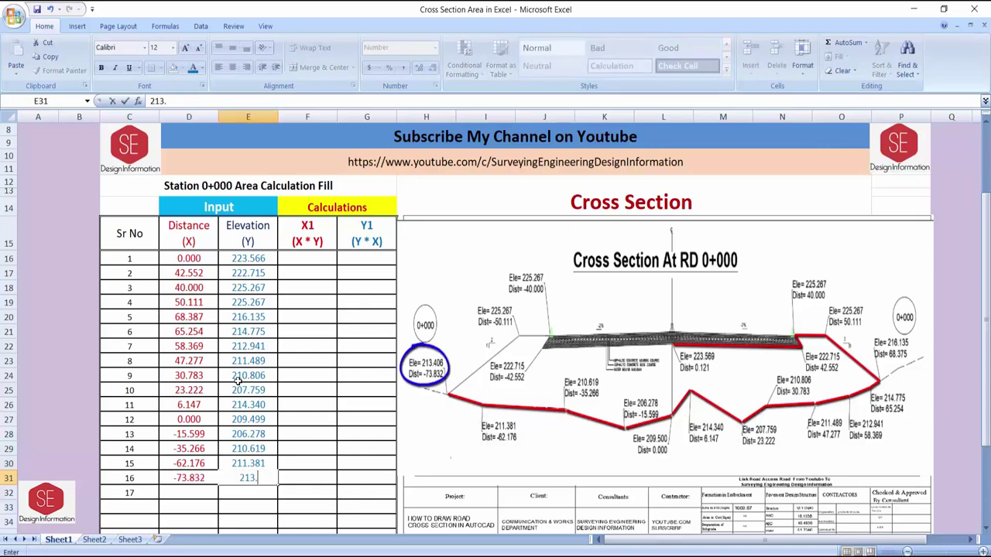
text(406)
key(Down)
Step: Enter point -50.111/225.267, then distance -40 with elevation 225.267
key(Left)
text(-5)
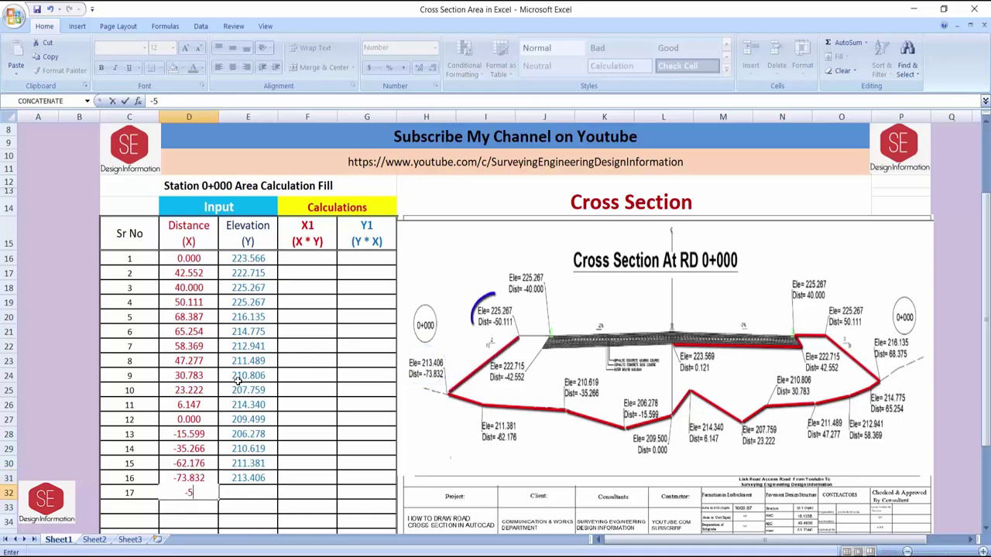
text(0.1)
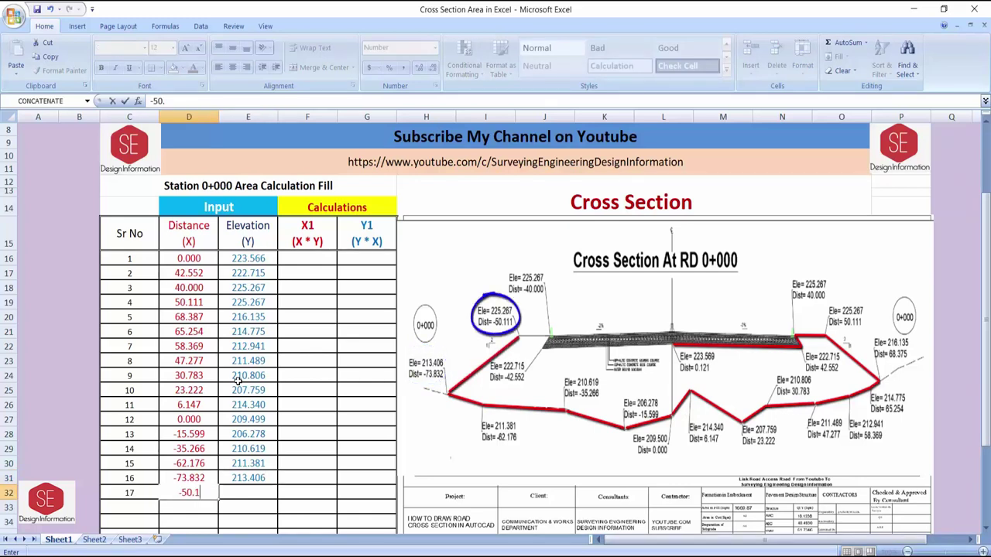
text(11)
key(Right)
text(225)
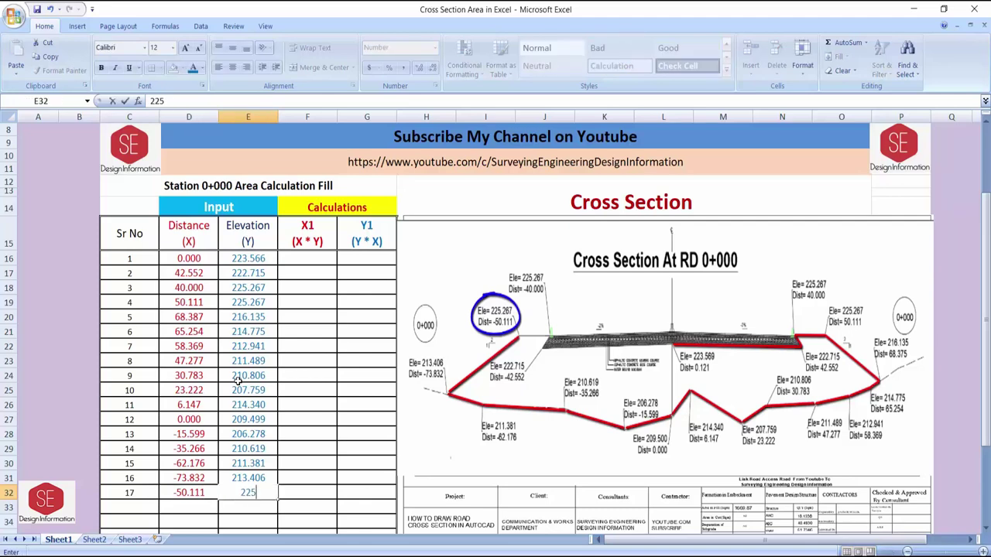
text(.26)
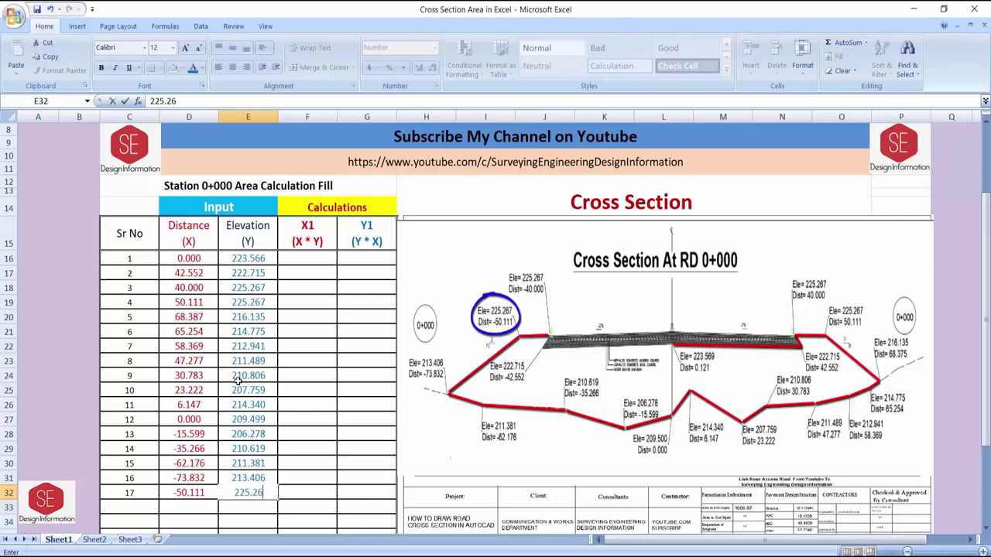
text(7)
key(Return)
key(Left)
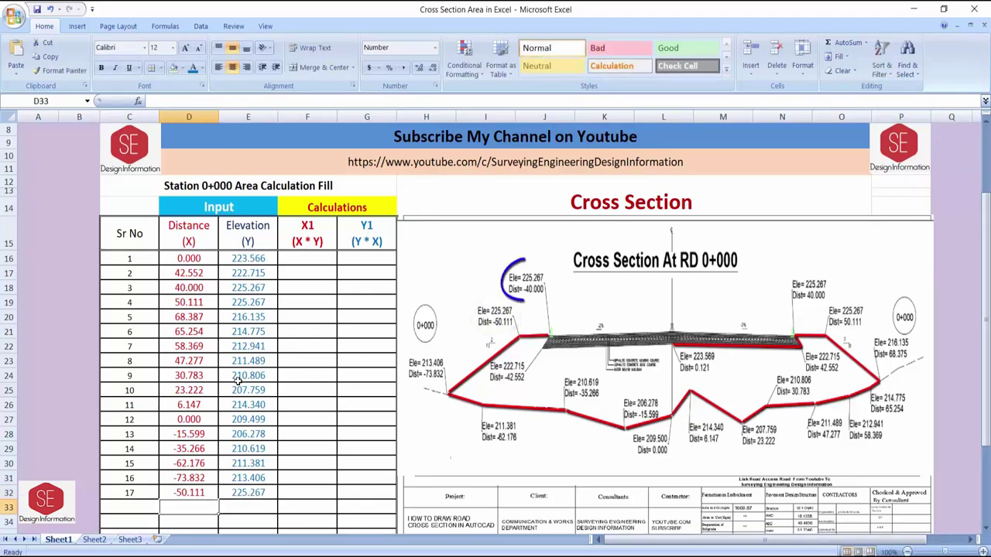
text(-40)
key(Right)
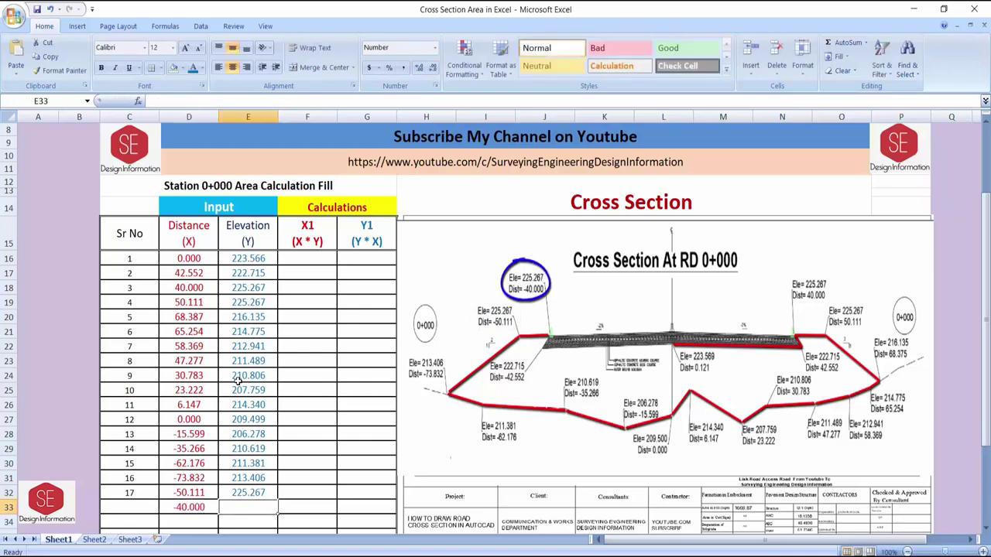
text(225.26)
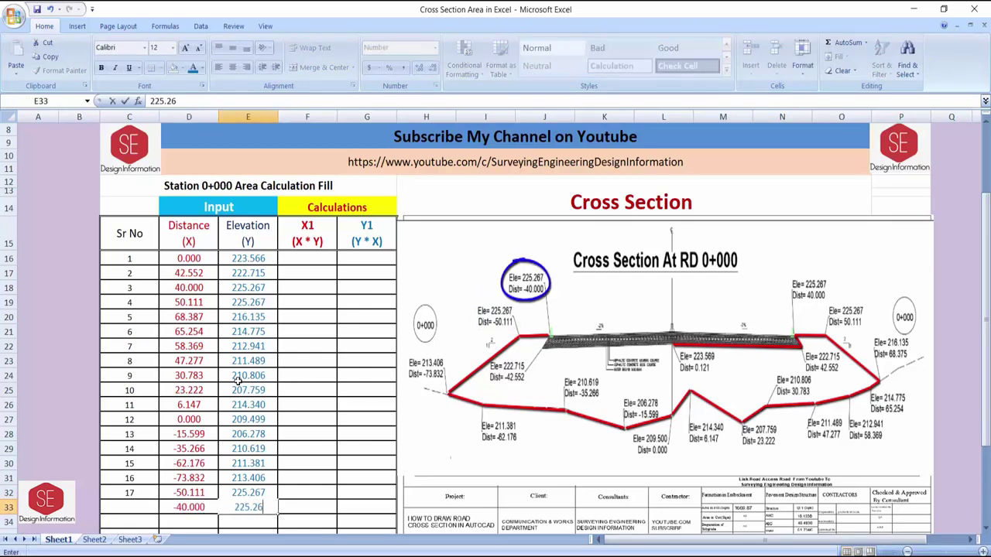
text(7)
Step: Add points -42.552/222.715 and a closing 0/223.566 row back at the start
key(Return)
text(-42)
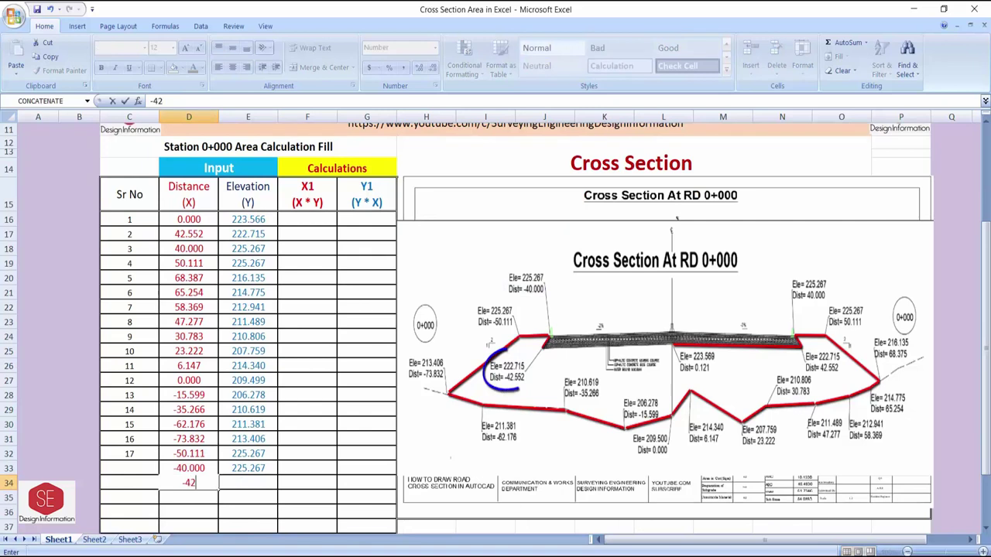
text(.552)
key(Tab)
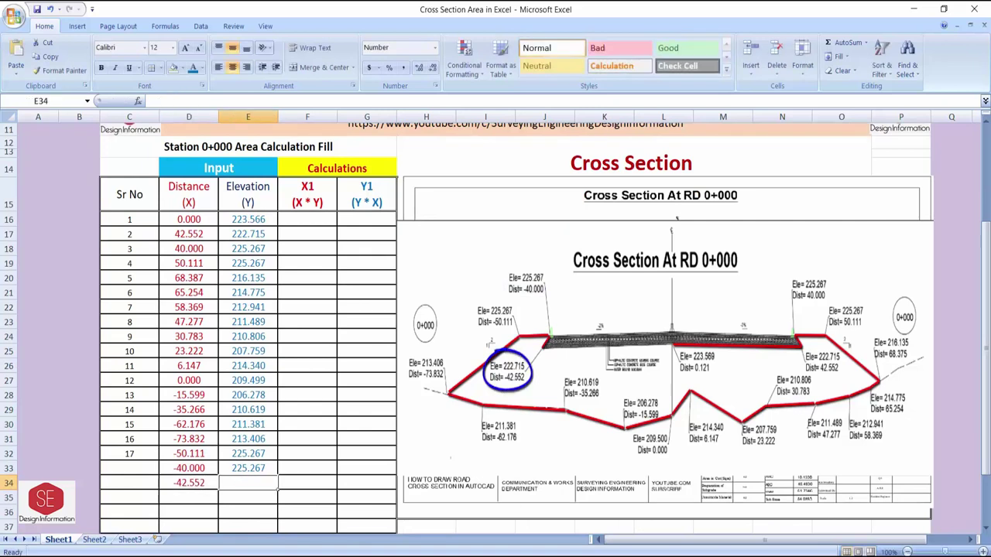
text(222.)
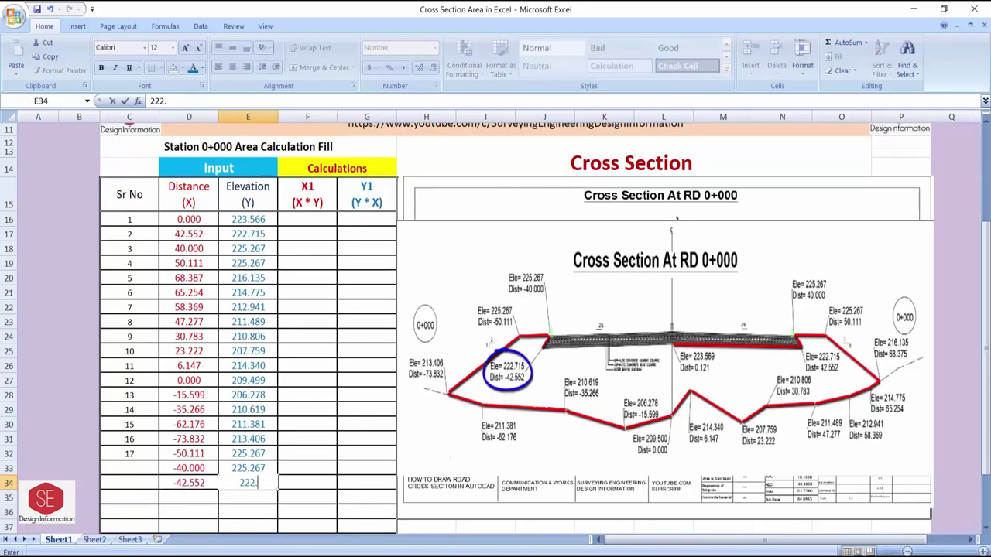
text(7)
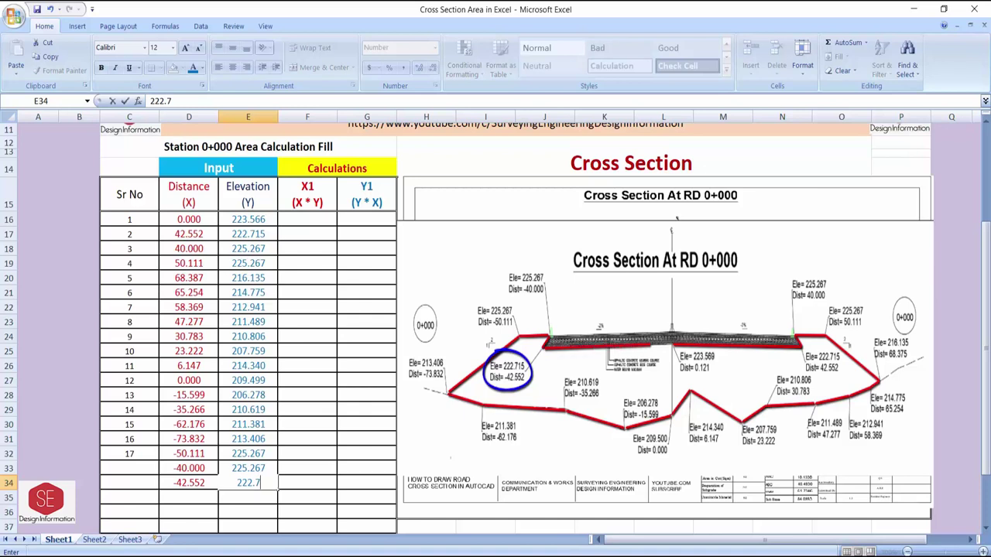
text(15)
key(Return)
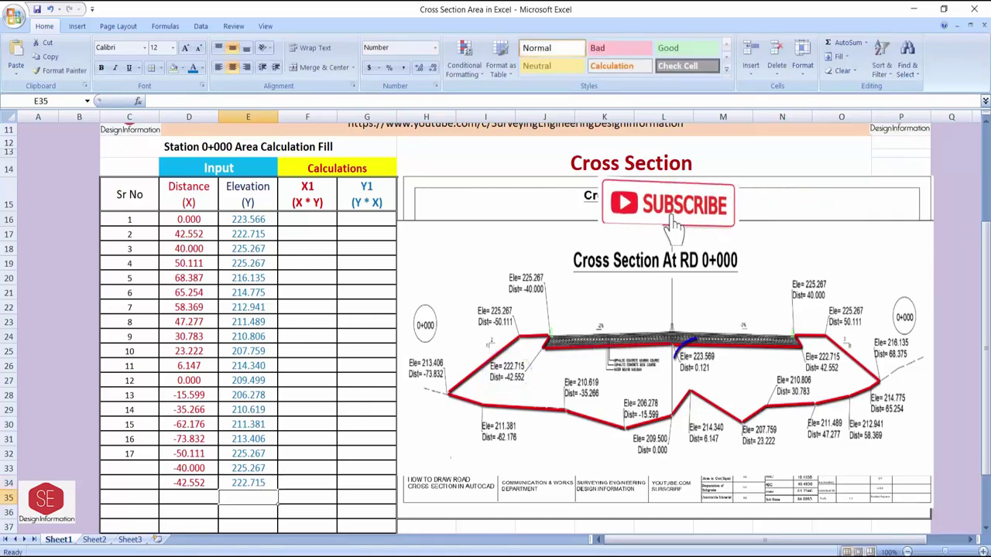
text(0)
key(Tab)
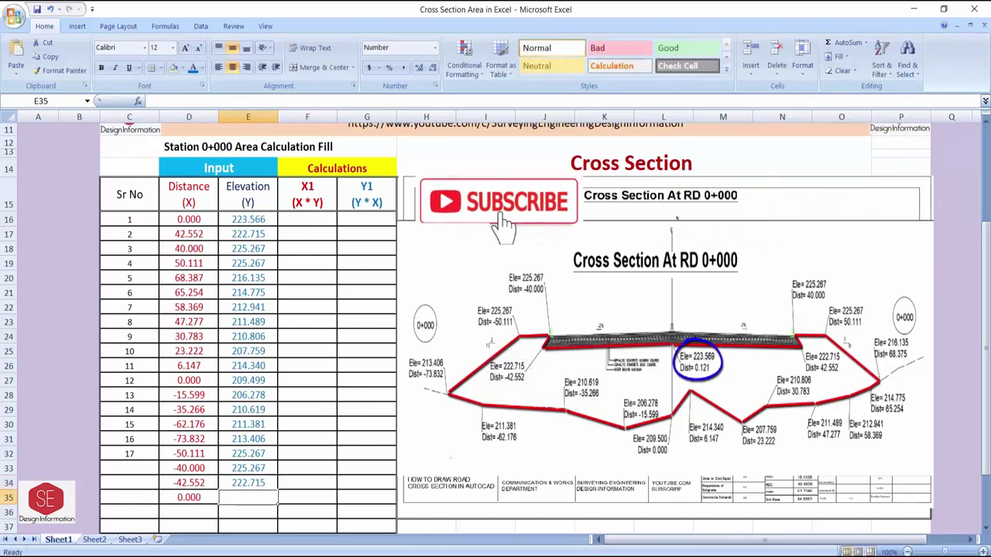
text(223.566)
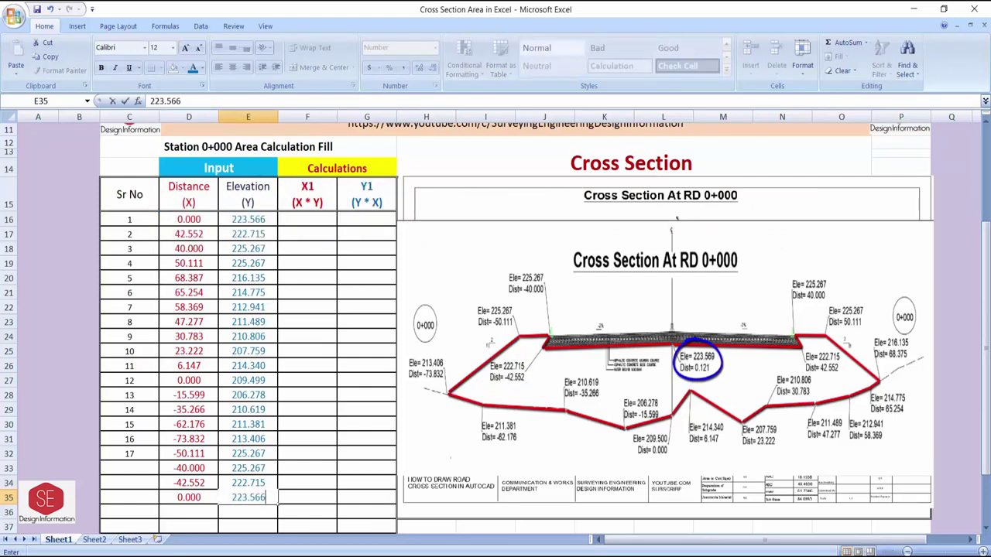
key(Return)
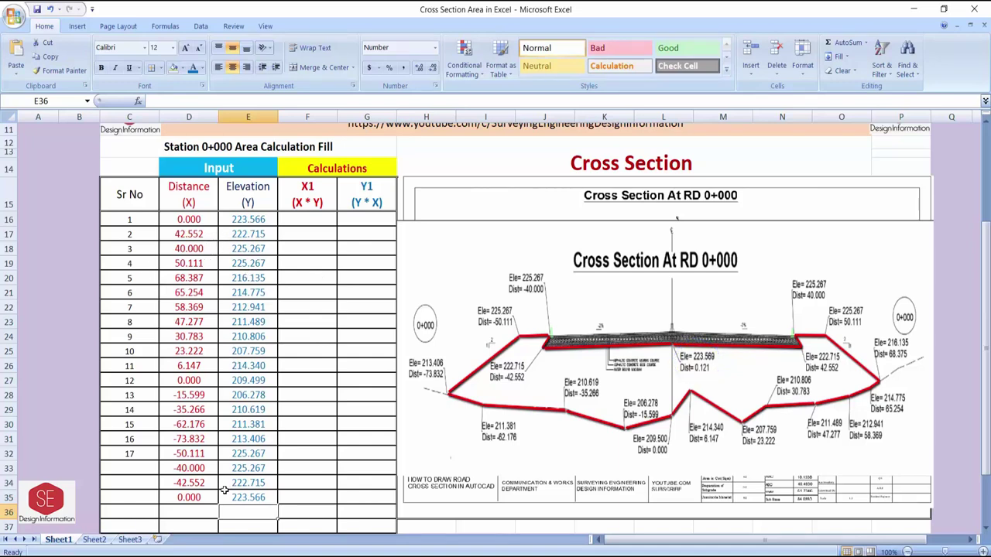
Step: Continue the Sr No series to 18, 19 and 20, then point out the X1 (X * Y) heading
drag(147, 441, 160, 503)
click(133, 486)
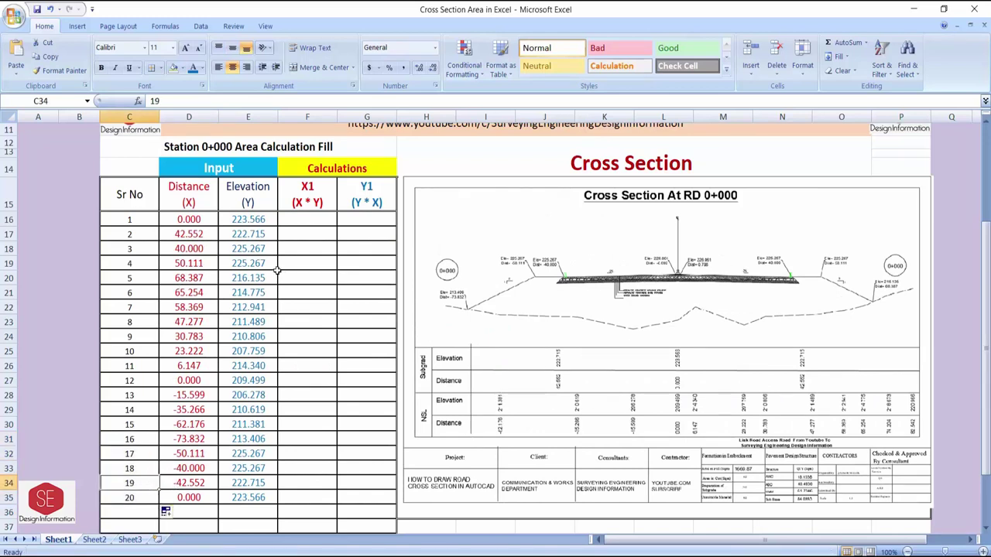
click(301, 195)
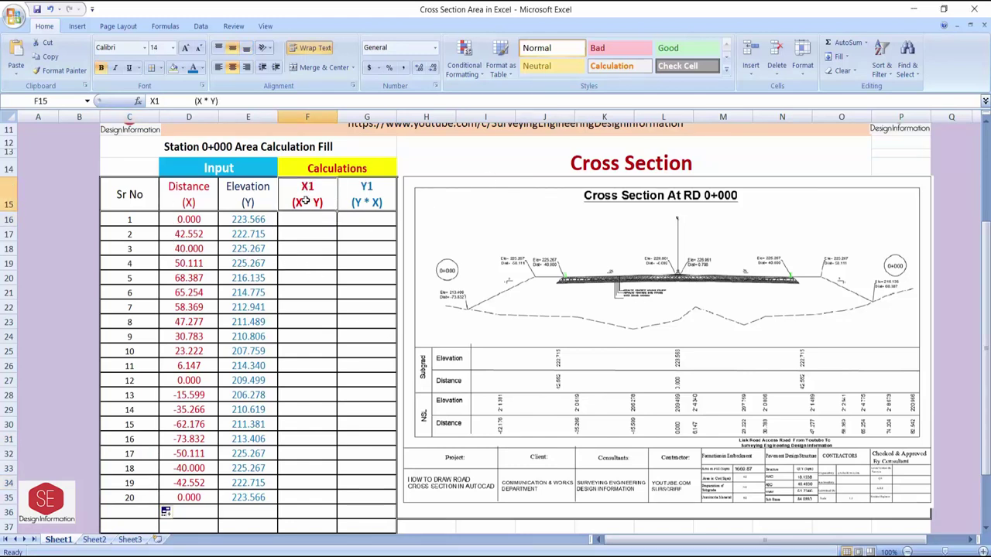
click(179, 221)
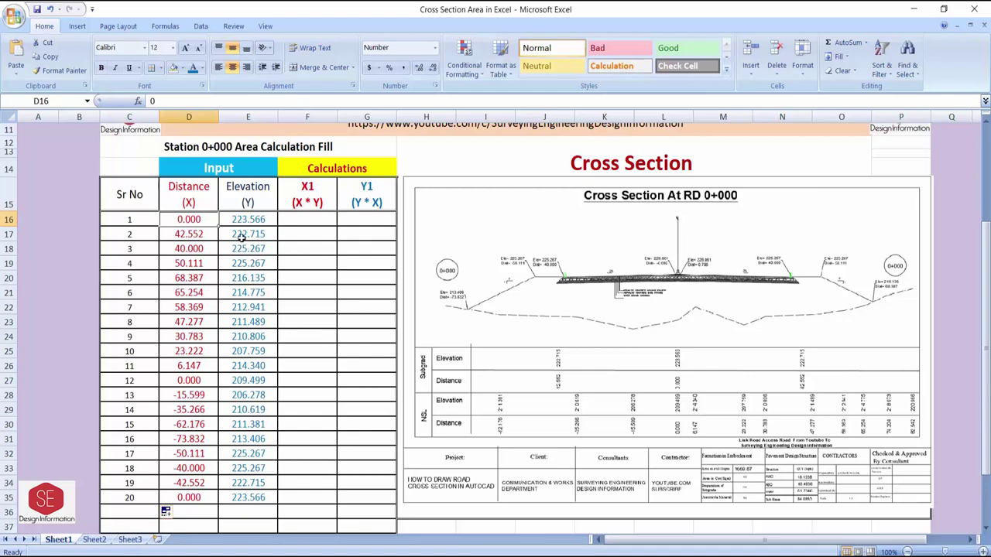
Step: Walk through the distance and elevation values for points 2 to 5
click(206, 240)
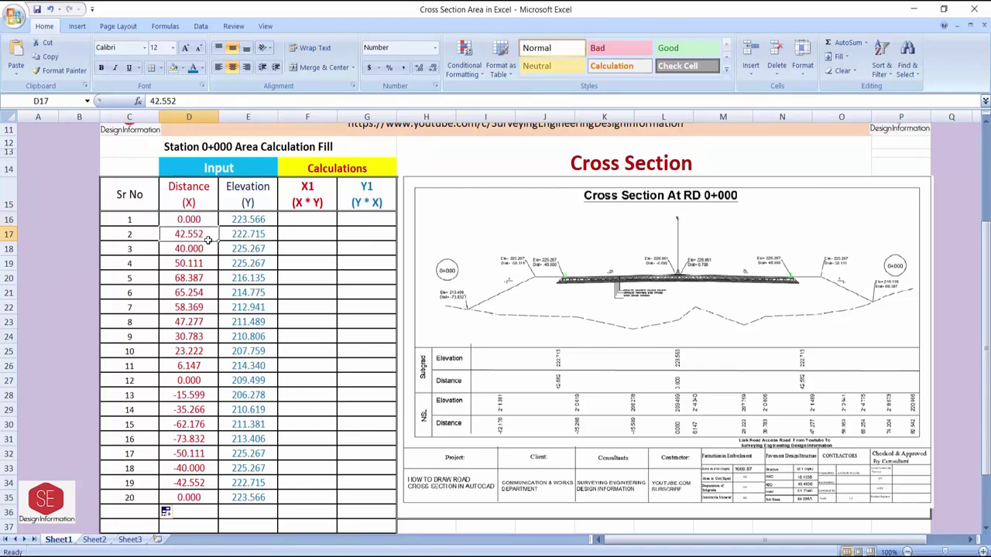
click(245, 251)
click(207, 247)
click(243, 264)
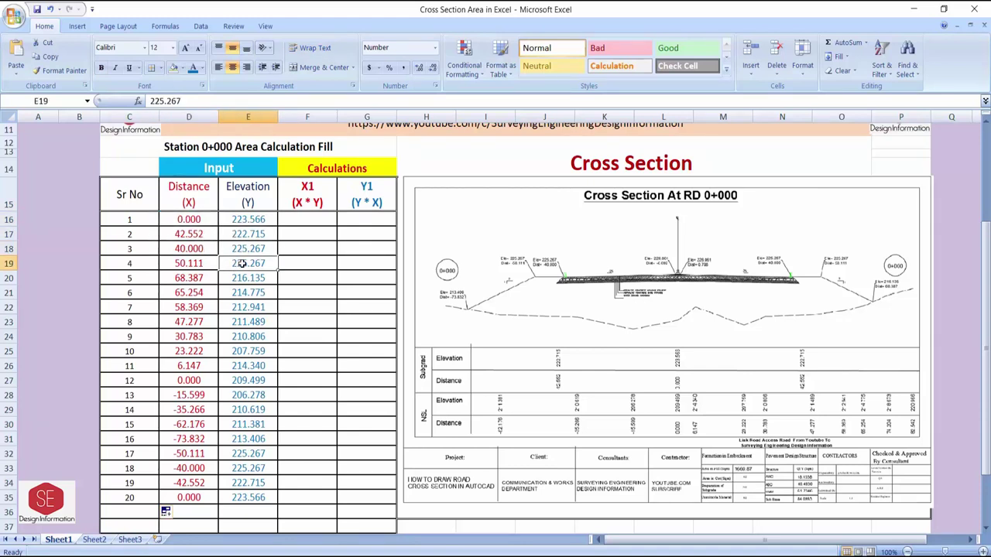
click(194, 263)
click(246, 281)
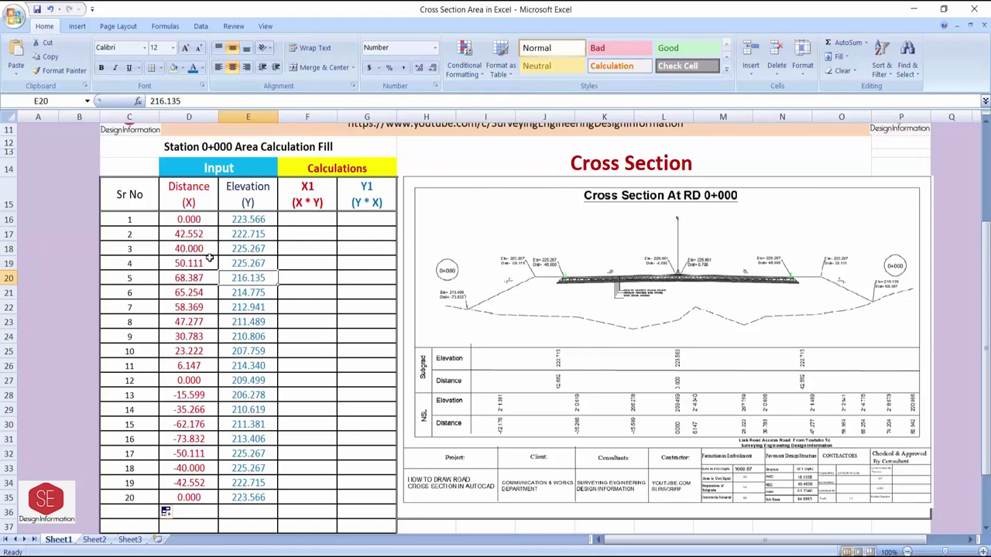
Step: Trace the diagonal pairing of each distance with the next row's elevation
click(259, 221)
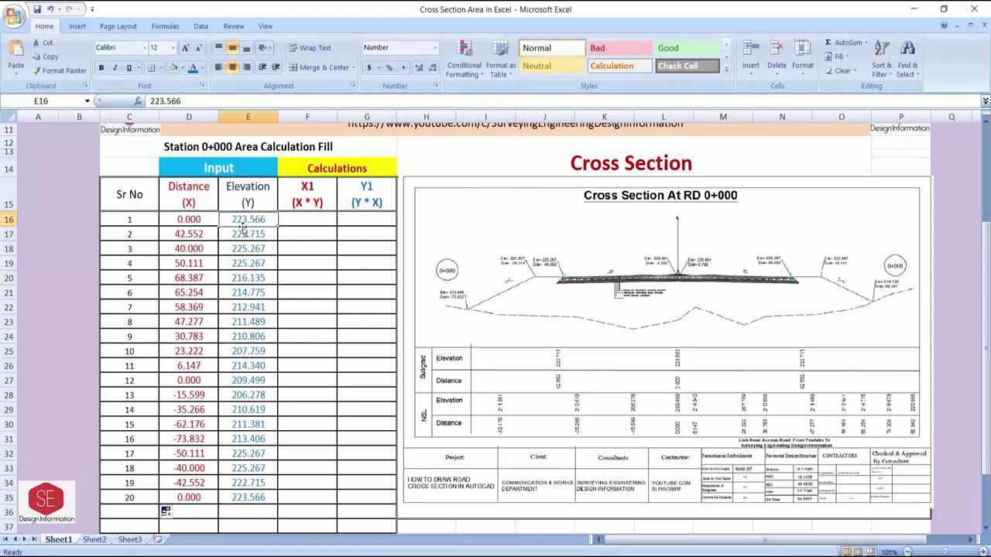
click(204, 234)
click(257, 234)
click(206, 246)
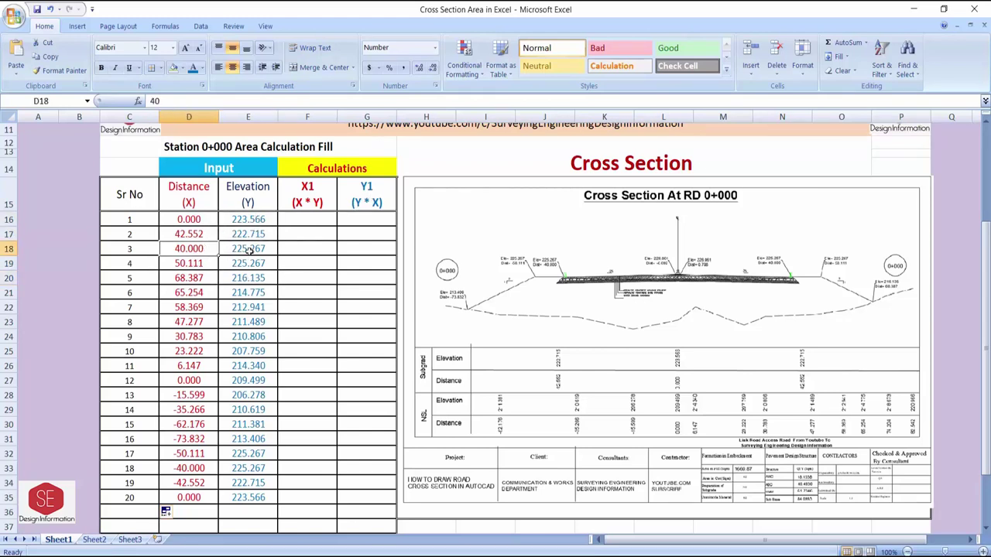
click(249, 250)
click(210, 262)
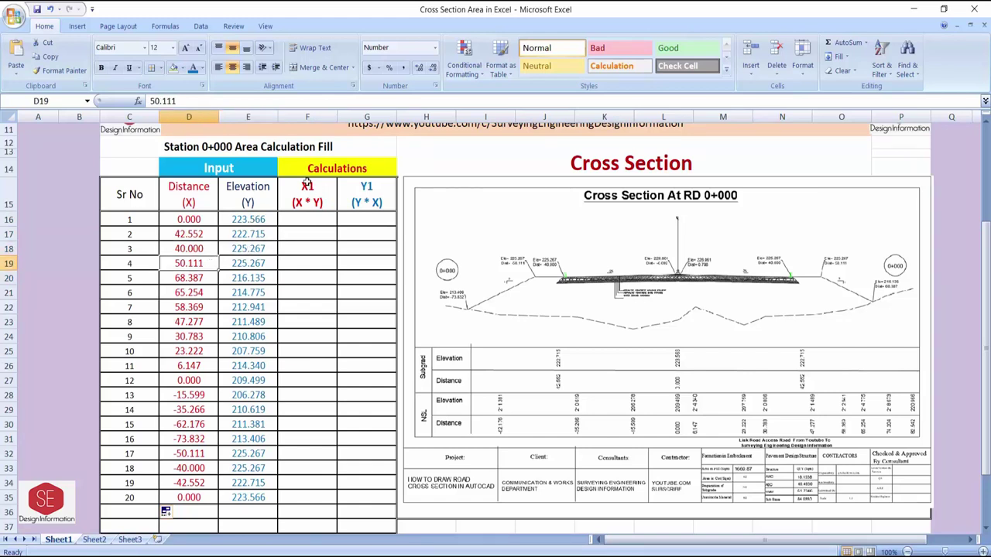
Step: Fill the X1 (X * Y) cells F16:F35 yellow
drag(304, 220, 292, 497)
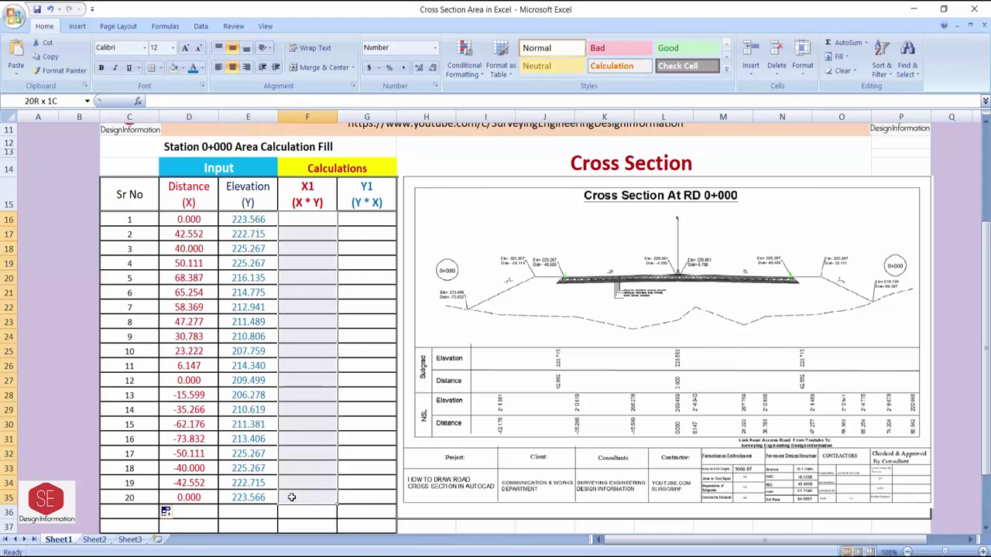
click(180, 69)
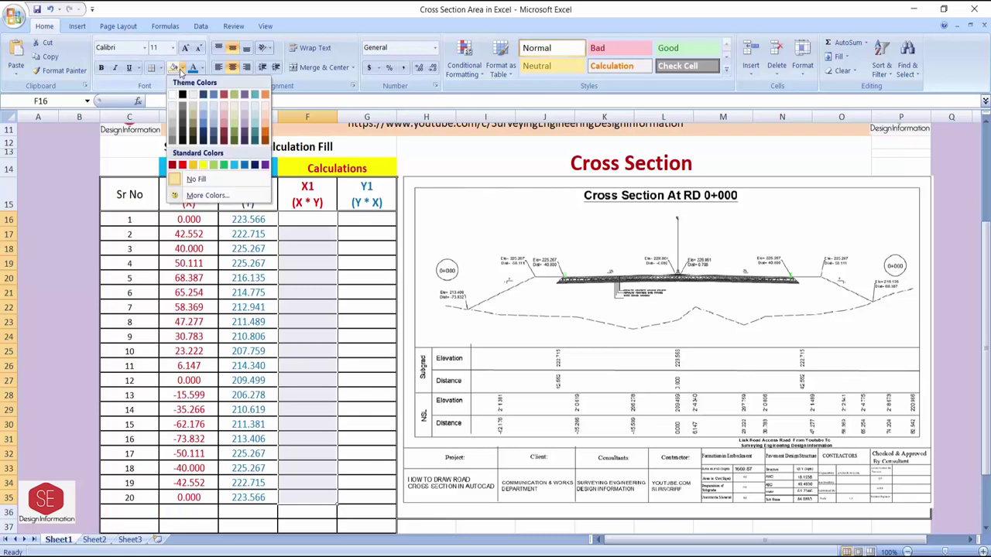
click(197, 166)
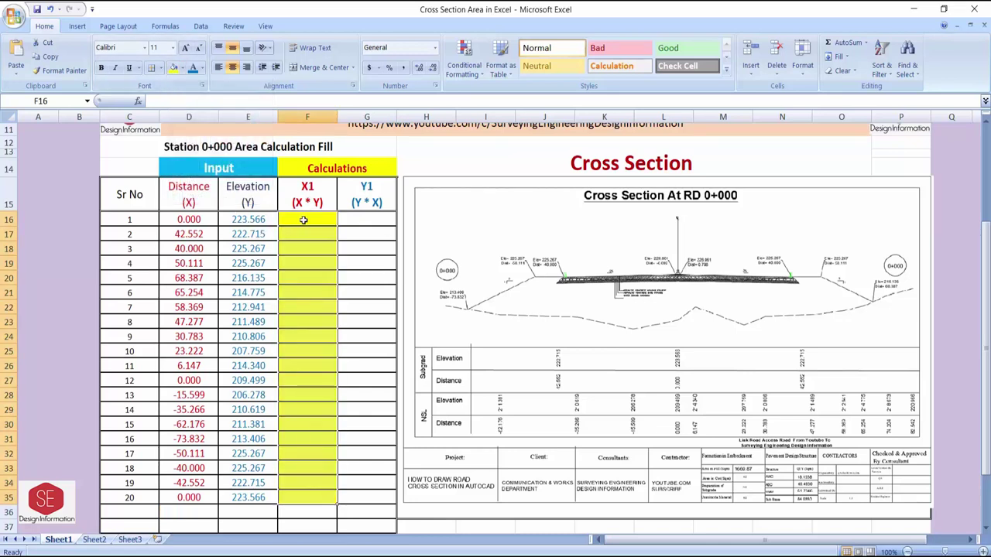
click(303, 220)
click(321, 295)
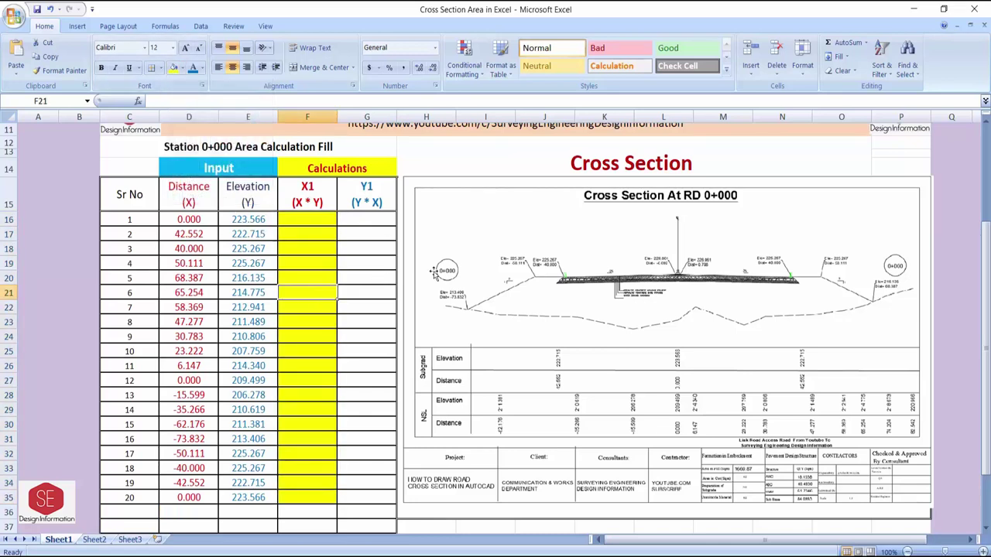
click(144, 225)
Step: Enter =D16*E17 in F16 and =D17*E18 in F17, giving 0 and 9585.56138
click(288, 219)
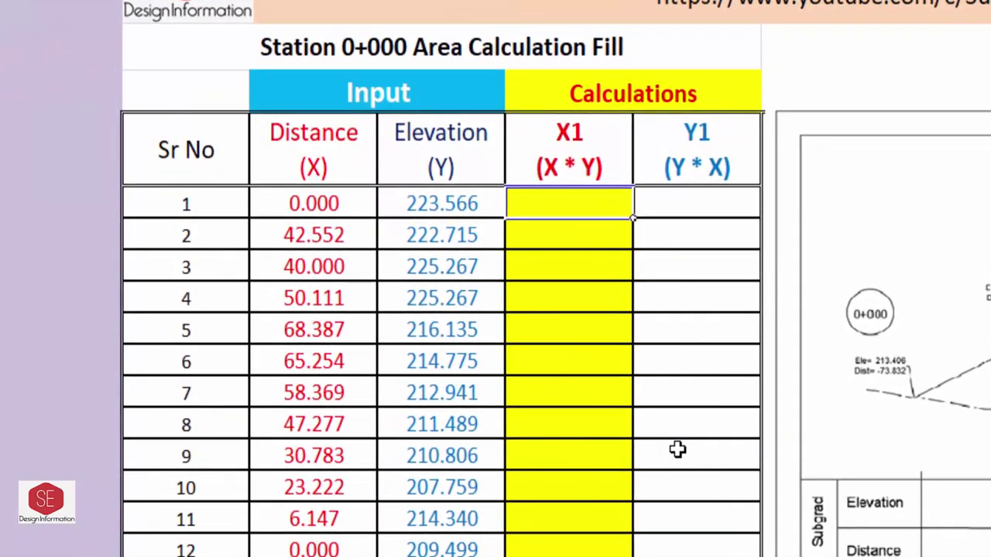
text(=)
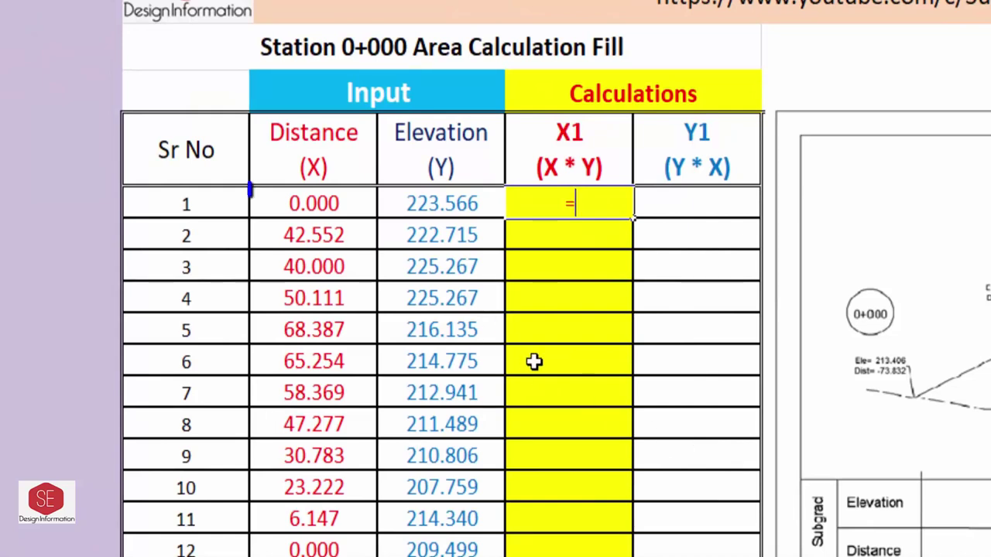
click(331, 208)
text(*)
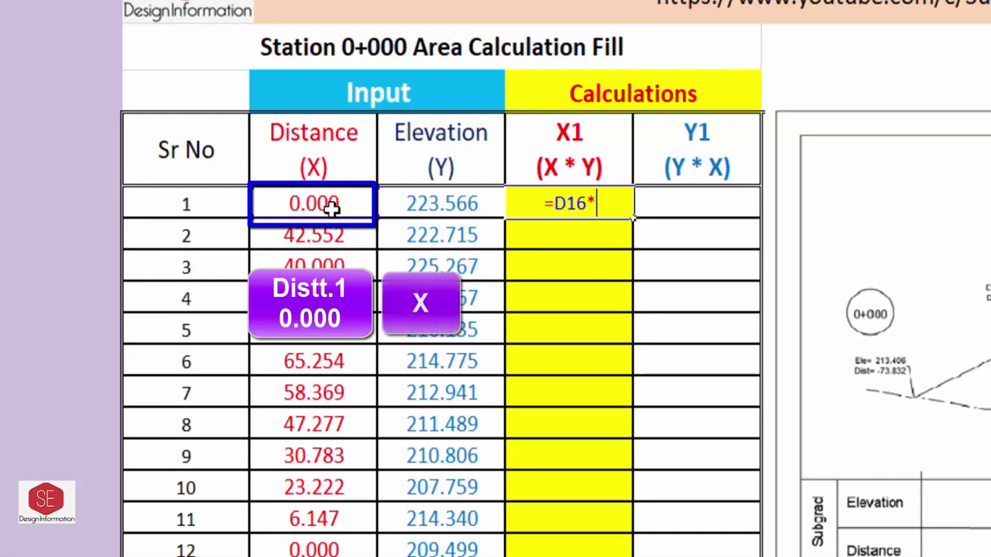
click(383, 239)
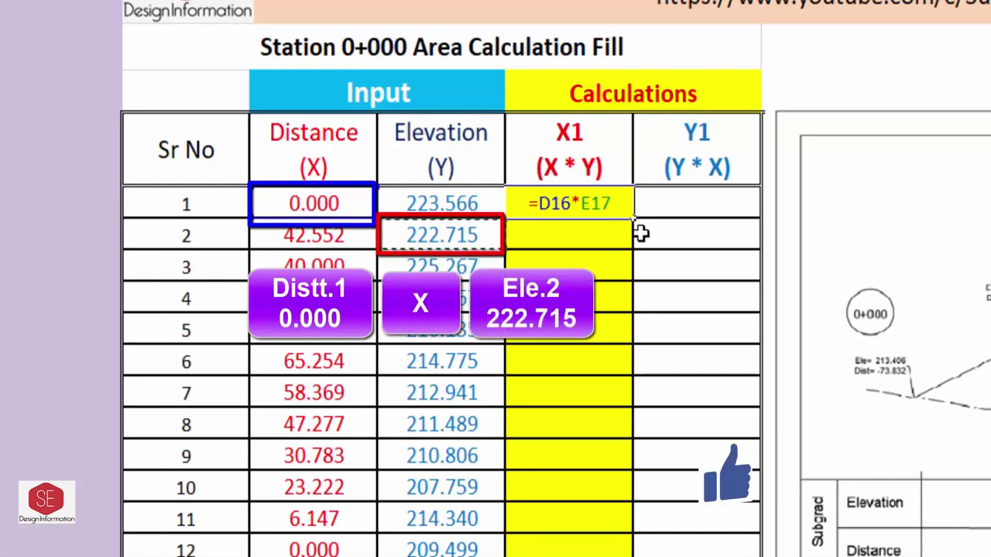
key(Return)
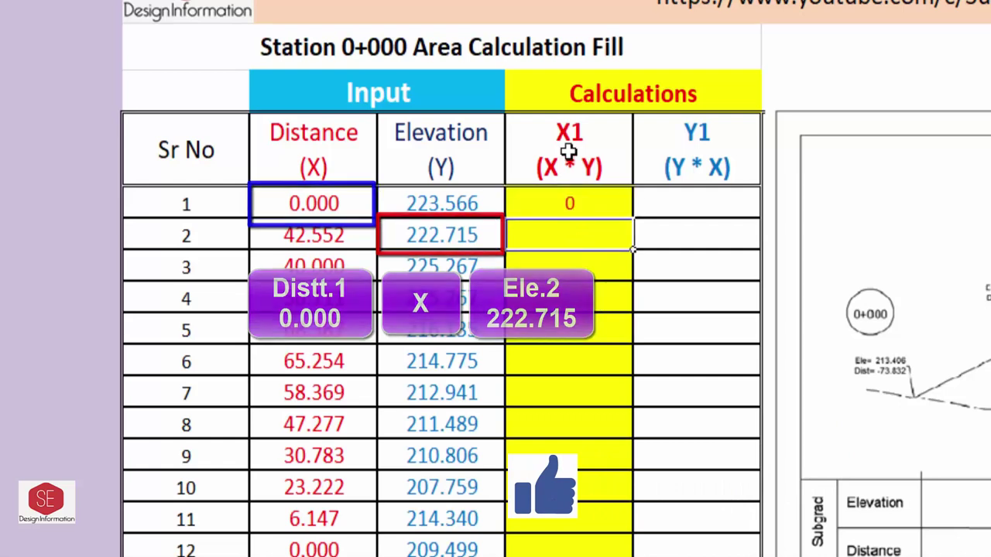
text(=)
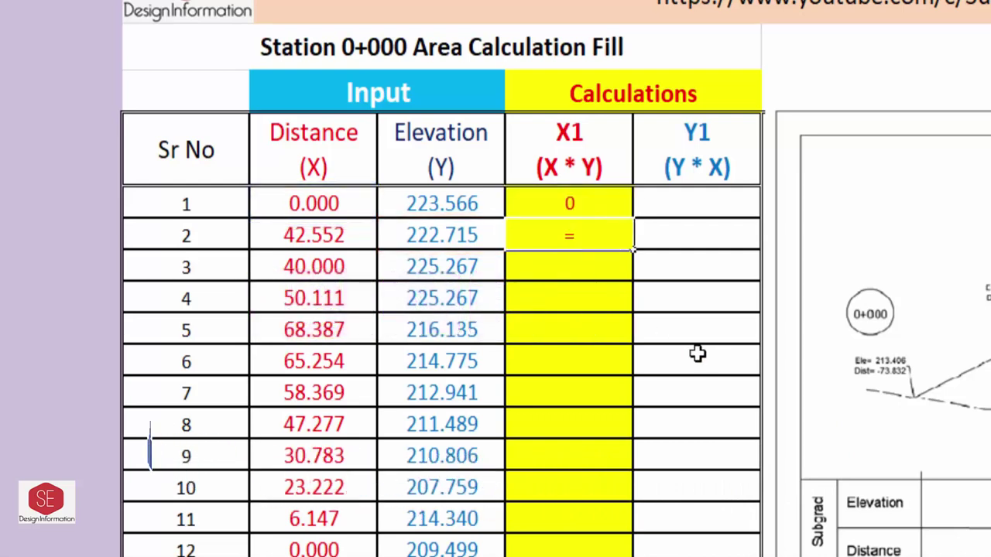
click(343, 236)
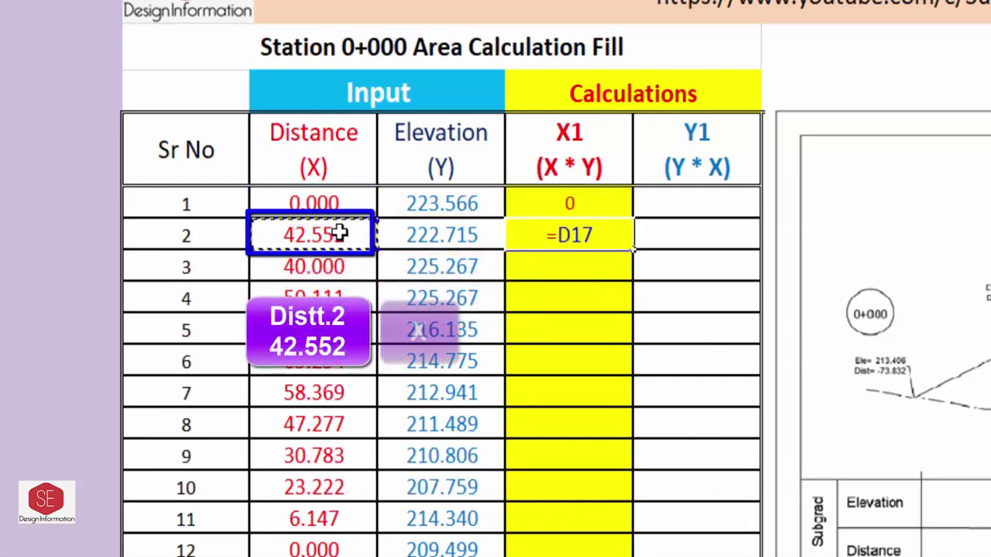
text(*)
click(421, 267)
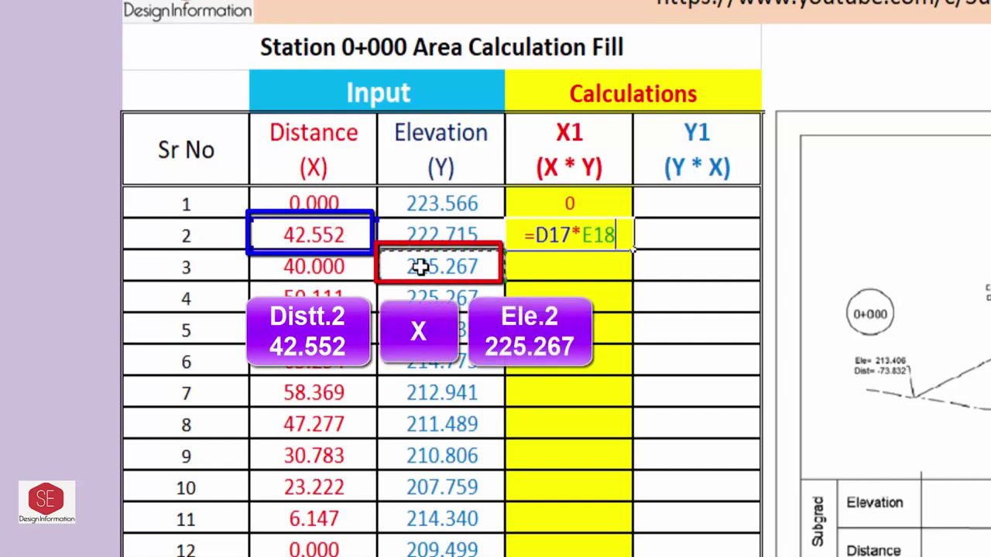
key(Return)
Step: Enter =D18*E19 in F18 (9010.68) and copy the X1 formula down to row 20
text(=)
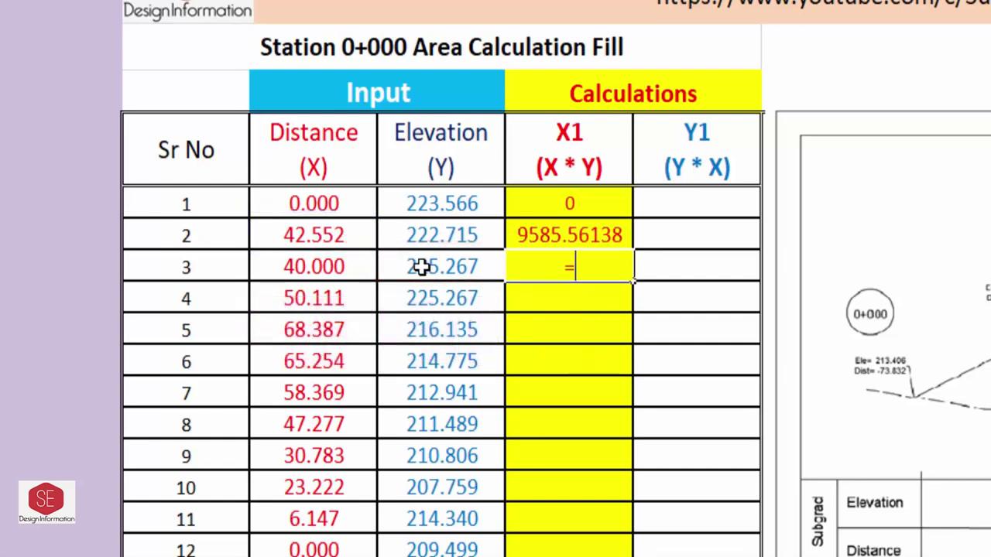
click(337, 265)
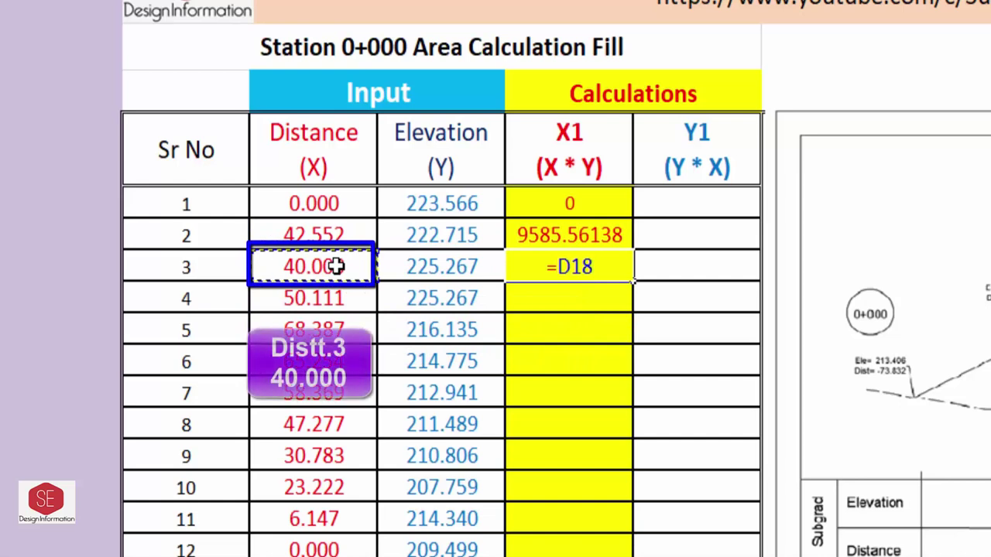
text(*)
click(409, 302)
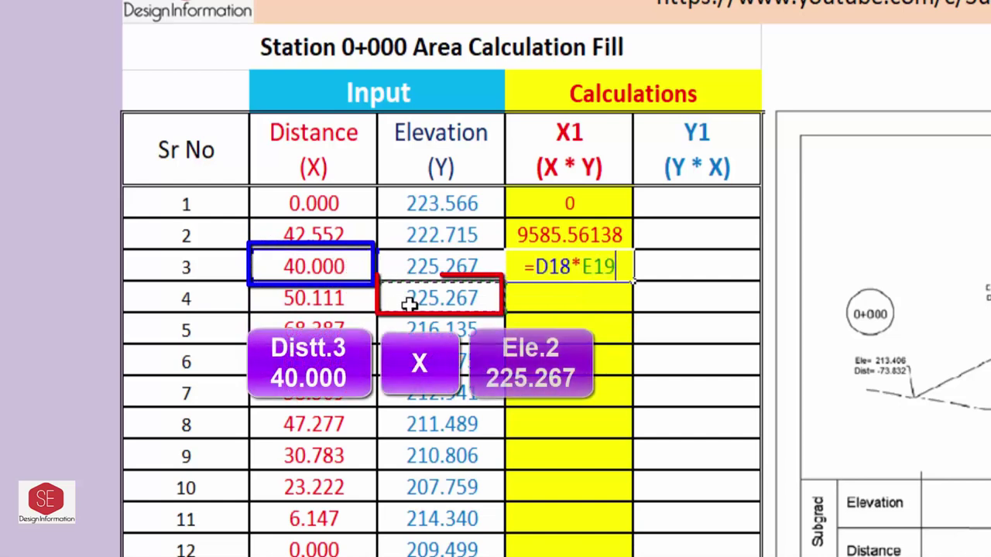
key(Return)
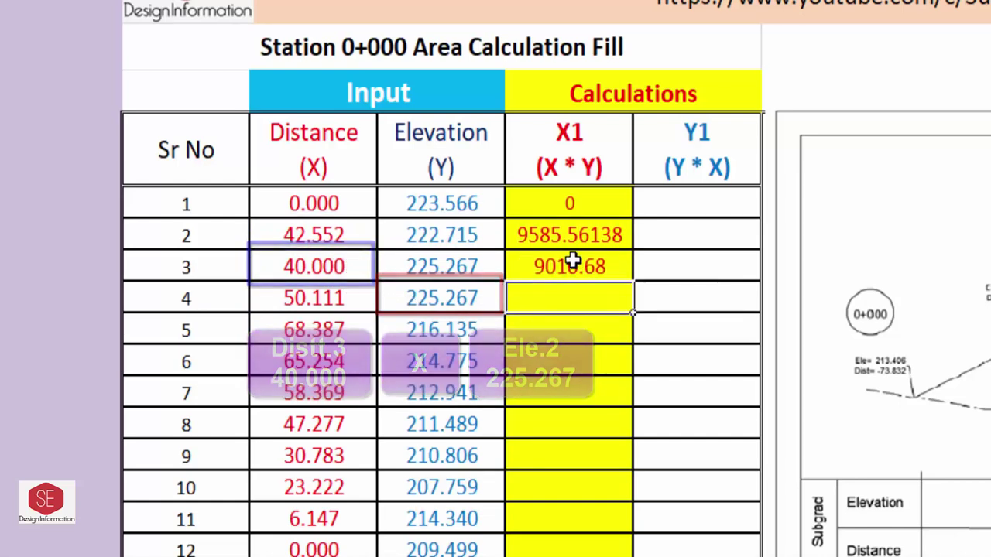
click(584, 267)
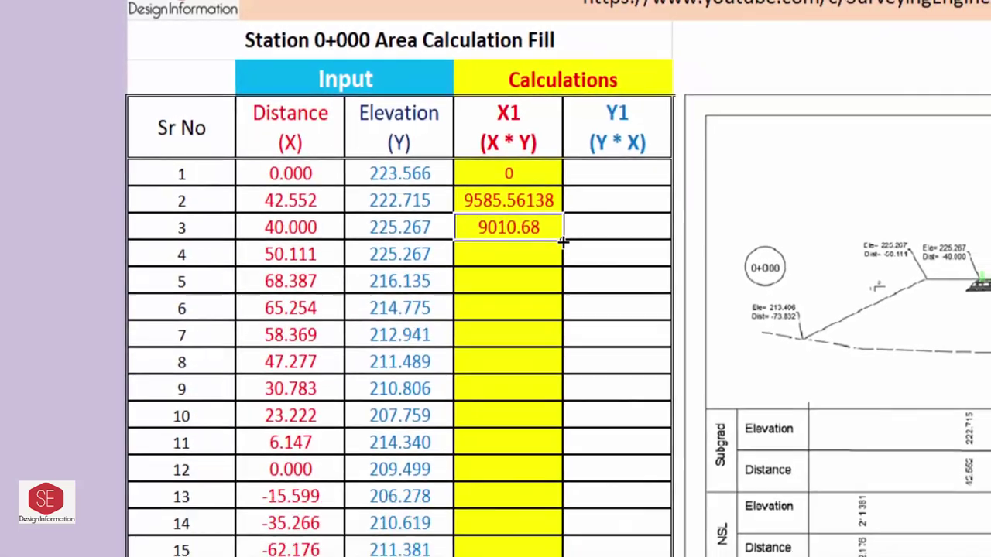
mouse_move(633, 282)
mouse_down()
mouse_move(507, 290)
mouse_move(450, 504)
mouse_up()
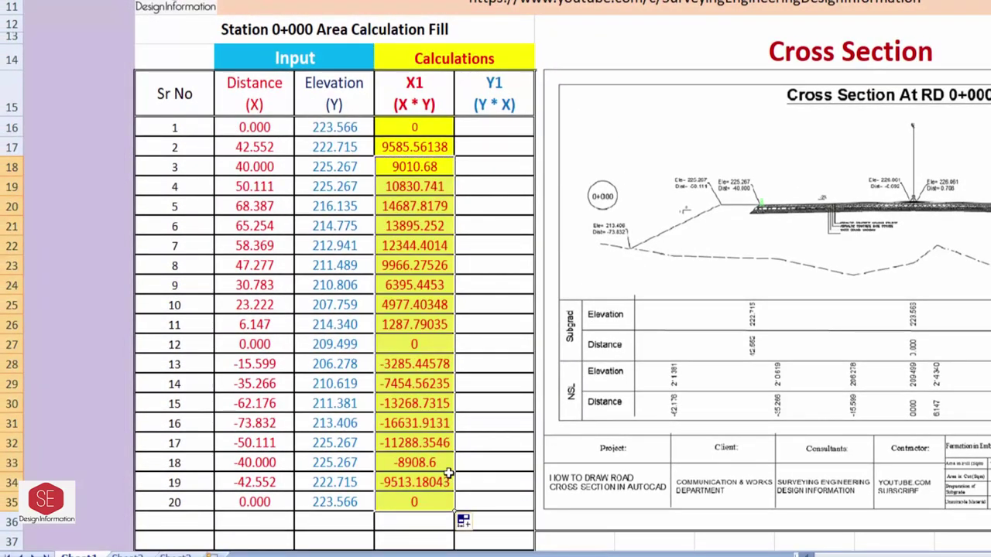
Step: Inspect the copied X1 formulas in rows 20 and 8 to confirm their references
double_click(422, 504)
scroll(396, 457, down, 1)
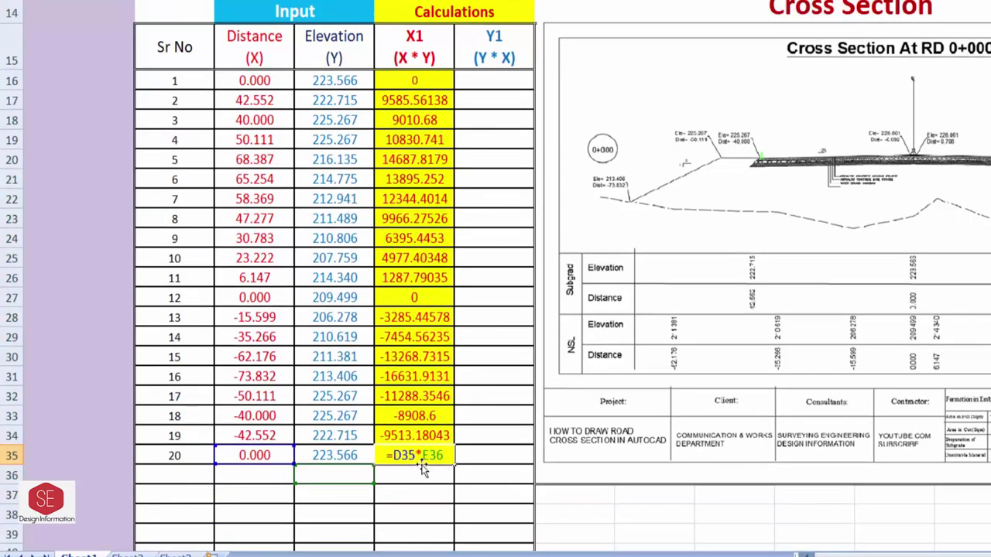
key(Escape)
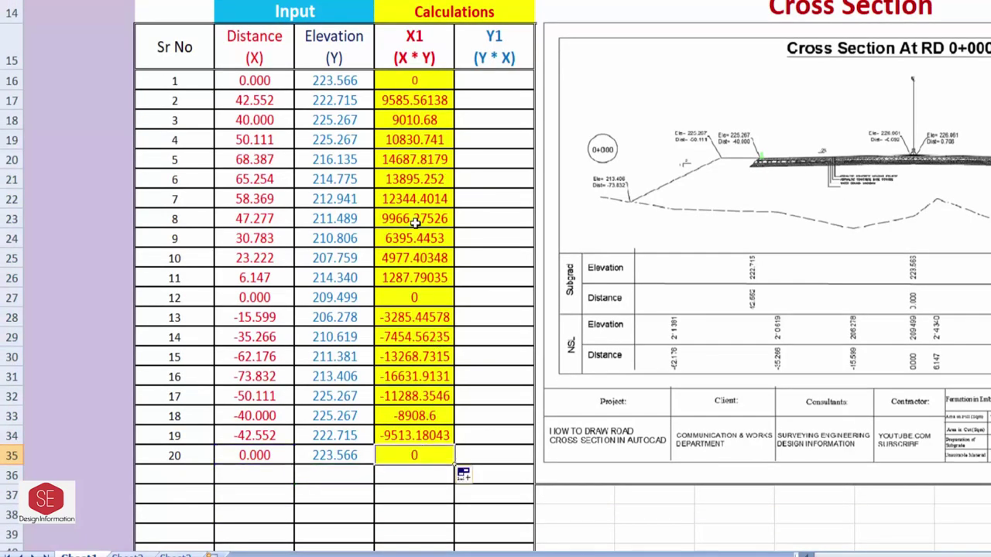
double_click(411, 220)
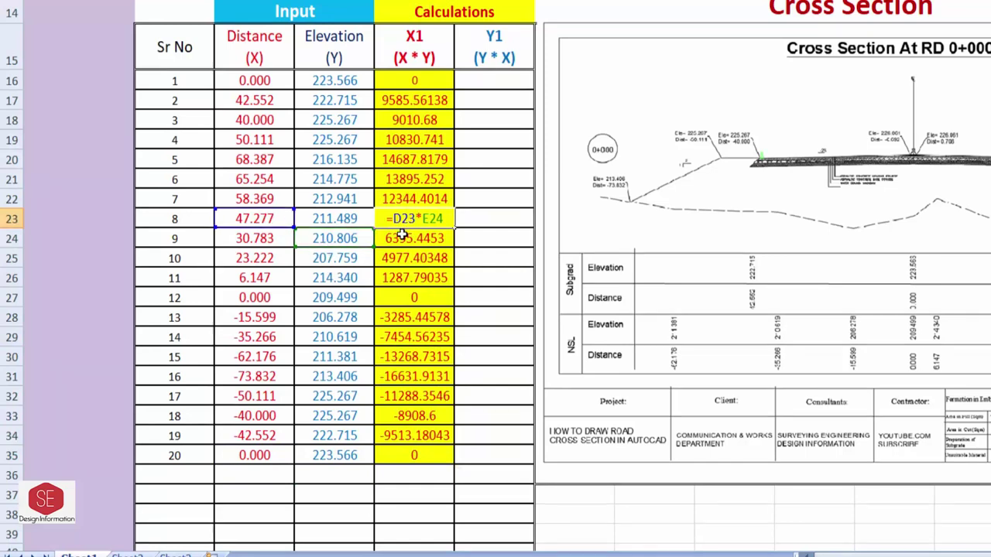
key(Escape)
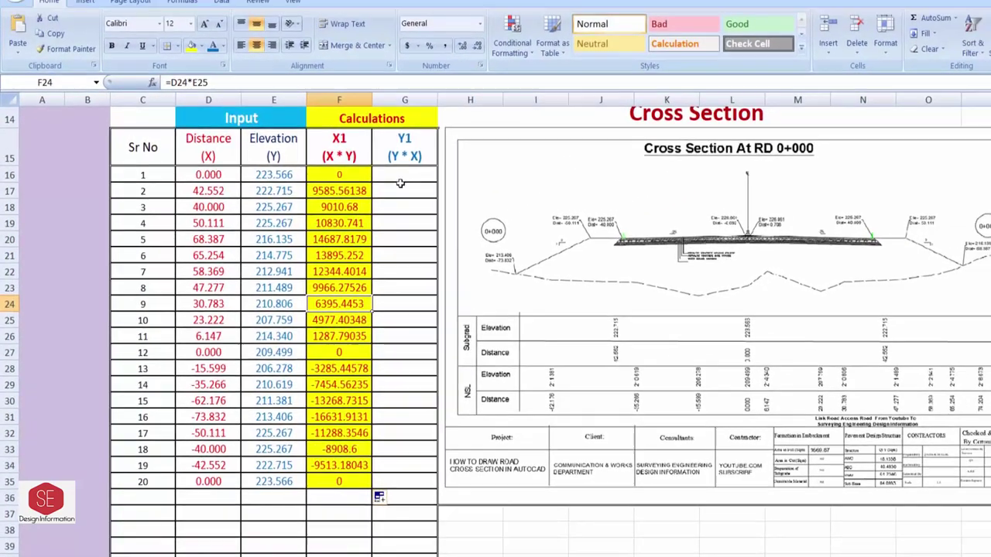
click(383, 195)
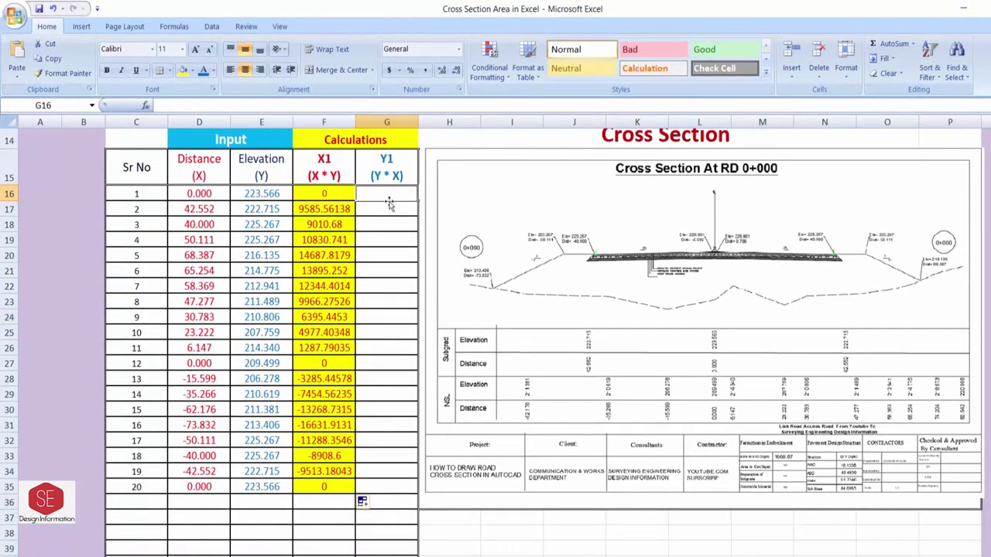
Step: Give the Y1 cells G16:G35 a light blue fill and red text
drag(391, 195, 393, 488)
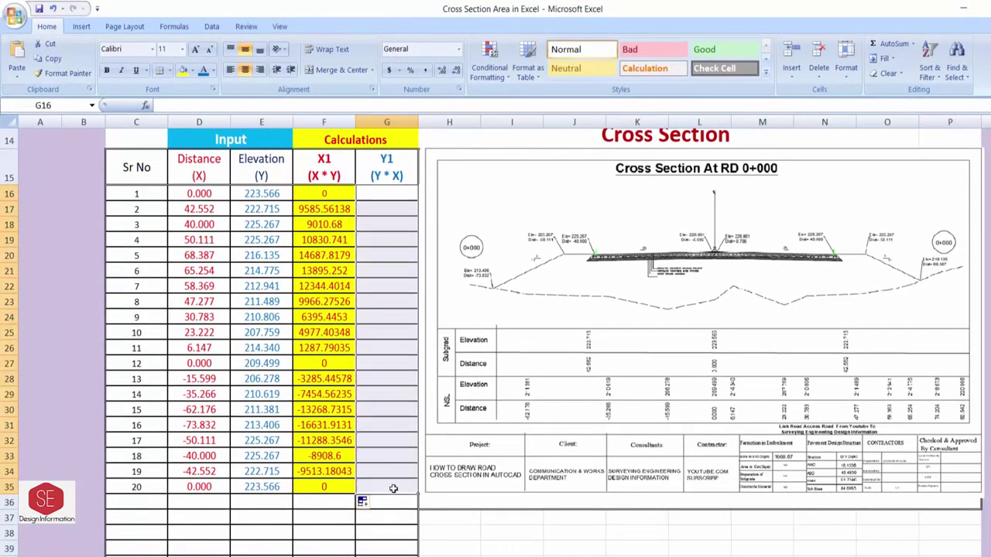
click(213, 71)
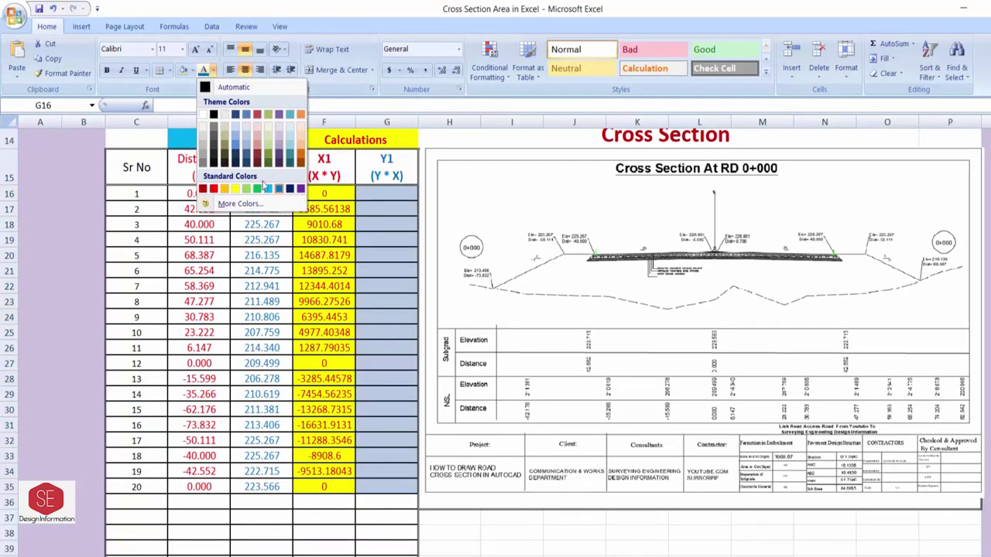
click(214, 190)
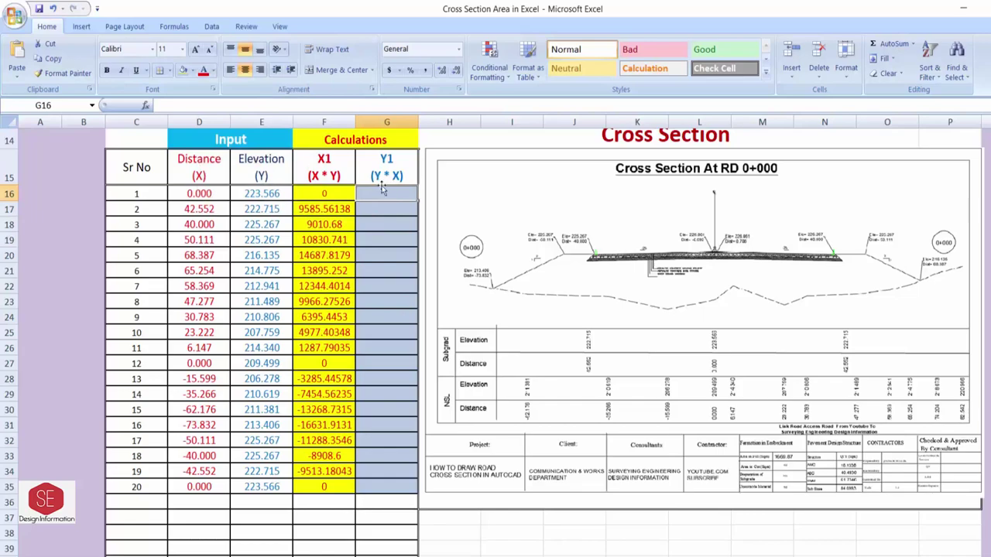
click(261, 216)
click(220, 229)
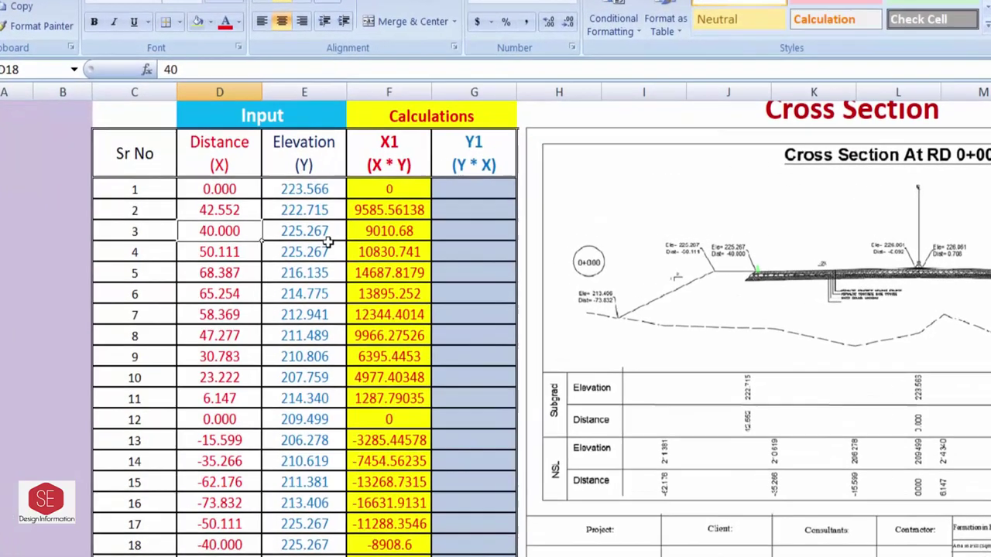
click(387, 193)
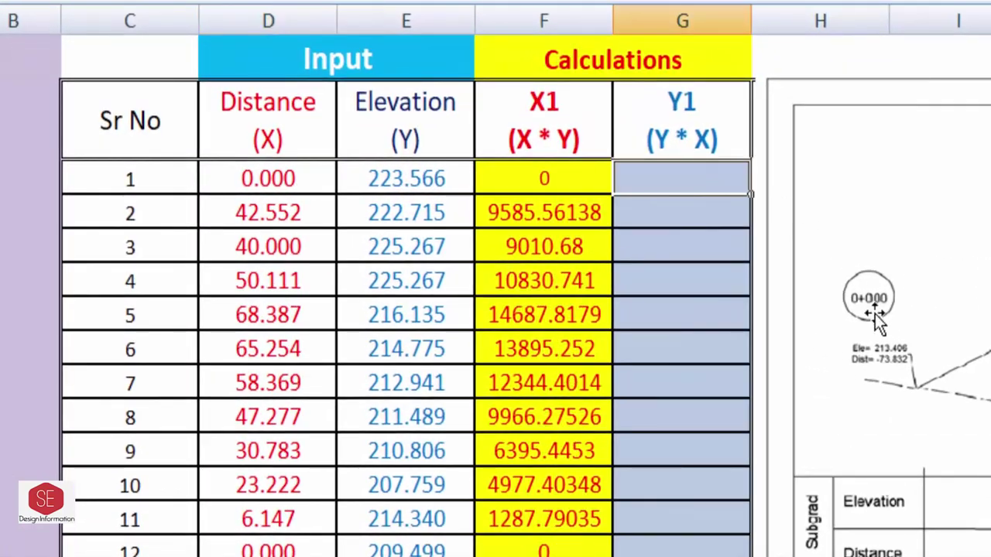
Step: Enter the first two Y1 products, elevation times next distance: 9513.180432 and 8908.6
text(=)
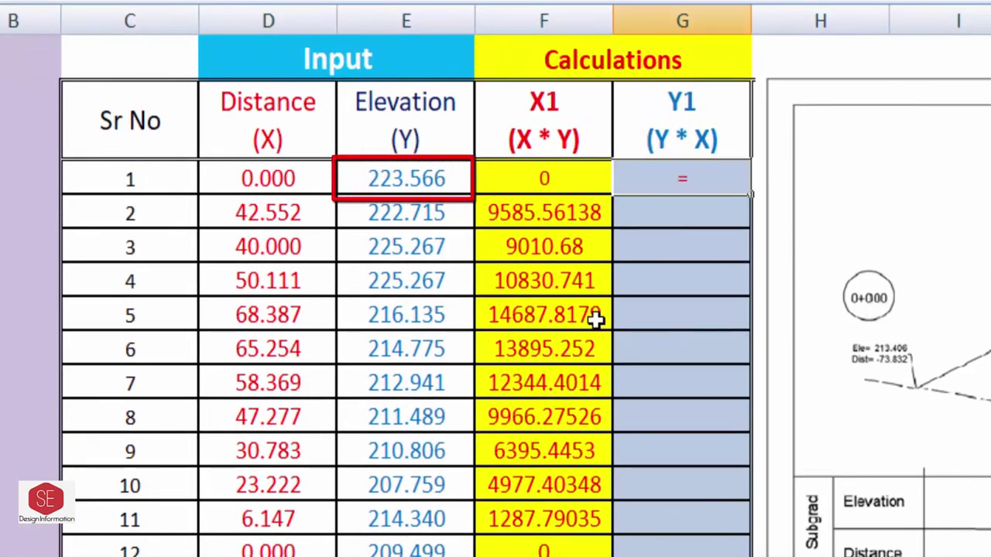
click(392, 179)
text(*)
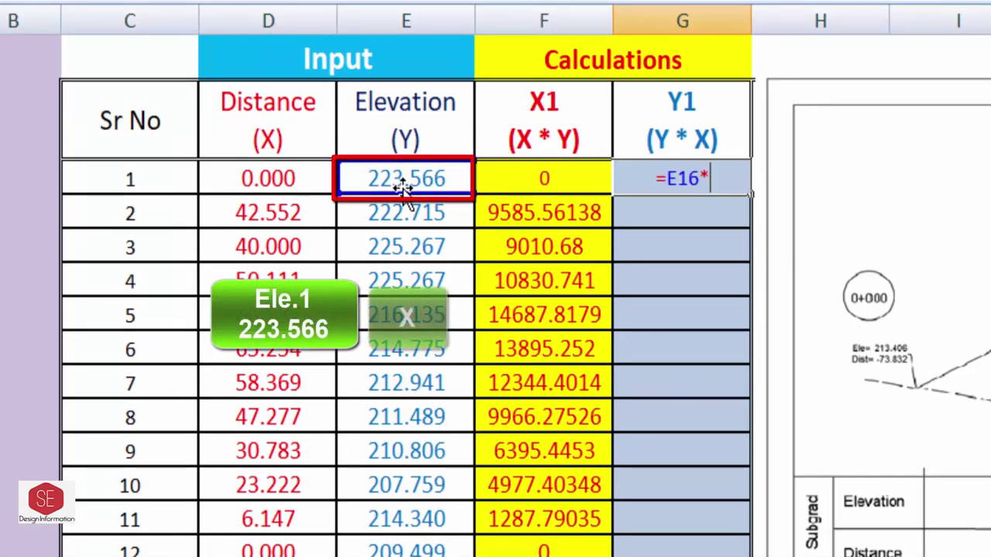
click(288, 205)
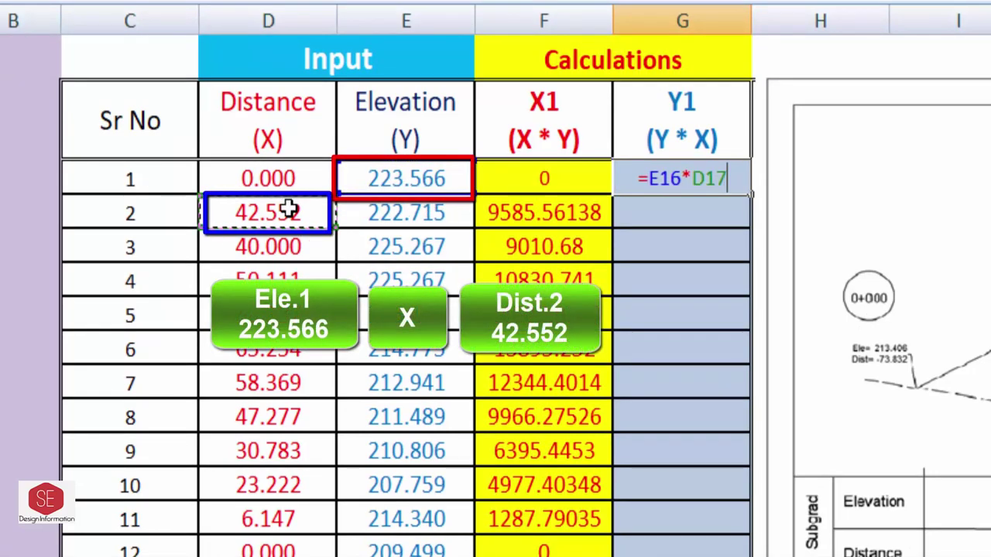
key(Return)
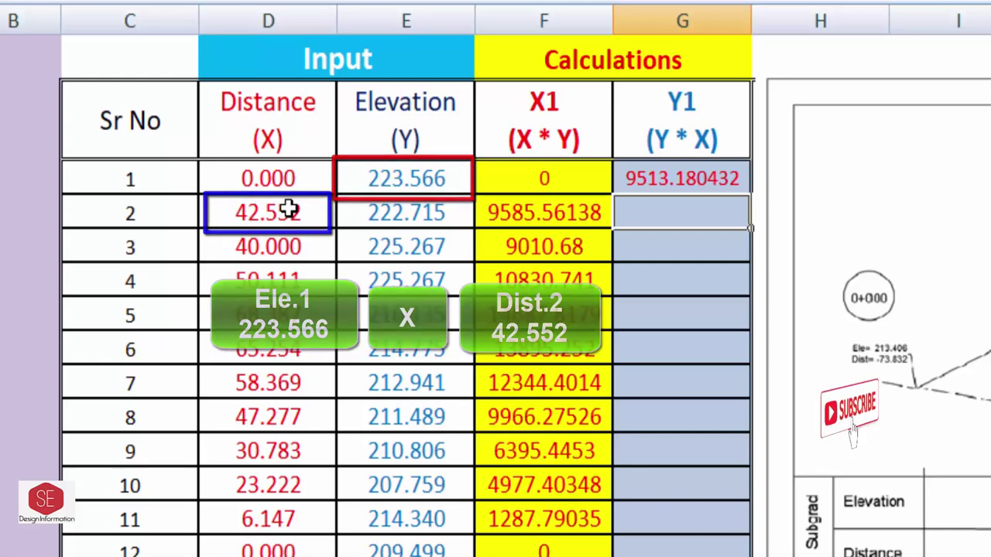
text(=)
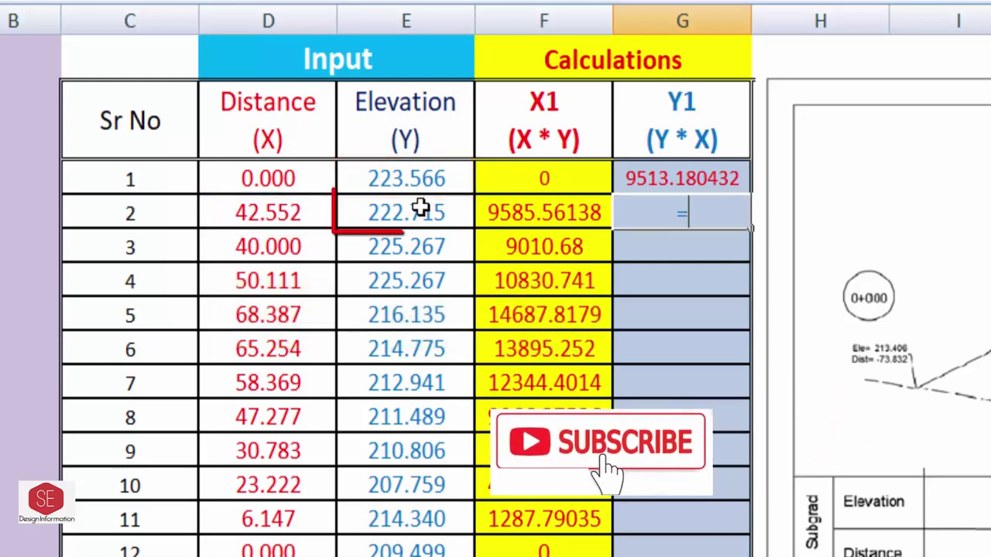
click(418, 209)
text(*)
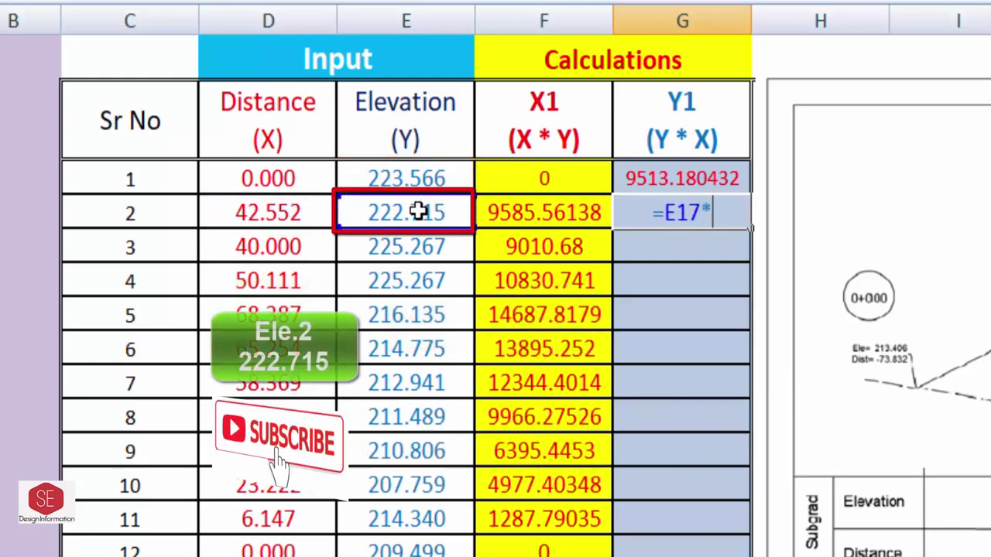
click(308, 246)
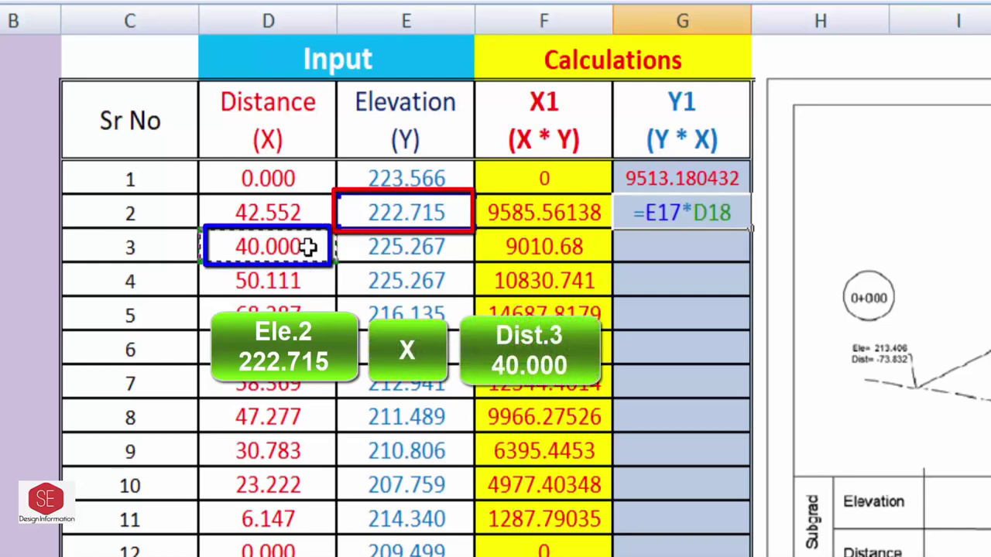
key(Return)
Step: Enter the third Y1 product, 11288.3546, and check its formula references
text(=)
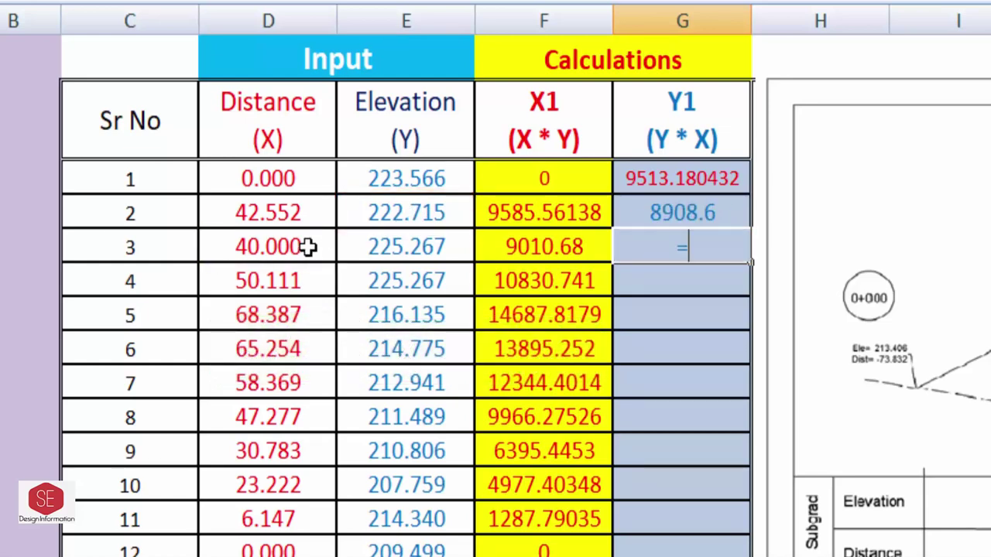
click(402, 245)
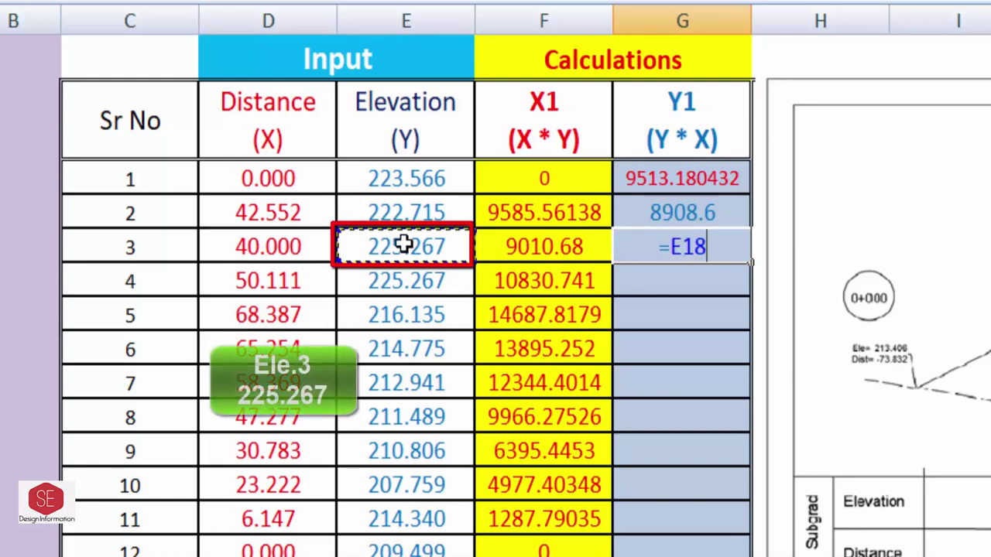
text(*)
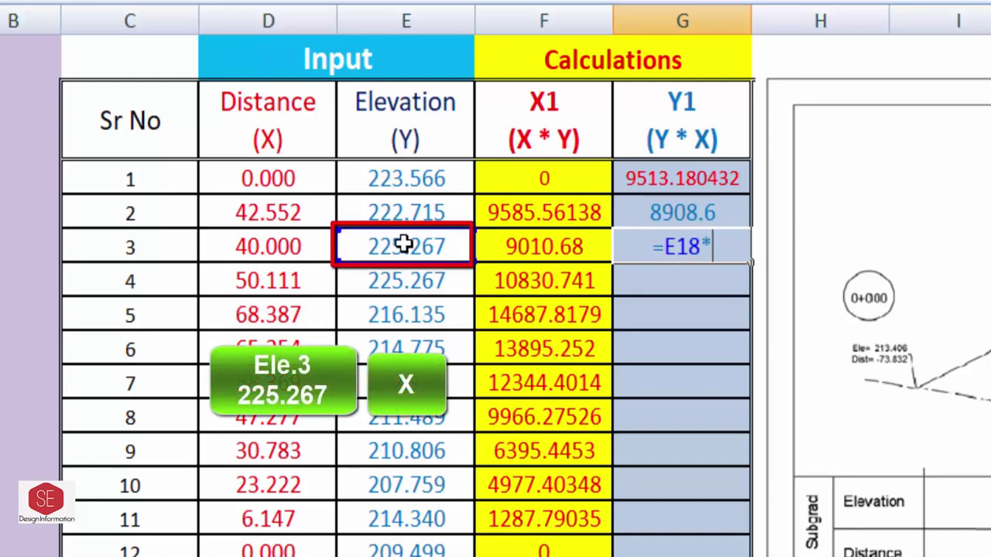
click(282, 283)
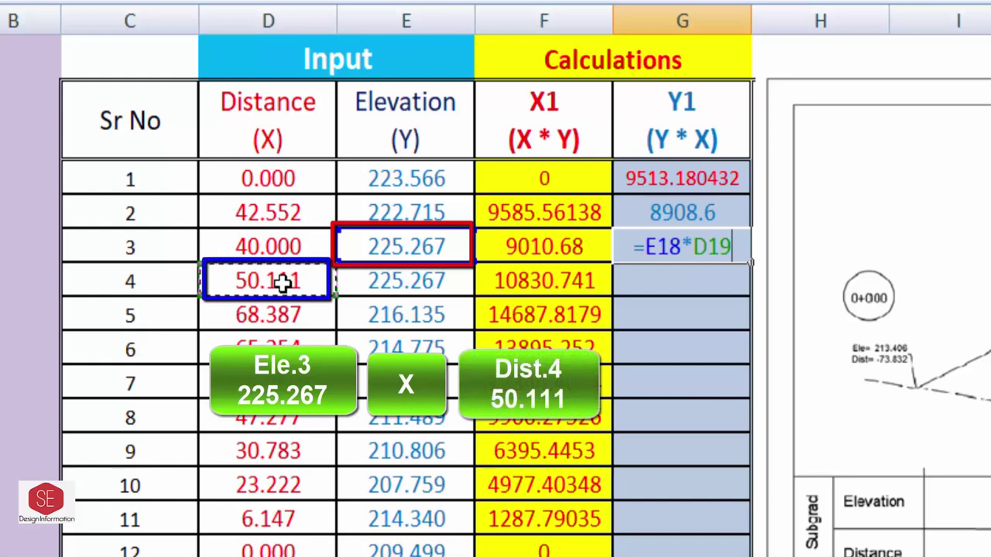
key(Return)
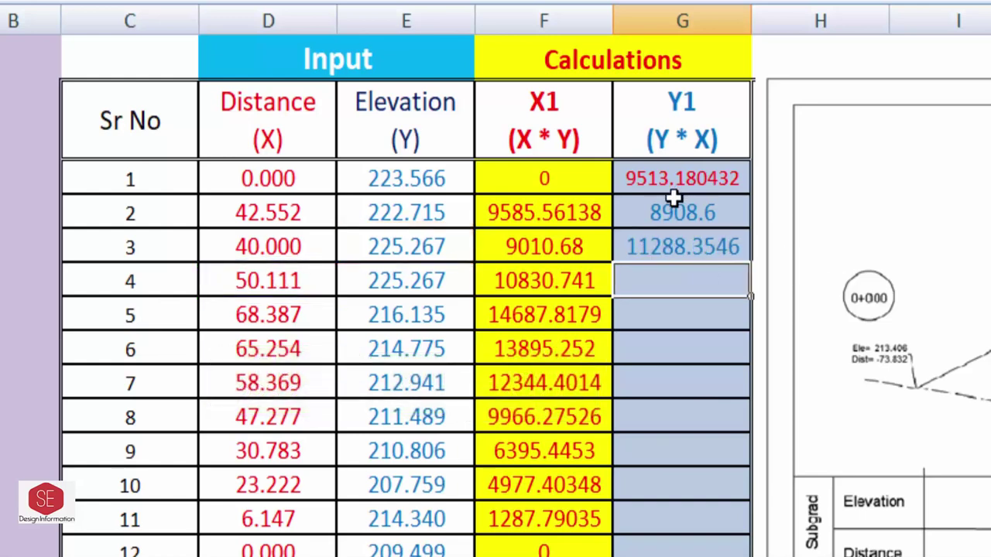
double_click(699, 246)
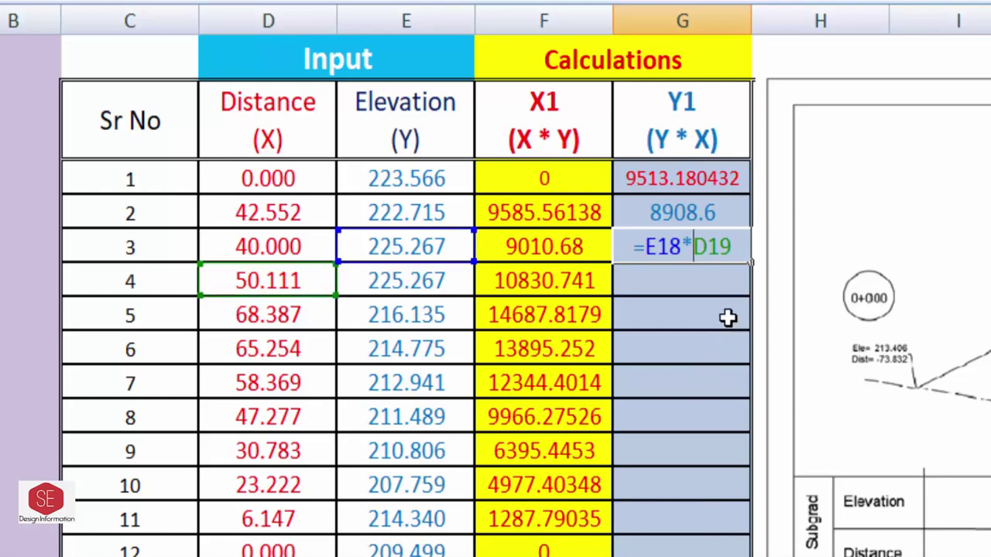
key(Escape)
Step: Copy the Y1 formula down to row 20 and verify the copied formulas in rows 6 and 9
drag(741, 267, 547, 529)
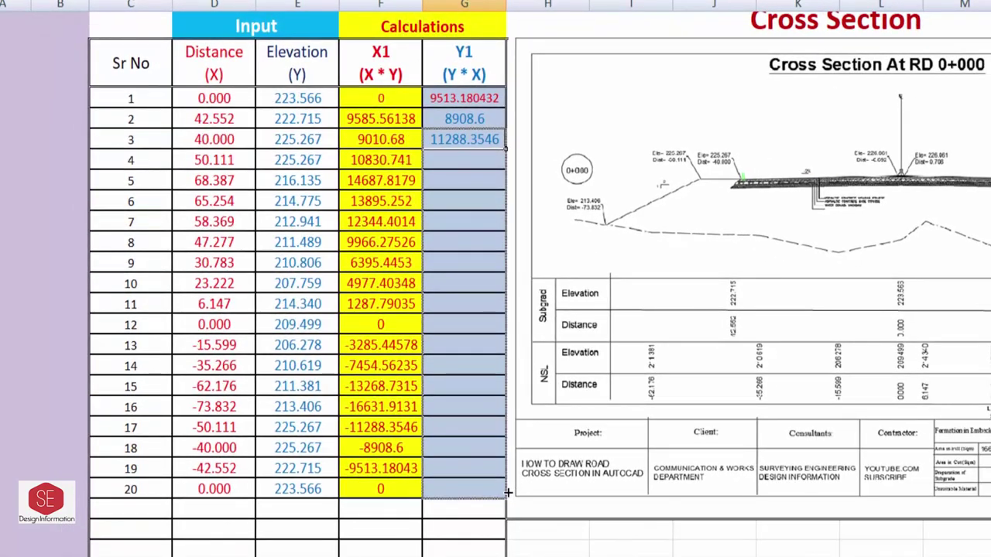
drag(508, 492, 508, 495)
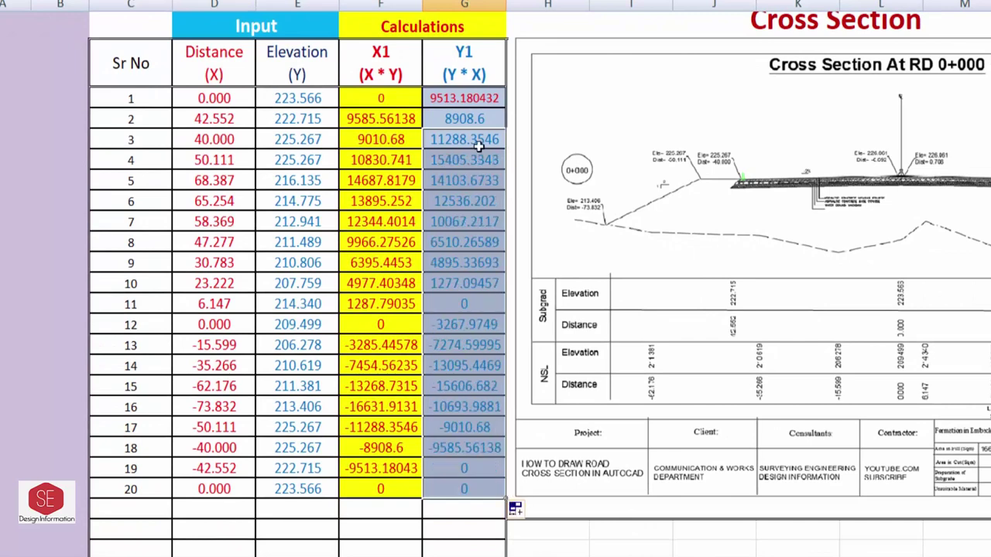
click(474, 200)
double_click(484, 200)
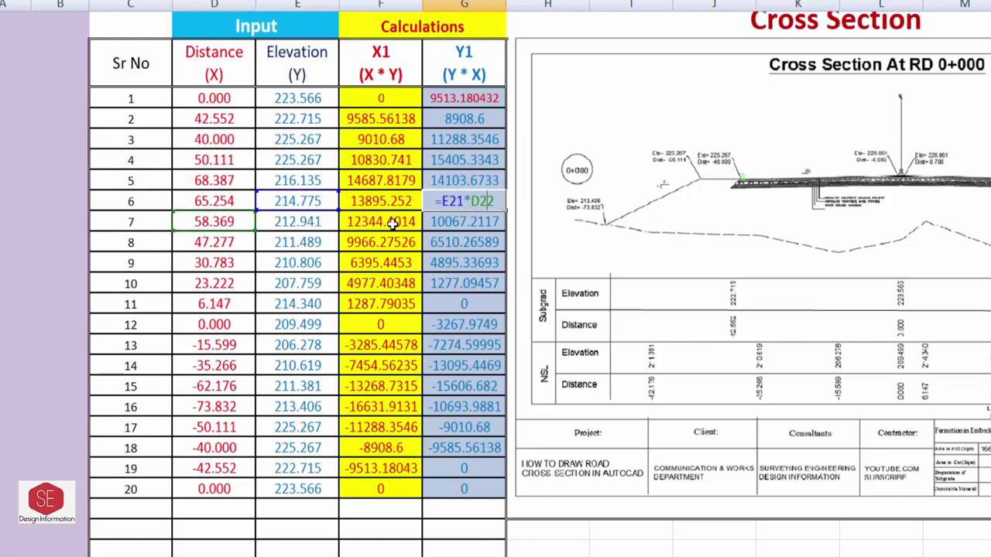
double_click(456, 261)
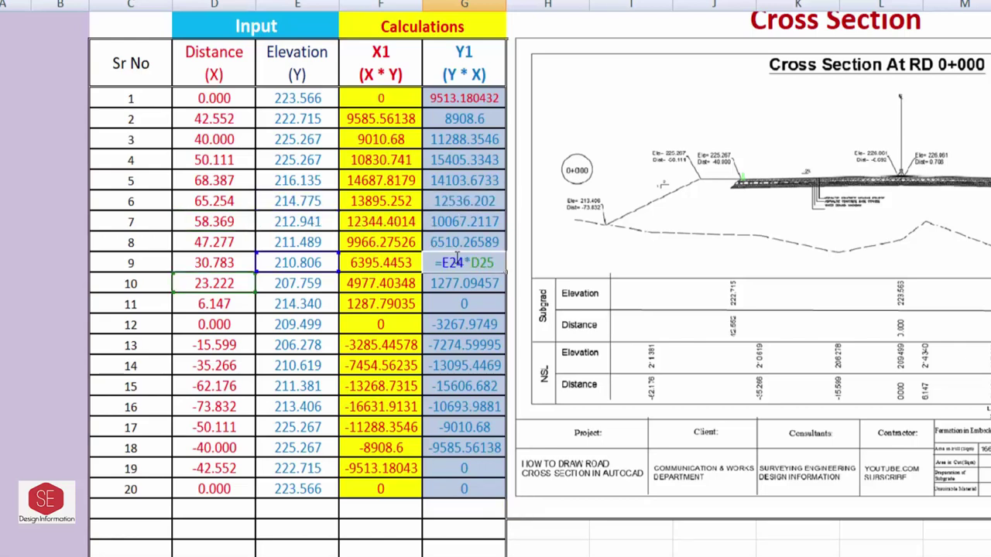
Step: Type the label 'Sum' in column E just below the 20th data row
key(ctrl+Return)
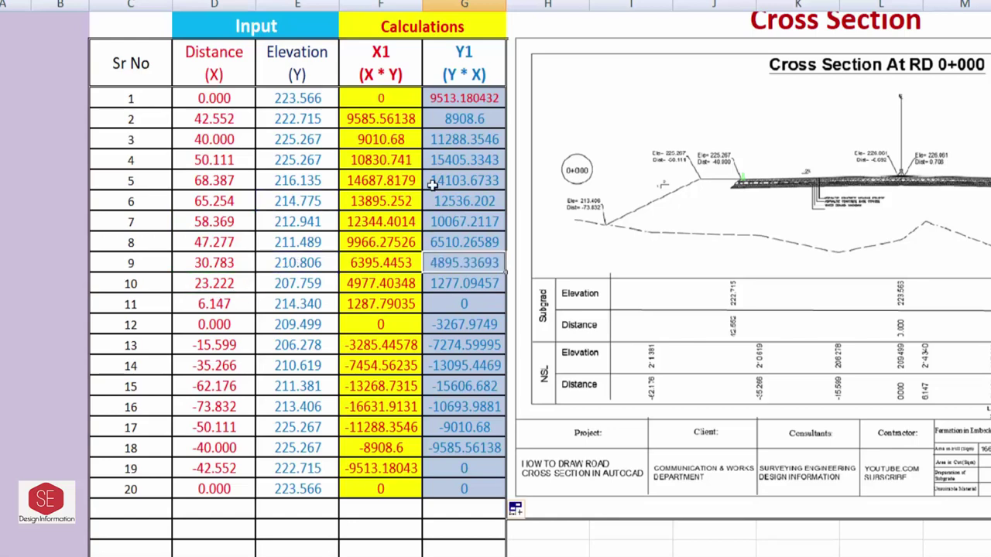
scroll(393, 156, down, 1)
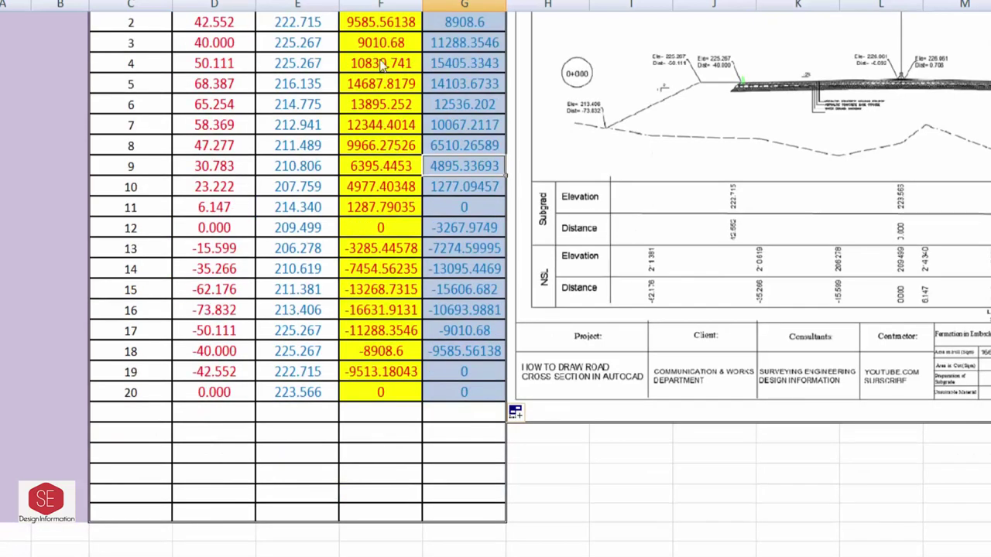
click(293, 437)
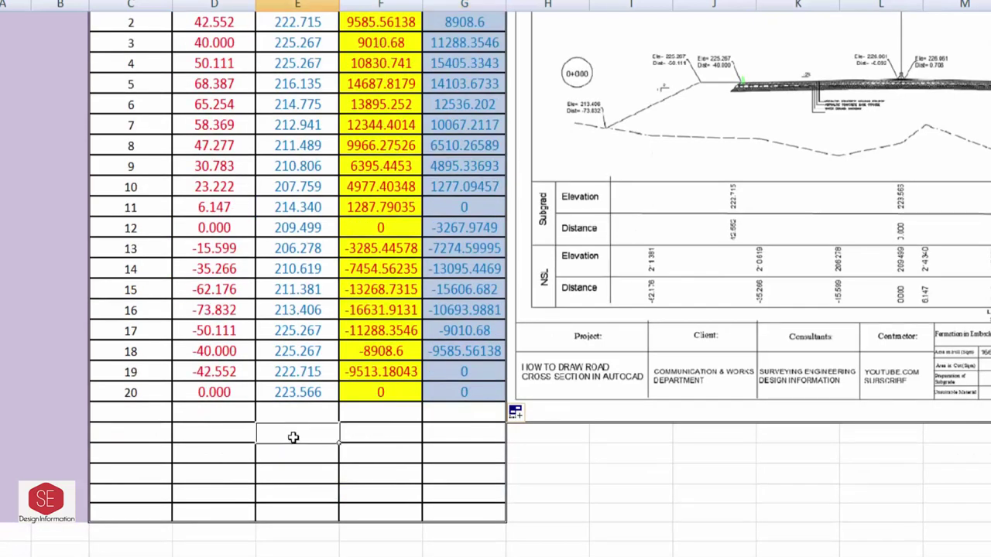
text(Sum)
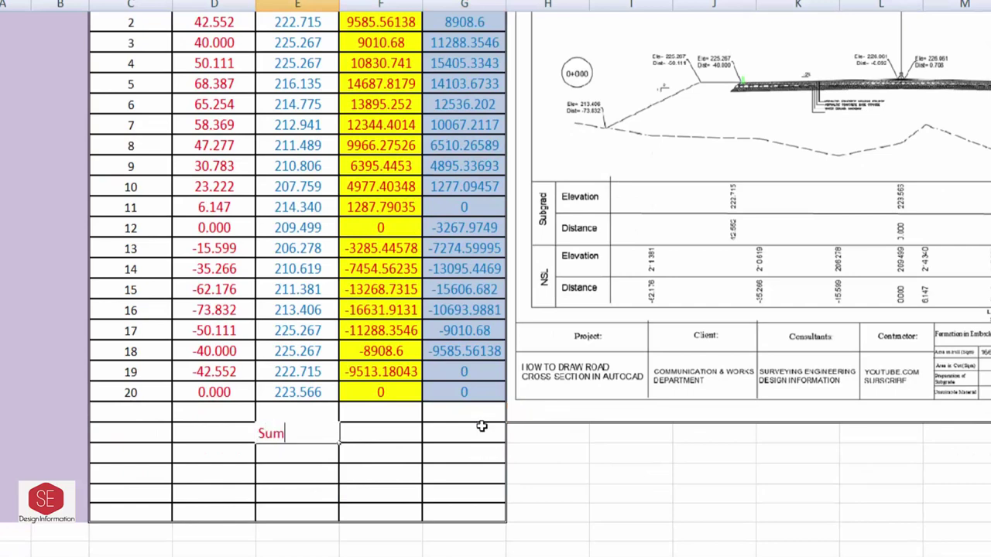
key(Return)
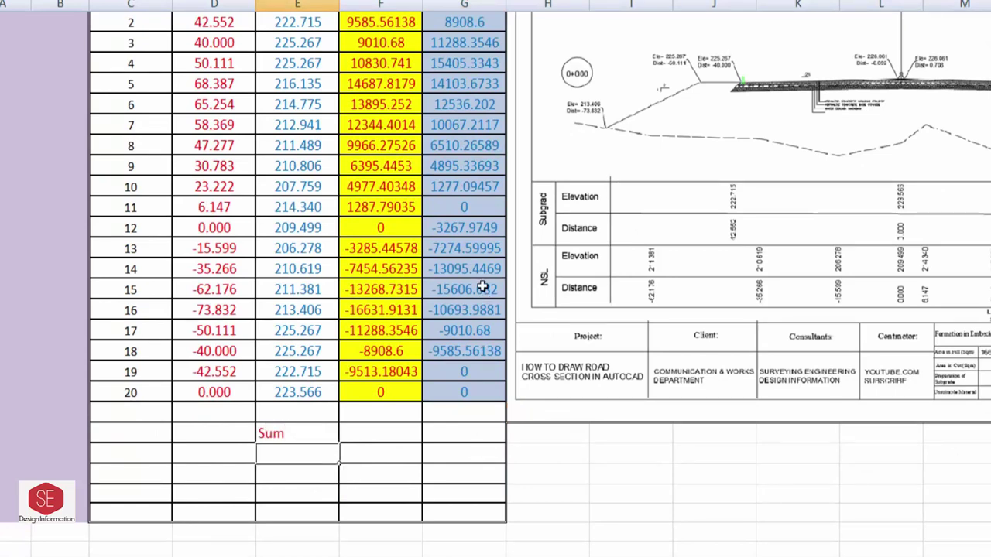
scroll(482, 286, up, 1)
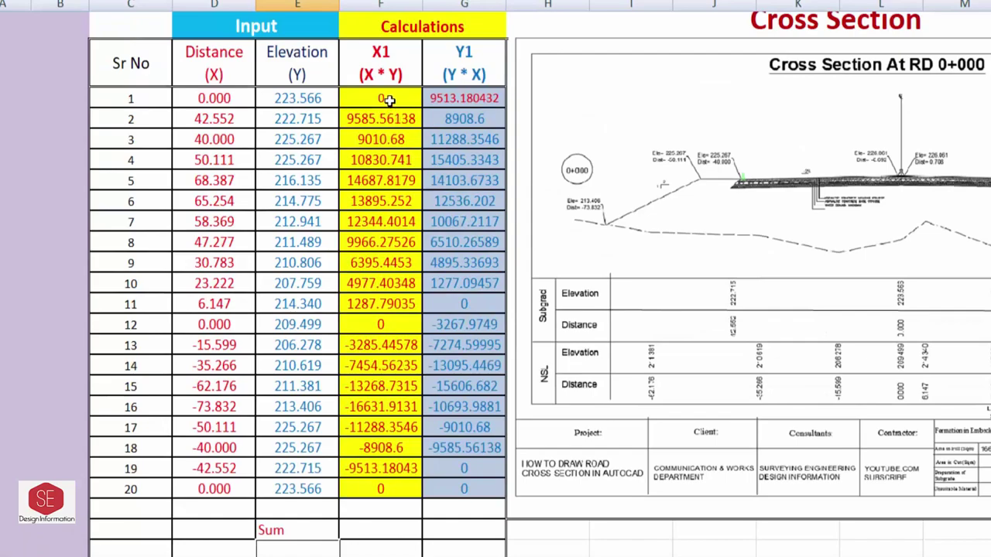
Step: AutoSum the X1 and Y1 columns into the Sum row, giving 22630.5803 and 25970.3205
drag(389, 100, 391, 528)
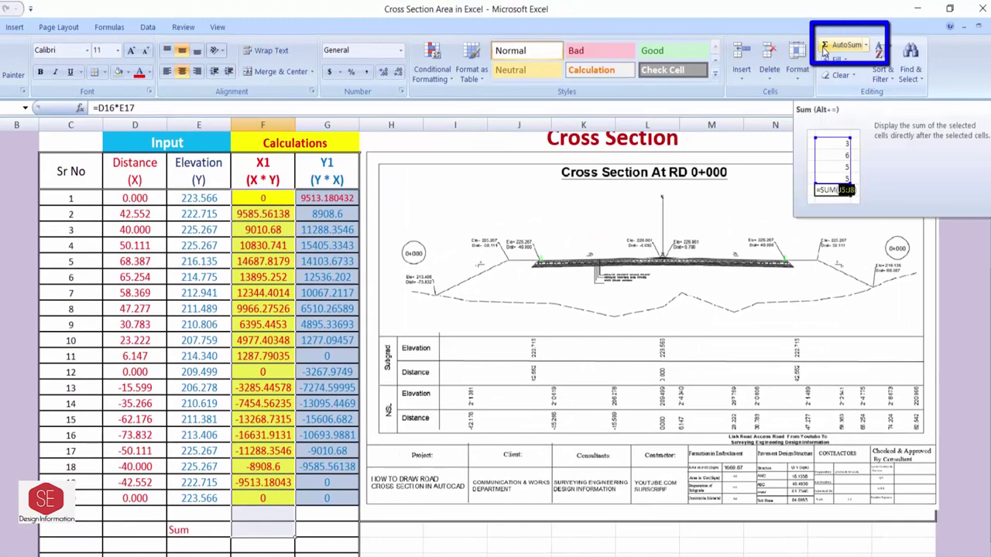
click(824, 50)
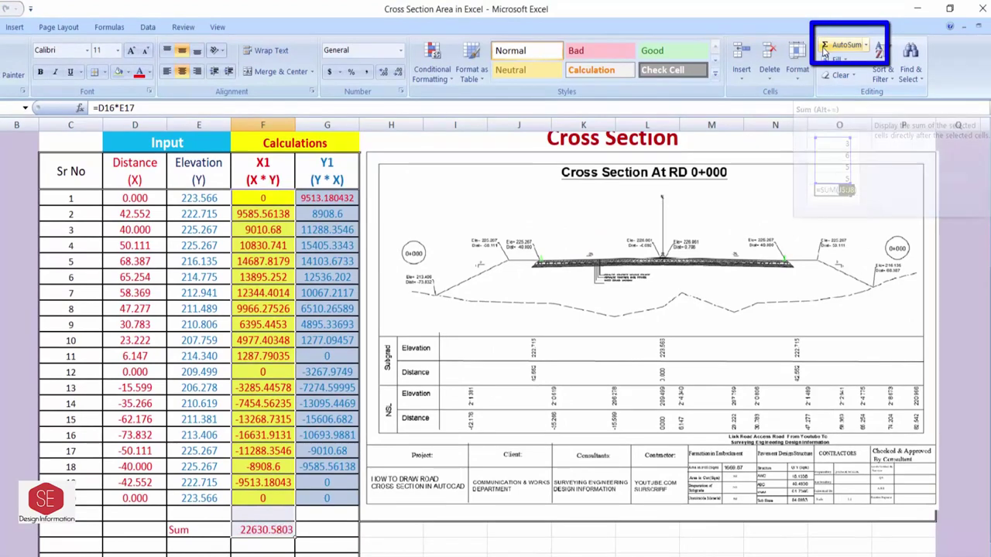
click(259, 547)
double_click(261, 529)
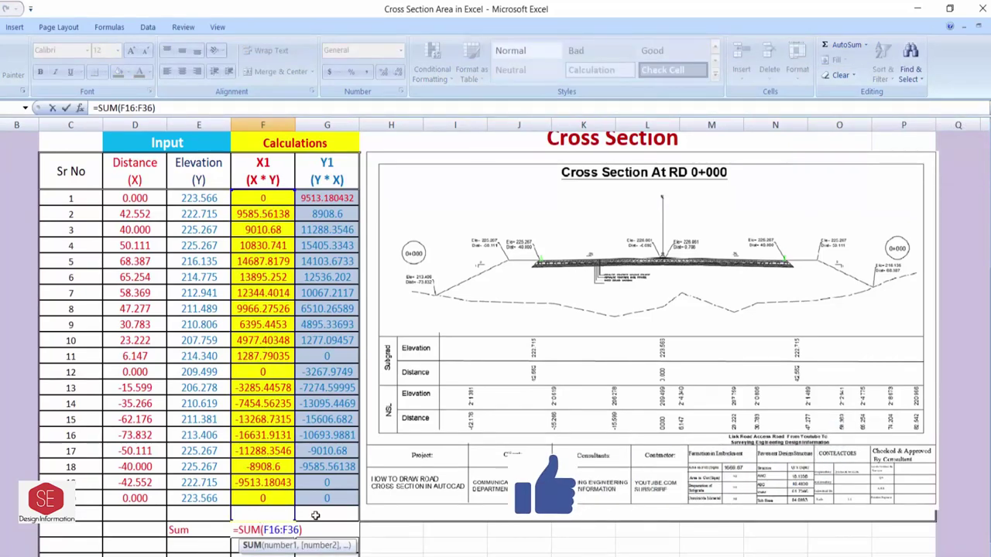
key(Return)
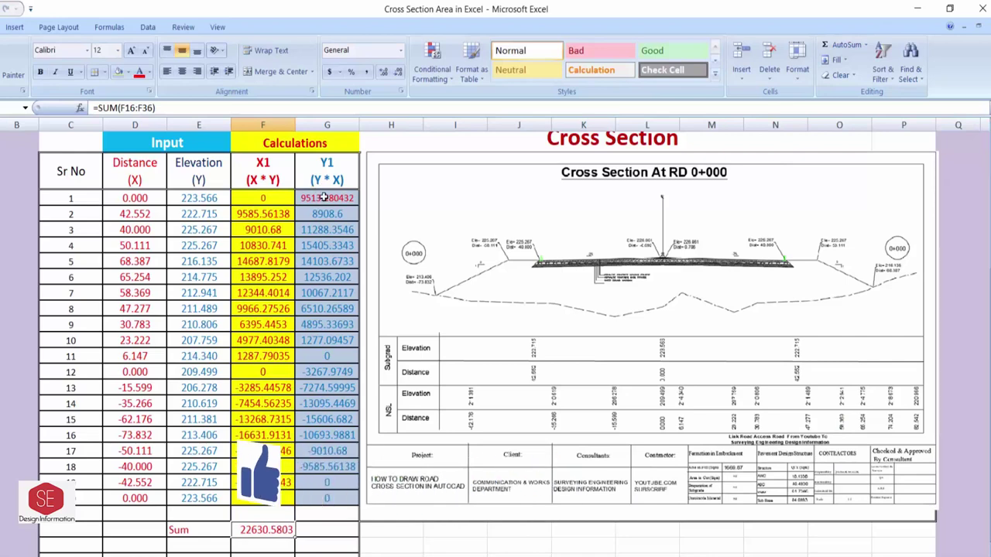
drag(329, 199, 337, 532)
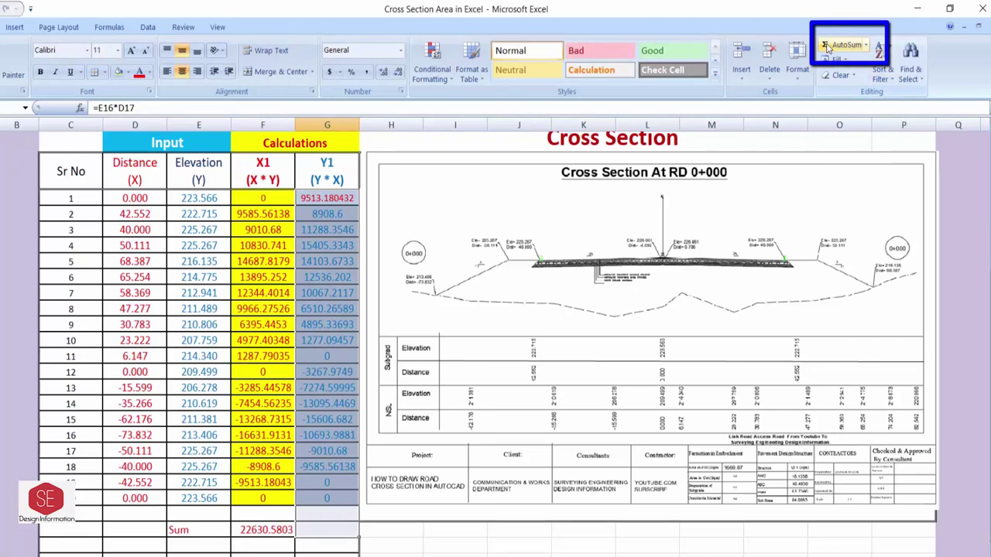
click(827, 46)
click(441, 543)
Step: Apply a new font colour to the X1 and Y1 totals in the Sum row
scroll(256, 449, down, 2)
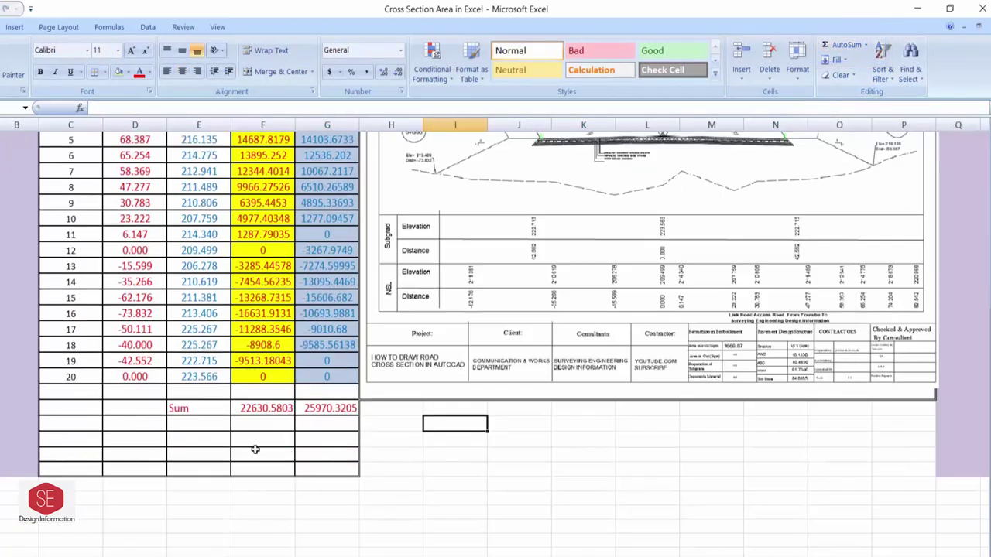
click(266, 411)
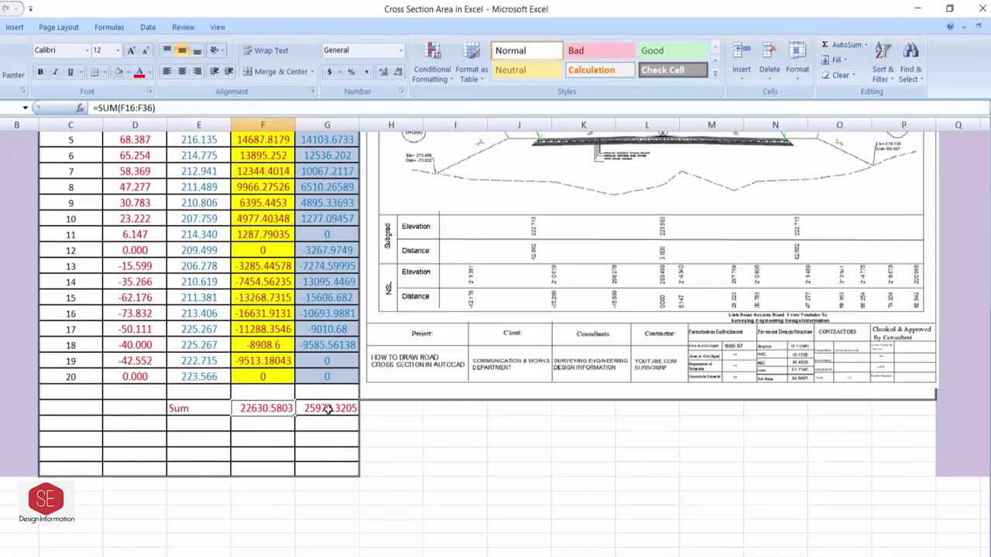
click(327, 409)
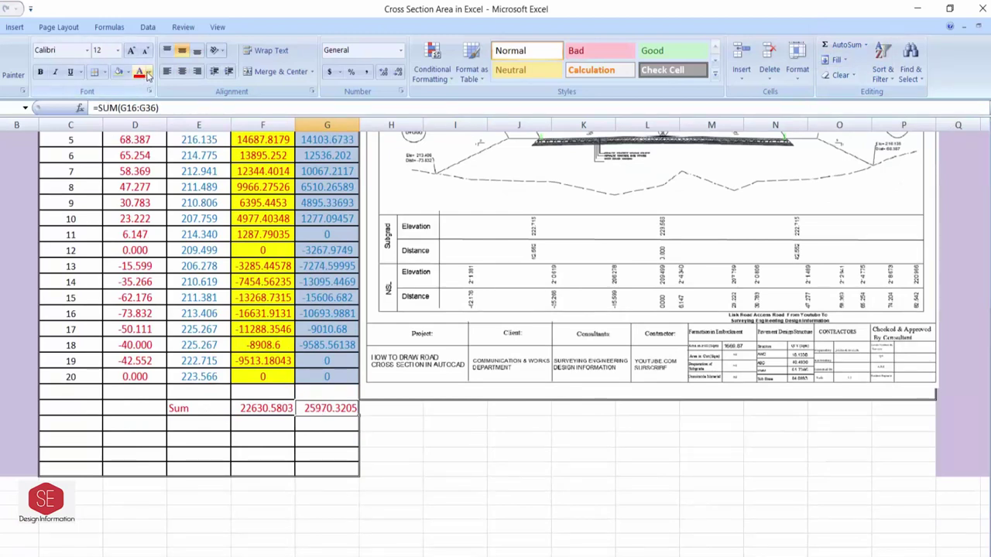
click(149, 72)
click(210, 192)
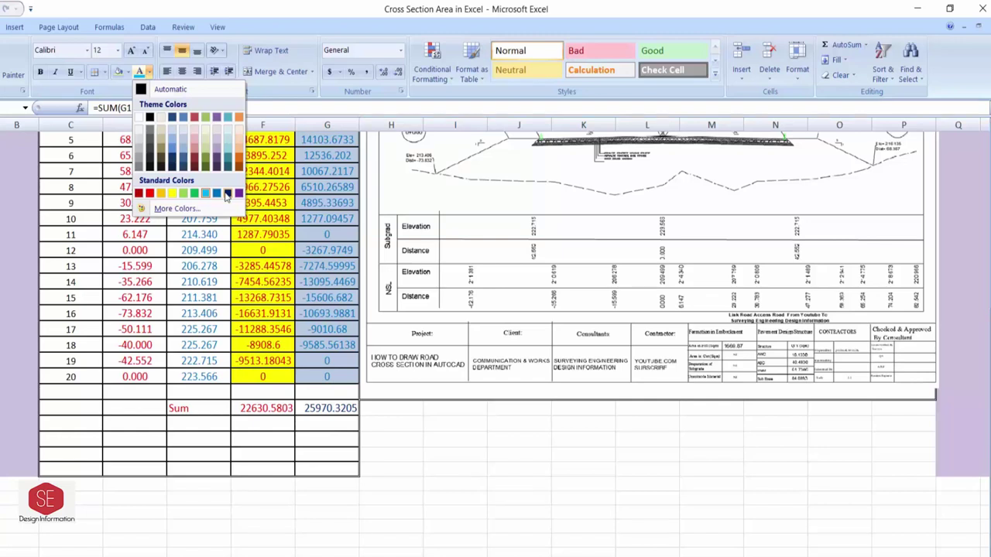
click(226, 195)
click(379, 474)
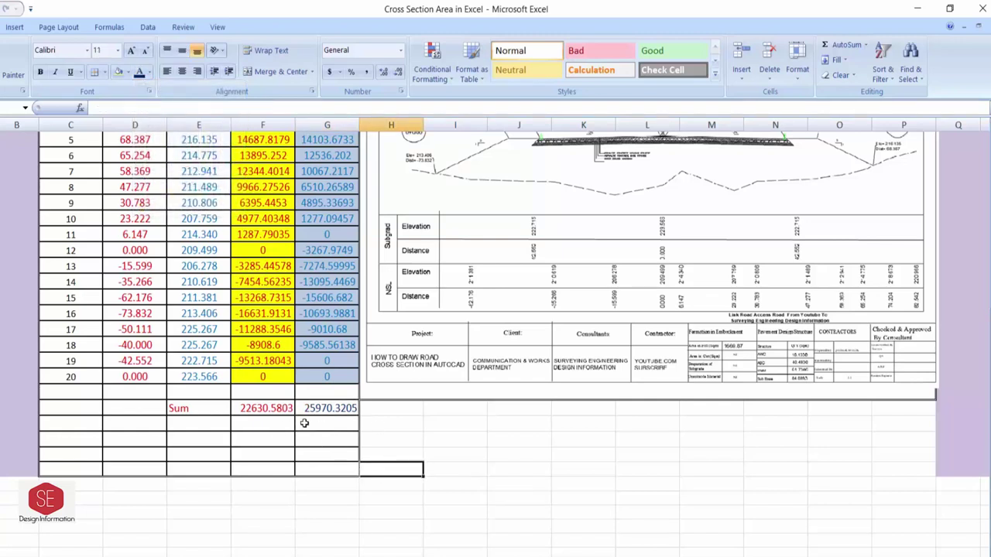
Step: Bold the Sum label and both totals, then select D22:E23 below them
drag(177, 409, 310, 407)
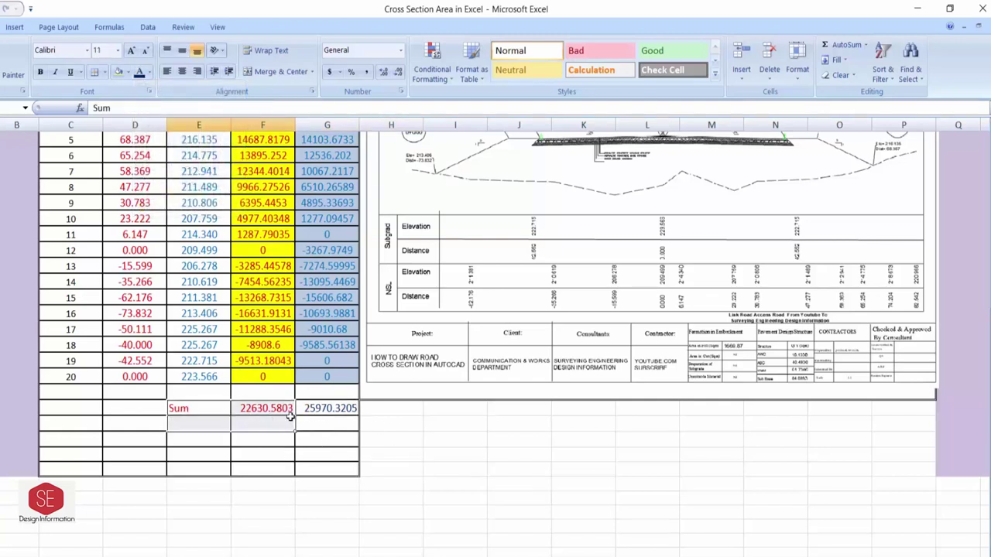
click(40, 72)
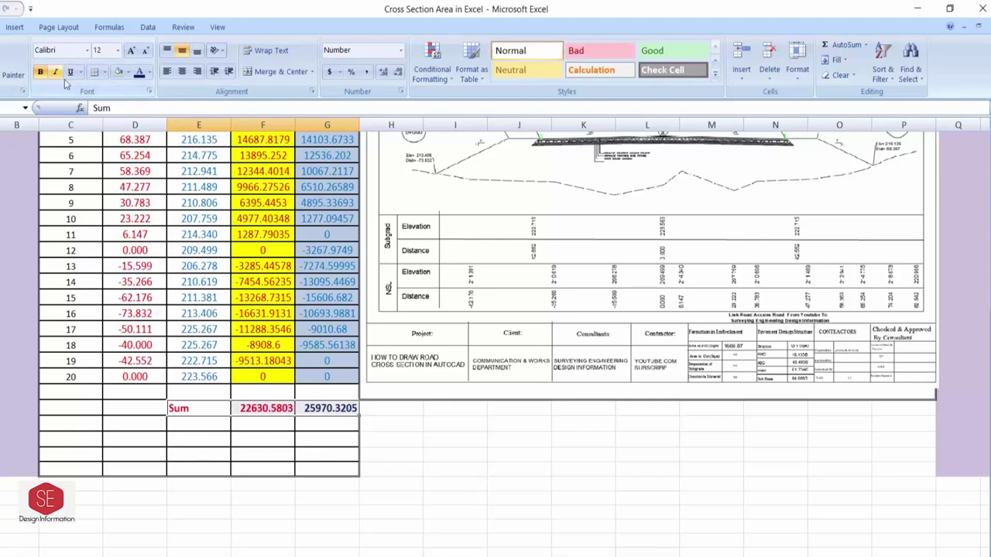
click(275, 440)
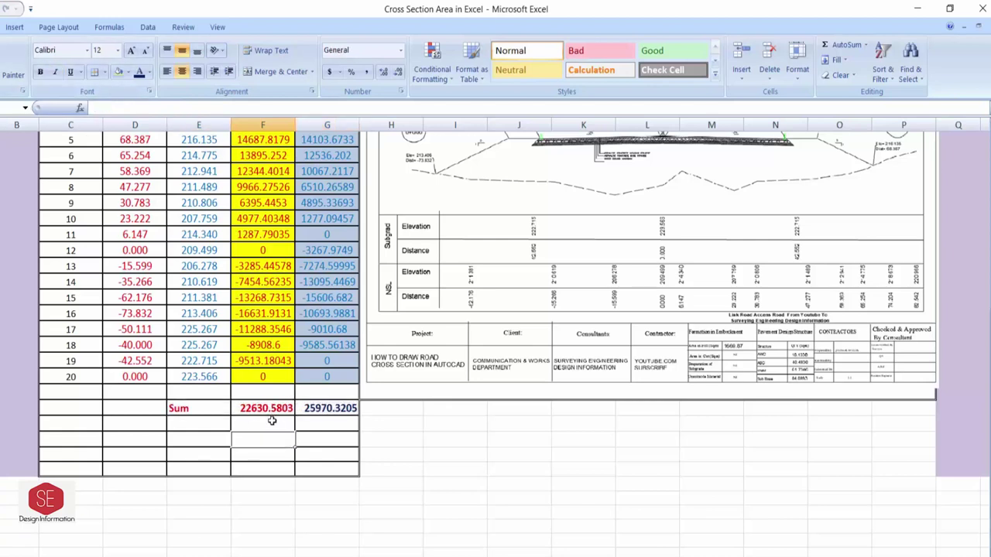
click(190, 428)
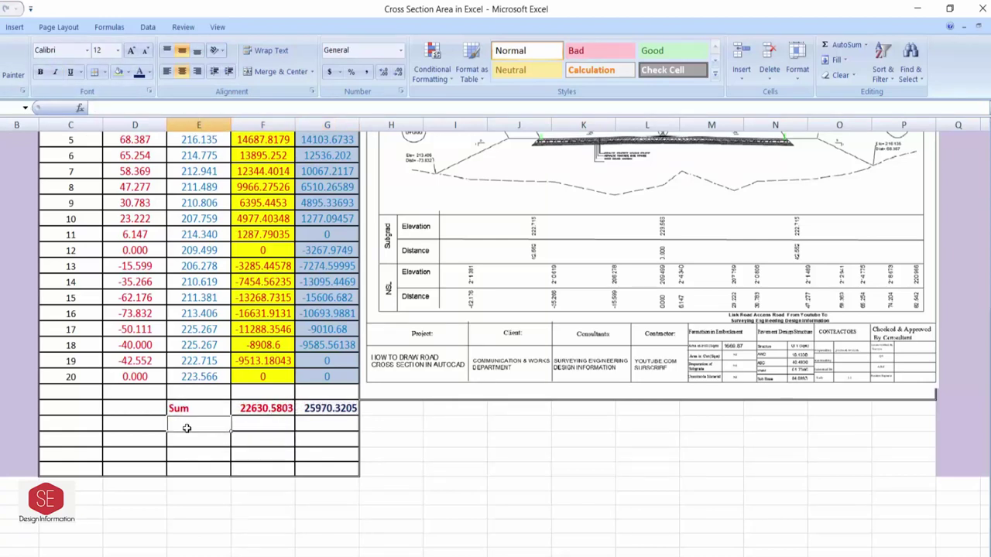
click(152, 427)
drag(153, 427, 183, 441)
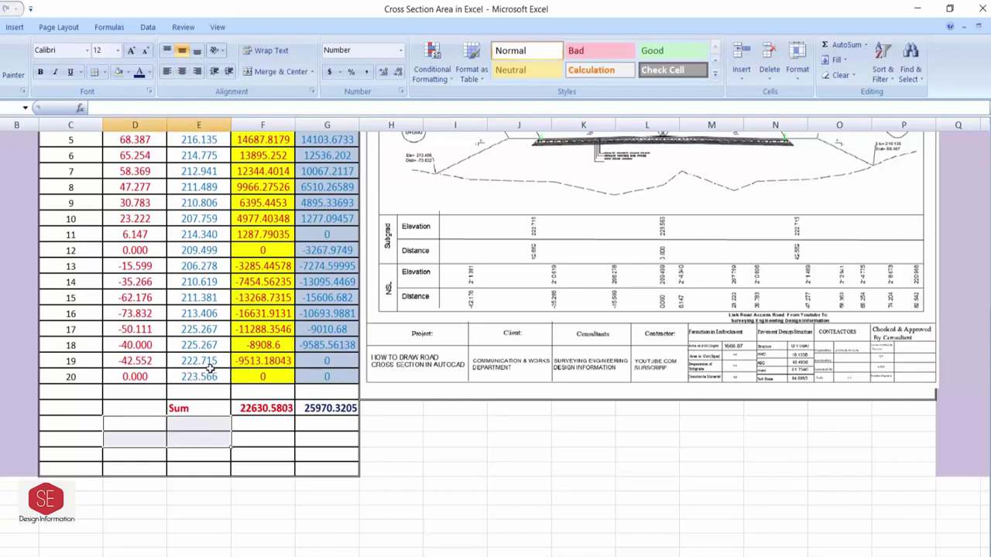
Step: Merge D22:E23 and enter a bold 'Area of Cross Section' label
click(277, 71)
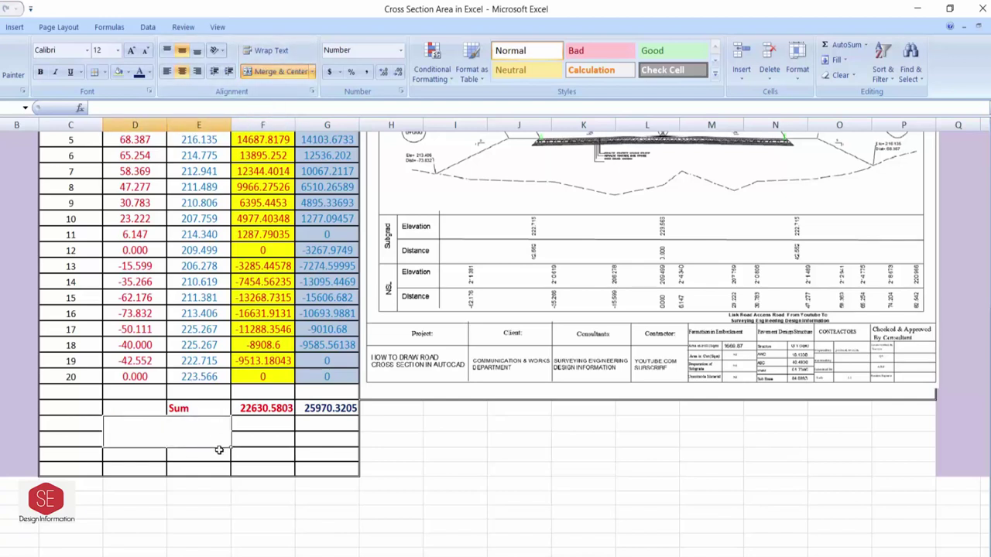
text(At)
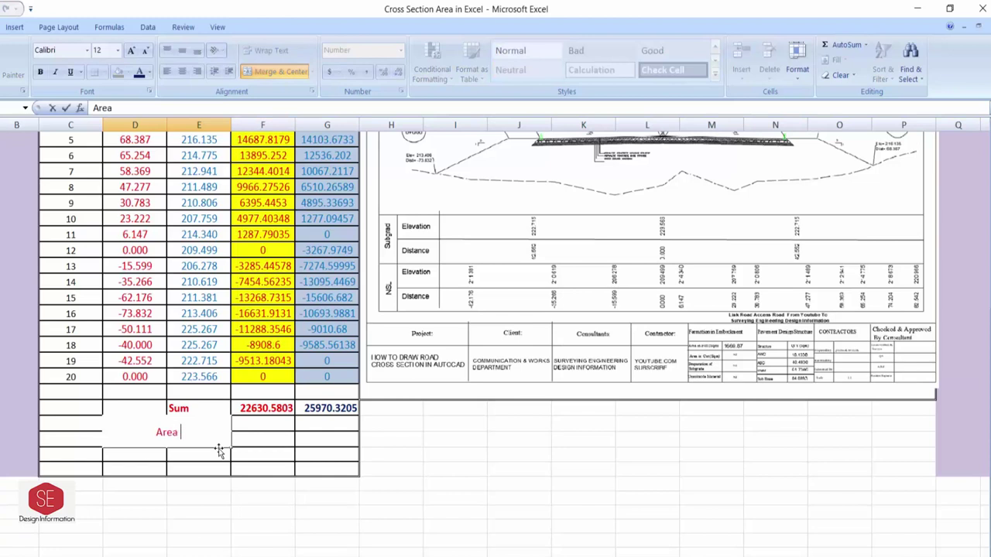
text(of Cross Sec)
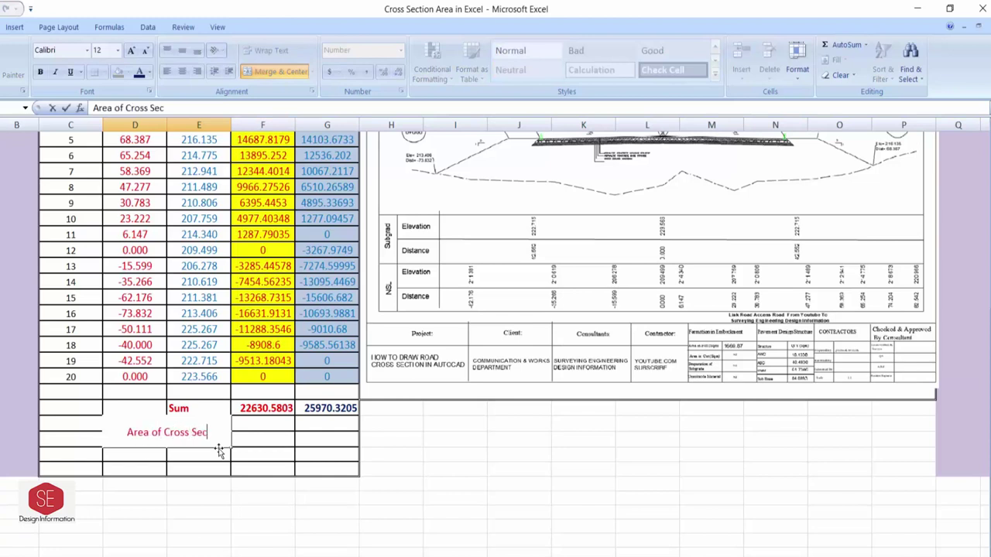
text(tion)
key(Return)
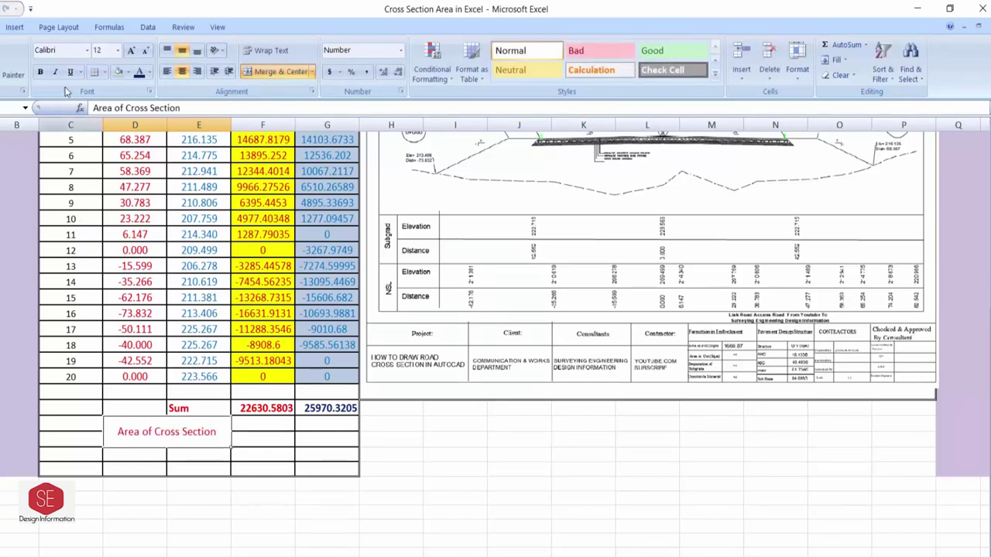
click(40, 71)
Step: Merge F22:G23 into one cell for the area result
click(256, 421)
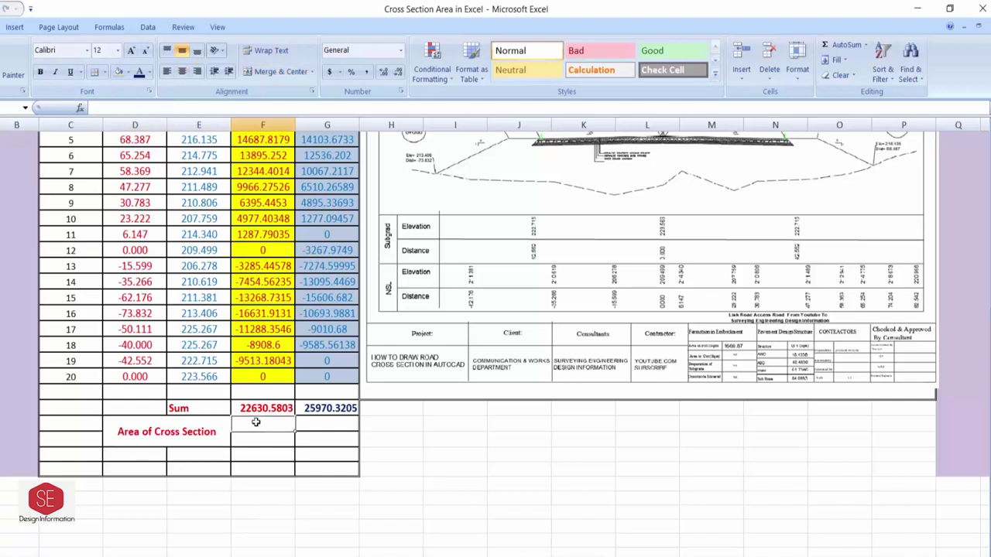
drag(251, 418, 315, 423)
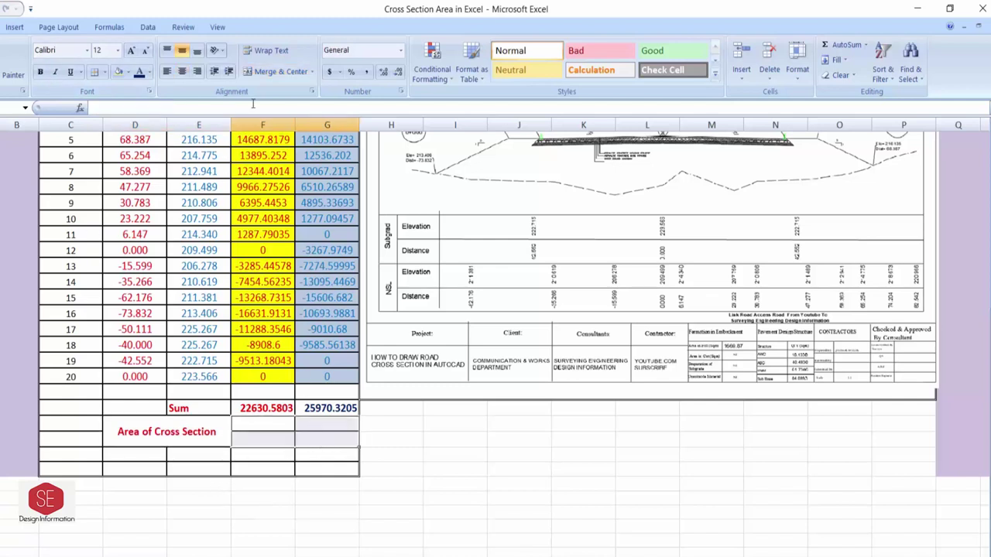
click(259, 71)
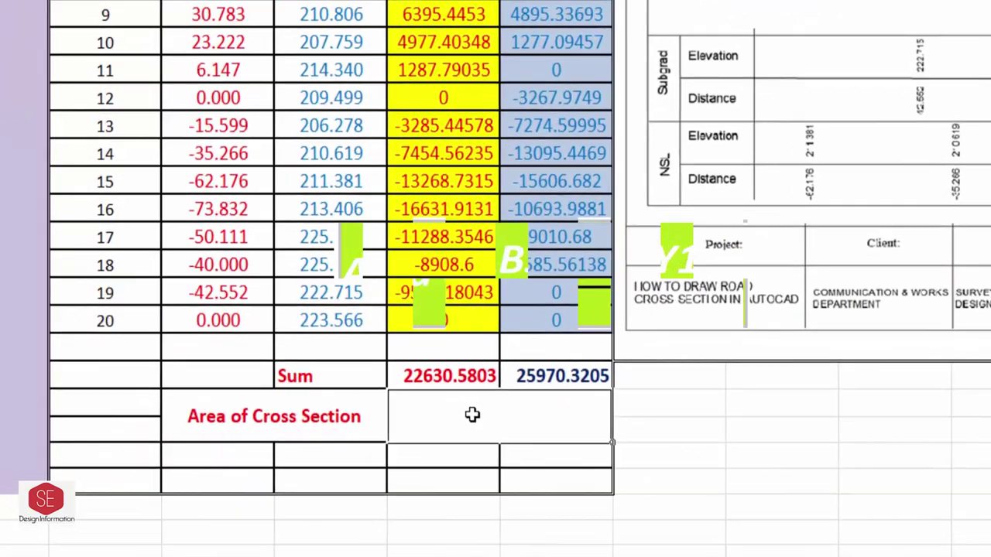
Step: Enter =ABS(F37-G37)/2 in the merged result cell, giving 1669.870066
text(=)
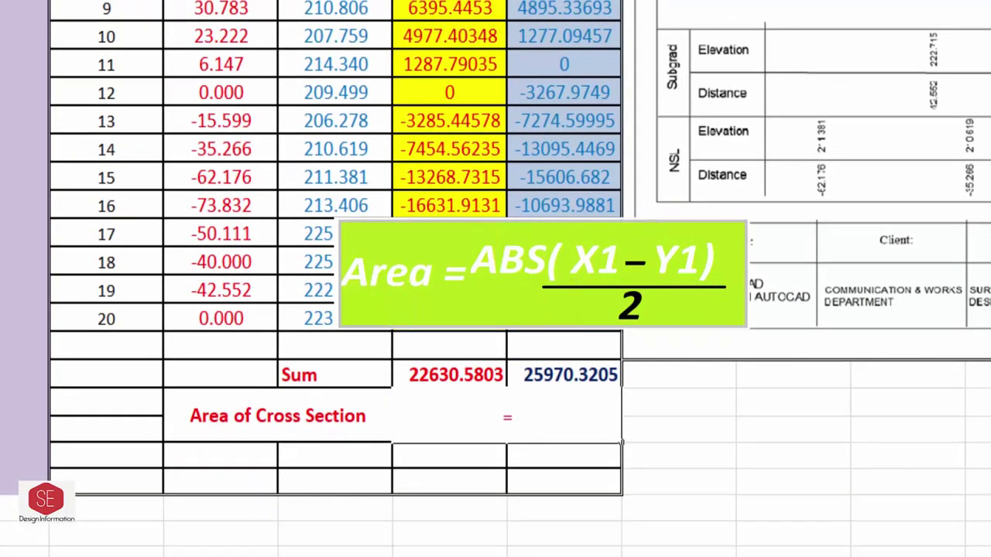
text(ab)
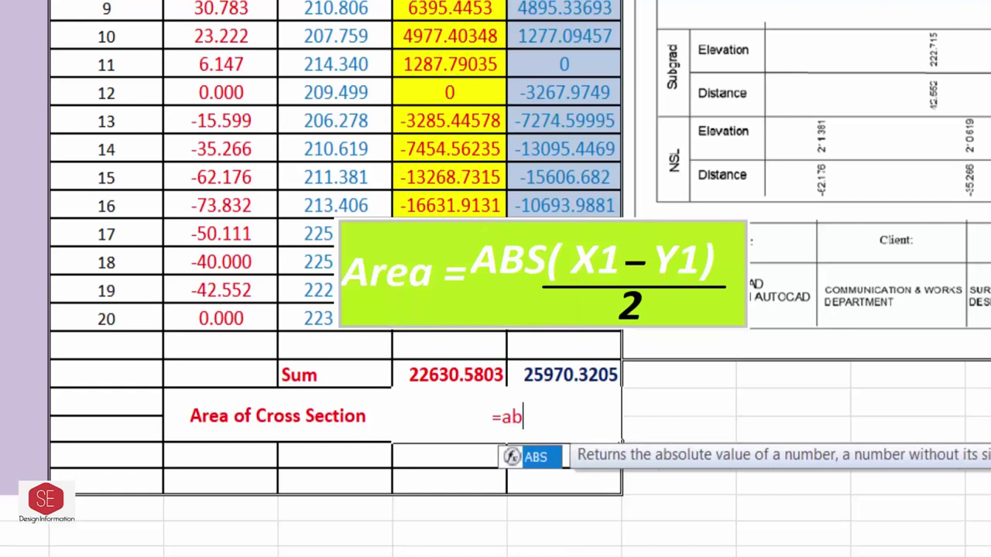
text(s)
double_click(538, 454)
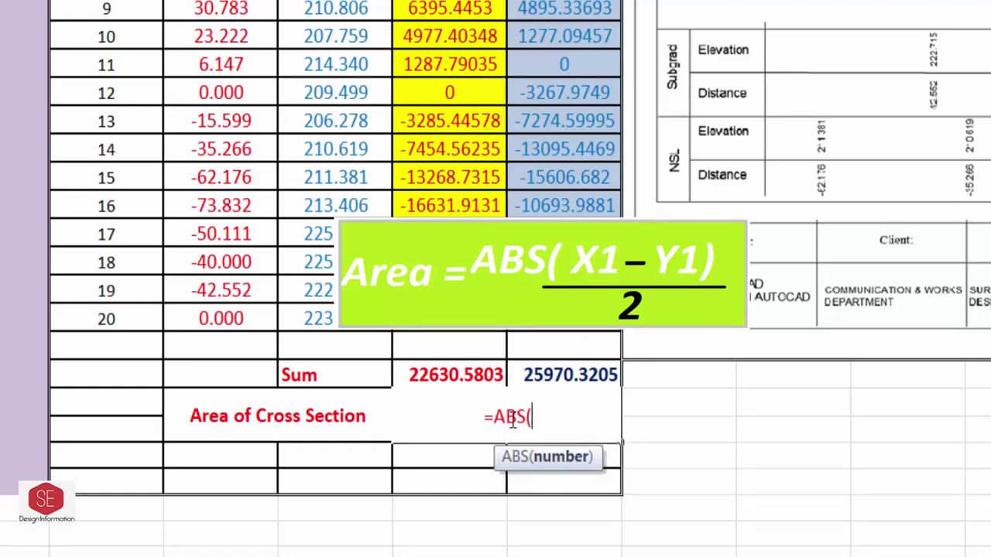
click(459, 377)
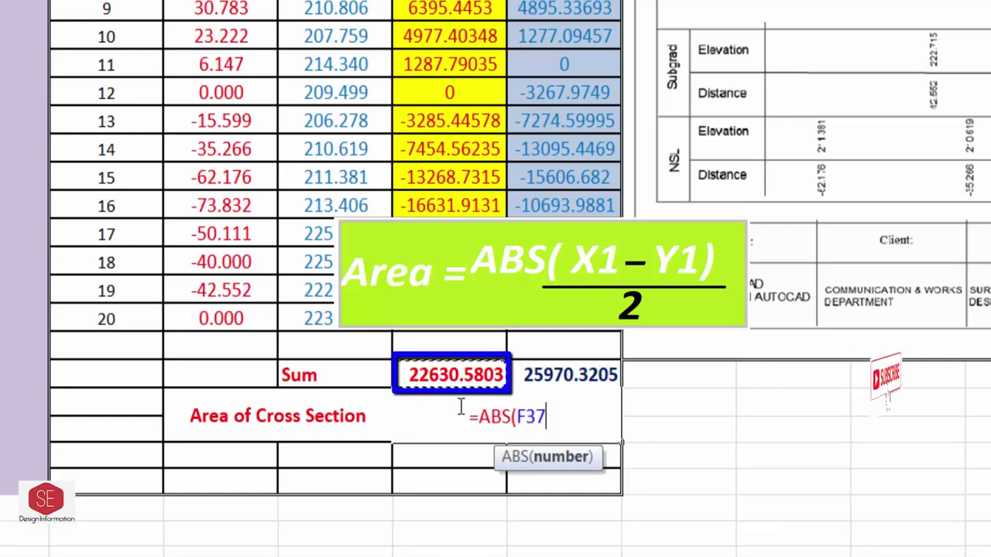
text(-)
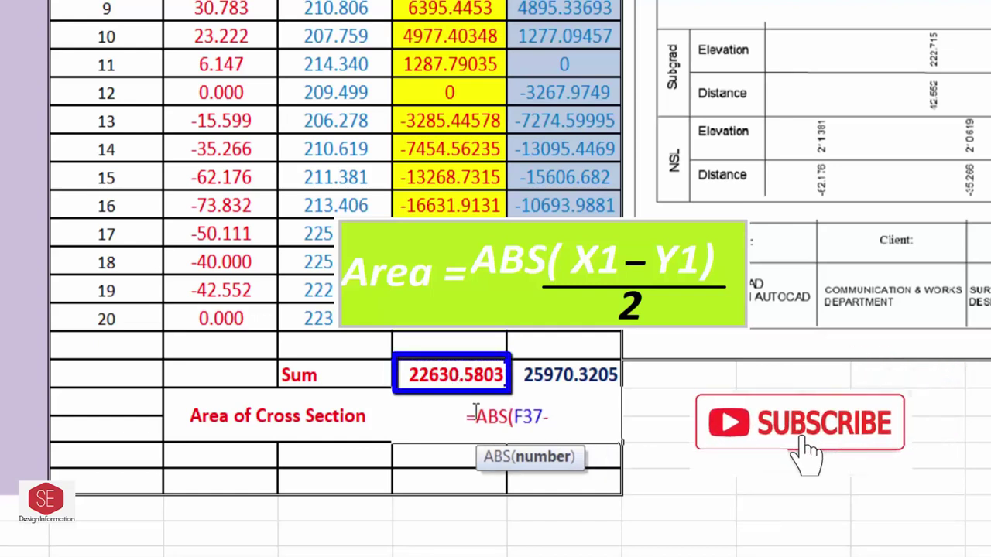
click(571, 374)
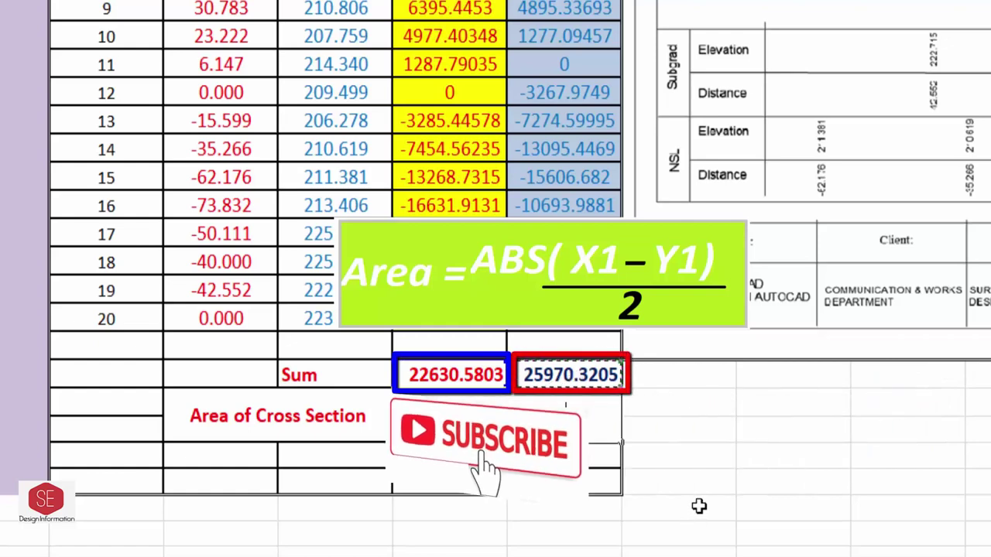
text())
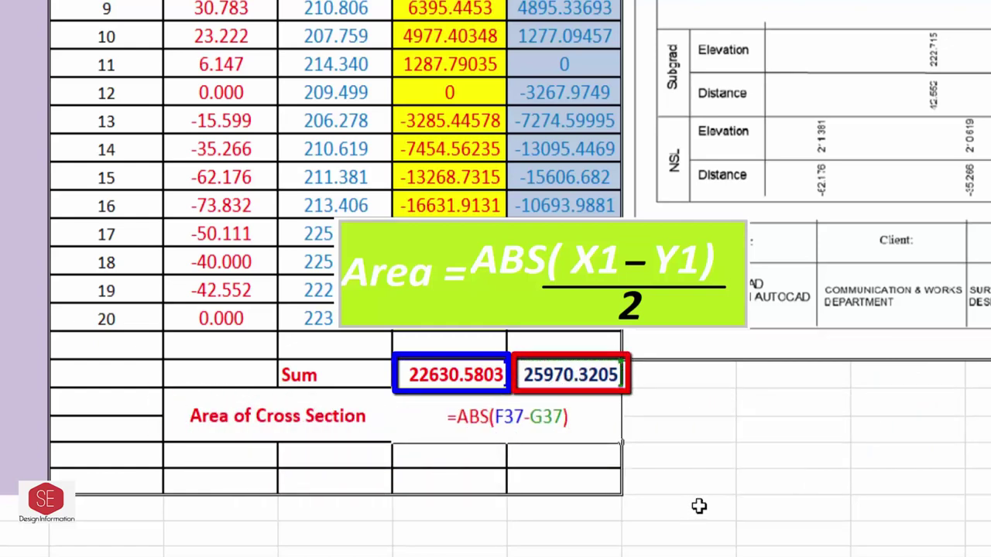
text(/2)
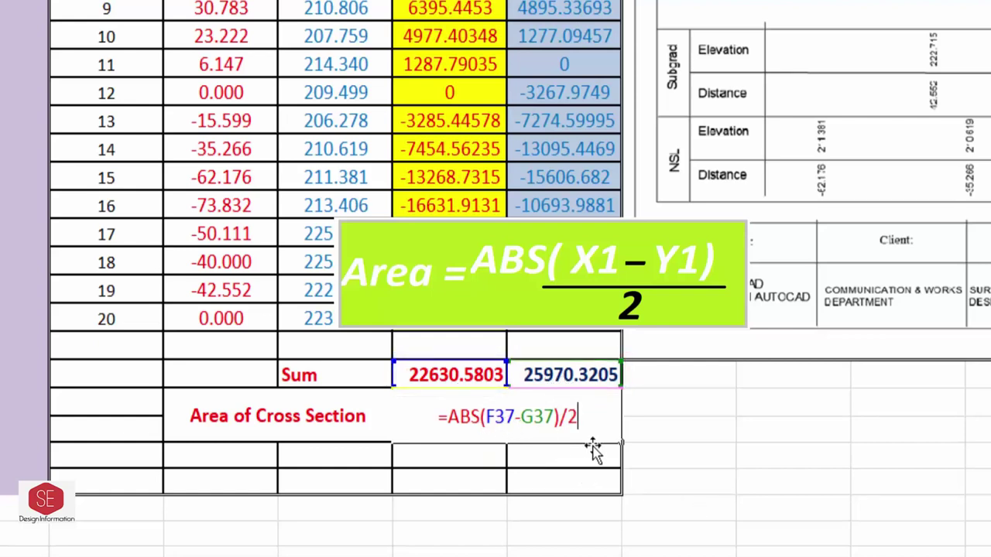
key(Return)
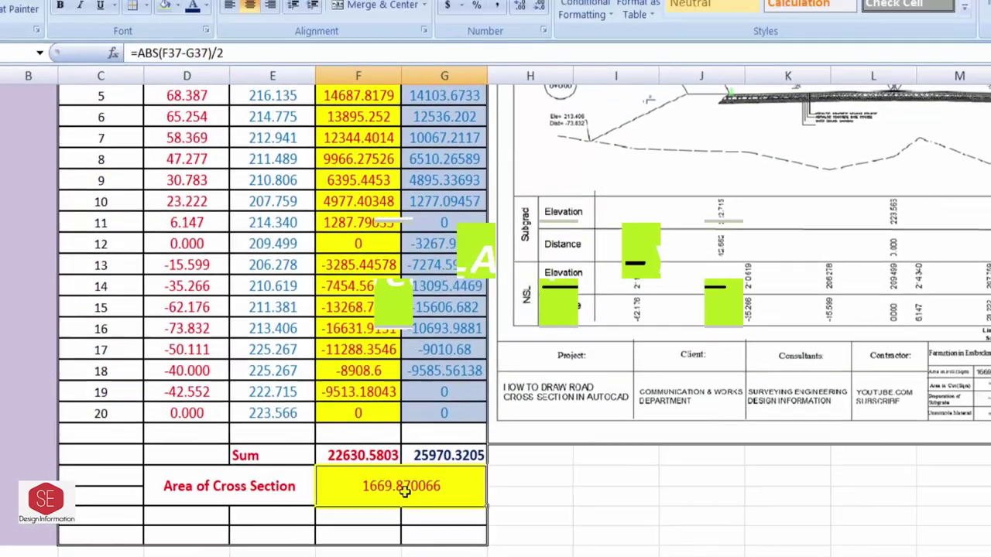
Step: Format the area result bold, 20-point and red
click(377, 507)
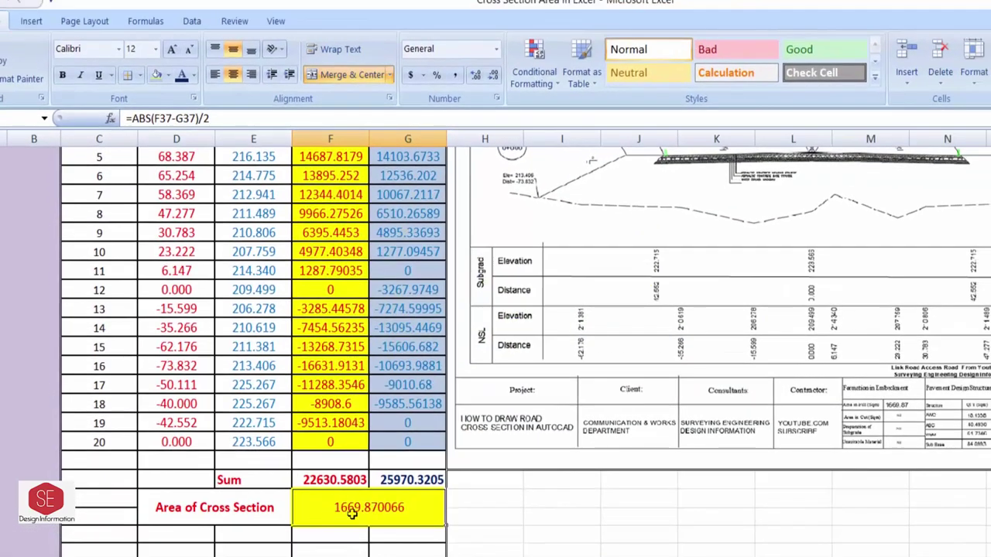
click(62, 75)
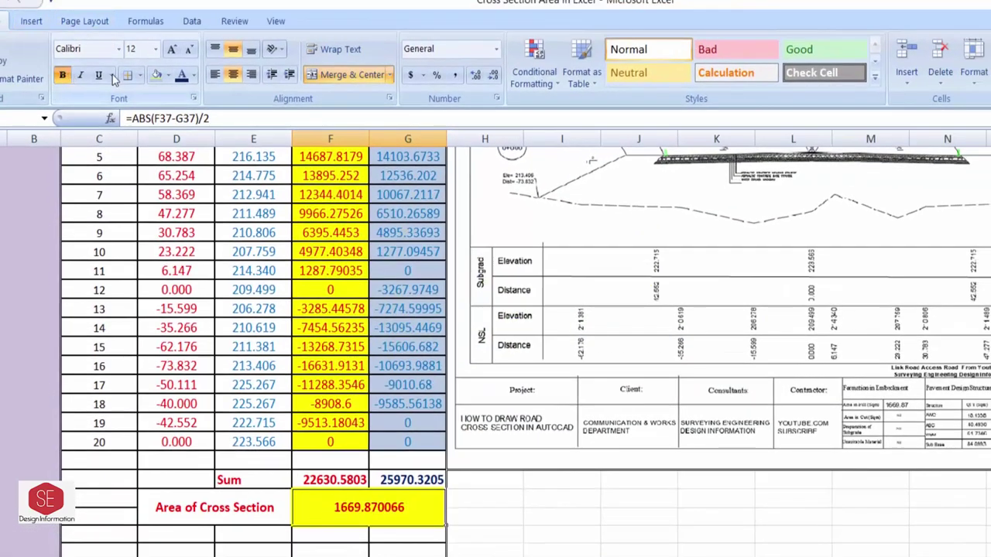
click(172, 49)
click(171, 48)
click(172, 49)
click(172, 49)
click(180, 78)
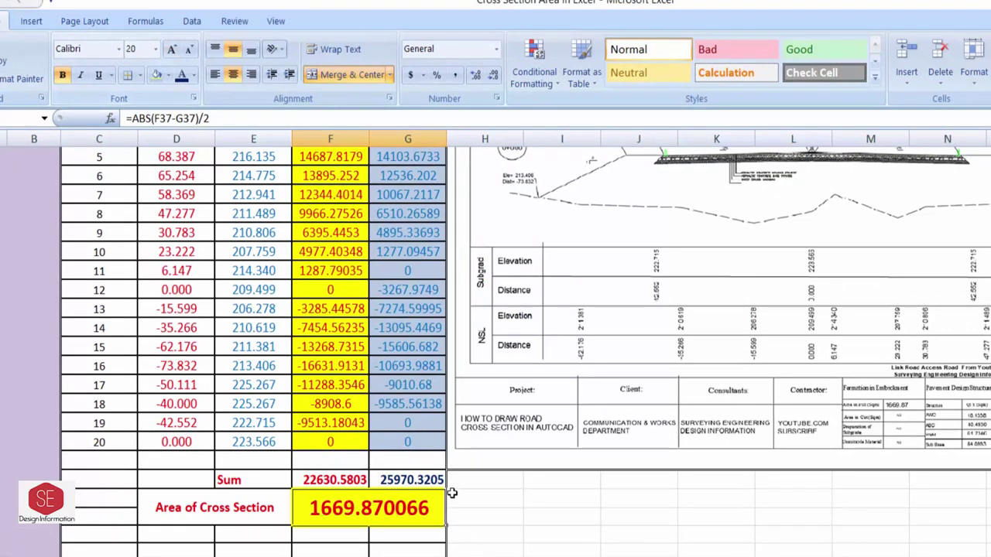
Step: Adjust the area result's decimals to show 1669.8701
click(451, 517)
click(374, 513)
click(495, 76)
click(496, 76)
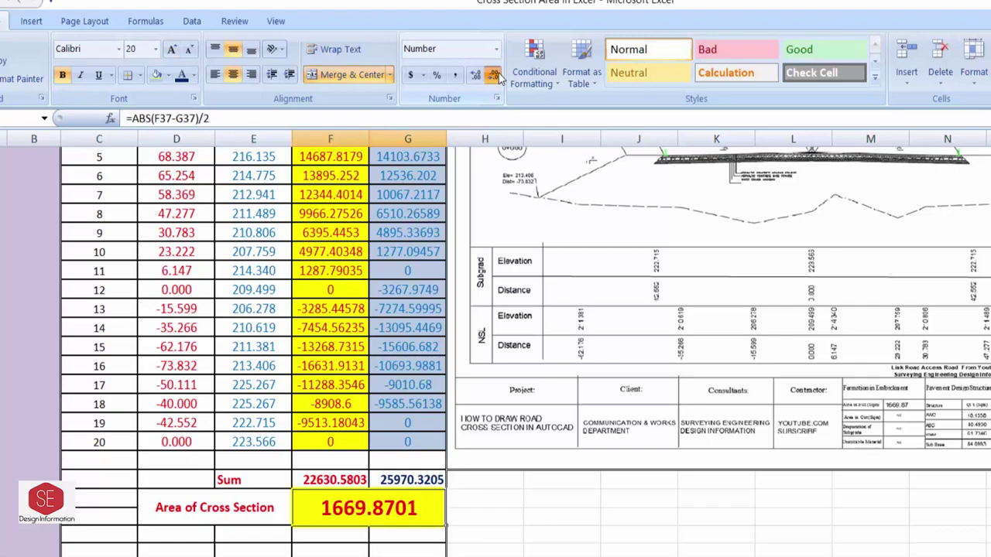
click(495, 76)
click(476, 77)
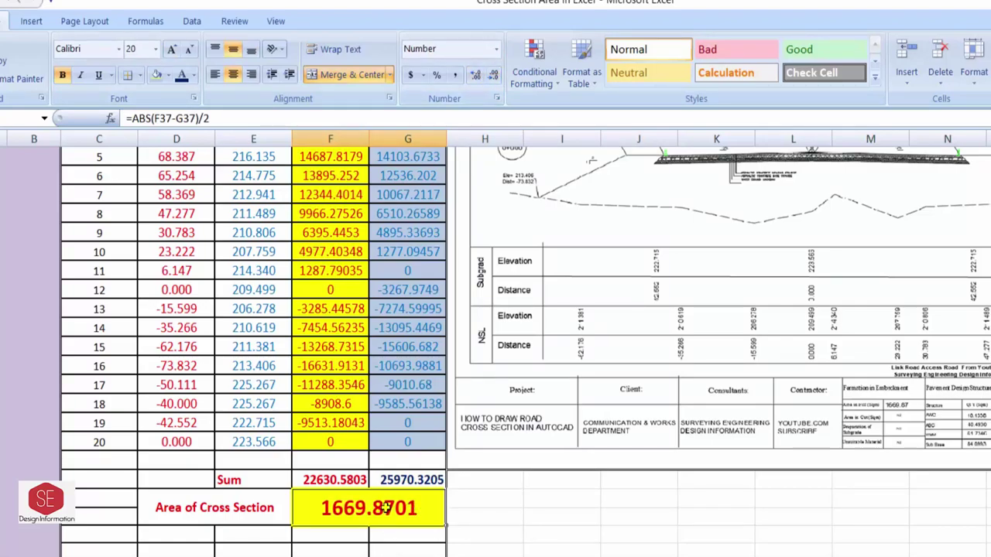
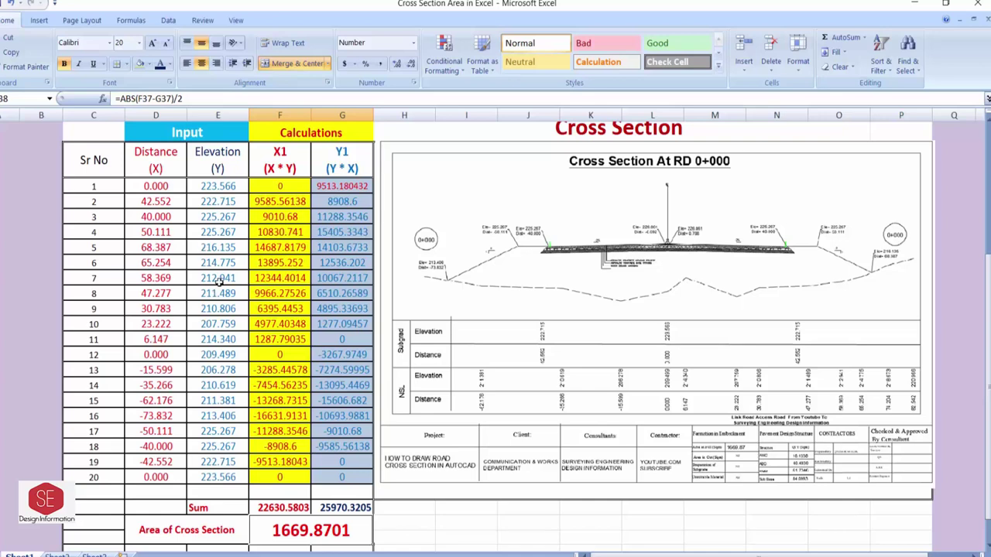
Step: Drag the pasted cross-section drawing to the right, clear of the Area Cross Section block
scroll(172, 269, up, 1)
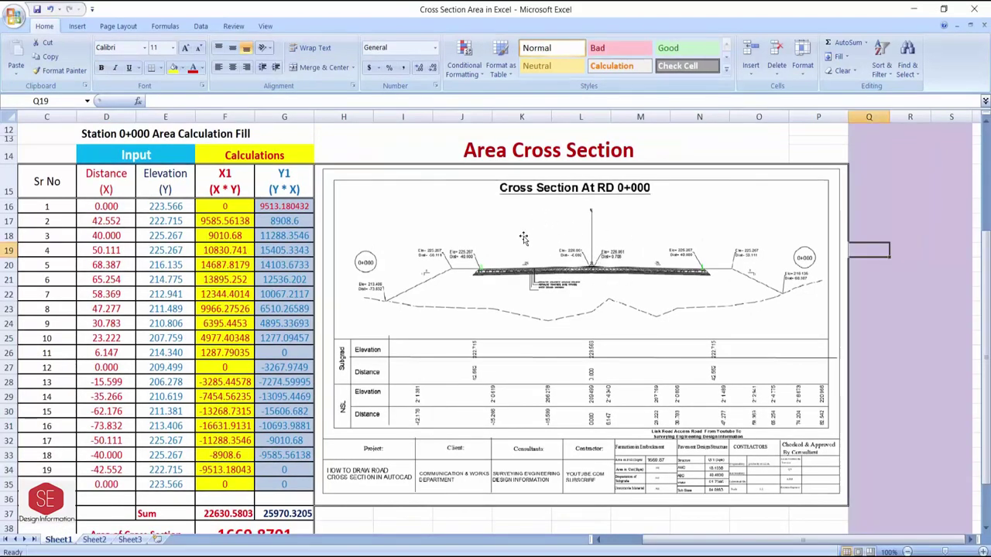
click(494, 239)
mouse_move(456, 242)
mouse_down()
mouse_move(843, 250)
mouse_move(809, 237)
mouse_move(863, 206)
mouse_up()
click(480, 197)
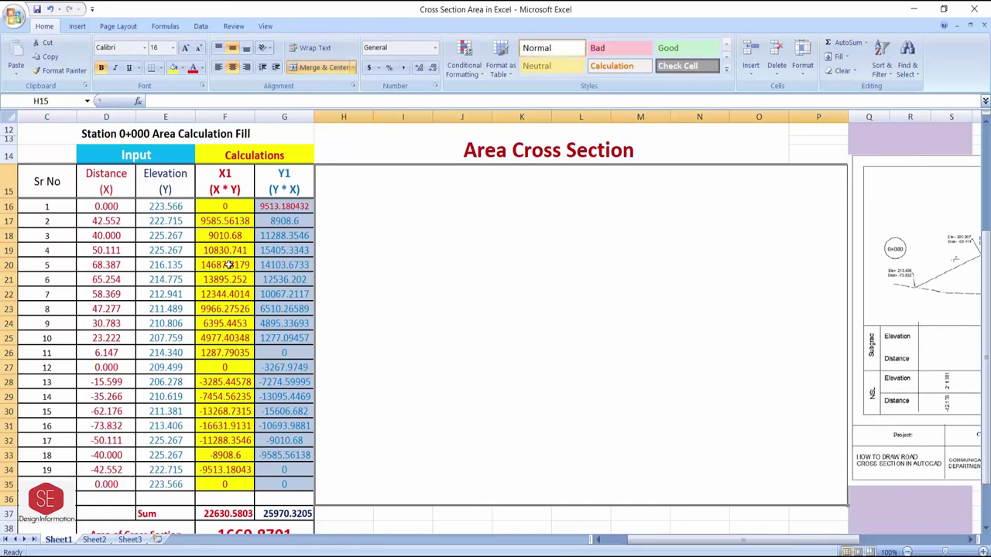
click(105, 204)
click(153, 205)
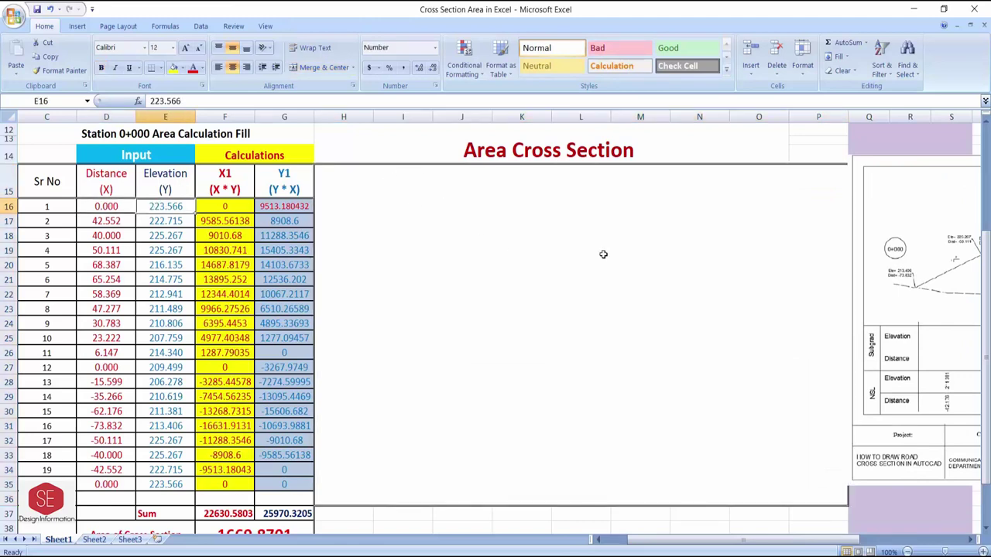
drag(665, 540, 714, 540)
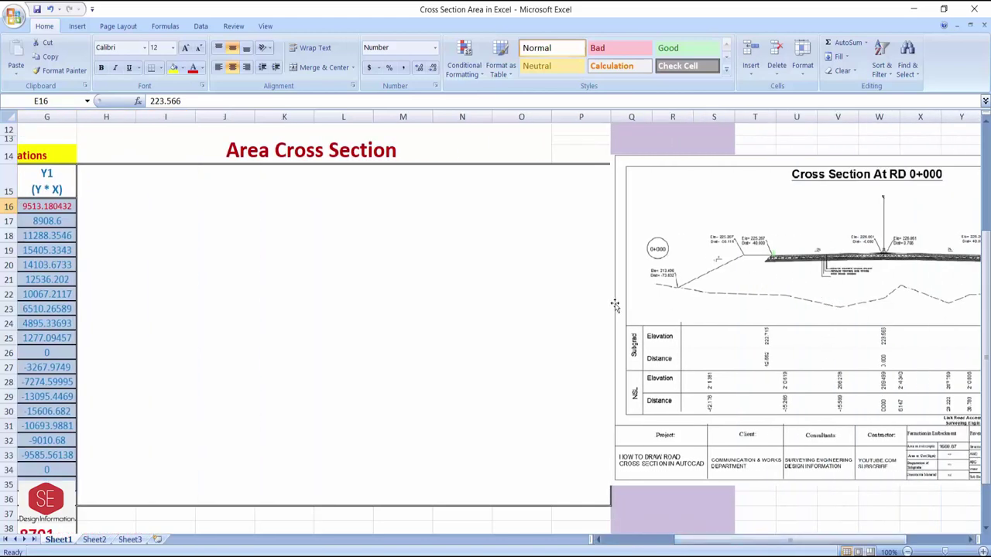
drag(701, 542, 628, 542)
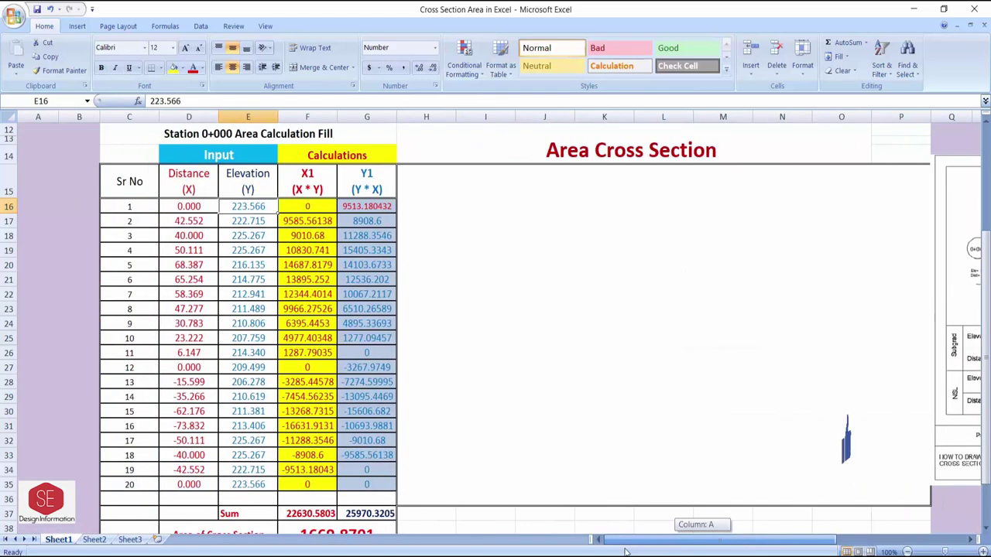
Step: Plot D16:E35 as a Scatter with Straight Lines and Markers chart
click(181, 206)
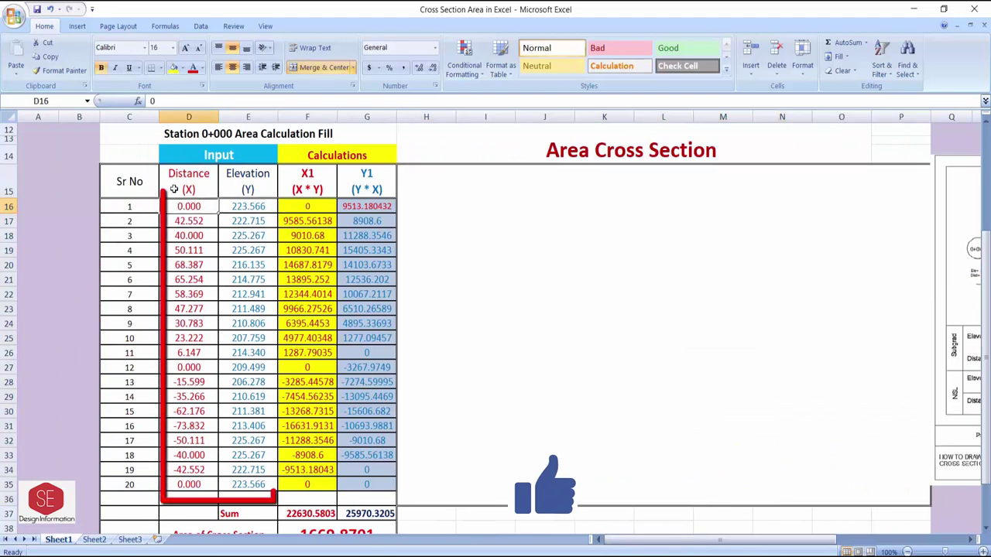
drag(180, 207, 246, 485)
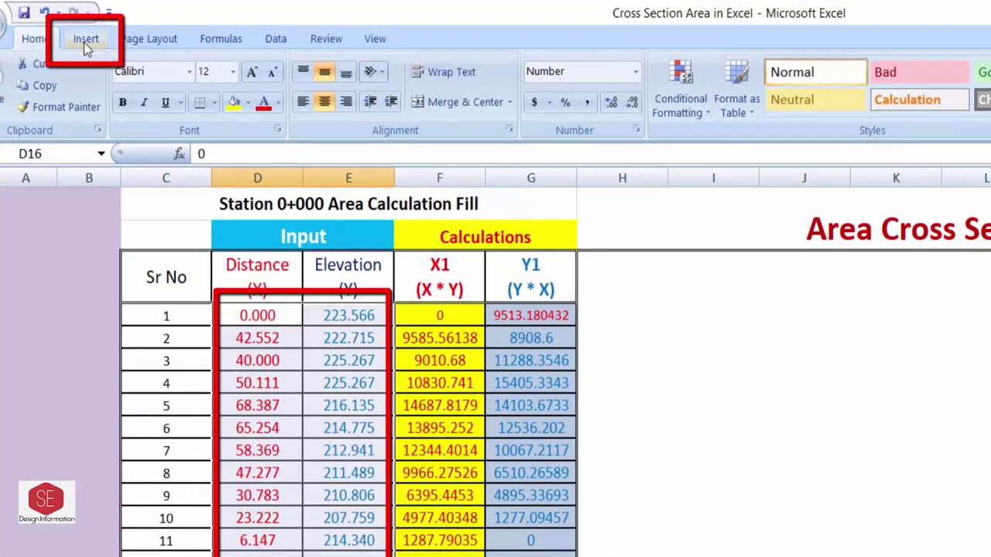
click(85, 46)
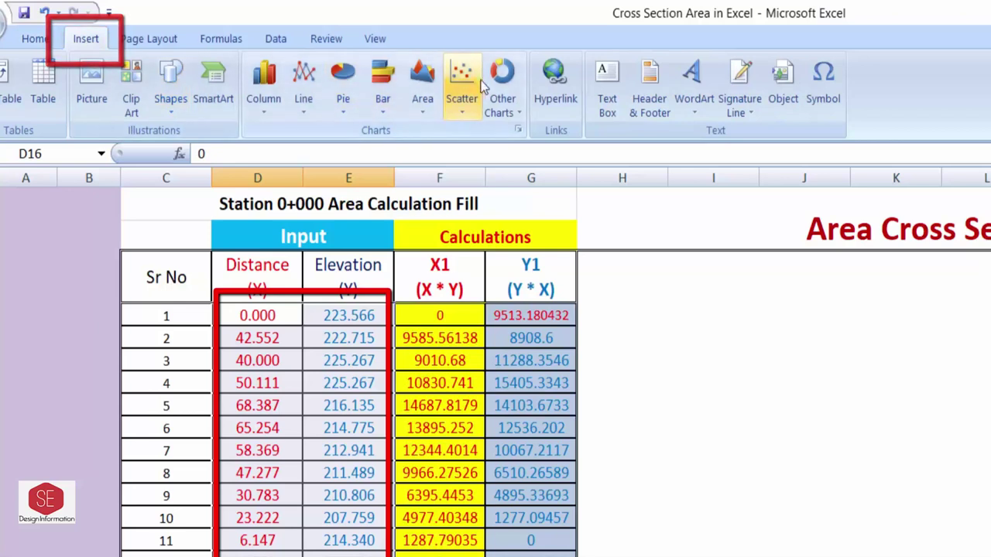
click(465, 112)
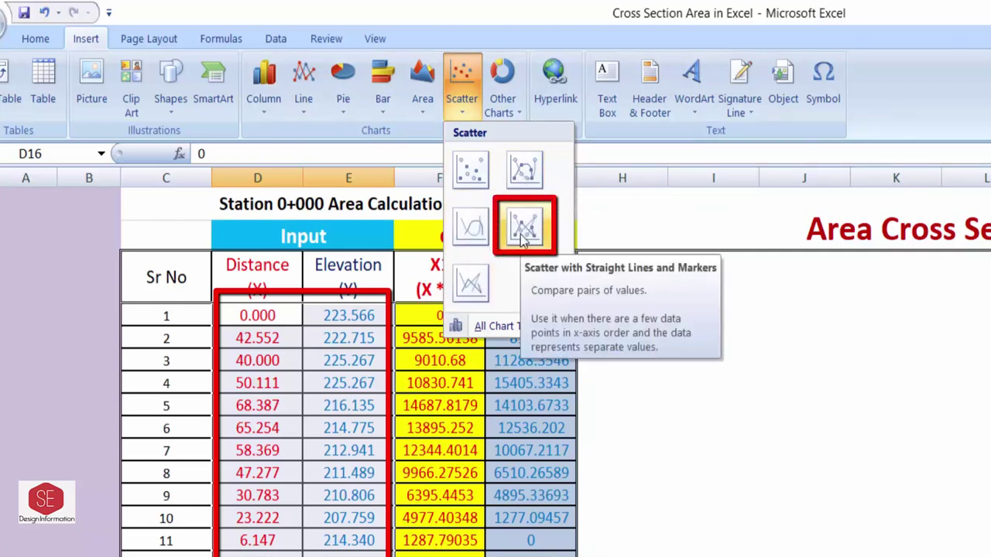
click(523, 241)
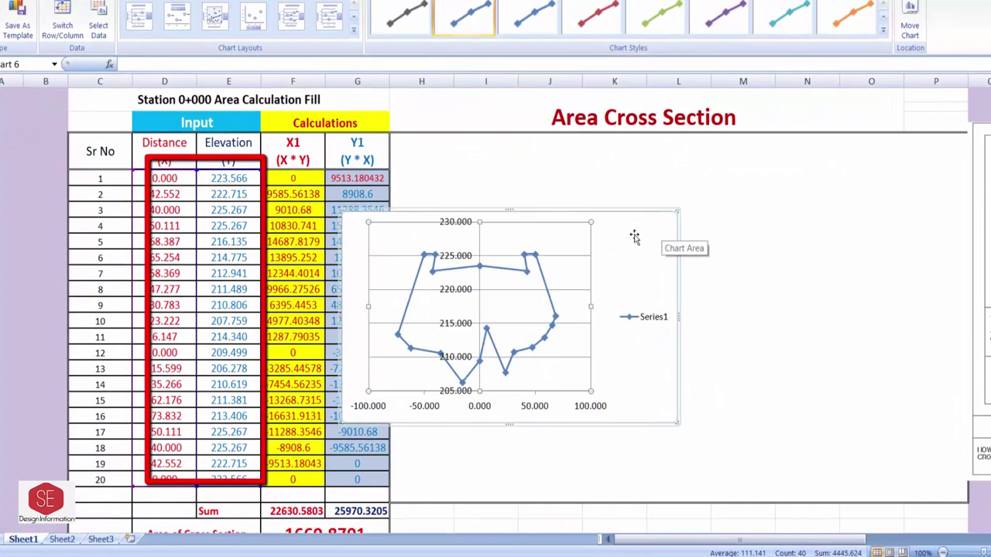
Step: Move the chart beside the table and resize it to fill the empty area
drag(634, 236, 788, 188)
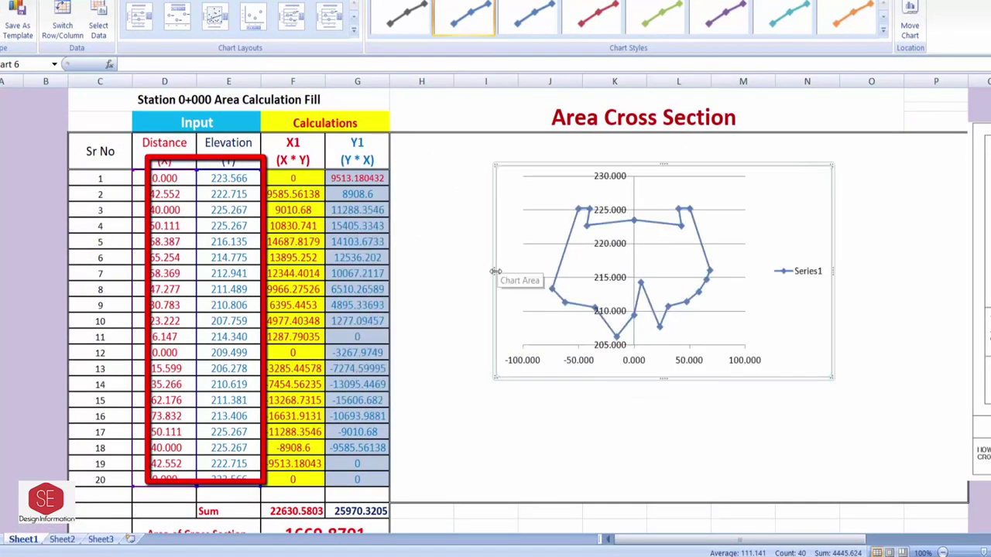
drag(499, 271, 390, 293)
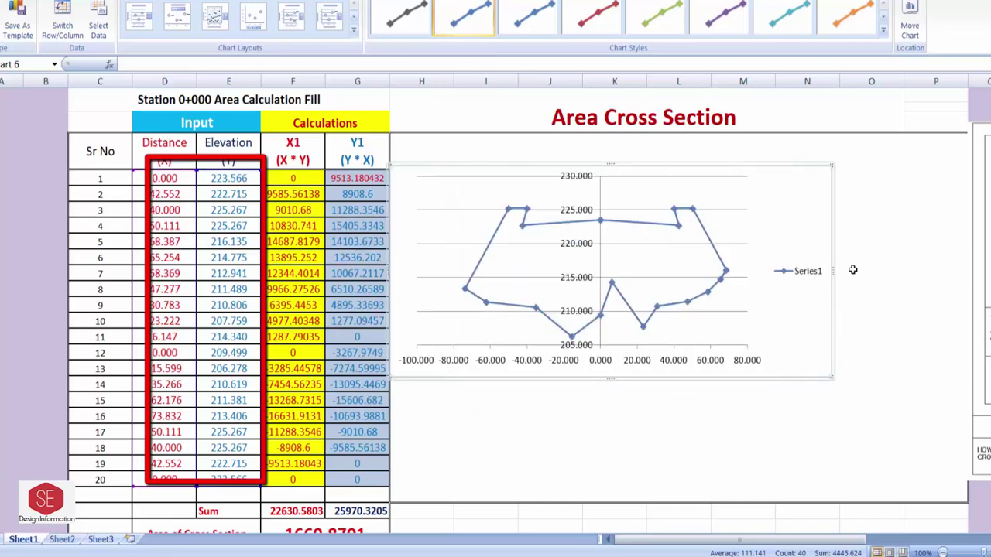
drag(831, 277, 969, 279)
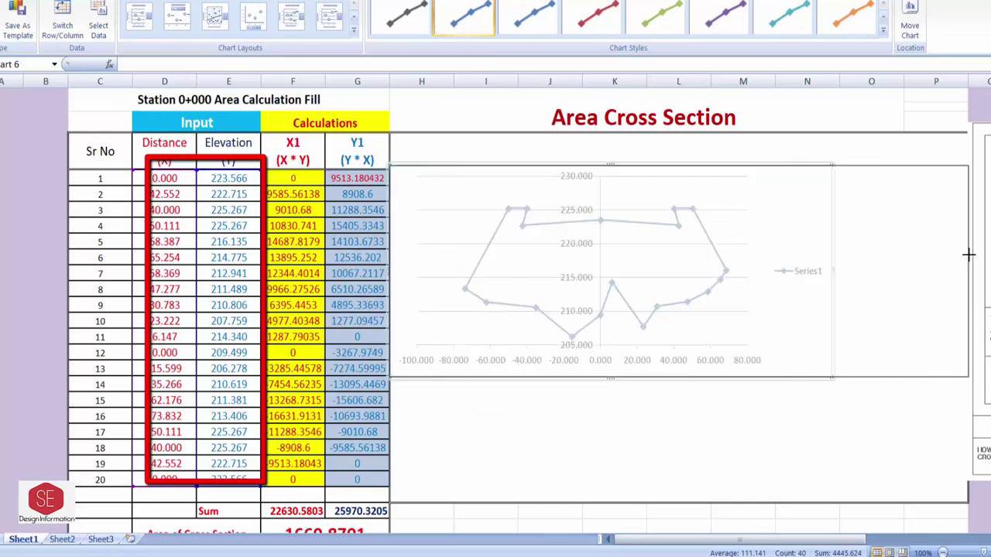
drag(680, 379, 678, 319)
Step: Delete the chart's vertical axis labels
click(651, 230)
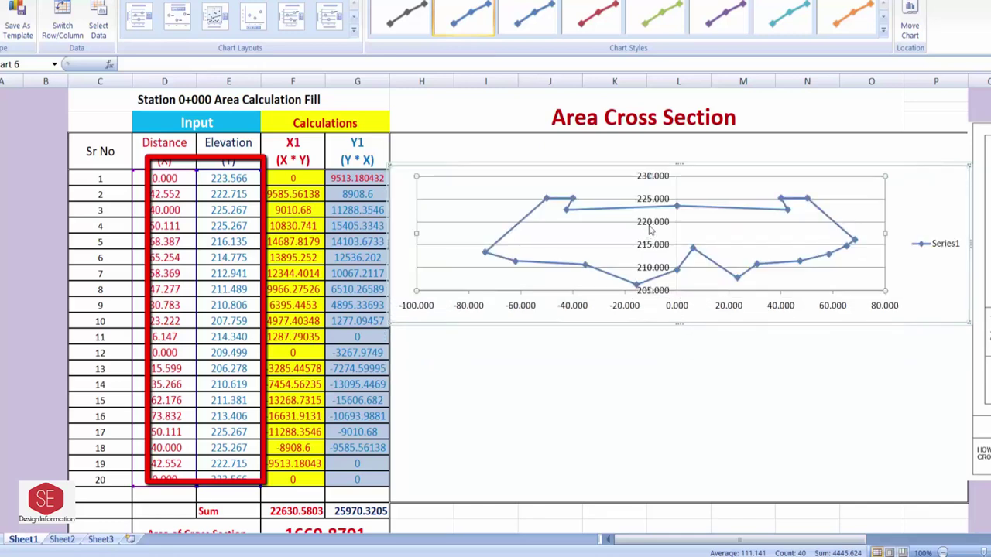
click(648, 199)
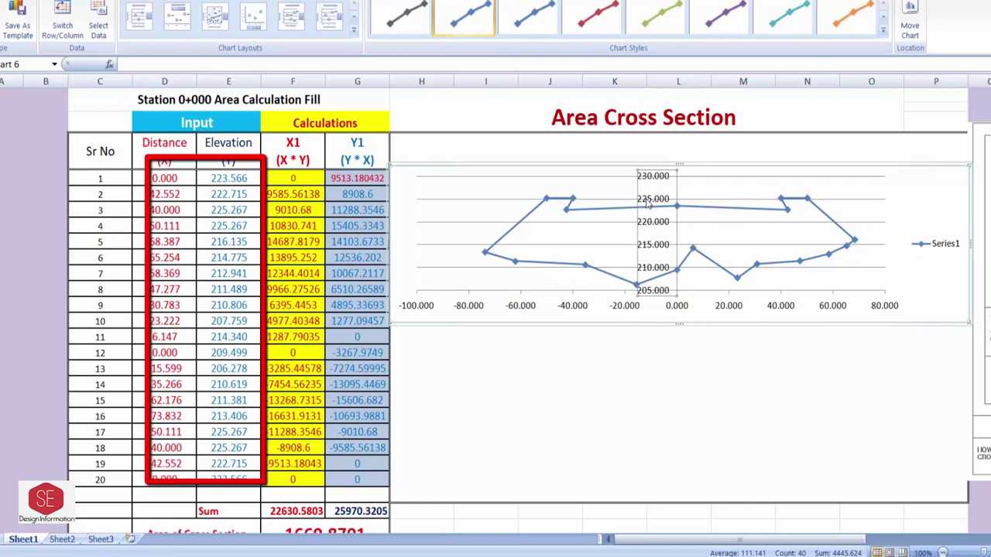
key(Delete)
click(925, 246)
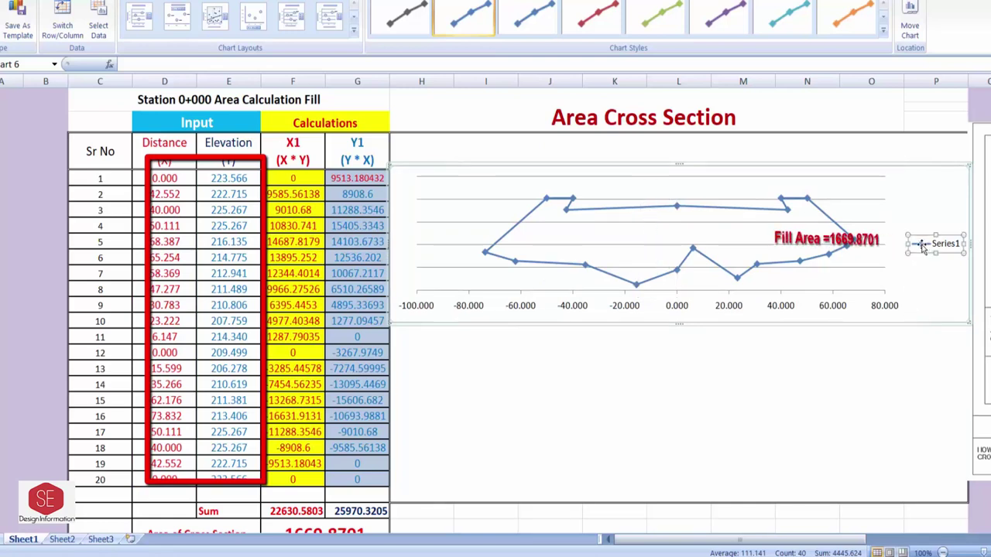
key(Delete)
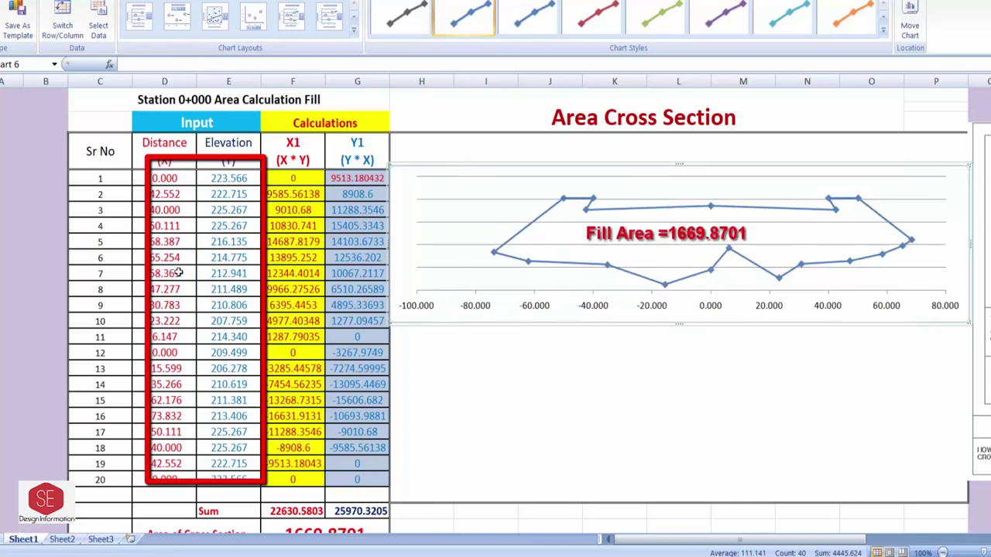
click(165, 225)
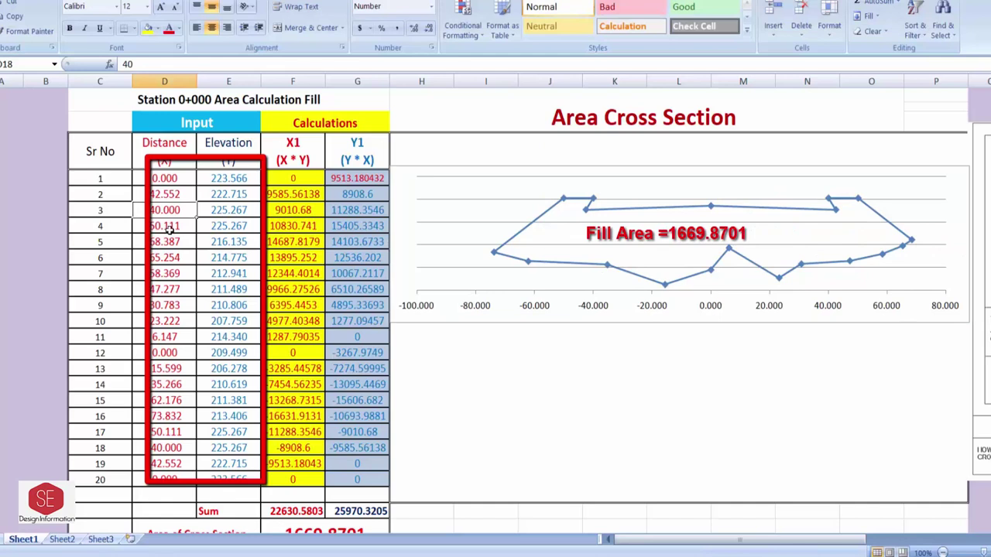
click(587, 215)
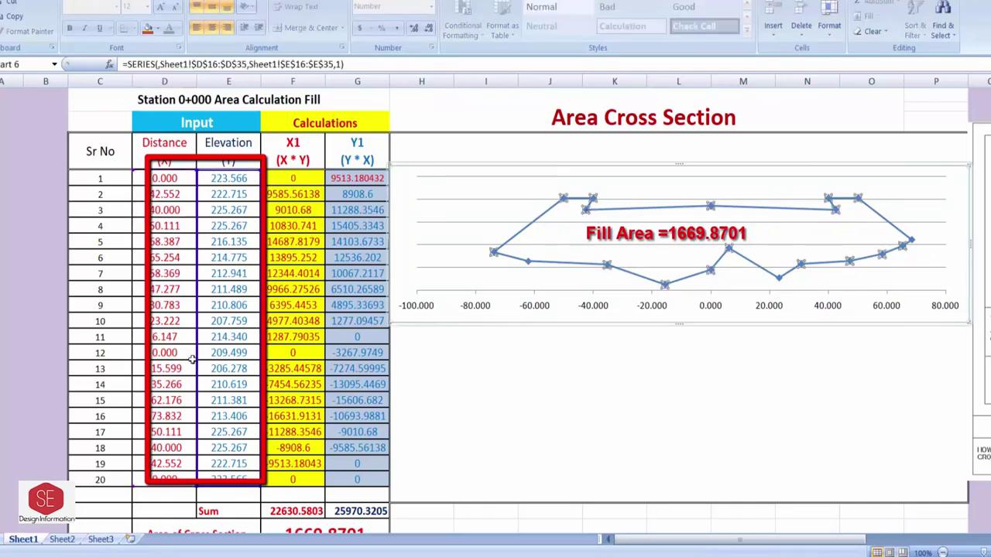
click(162, 179)
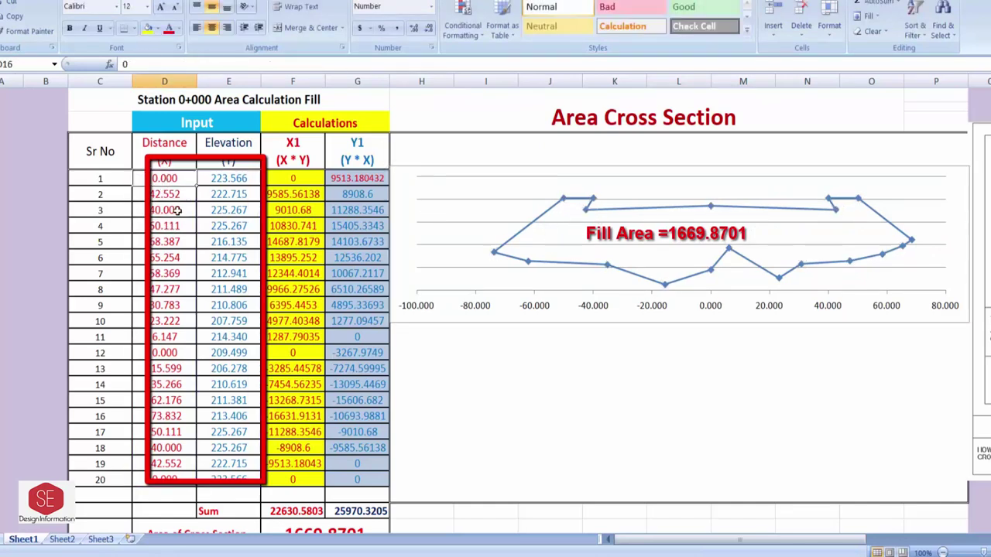
text(10)
key(Return)
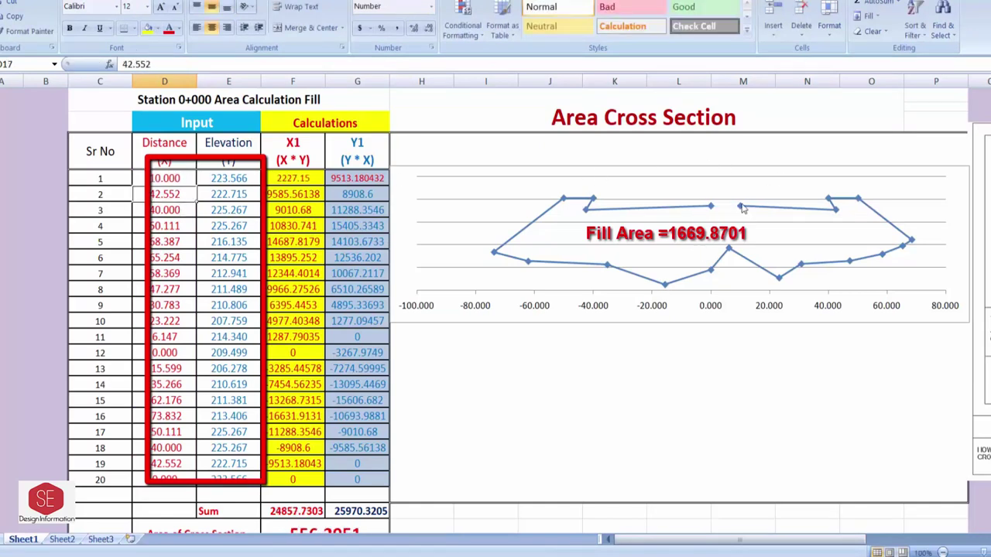
click(169, 179)
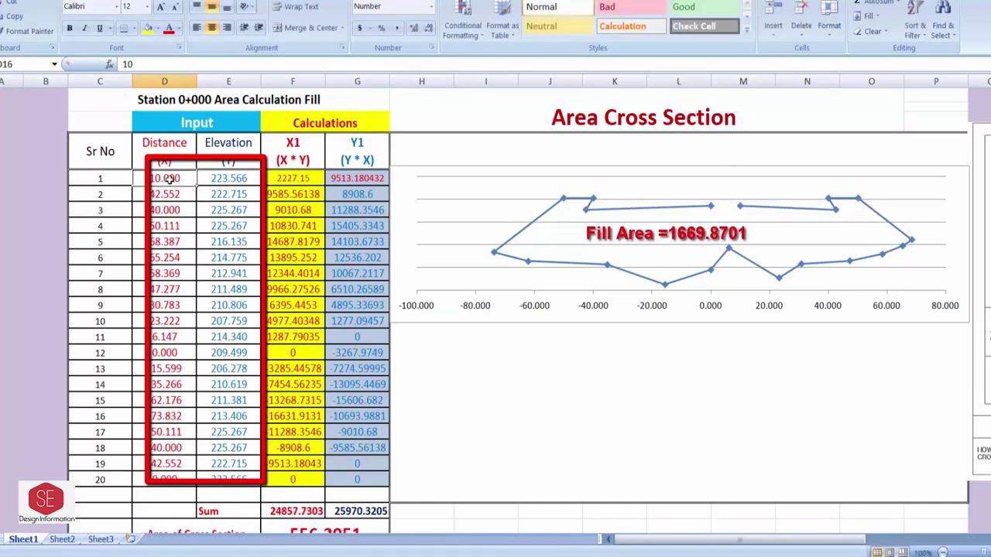
text(0)
key(Return)
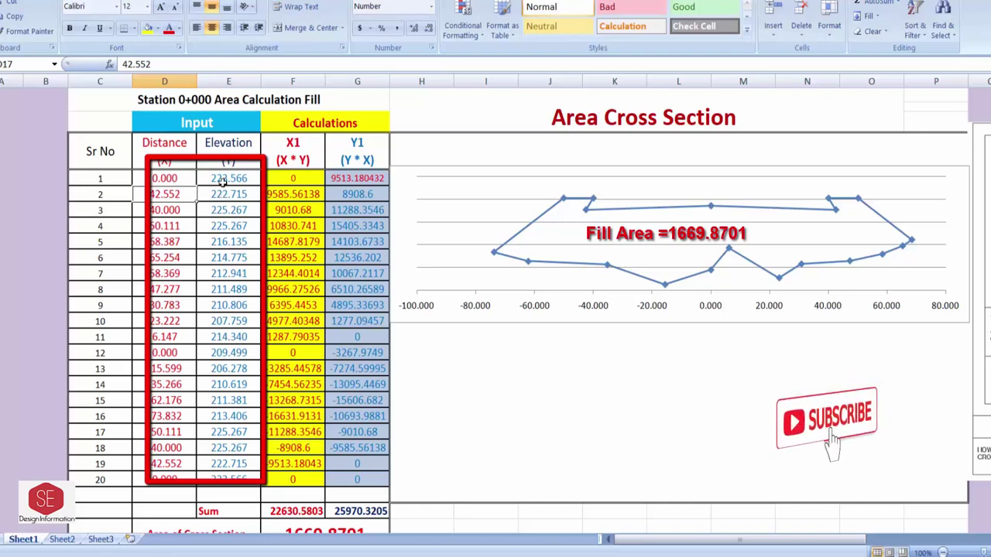
click(229, 184)
text(100)
key(Return)
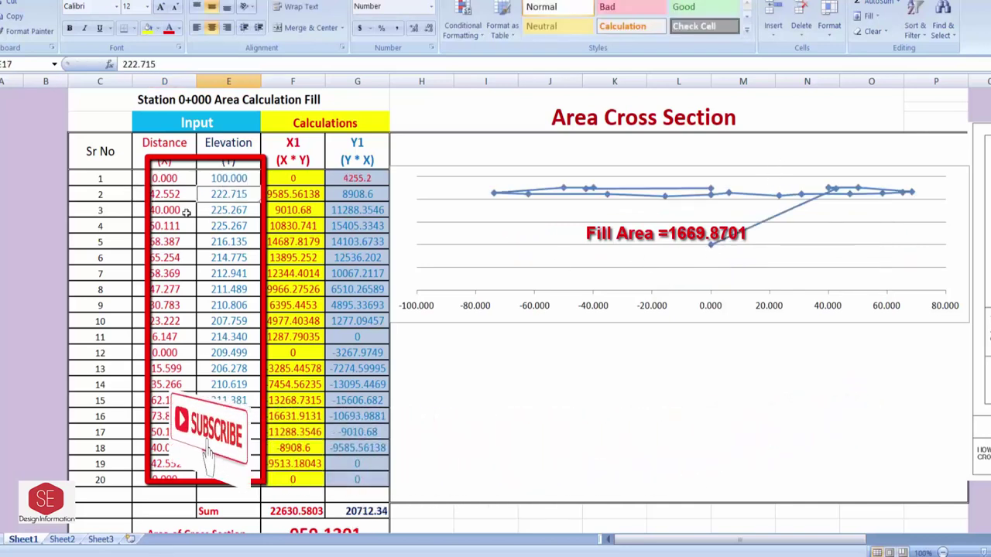
key(ctrl+z)
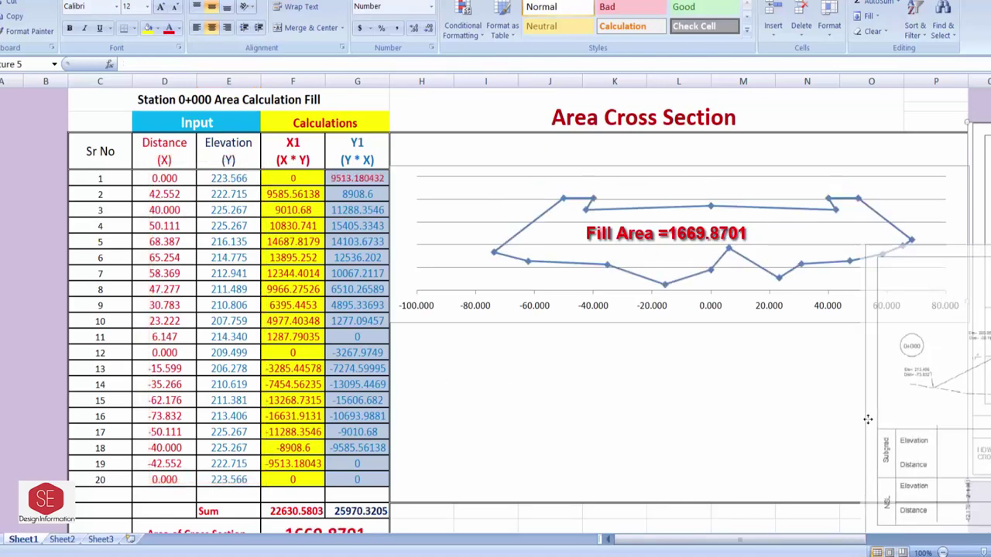
Step: Place the cross-section drawing beneath the fill chart
mouse_move(981, 278)
mouse_down()
mouse_move(450, 461)
mouse_move(462, 465)
mouse_up()
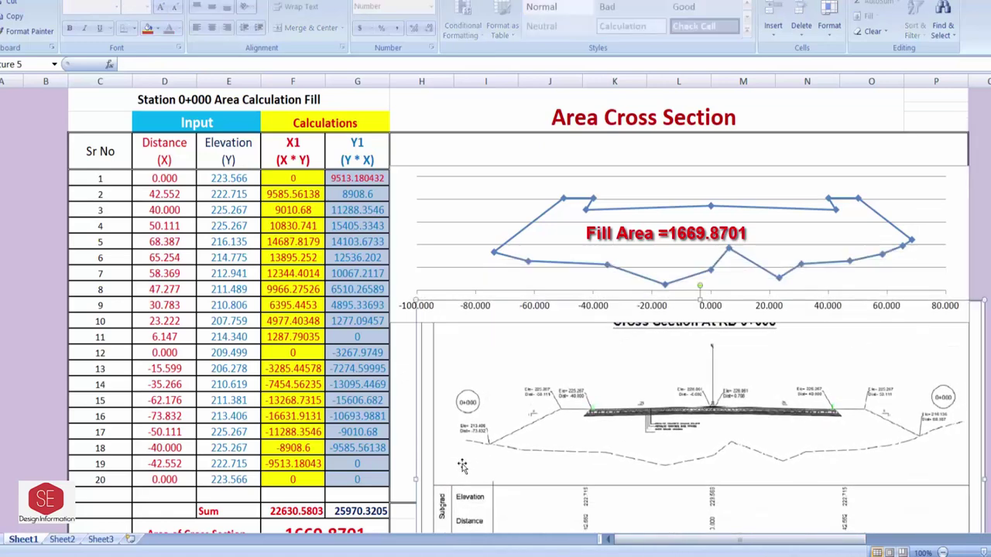
drag(612, 414, 601, 414)
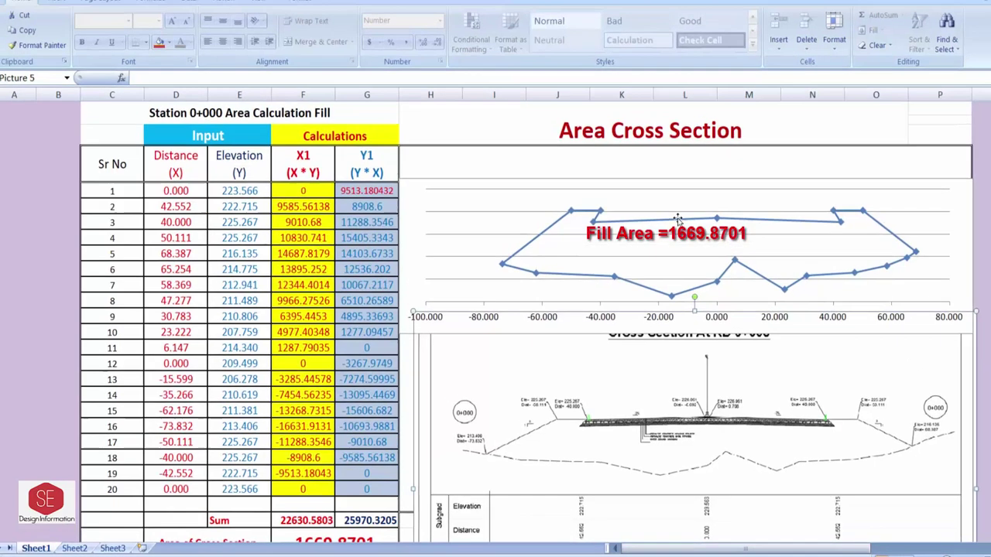
scroll(659, 332, down, 2)
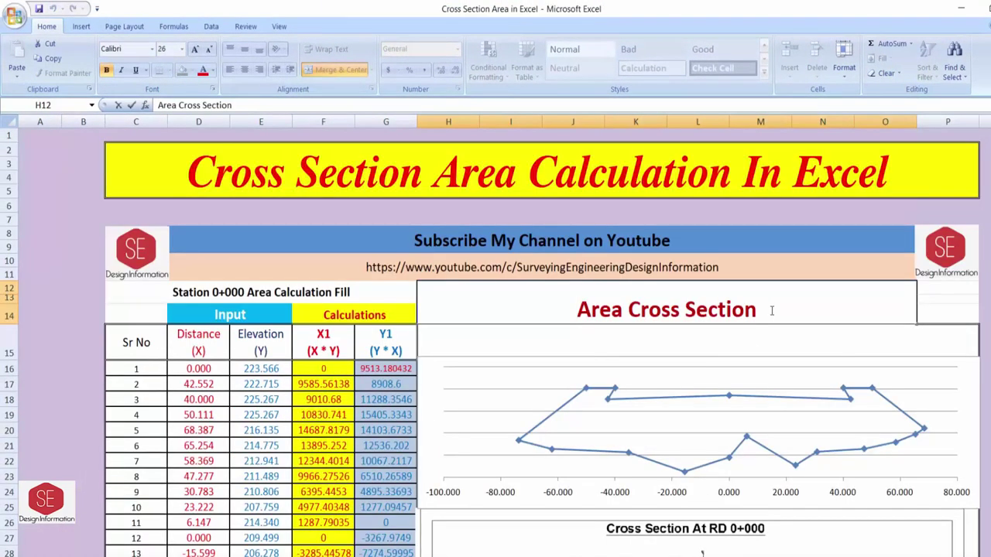
Step: Append 'Fill' to the heading so it reads 'Area Cross Section Fill'
text(F)
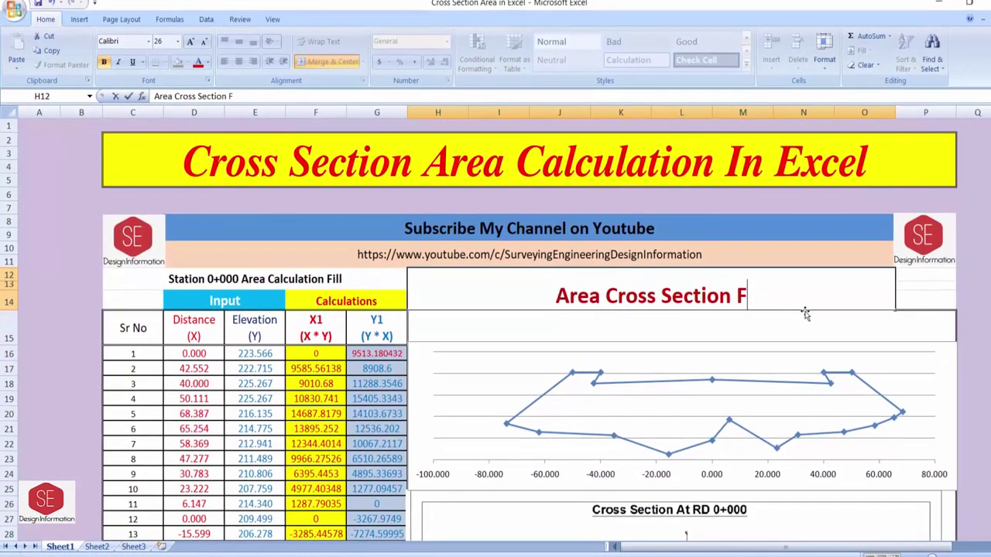
text(ill)
click(829, 346)
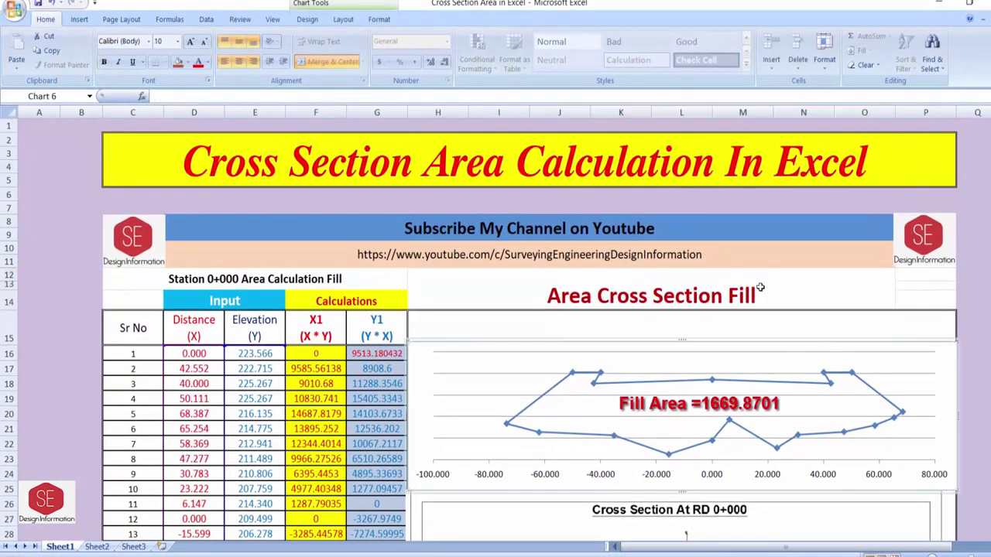
click(880, 362)
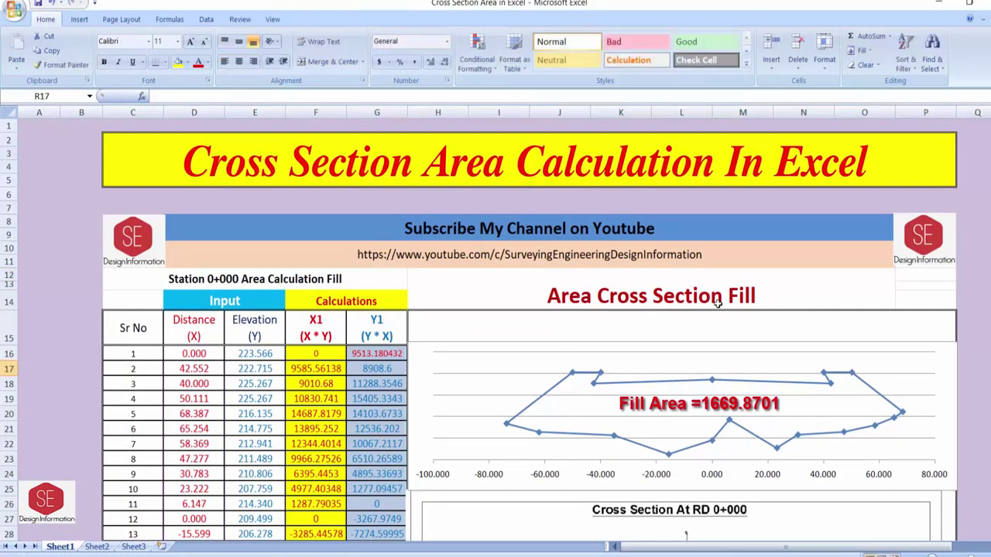
click(11, 114)
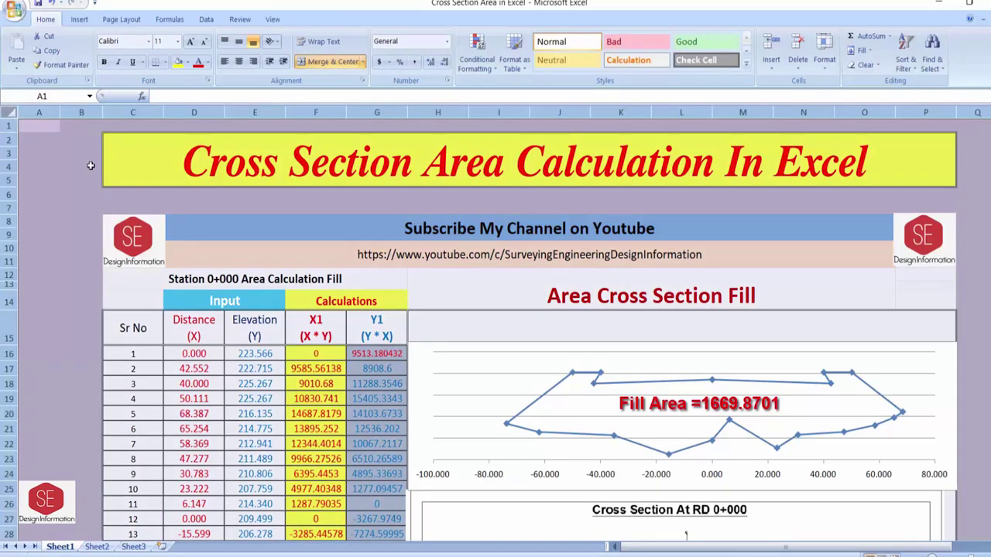
Step: Copy the entire Sheet1 and paste it into Sheet2
right_click(14, 112)
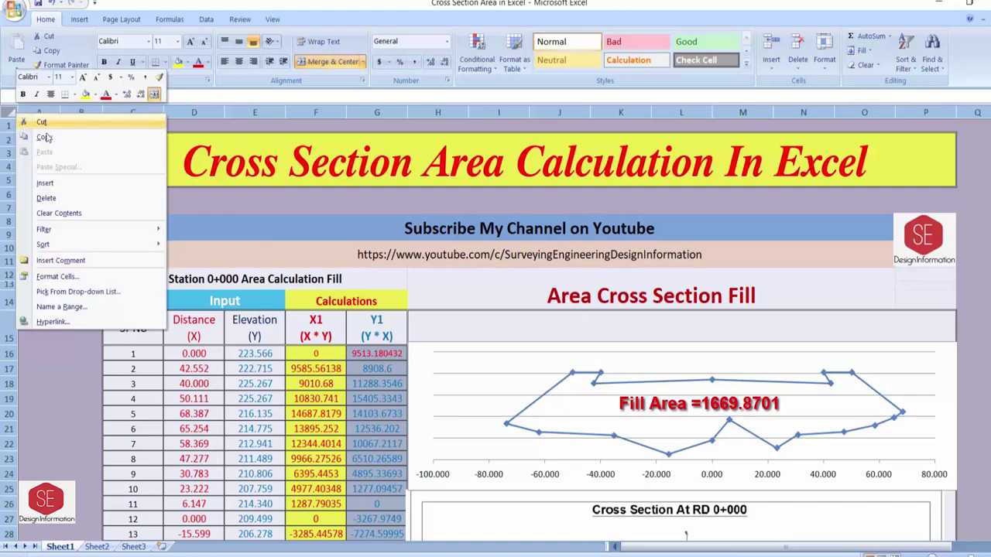
click(56, 138)
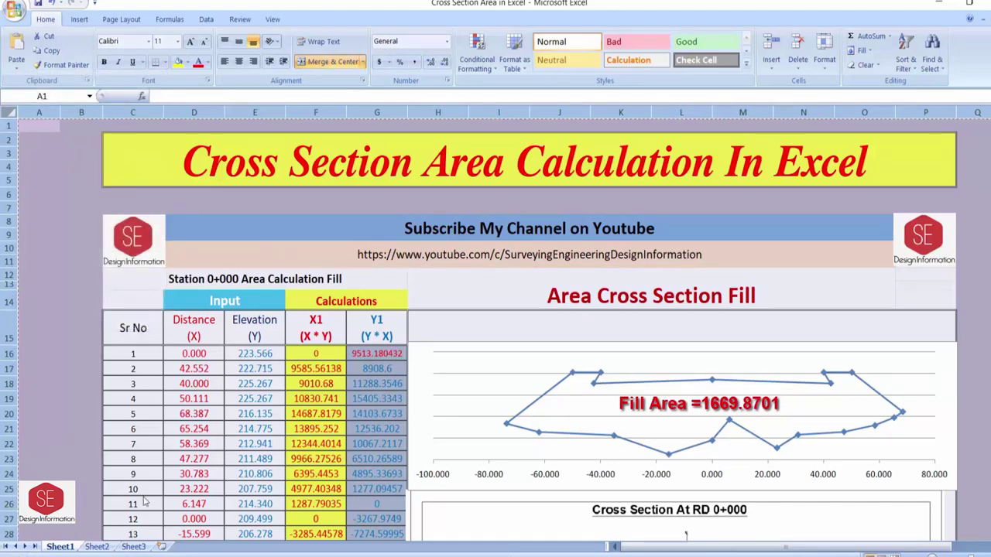
click(115, 545)
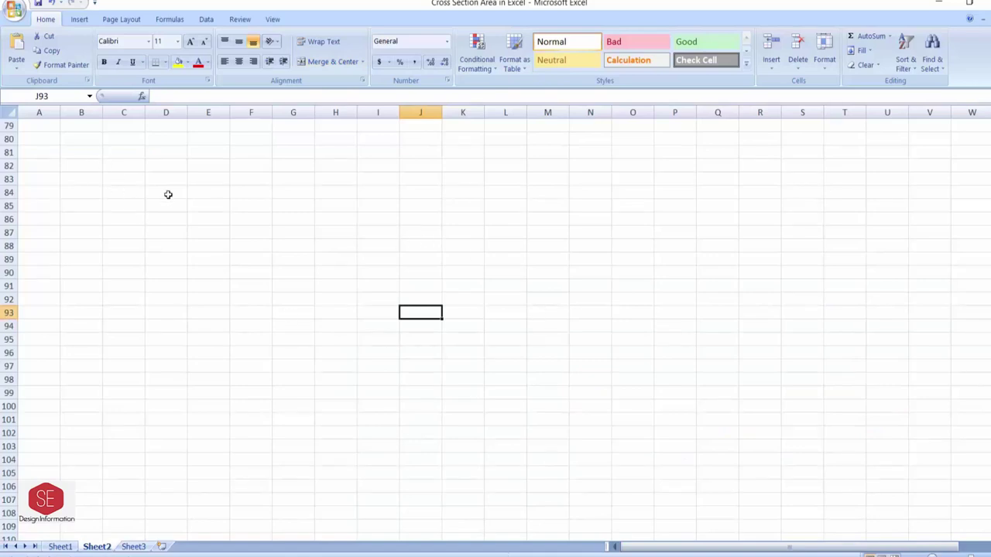
scroll(107, 195, up, 3)
scroll(107, 196, up, 13)
scroll(98, 184, up, 1)
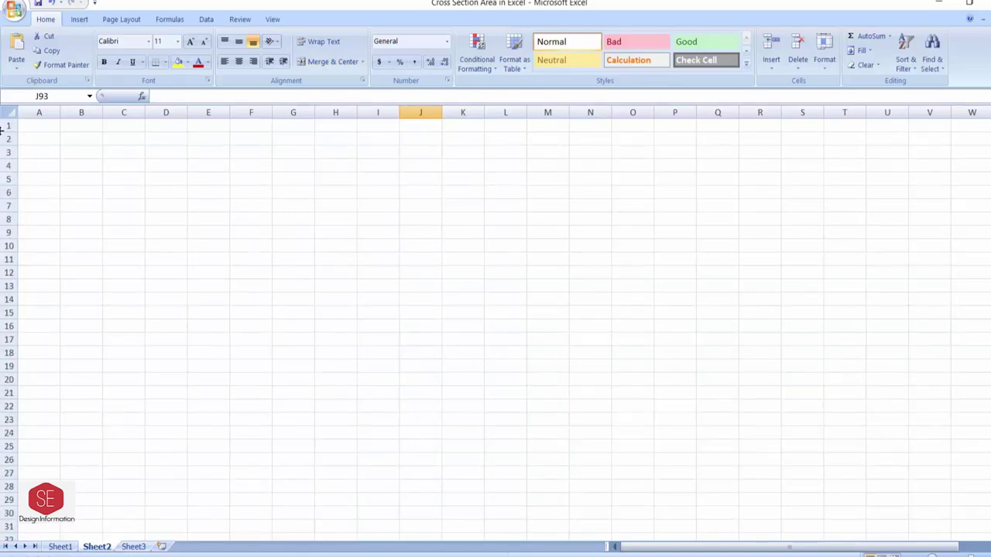
click(9, 115)
right_click(10, 114)
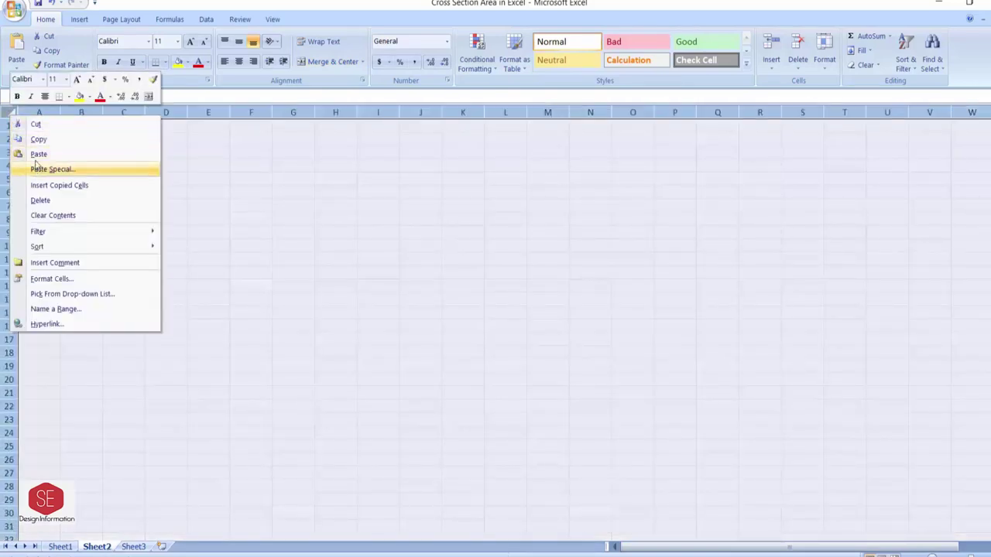
click(38, 154)
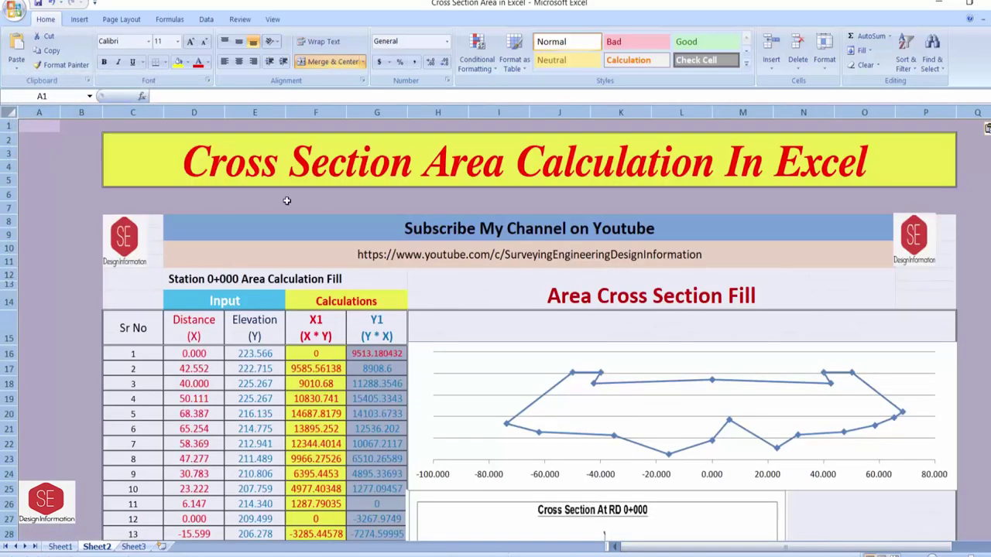
click(761, 222)
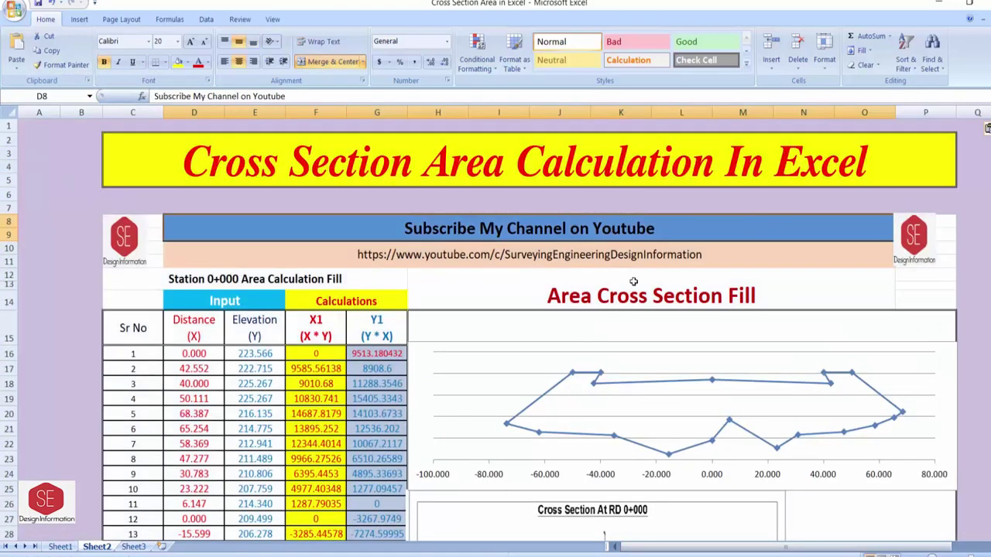
scroll(180, 493, down, 1)
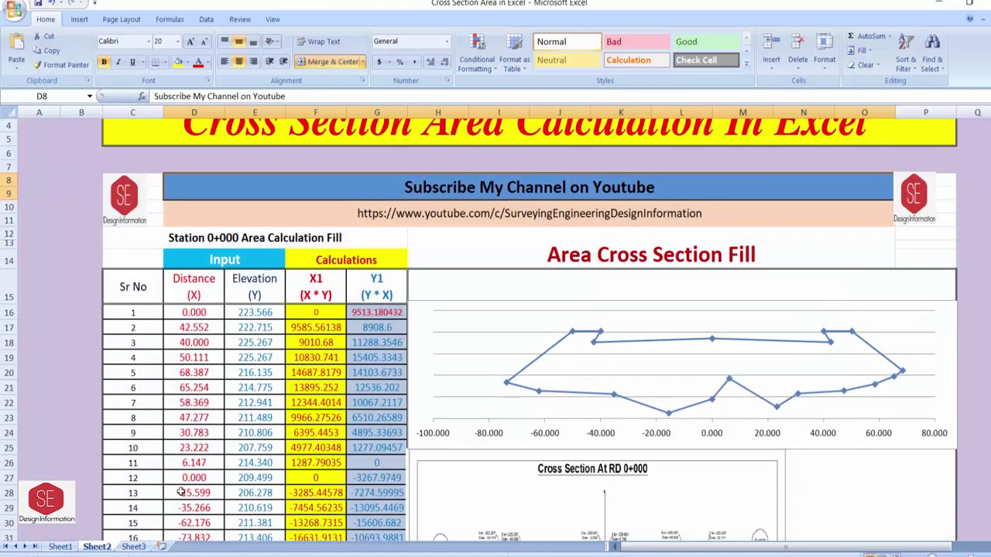
Step: Rename the Sheet1 tab to 'Fill Area'
right_click(57, 546)
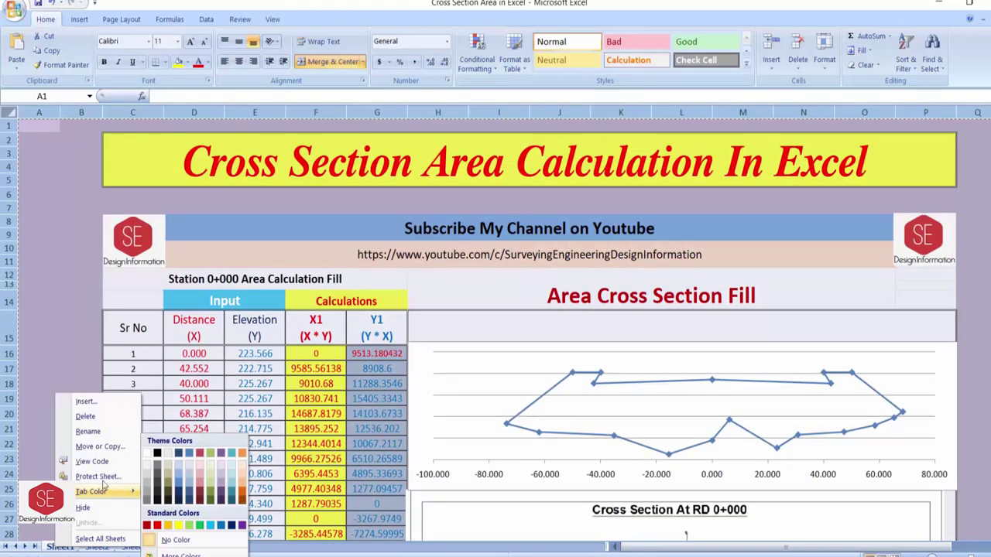
click(110, 431)
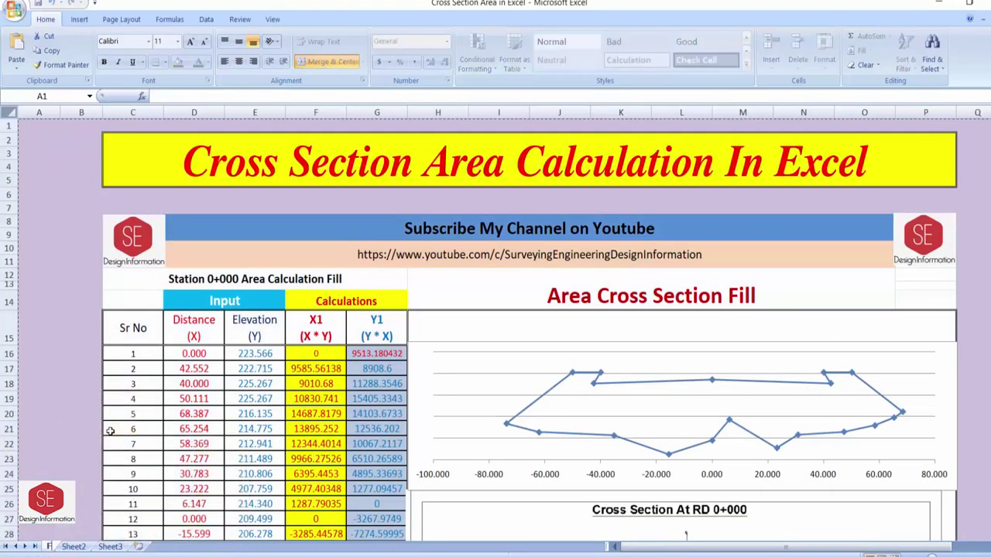
text(Fill Area)
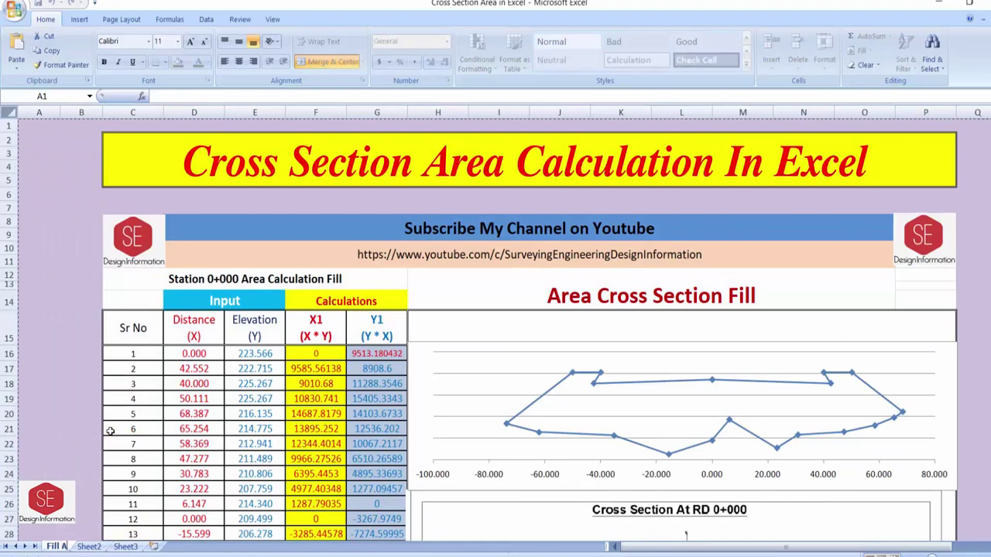
click(108, 547)
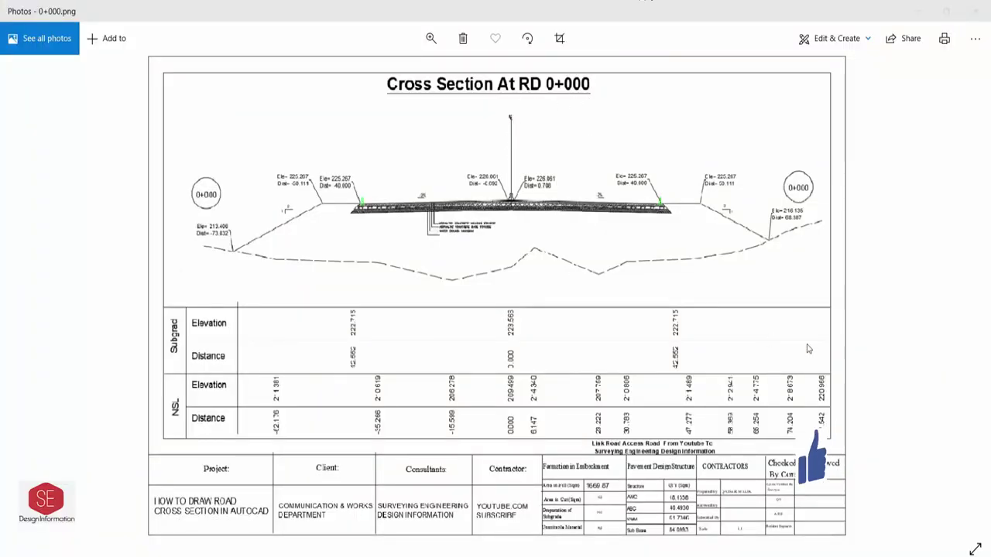
Step: Advance the Photos viewer from 0+000.png to the 0+020.png drawing
mouse_move(974, 357)
click(960, 302)
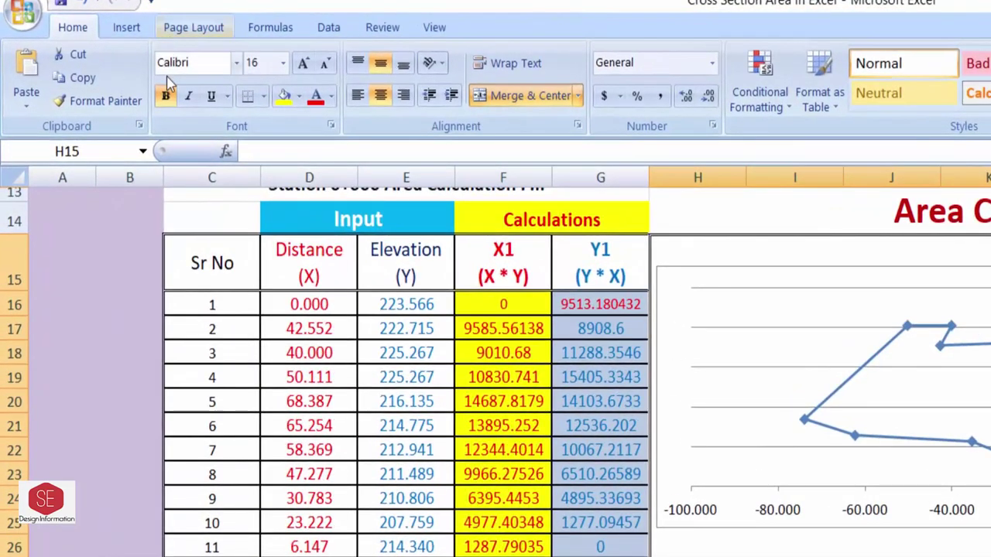
Step: Insert the 0+020 cross-section picture from the Cross Section folder
click(123, 30)
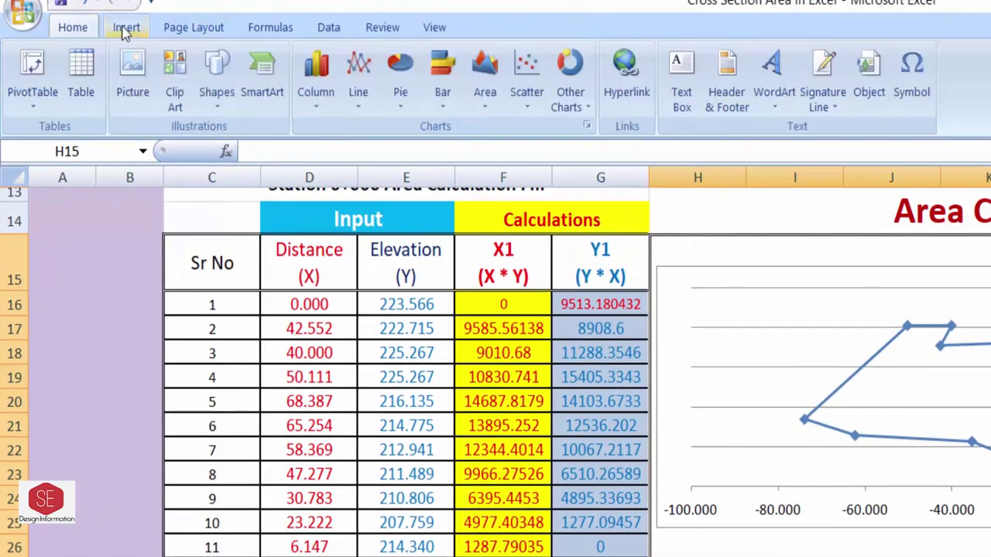
click(132, 64)
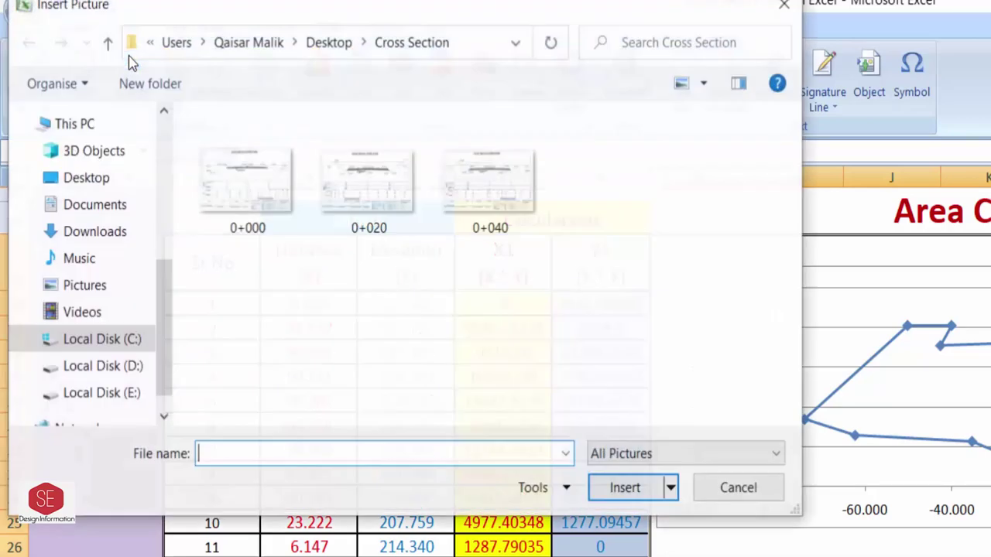
click(377, 180)
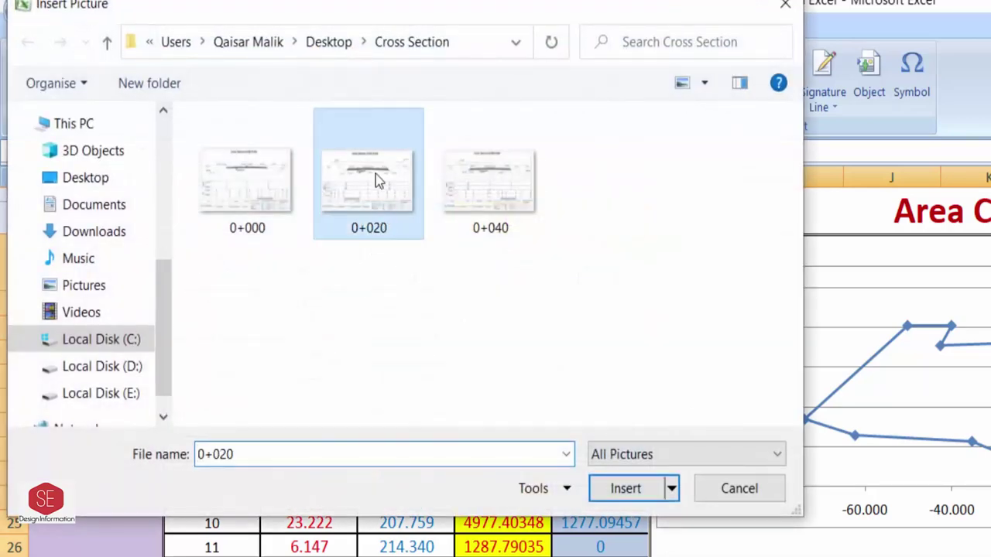
click(606, 495)
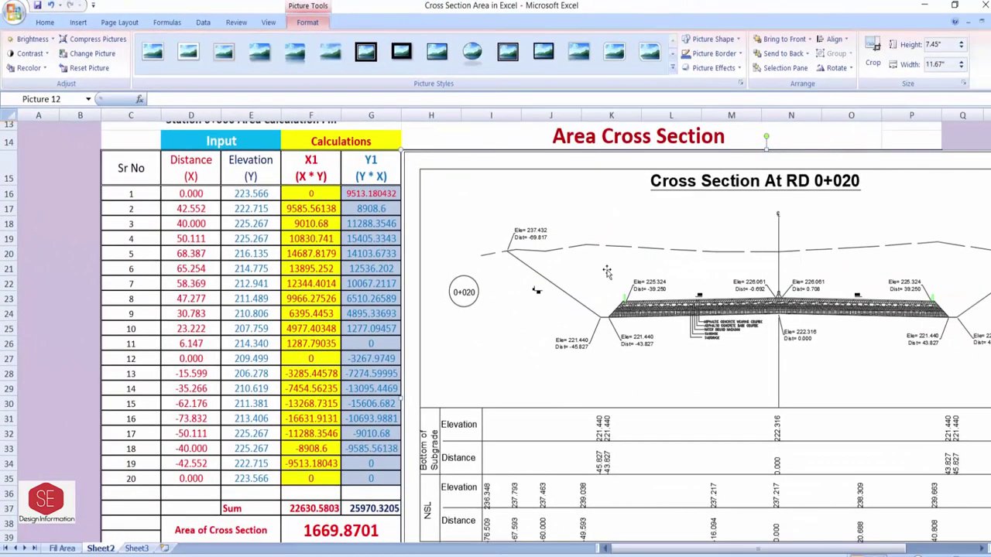
Step: Move the 0+020 picture off the chart to sit below it
drag(607, 271, 577, 276)
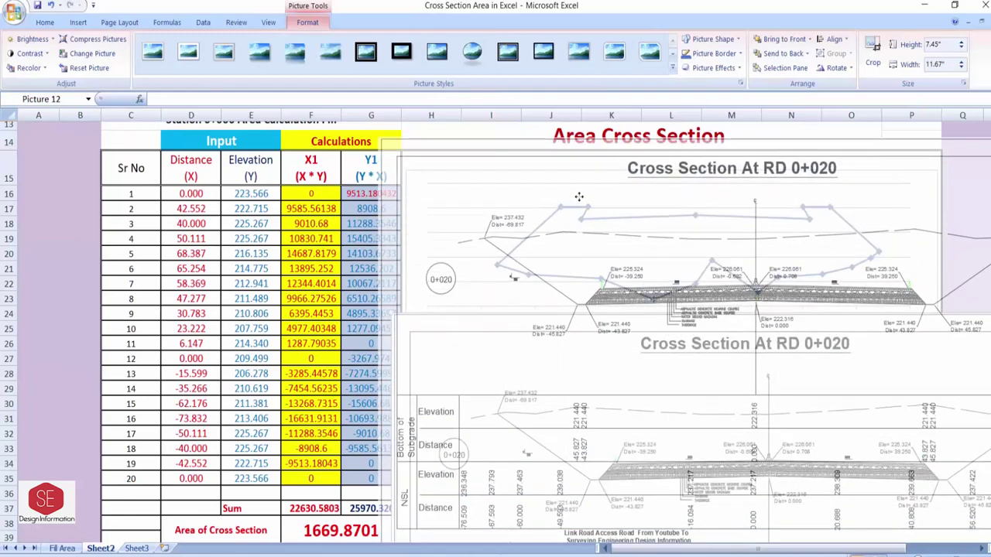
mouse_move(578, 277)
mouse_down()
mouse_move(548, 287)
mouse_move(378, 225)
mouse_up()
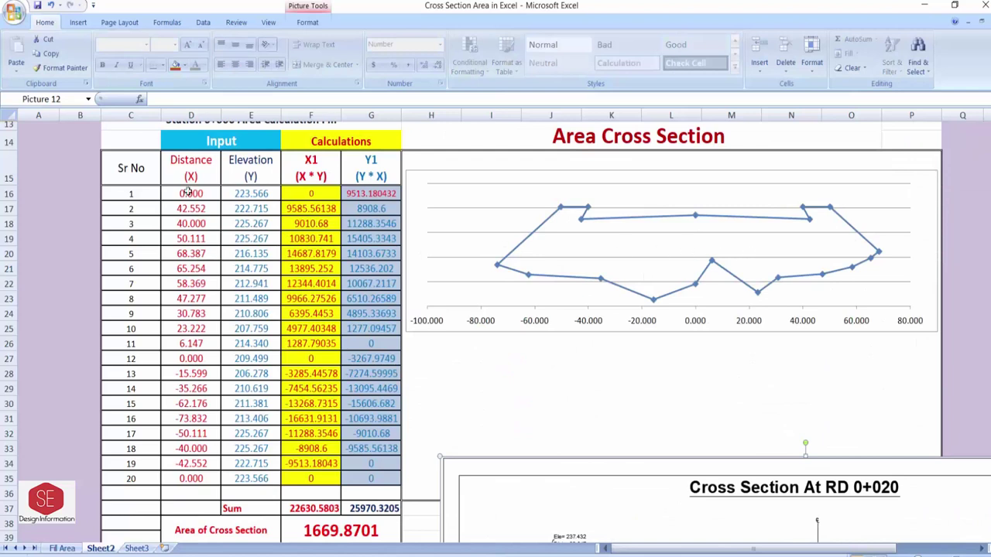
drag(196, 195, 231, 484)
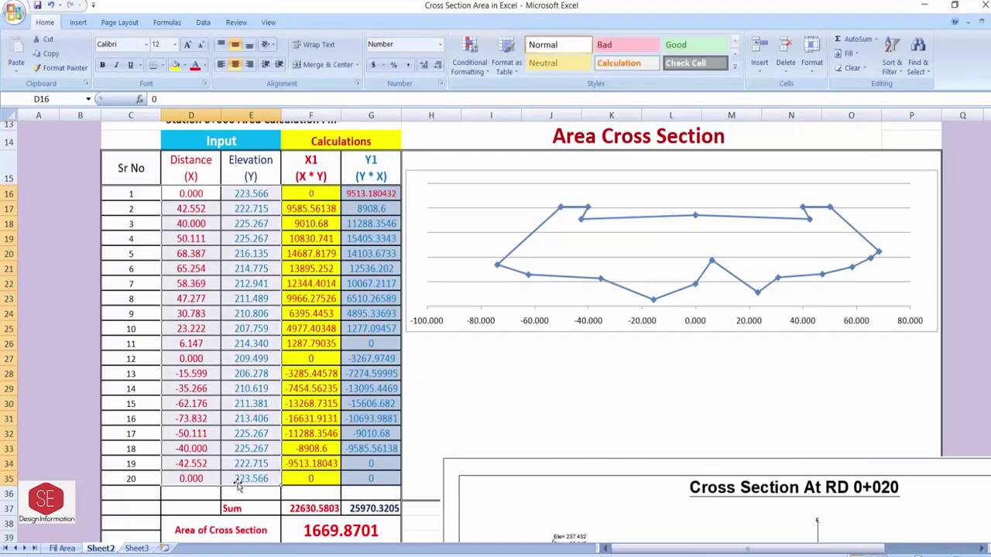
Step: Clear the Distance and Elevation inputs and check the F17 and G19 formulas
key(Delete)
click(324, 203)
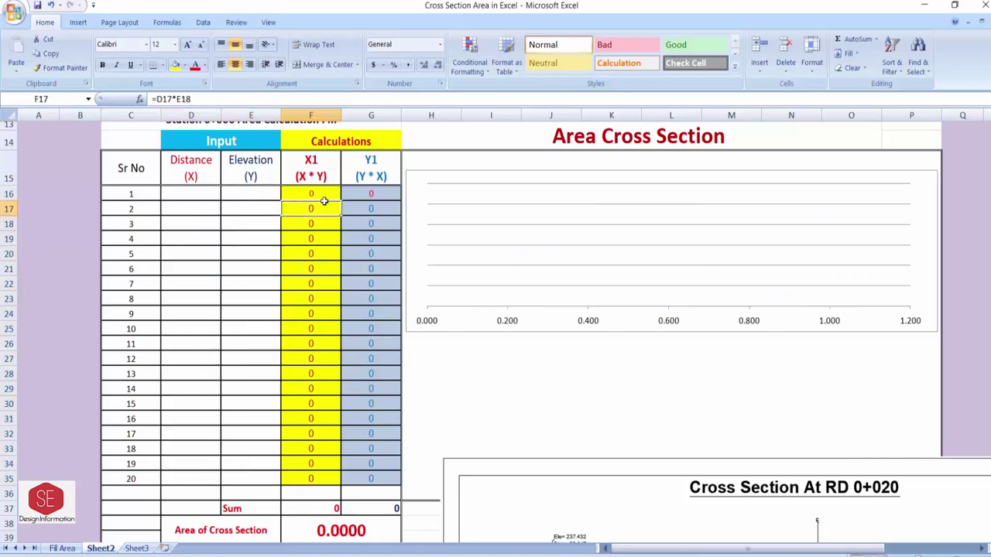
double_click(309, 209)
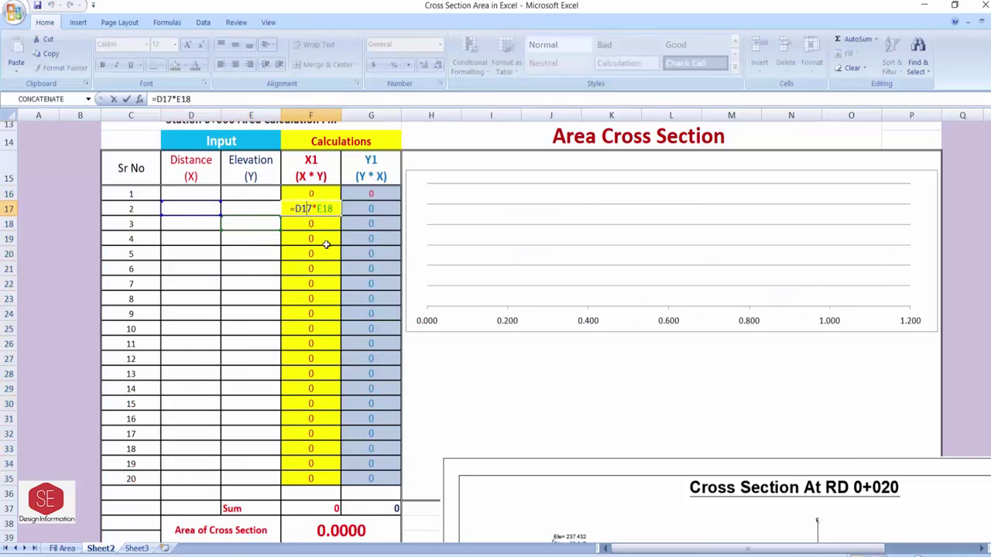
key(Escape)
click(369, 234)
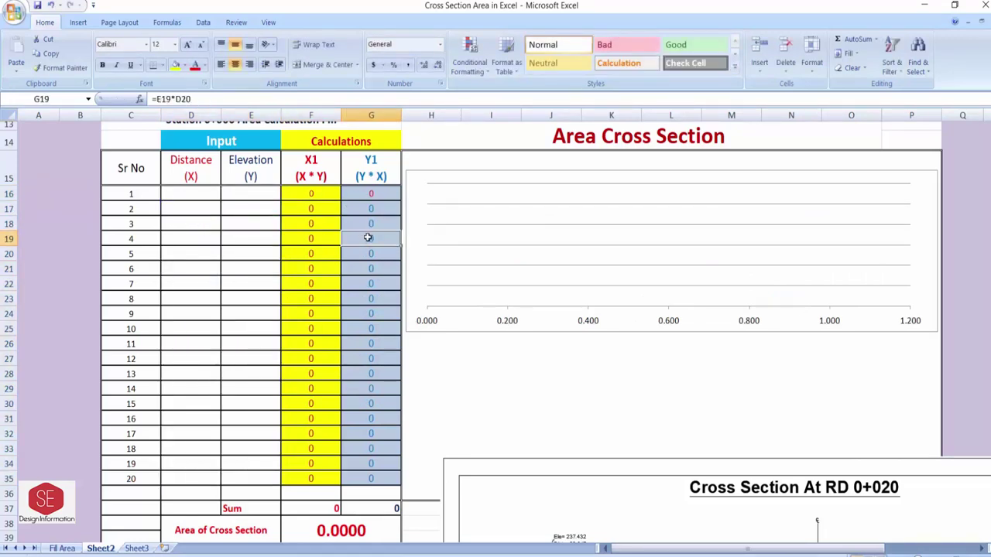
double_click(368, 237)
key(Escape)
Step: Change the table title to 'Station 0+000 Area Calculation Cut'
click(190, 194)
click(230, 193)
scroll(235, 193, up, 1)
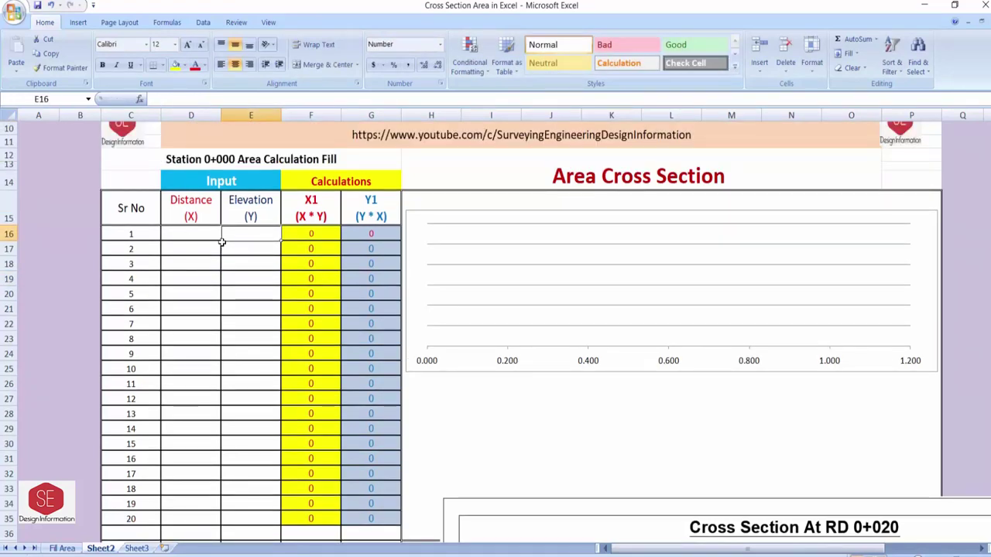
click(348, 161)
key(F2)
key(BackSpace)
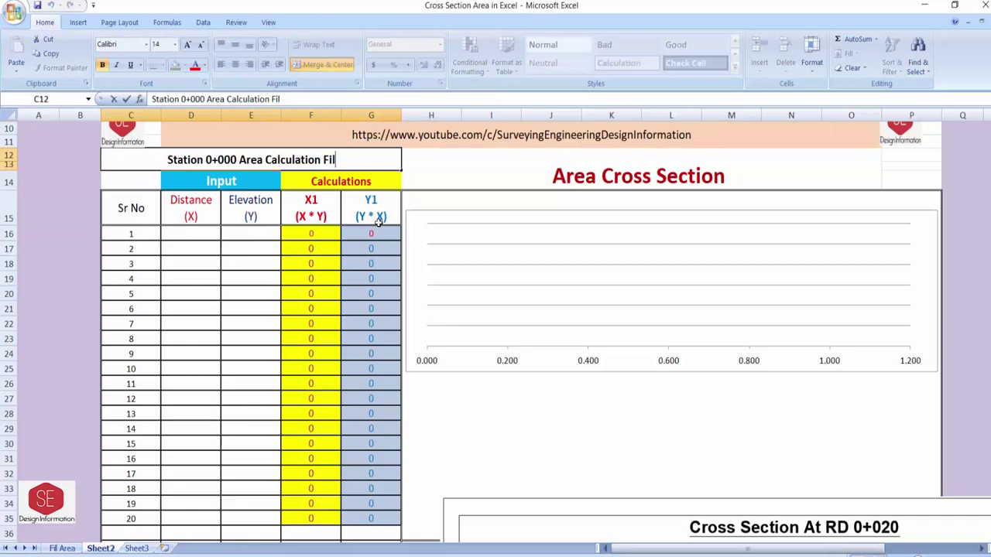
key(BackSpace)
key(BackSpace)
key(BackSpace)
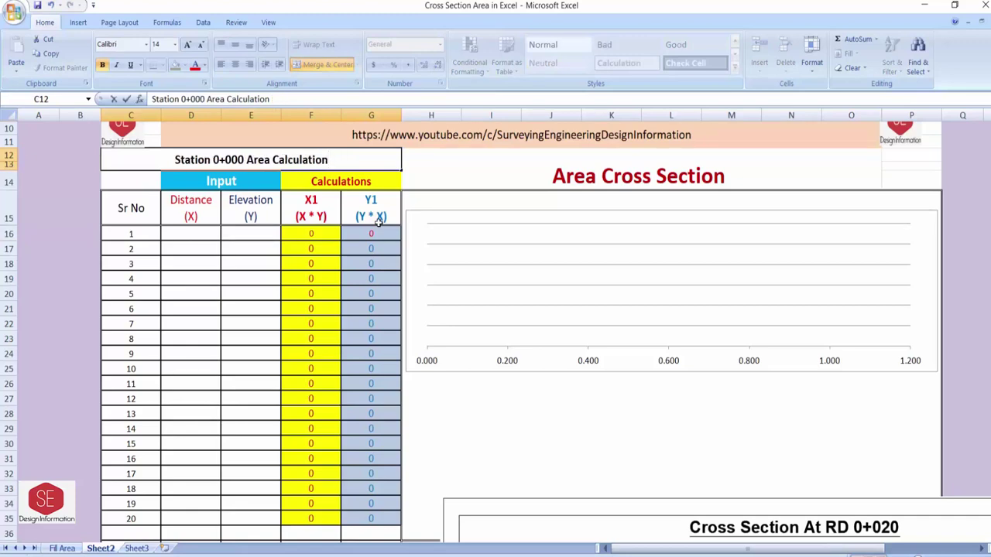
text( Cut)
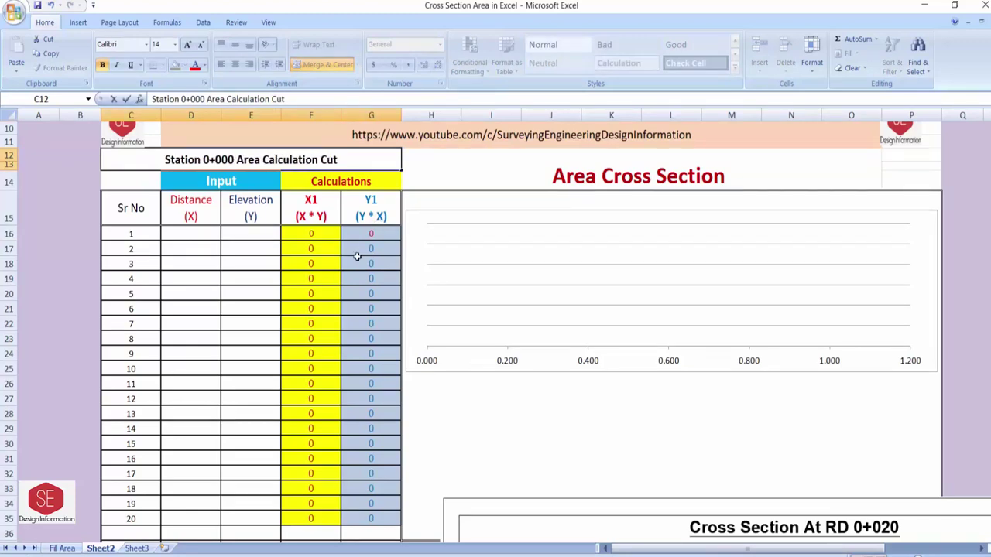
click(188, 233)
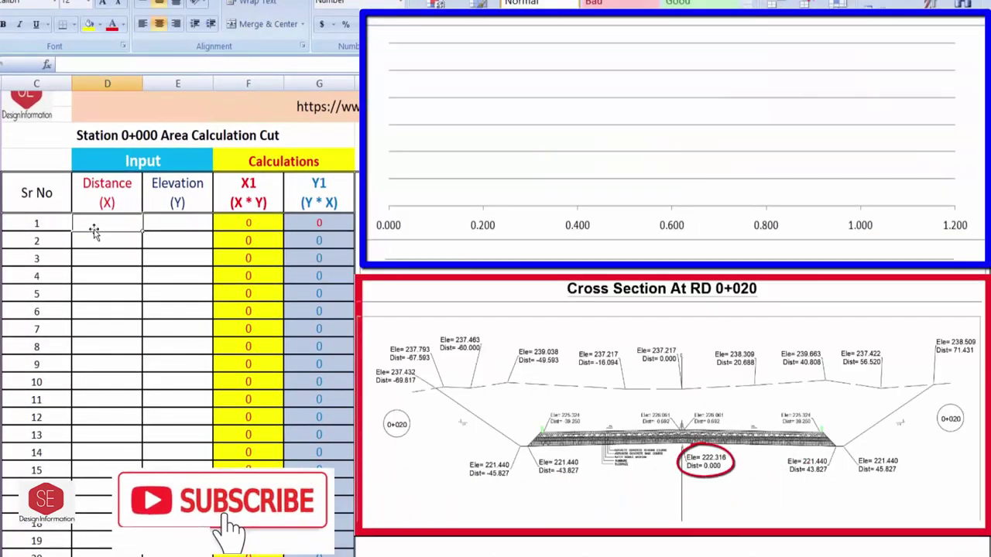
Step: Enter cut points 1–4: (0, 222.316), (43.827, 221.44), (45.827, 221.44), (71.431, 238.509)
text(0)
key(Tab)
text(222.)
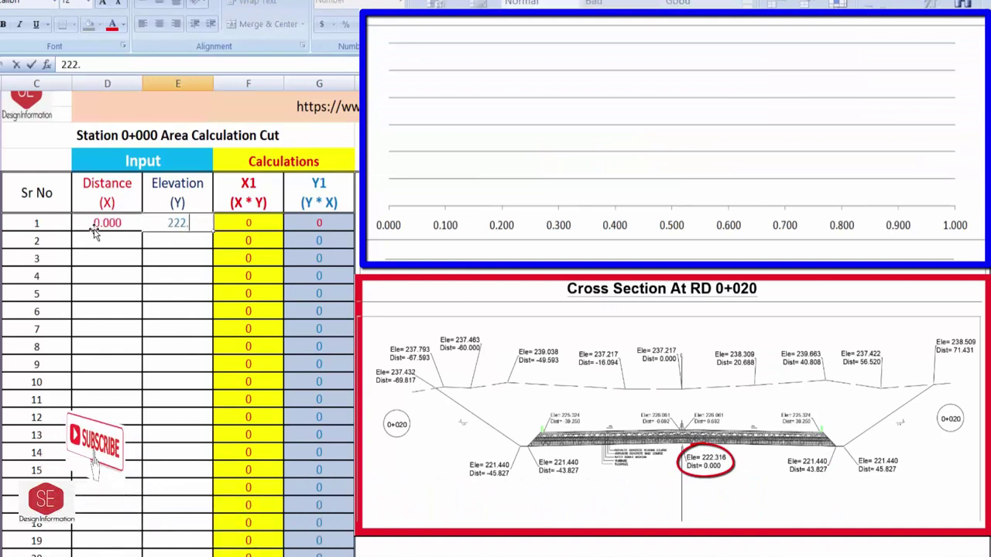
text(316)
key(Return)
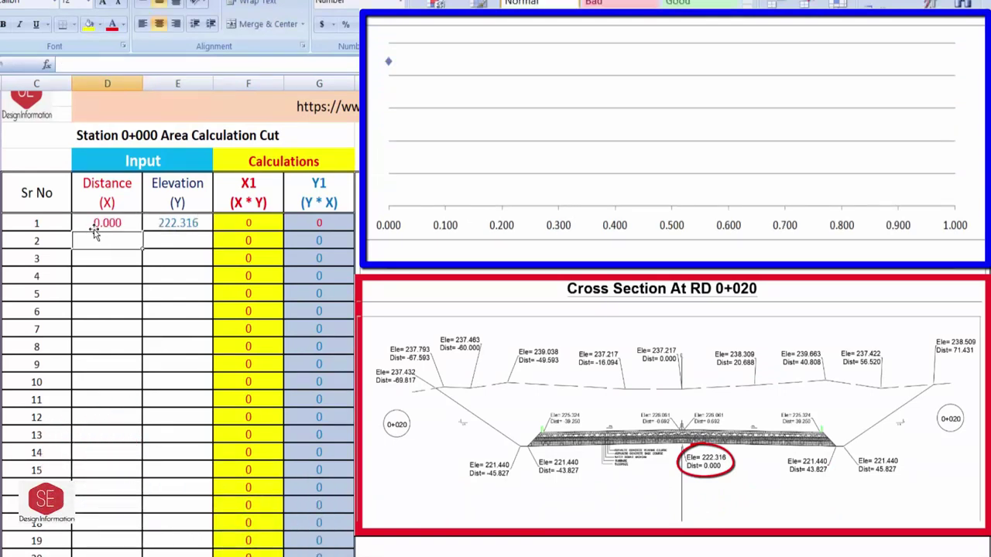
text(43.)
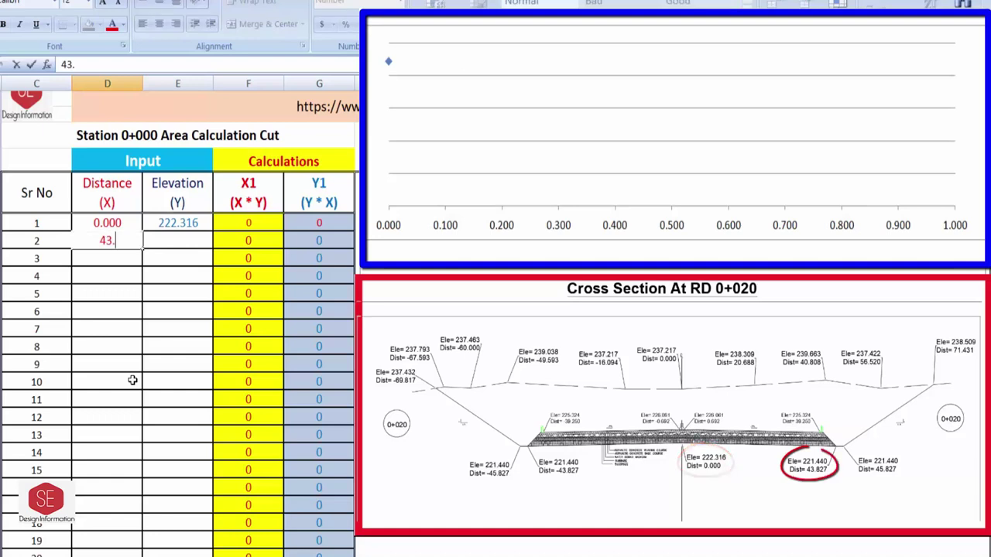
text(827)
key(Tab)
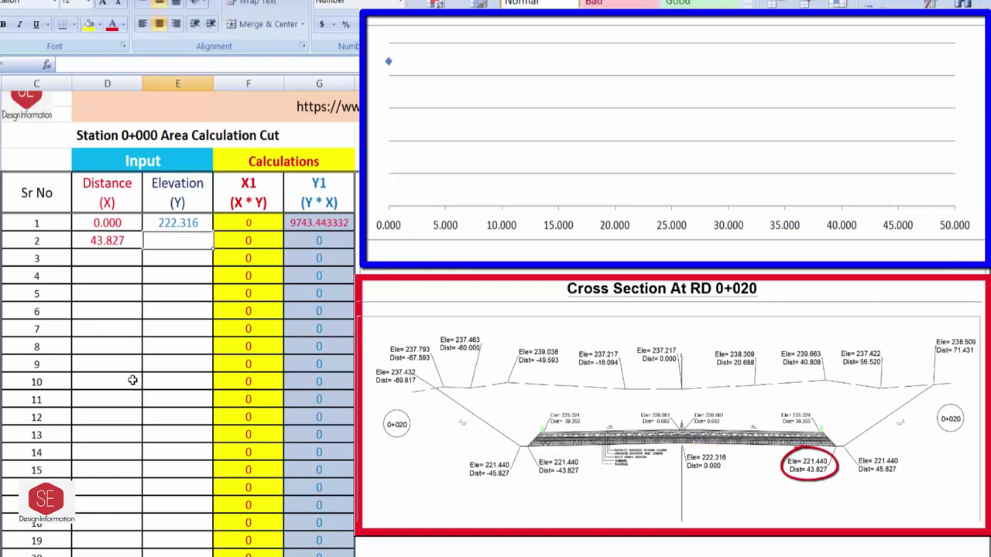
text(221.4)
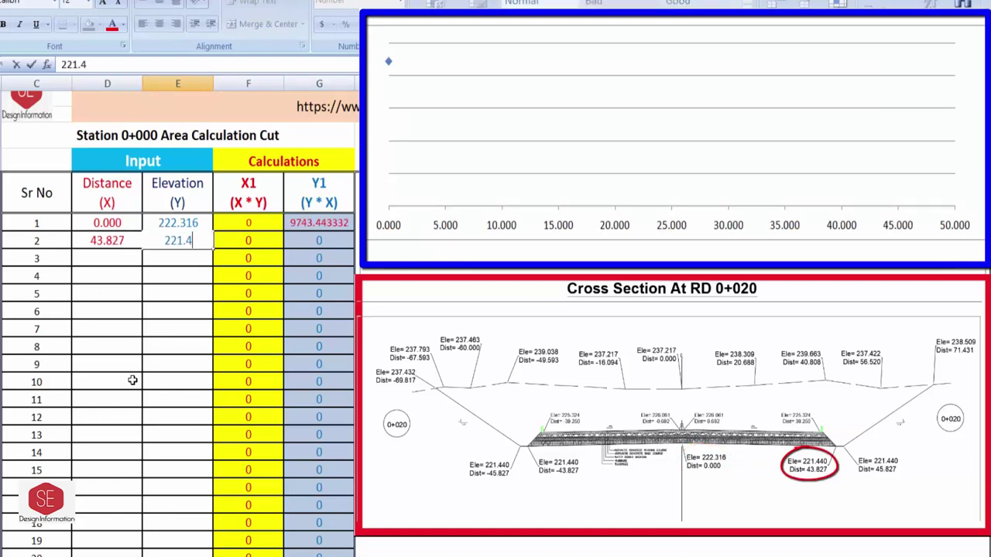
text(4)
key(Return)
key(Left)
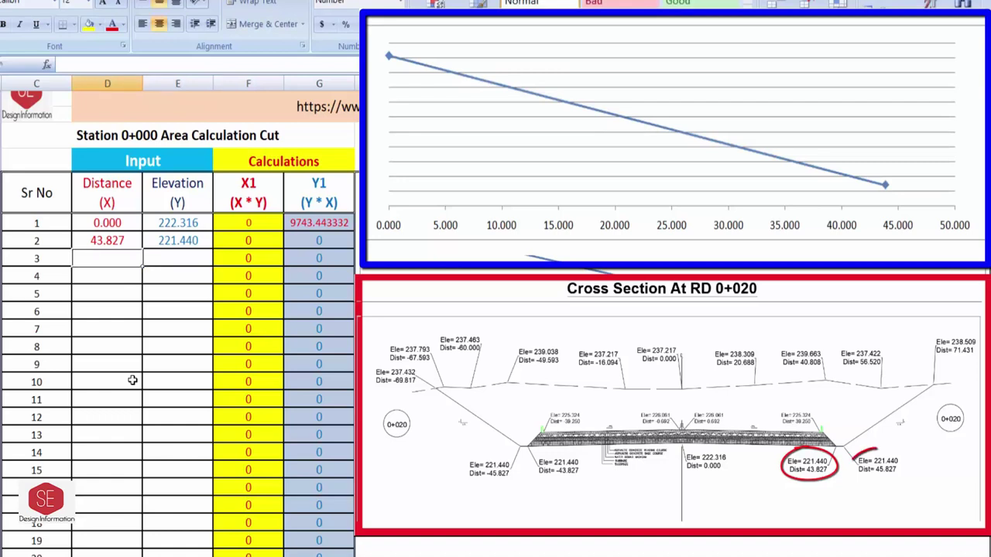
text(45.82)
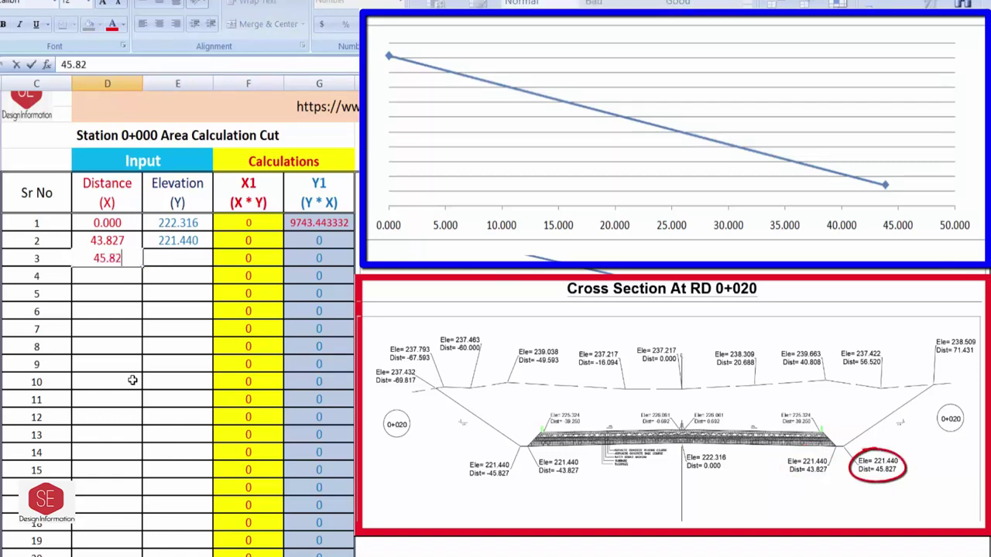
text(7)
key(Right)
text(221)
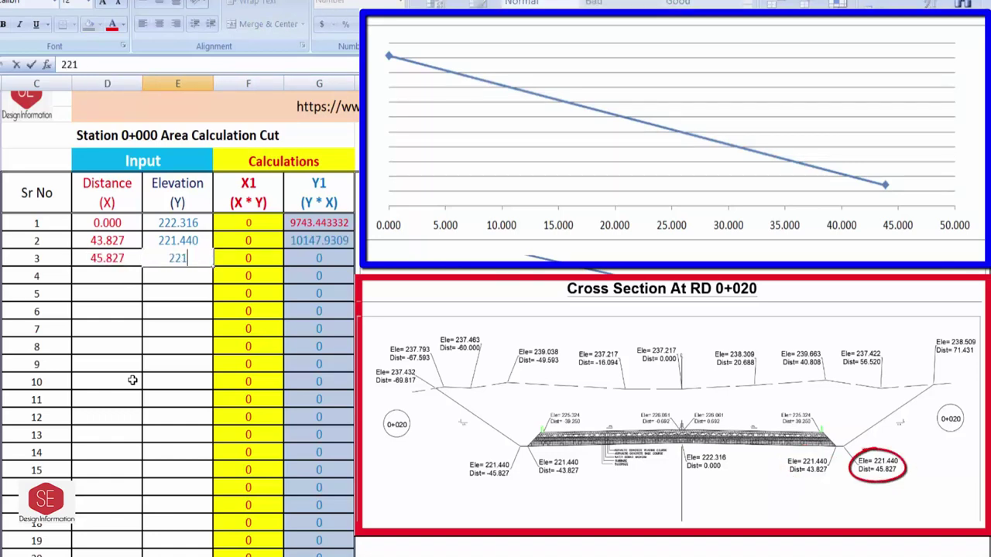
text(.44)
key(Return)
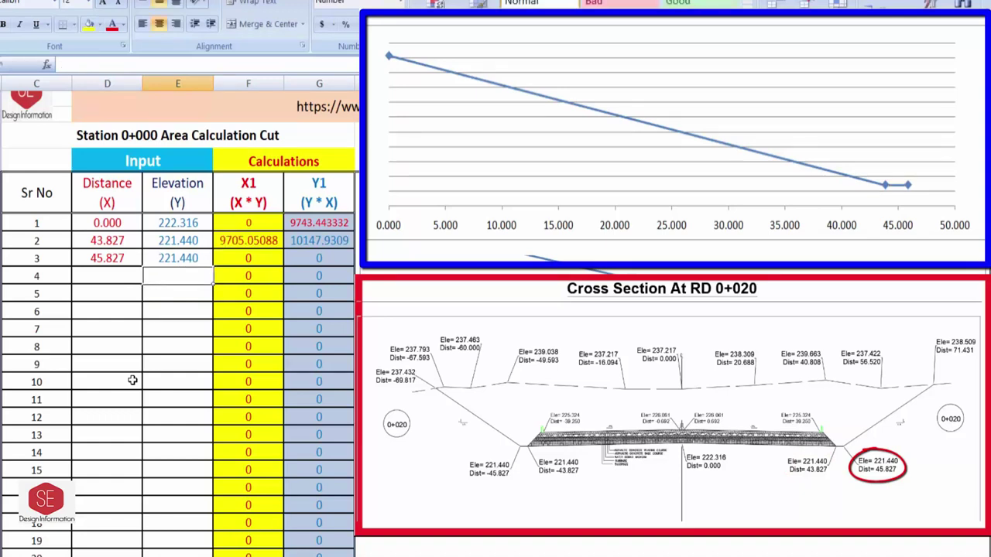
key(Left)
text(71)
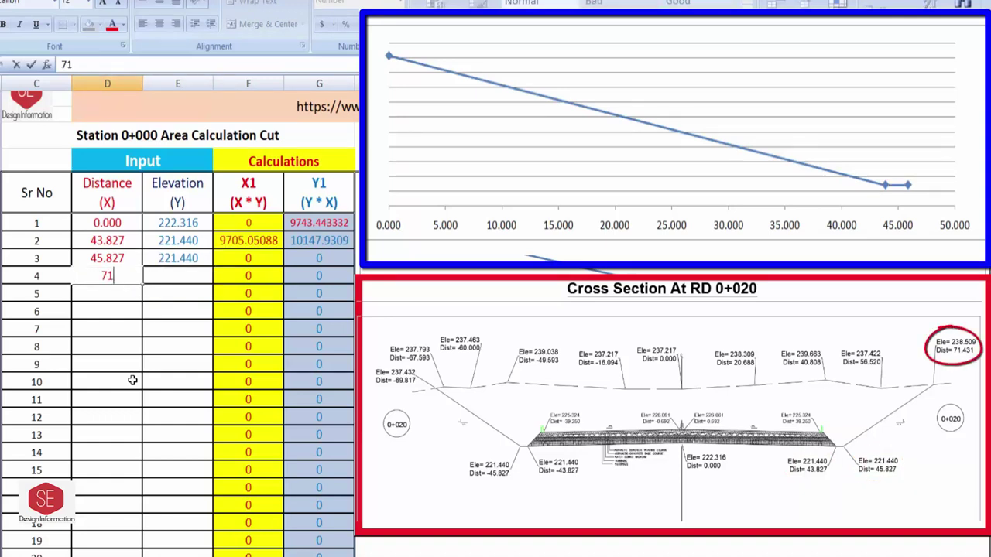
text(.431)
key(Tab)
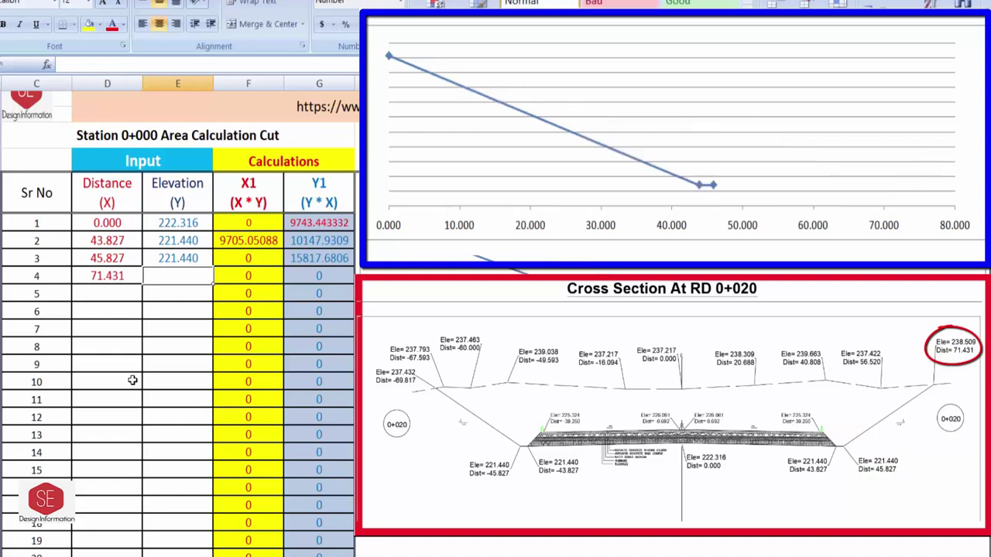
text(238.50)
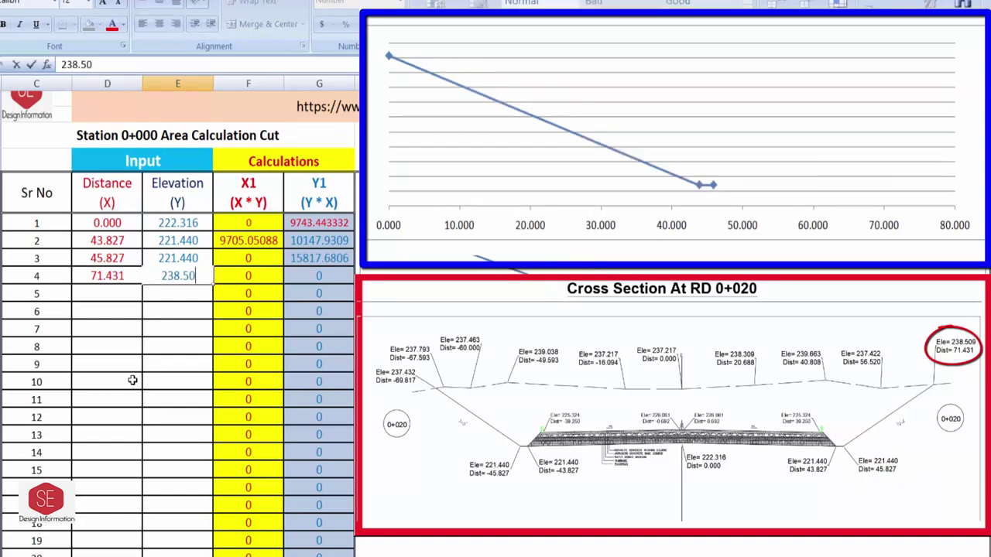
text(9)
key(Return)
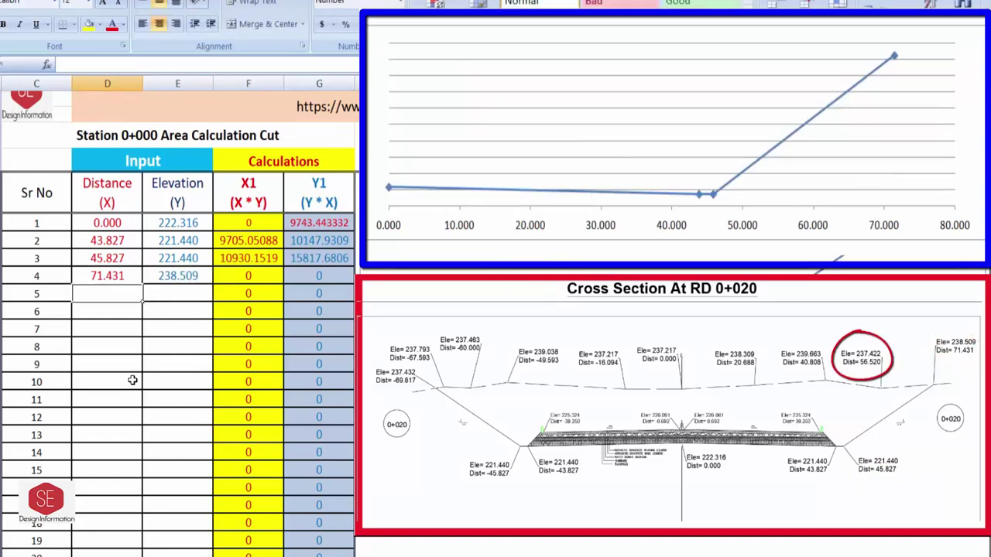
Step: Enter cut points 5–8: (56.52, 237.422), (40.808, 239.663), (20.688, 238.309), (0, 237.217)
text(56.52)
key(Tab)
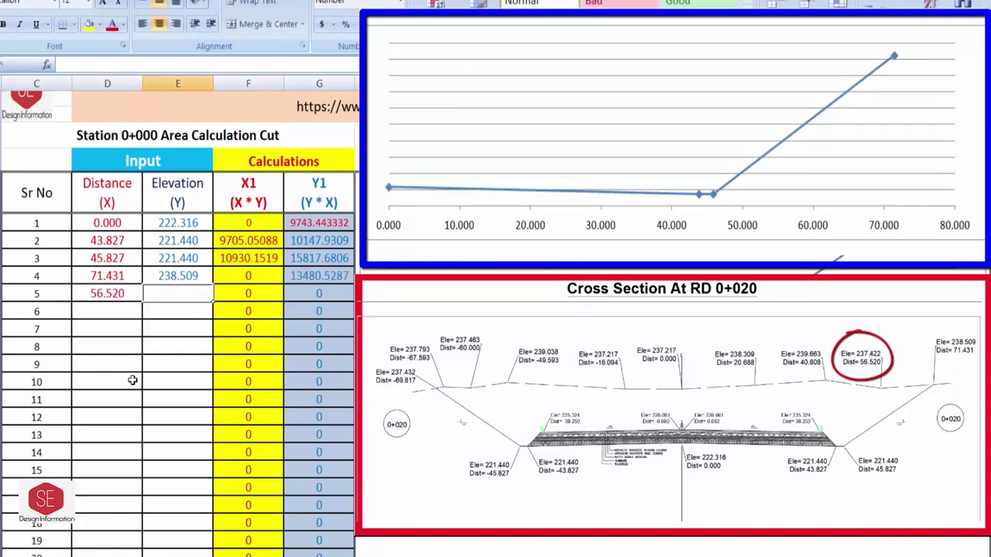
text(237.42)
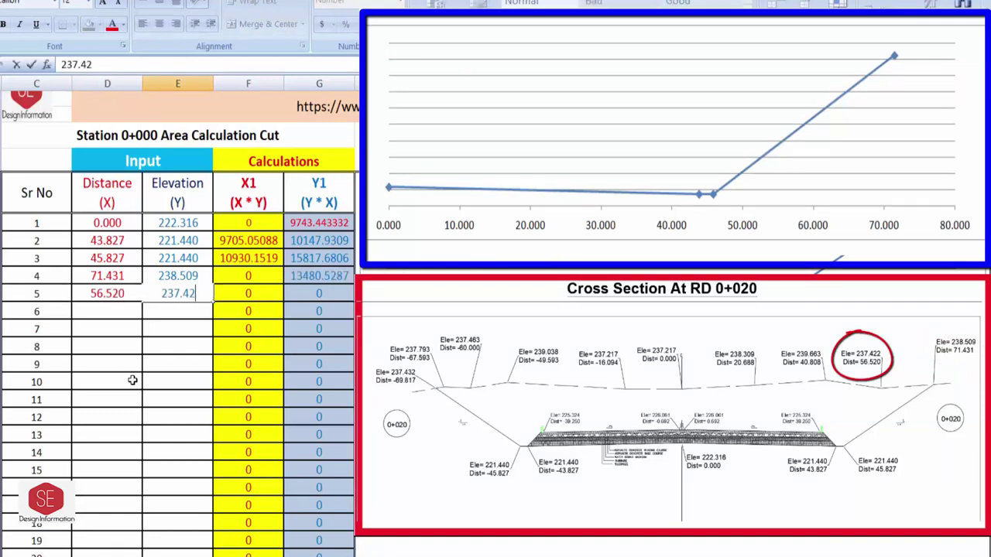
text(2)
key(Return)
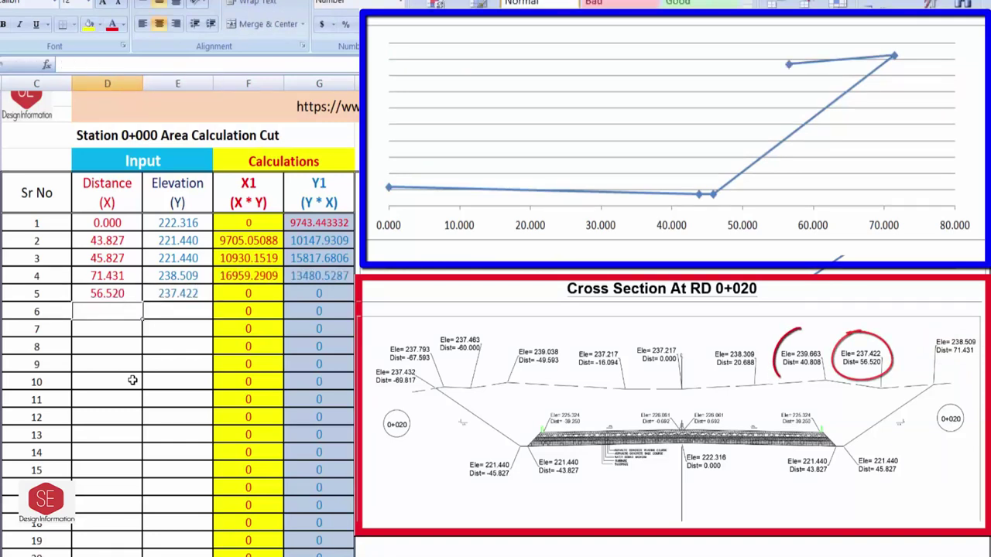
text(40.808)
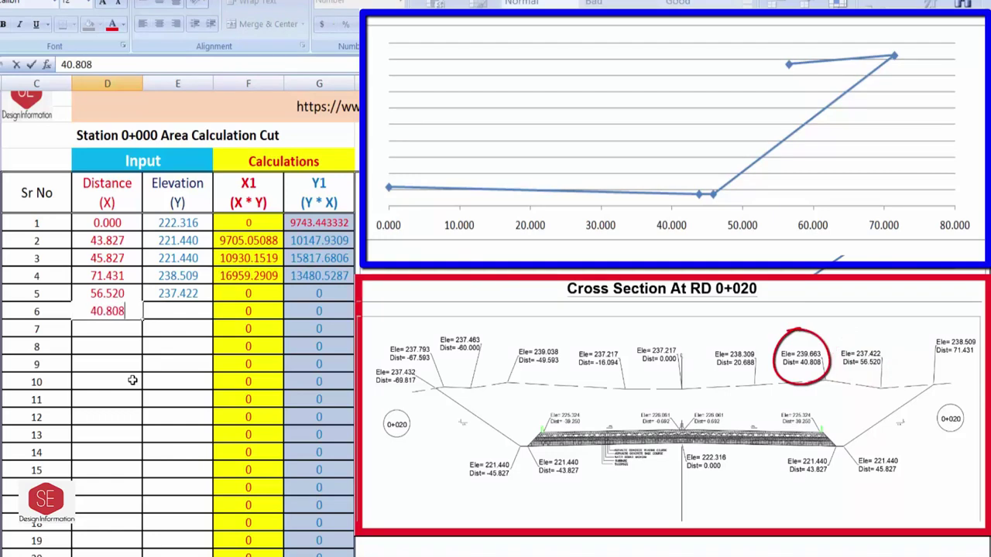
key(Tab)
text(239.)
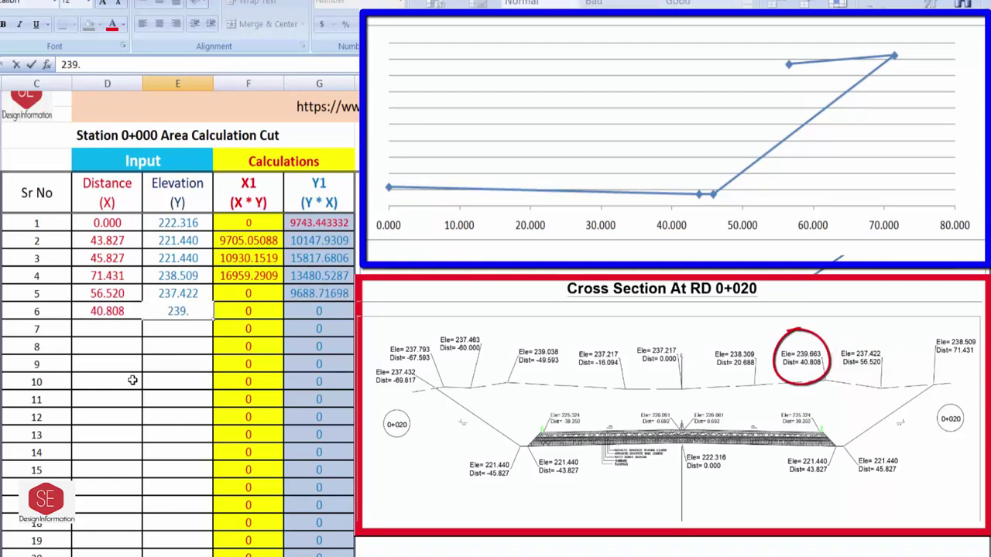
text(663)
key(Return)
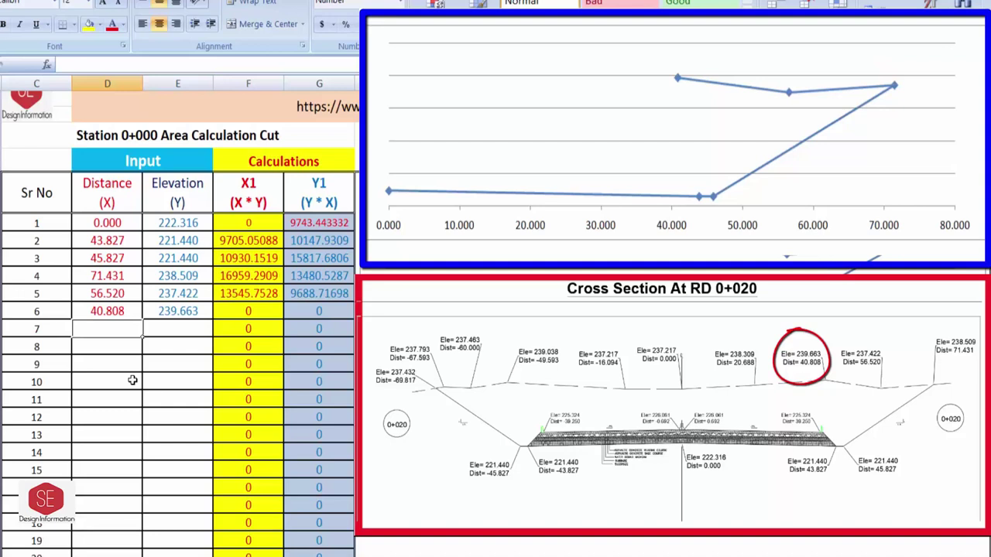
text(20.688)
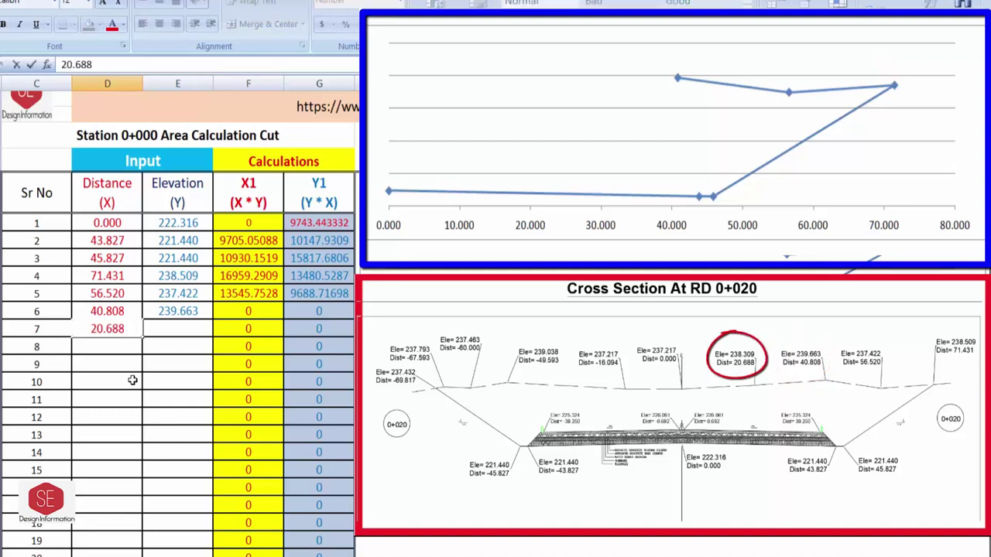
key(Tab)
text(238.309)
key(Return)
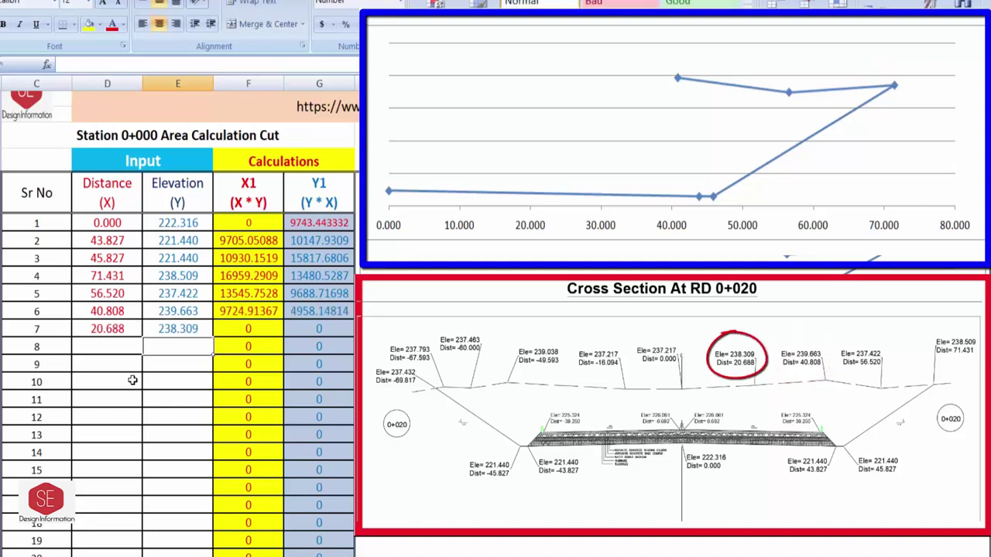
key(Left)
text(0)
key(Tab)
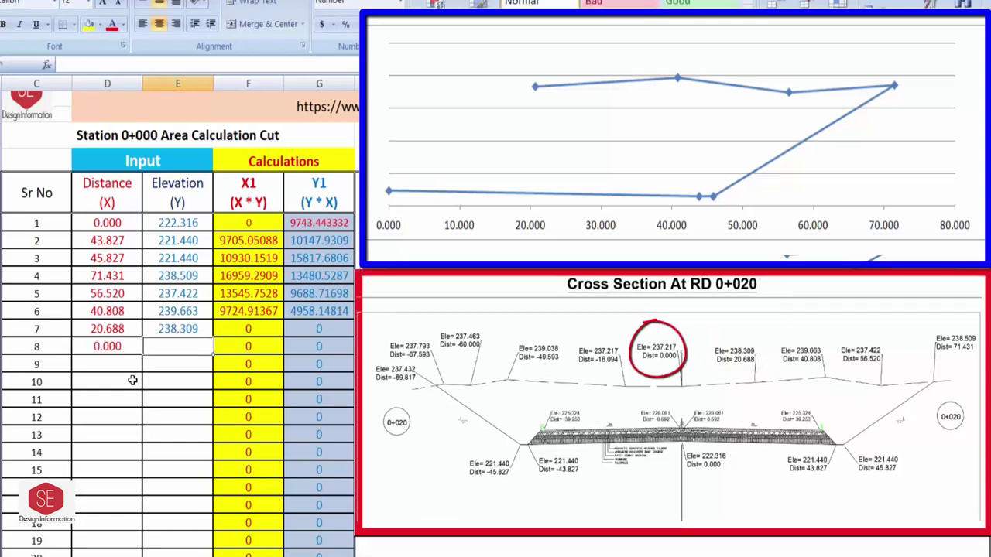
text(237)
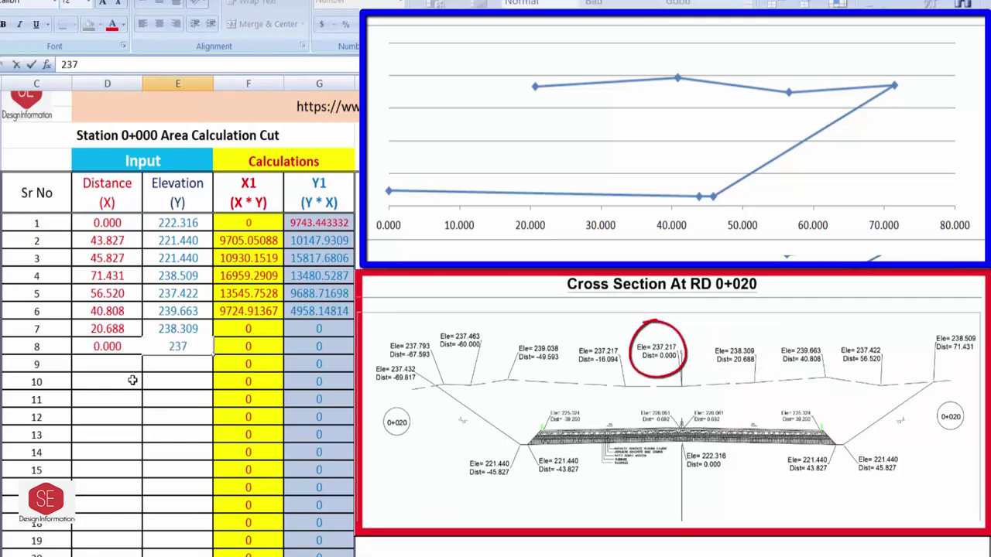
text(.217)
key(Return)
text(-)
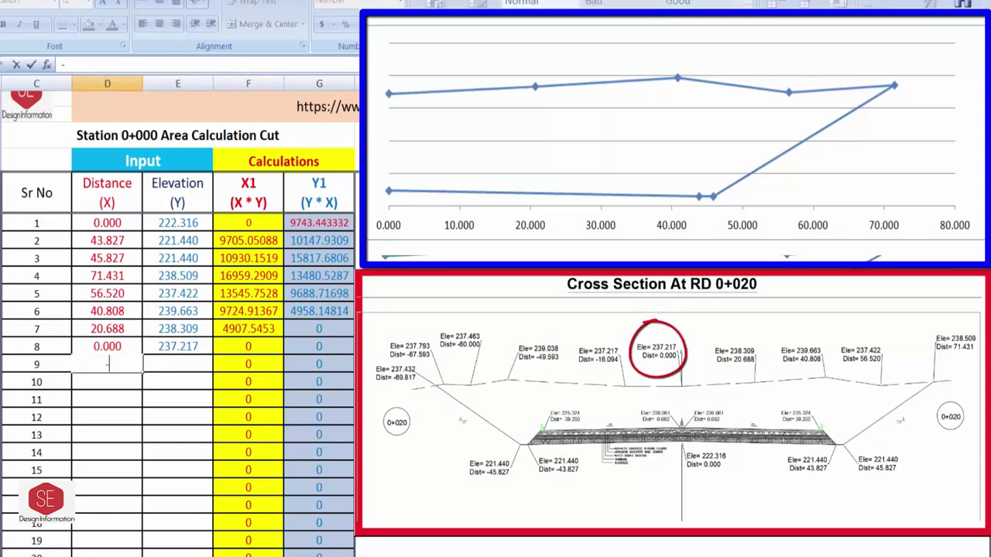
Step: Enter cut points 9–12: (-16.094, 237.217), (-49.593, 239.038), (-60, 237.463), (-67.593, 237.793)
text(16.094)
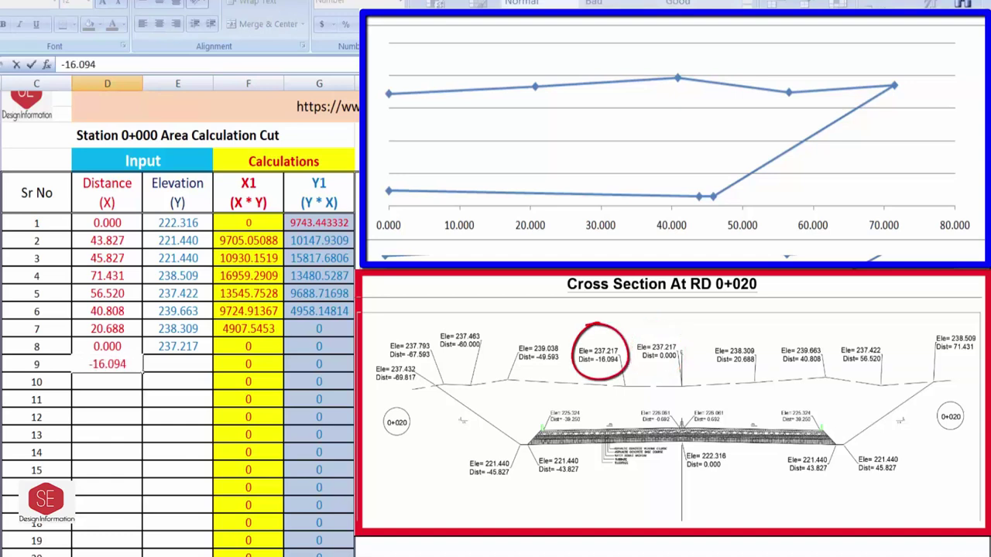
key(Tab)
text(237.)
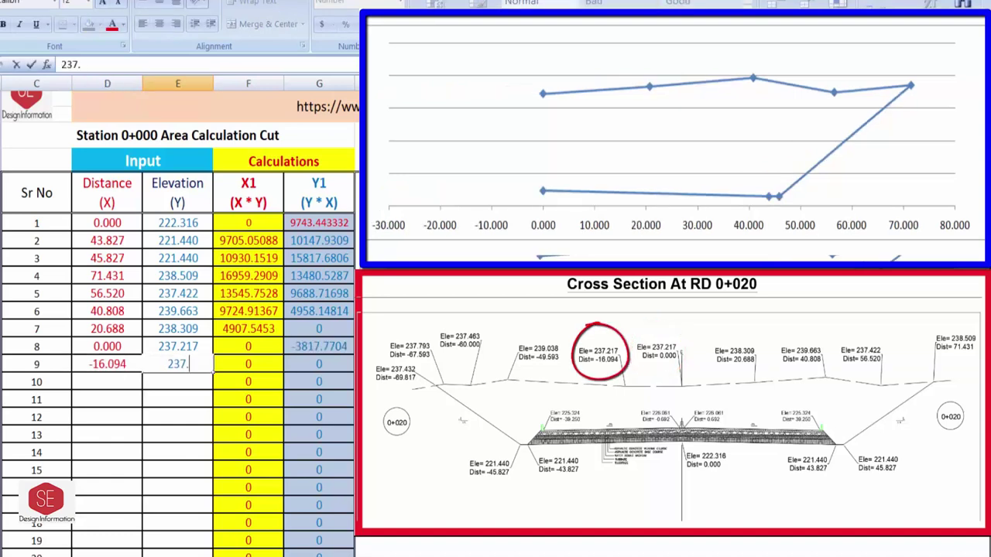
text(217)
key(Return)
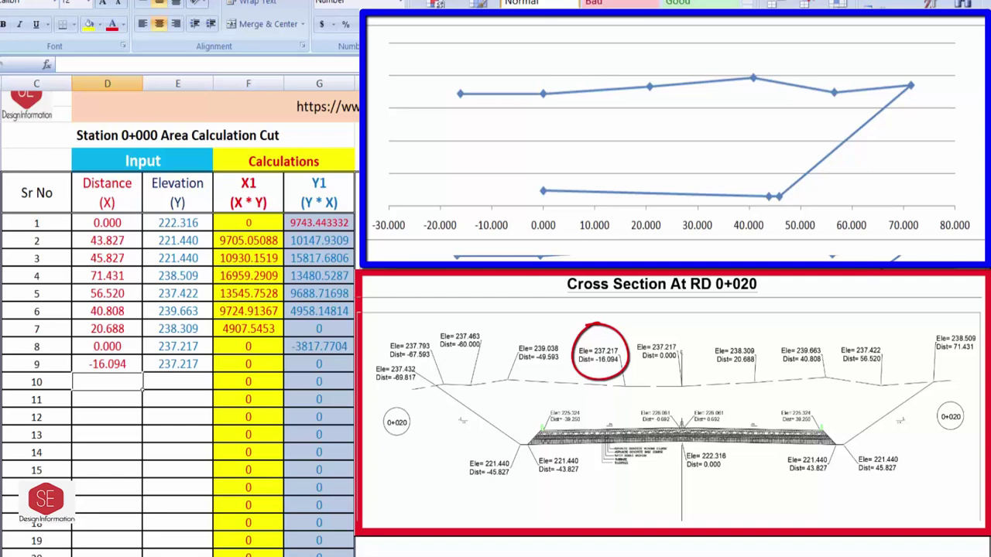
text(-49)
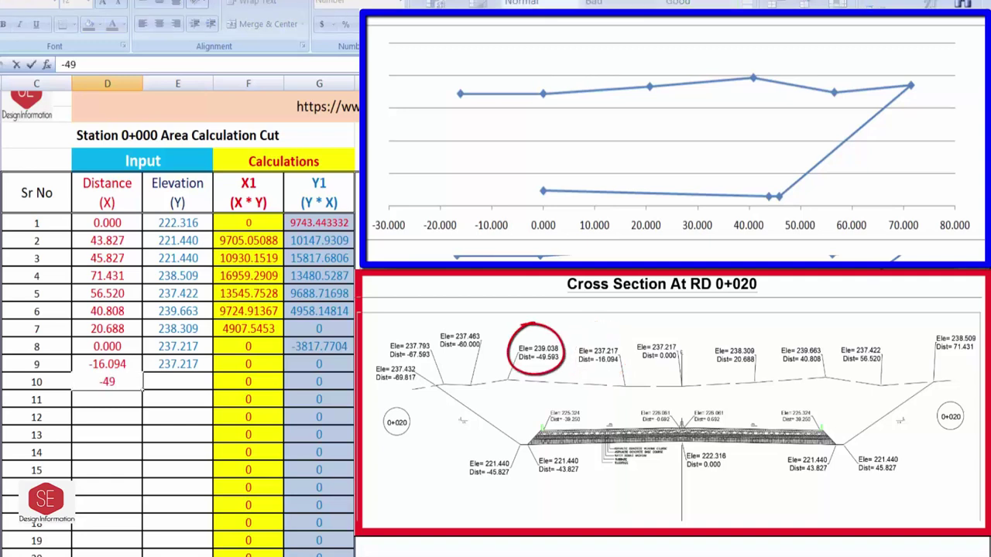
text(.593)
key(Tab)
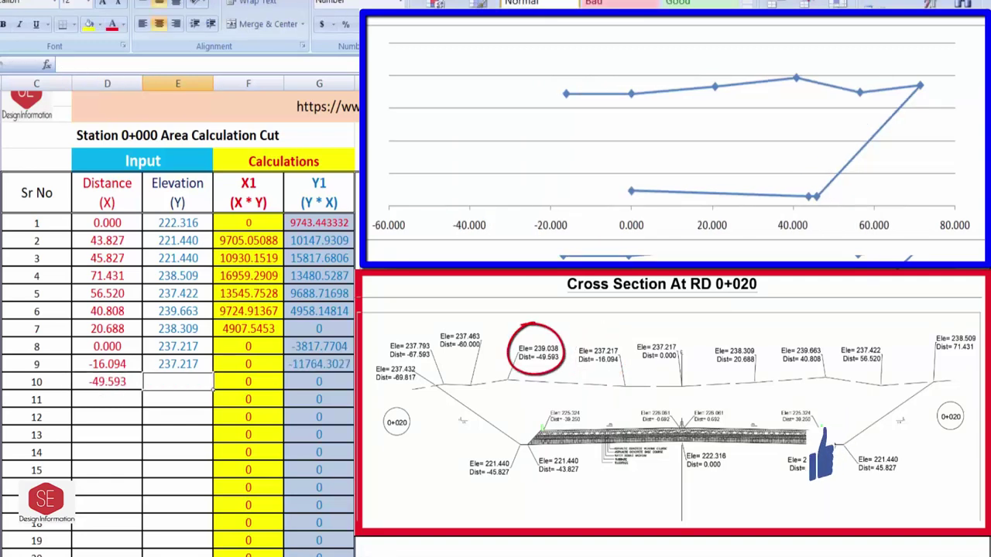
text(239.038)
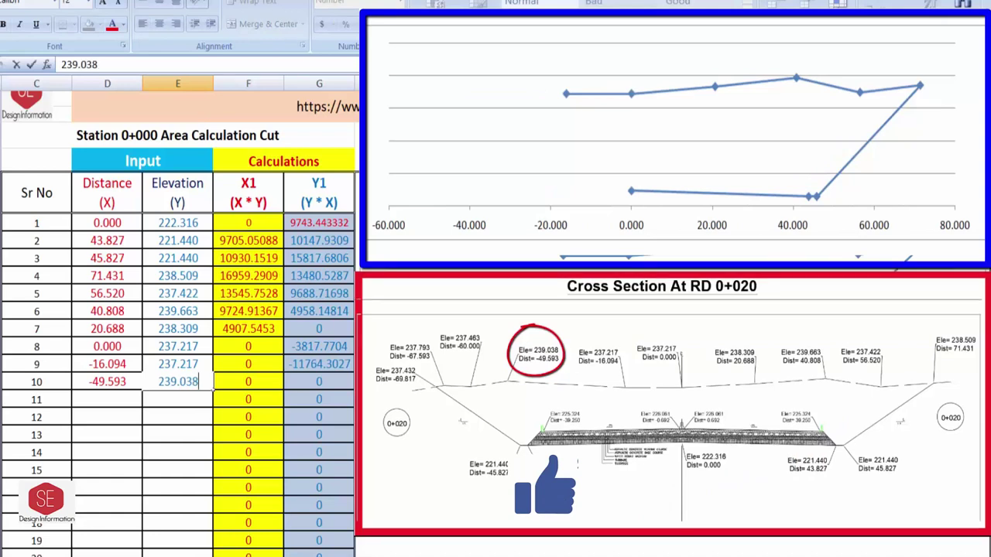
key(Return)
text(-)
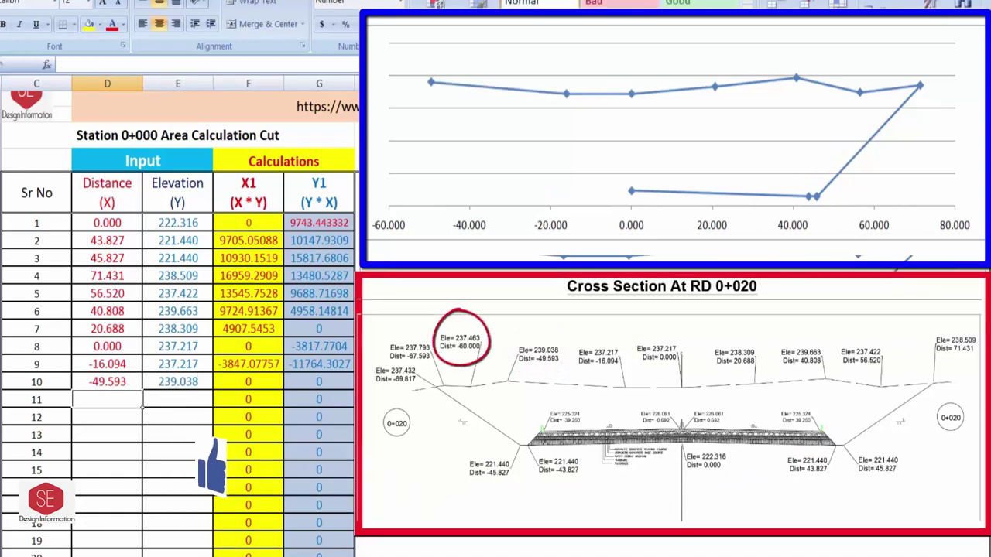
text(60)
key(Tab)
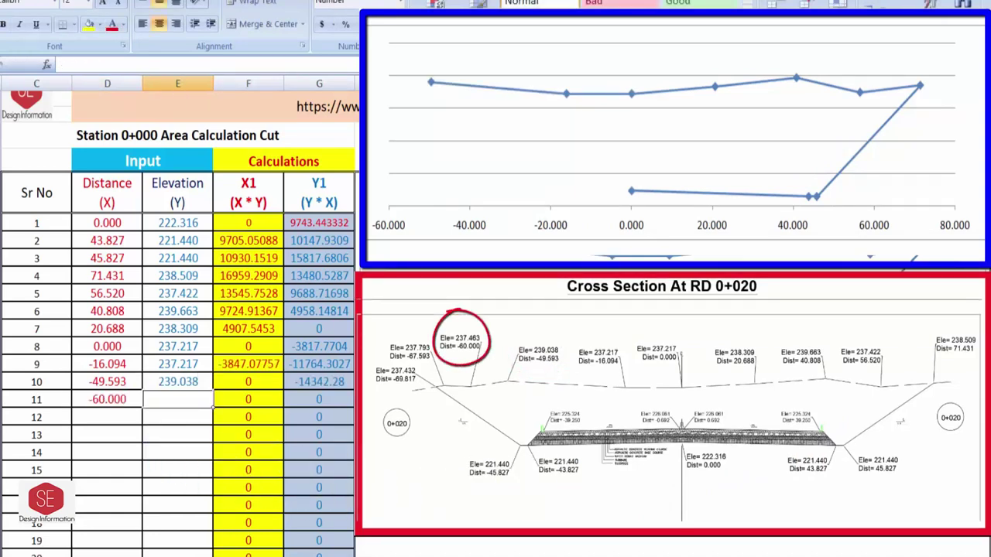
text(237.463)
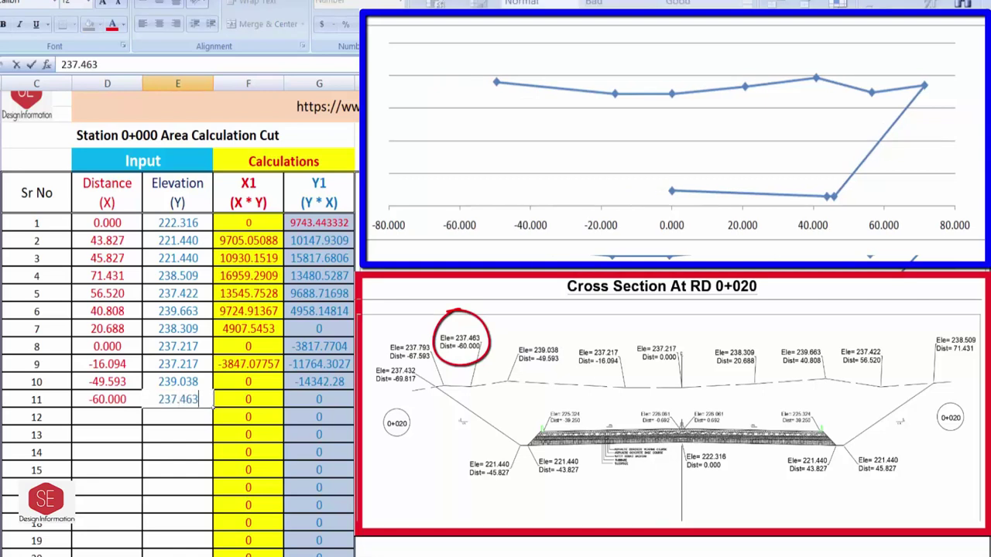
key(Return)
text(-6)
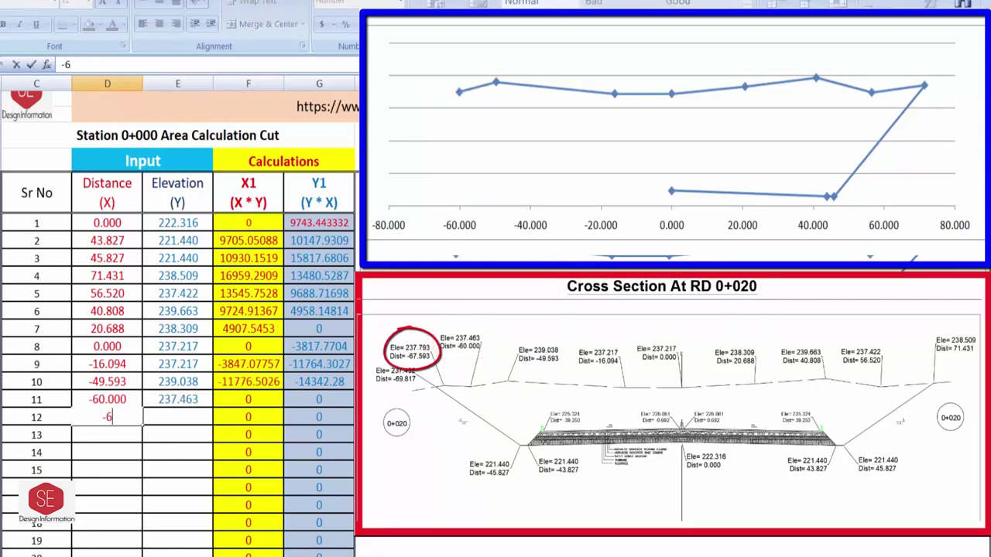
text(7.593)
key(Tab)
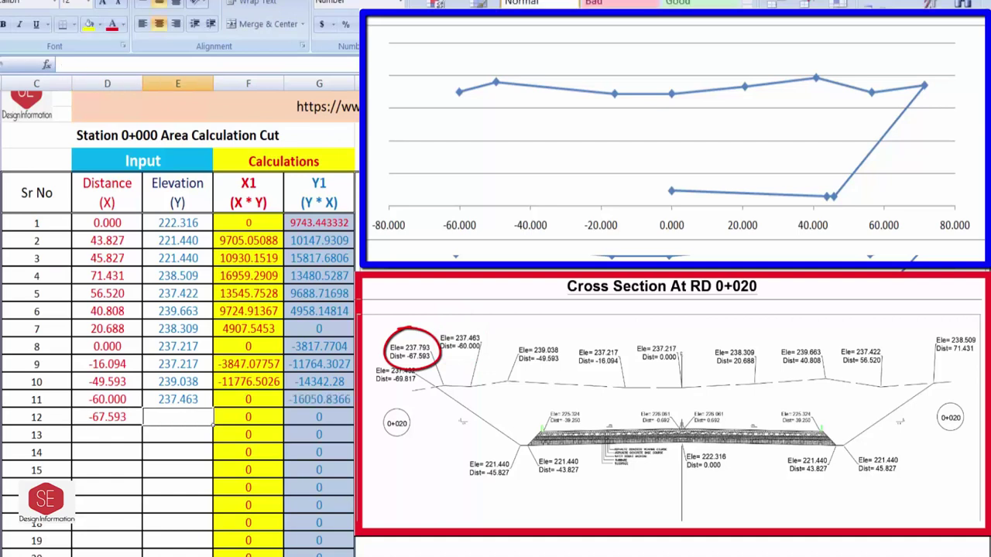
text(237.)
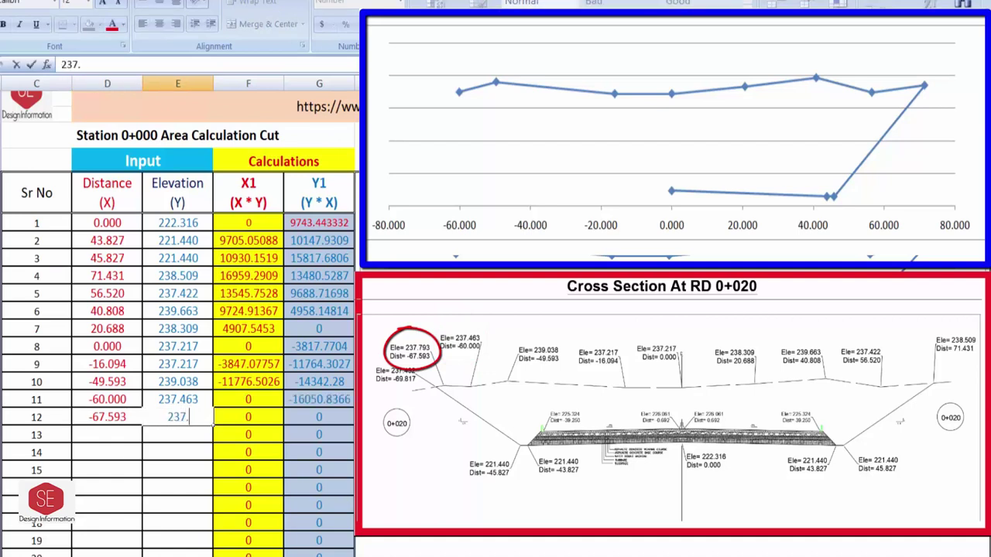
text(793)
key(Return)
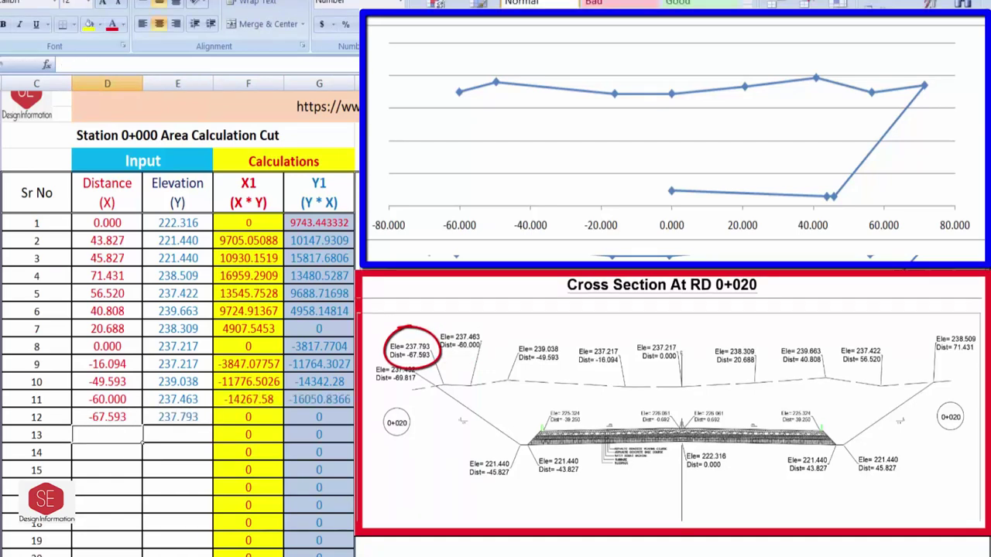
Step: Enter cut points 13–16: (-69.817, 237.432), (-45.827, 221.44), (-43.827, 221.44), (0, 222.316)
text(-69.81)
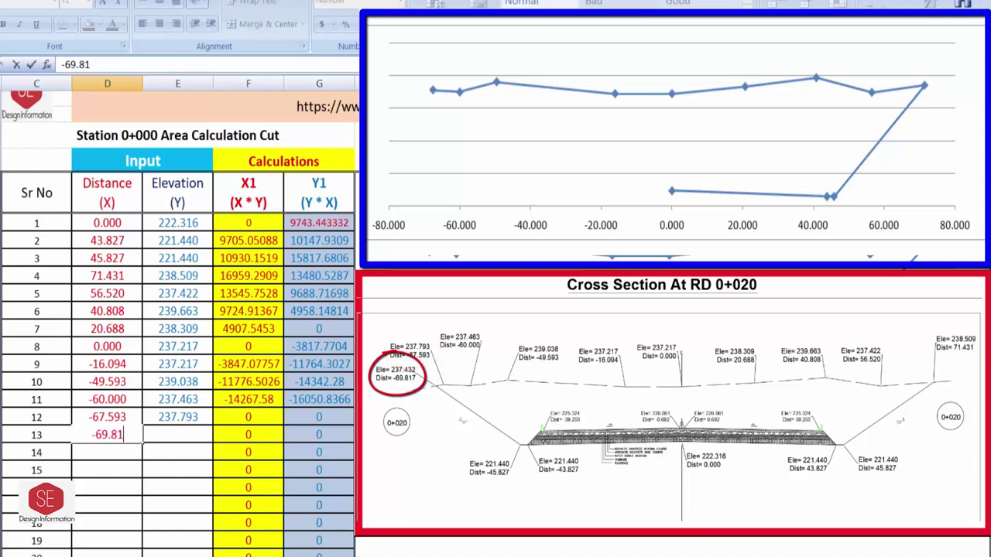
text(7)
key(Tab)
text(237)
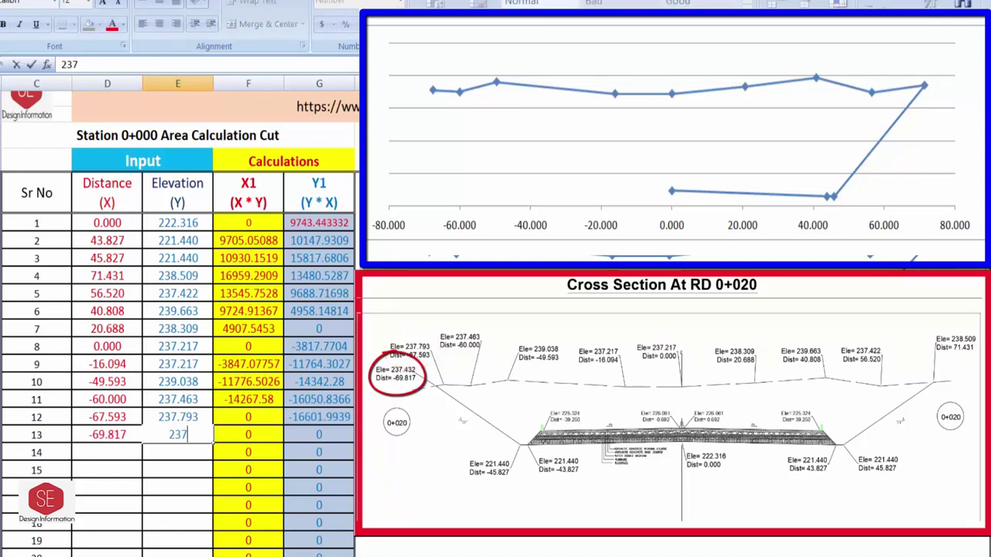
text(.432)
key(Return)
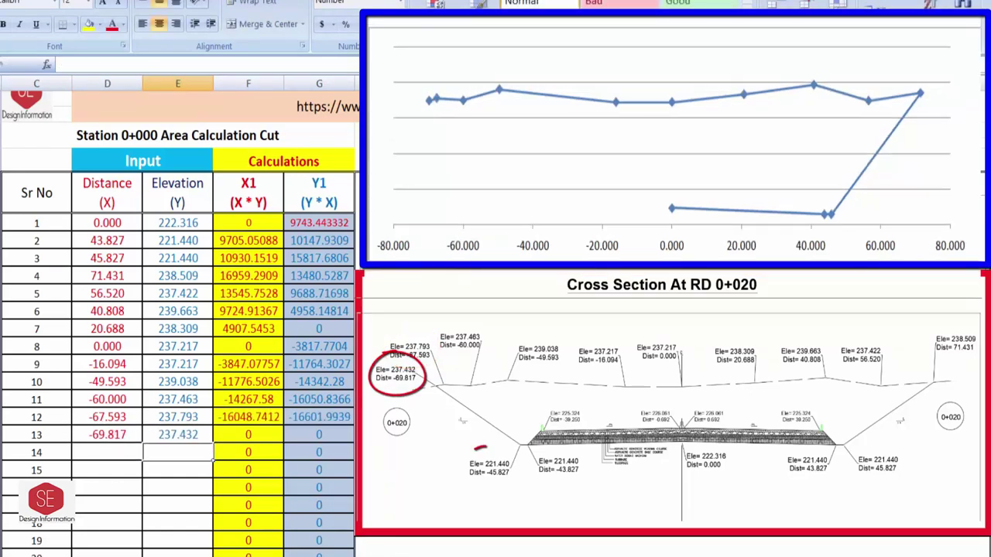
text(-45.)
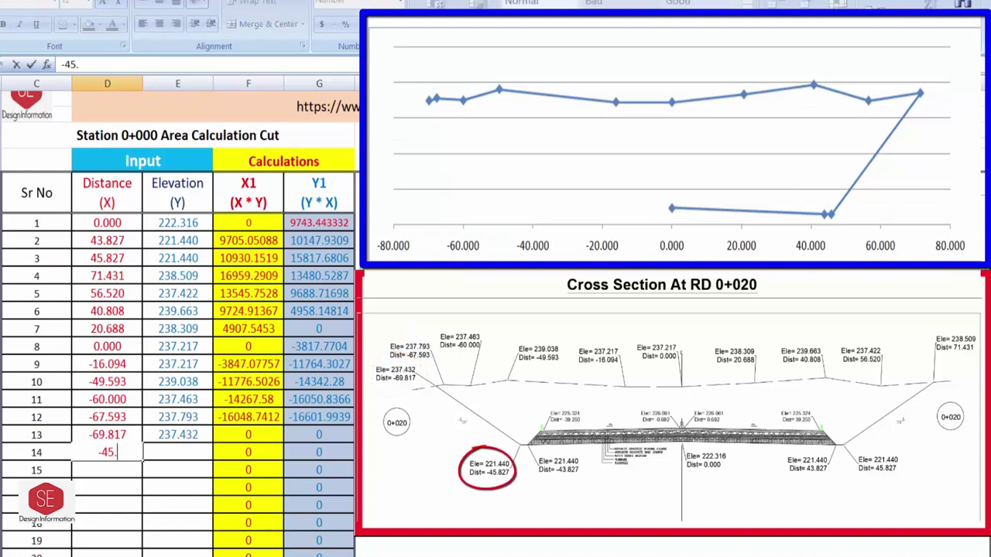
text(827)
key(Tab)
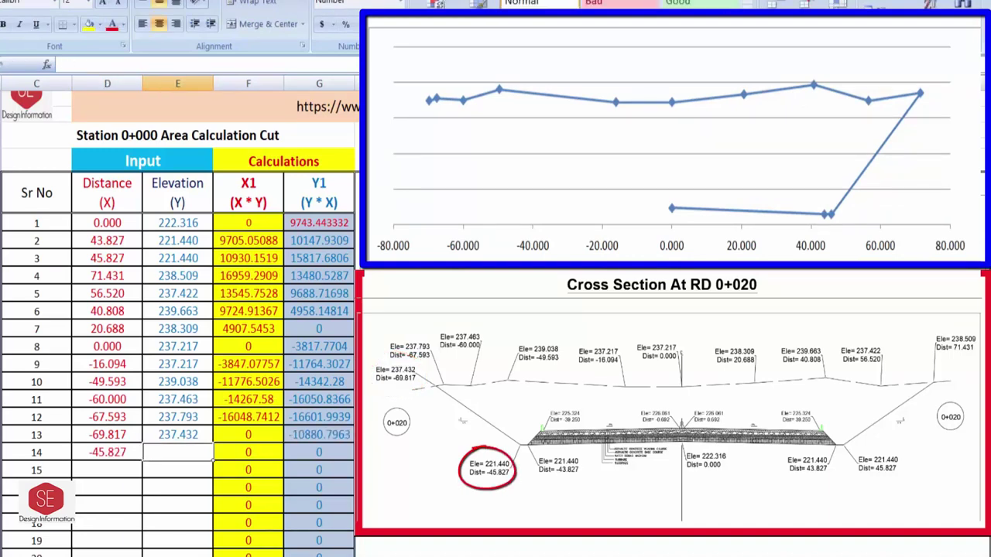
text(221.44)
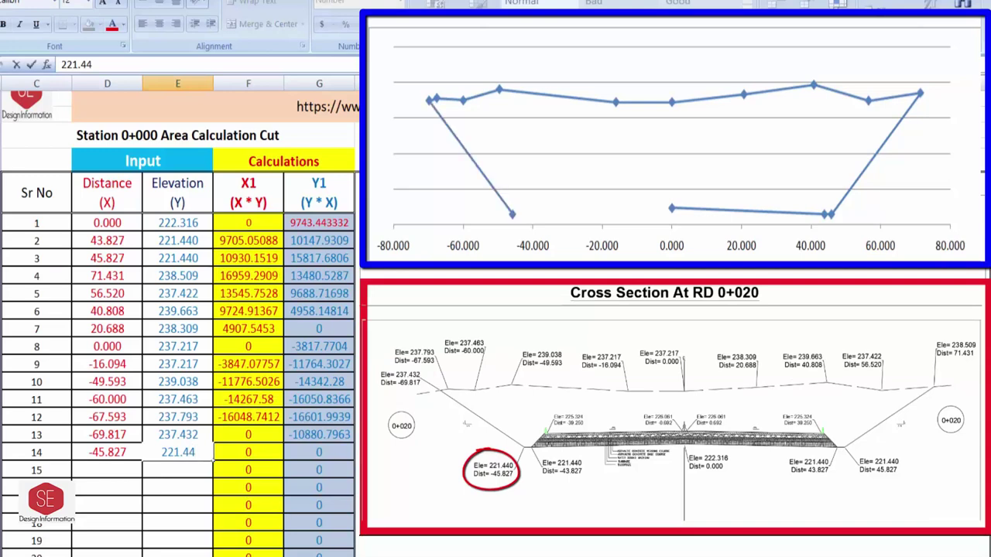
key(Return)
text(-43)
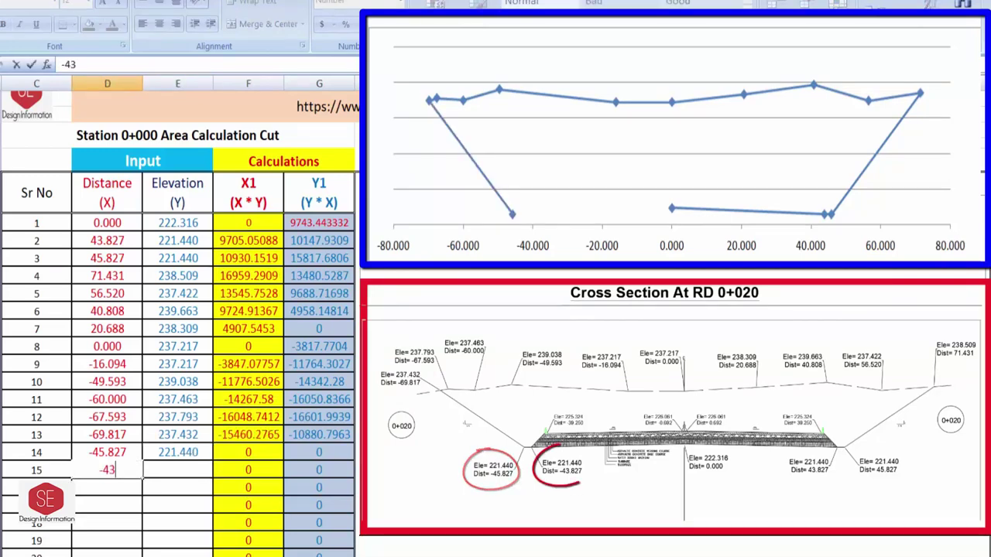
text(.827)
key(Tab)
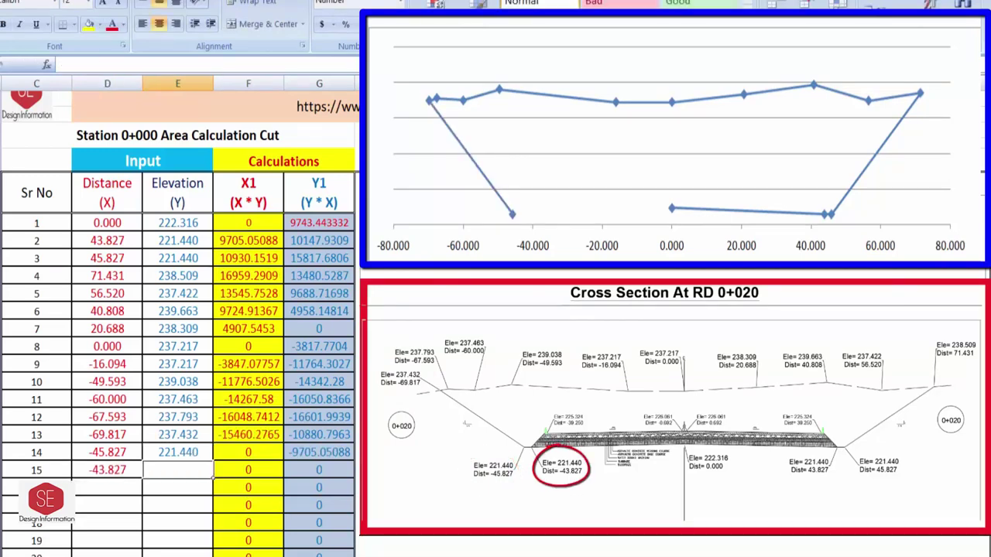
text(221.4)
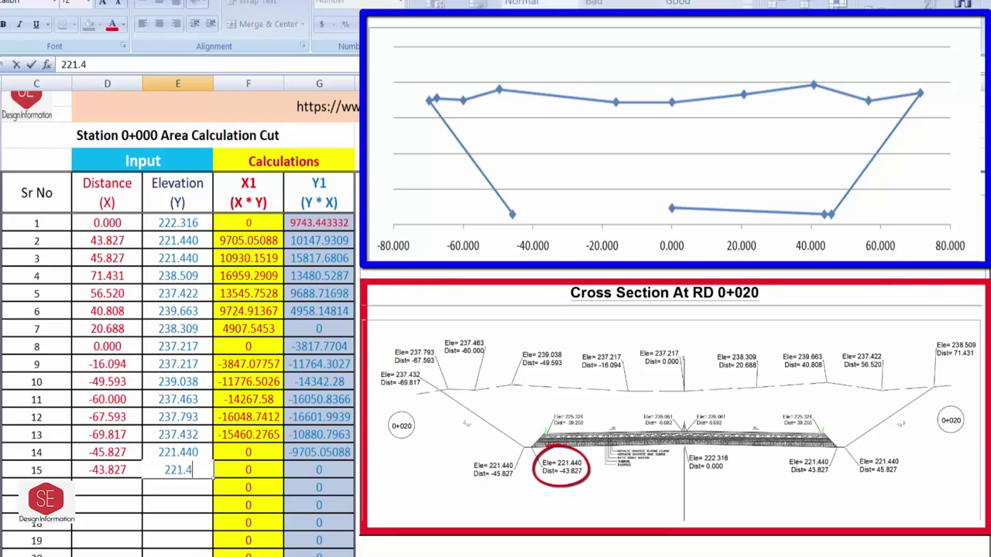
text(4)
key(Return)
text(0)
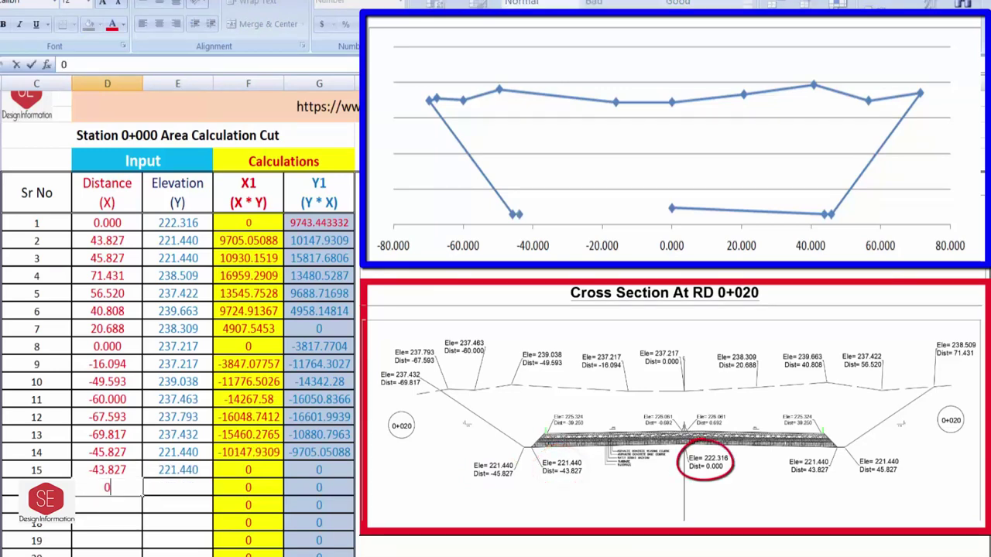
key(Tab)
text(222.3)
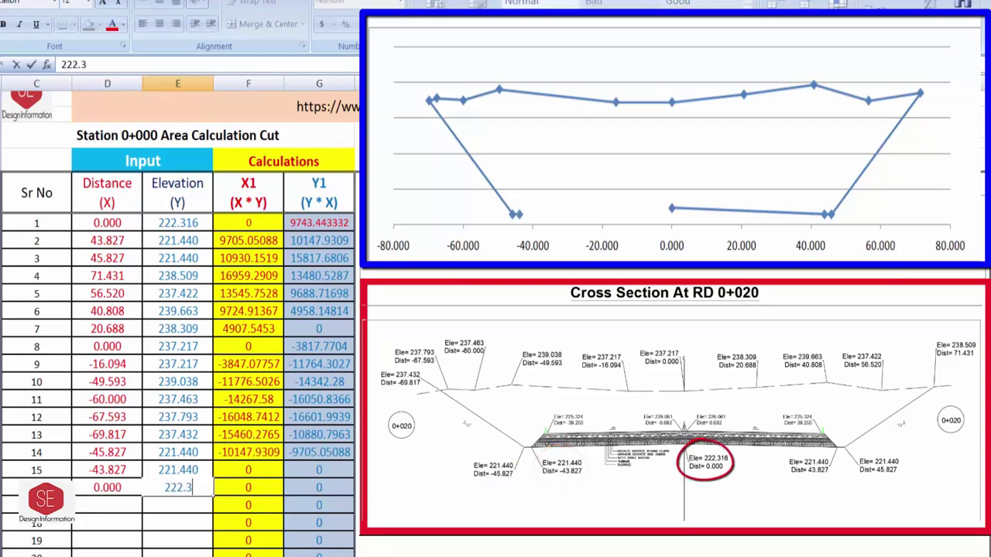
text(16)
key(Return)
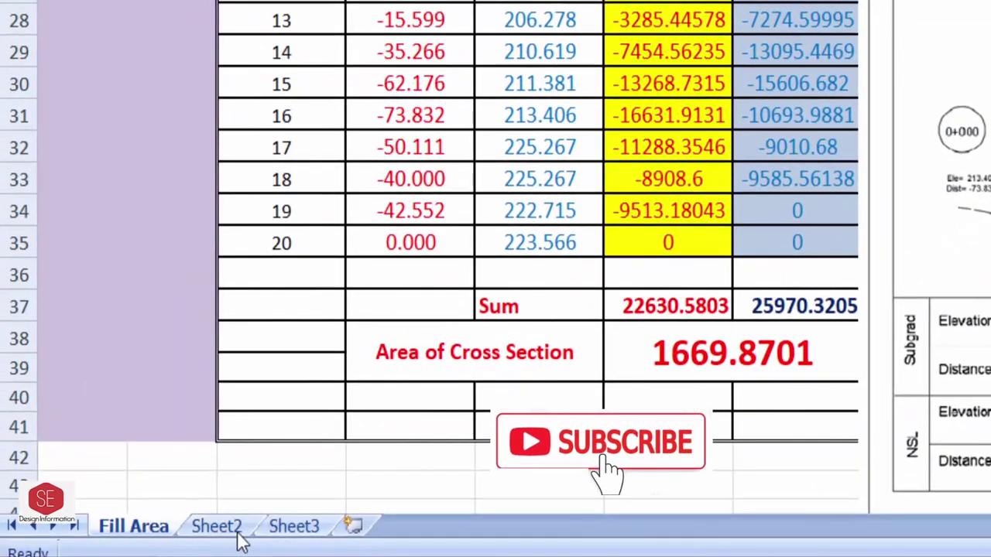
Step: Rename Sheet2 to 'Cut Area'
right_click(233, 537)
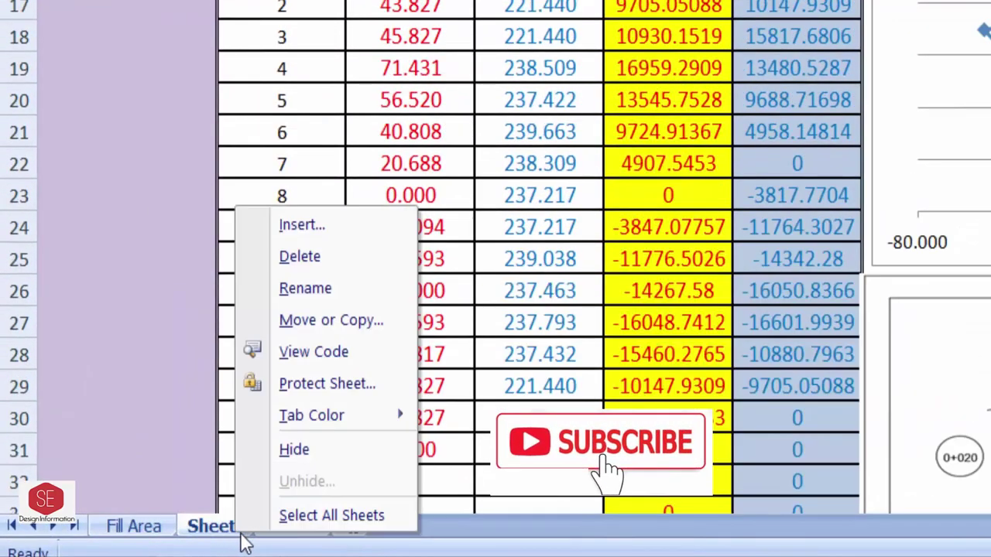
click(356, 297)
text(Cu)
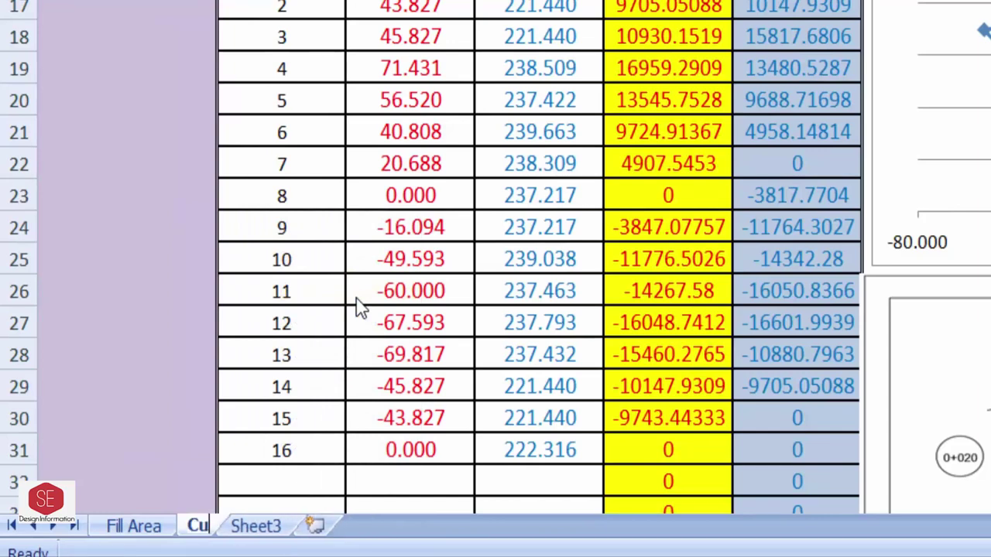
text(t Area)
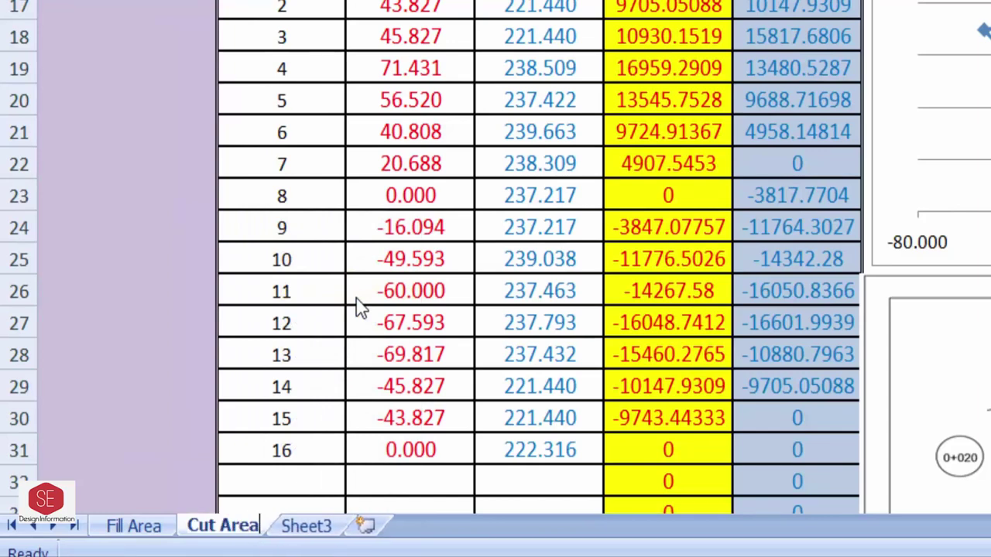
click(147, 258)
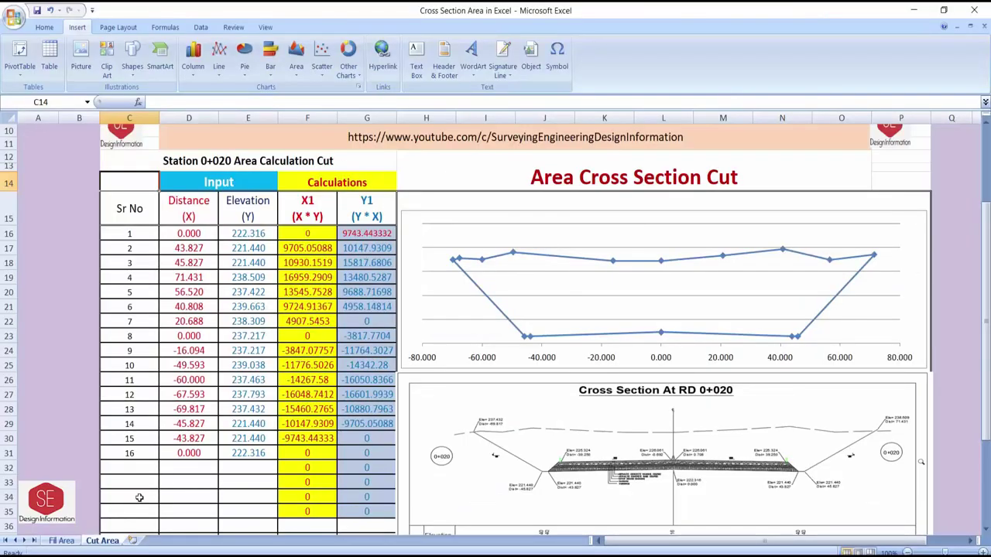
Step: Copy the entire Cut Area sheet and add a new blank worksheet
scroll(475, 373, down, 2)
scroll(360, 298, up, 3)
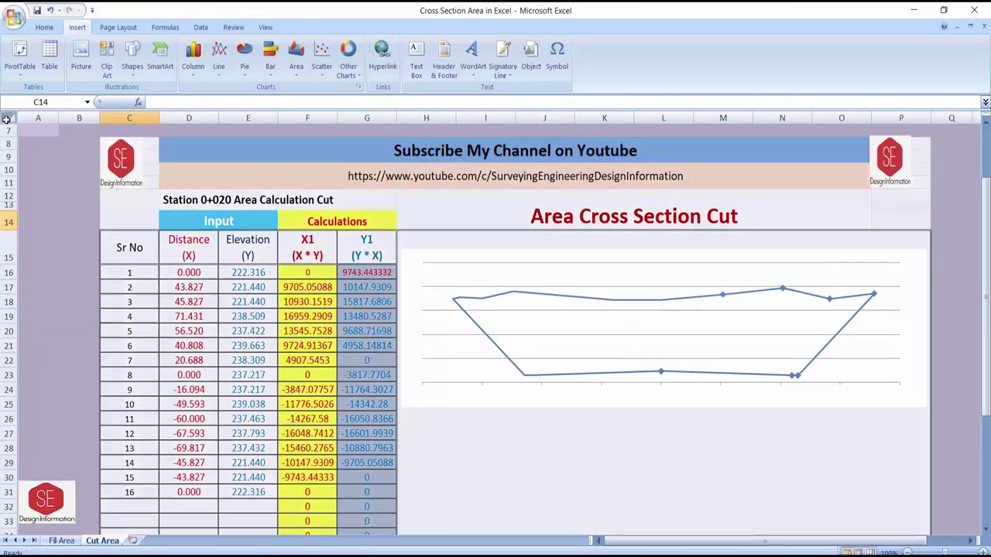
click(7, 119)
right_click(7, 121)
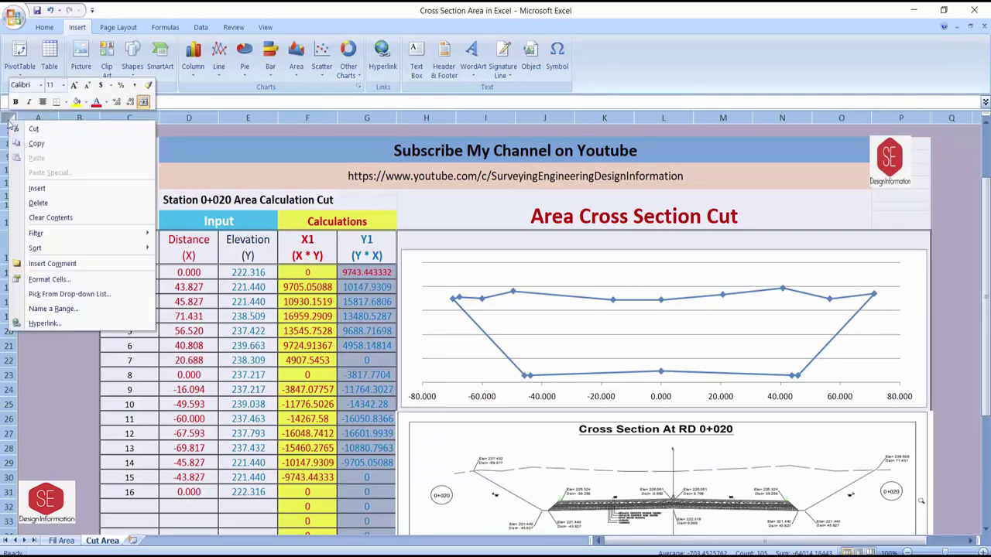
click(36, 144)
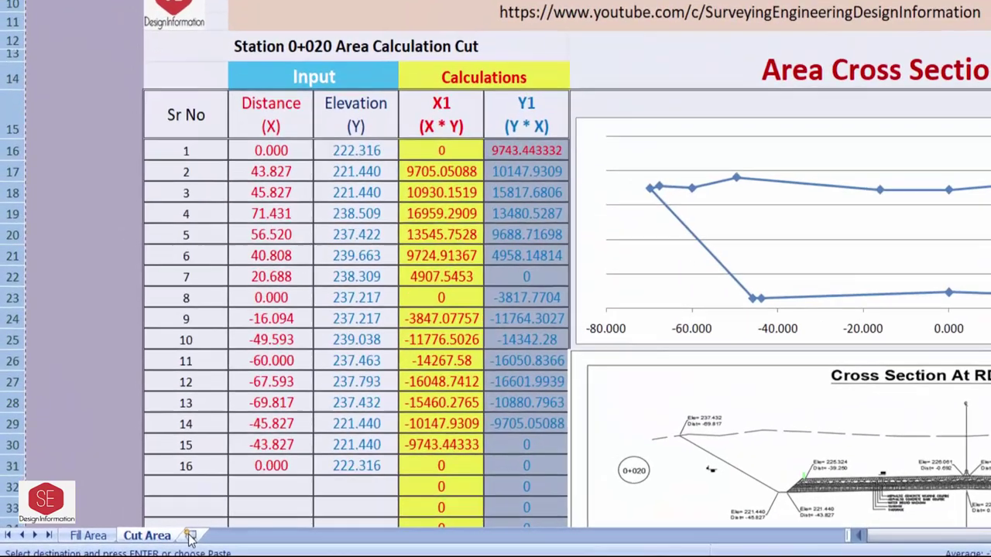
click(133, 540)
Step: Rename the new sheet to 'cut & Fill Area'
right_click(141, 541)
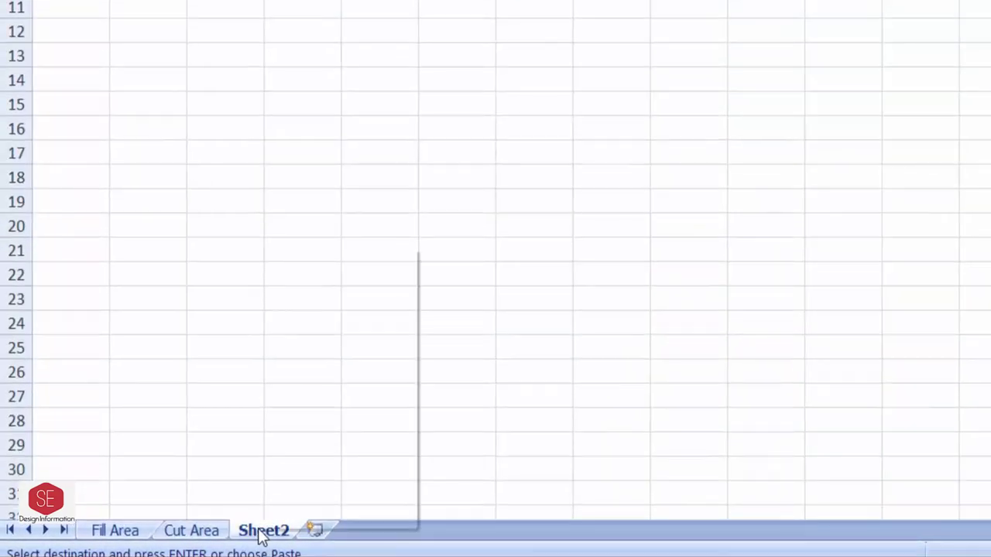
click(338, 320)
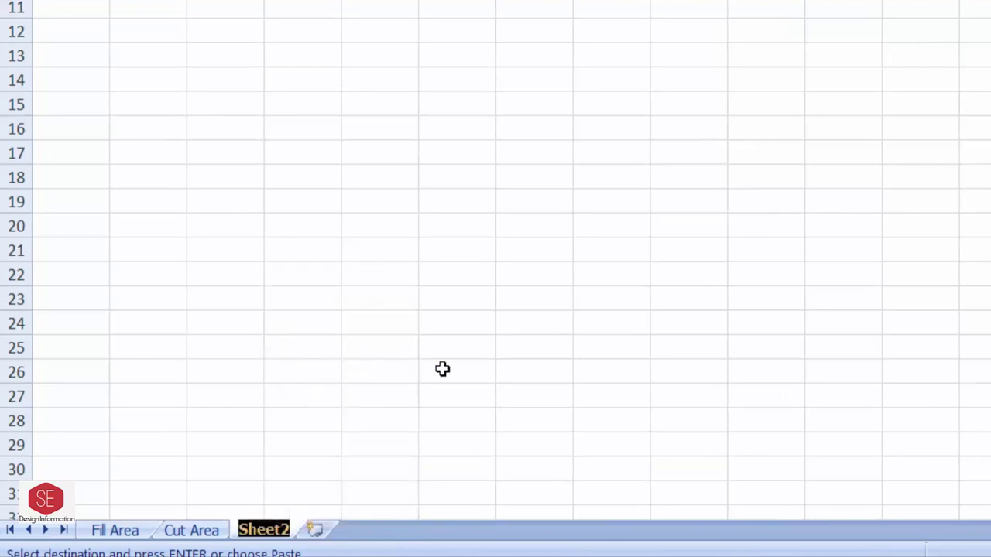
text(c)
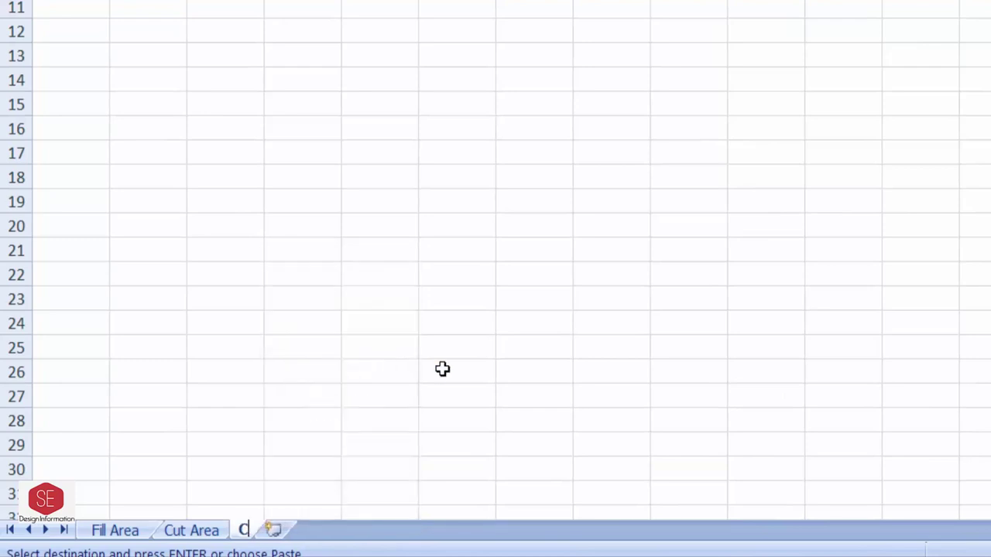
text(ut)
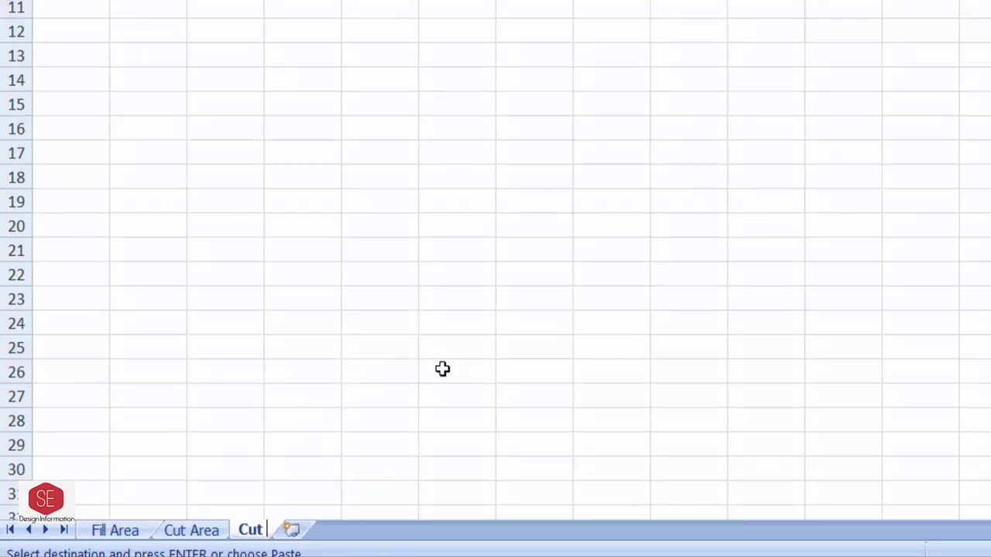
text( & F)
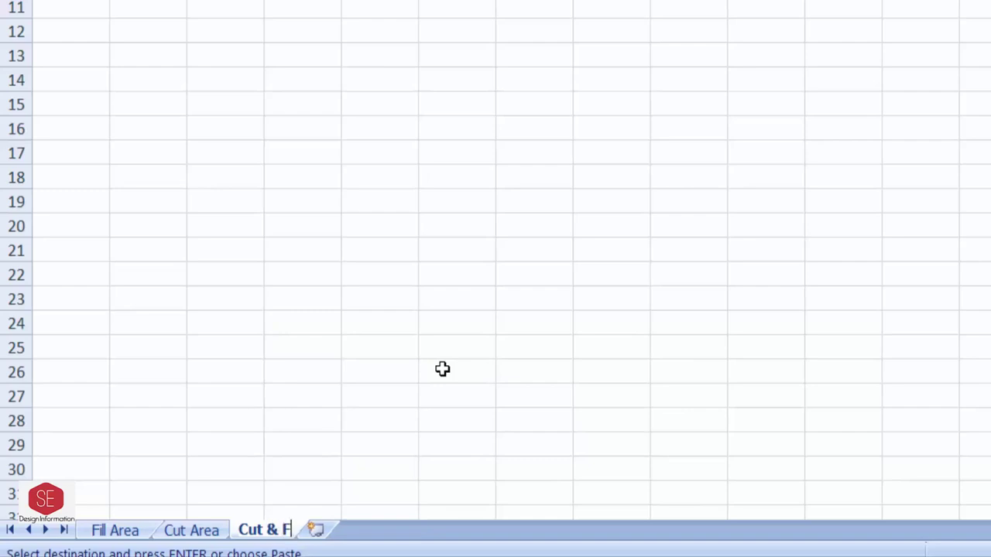
text(ill A)
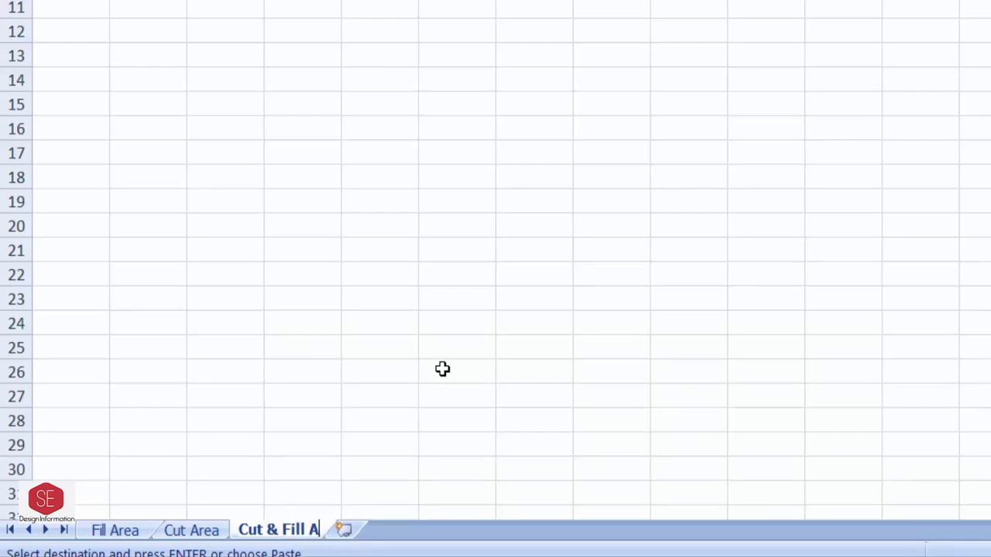
text(rea)
click(442, 368)
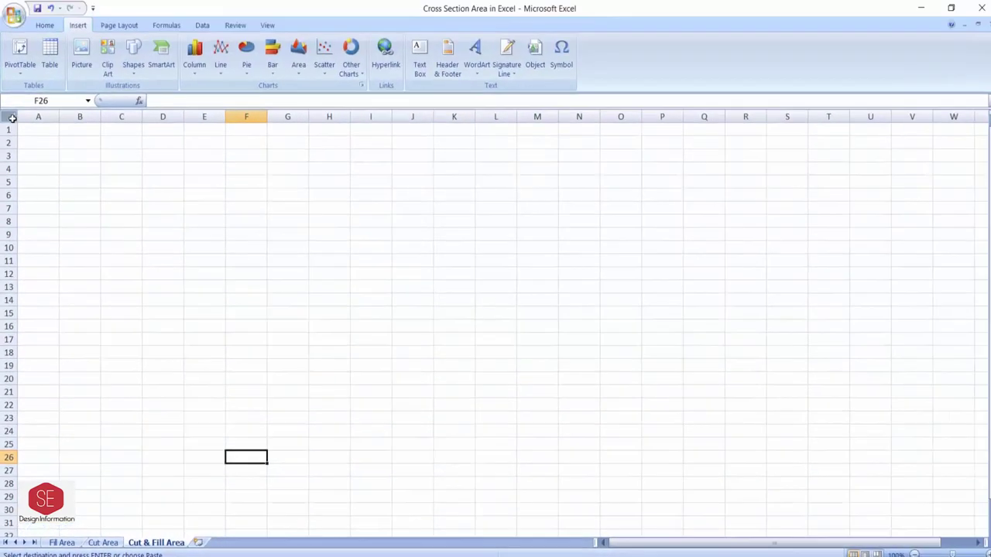
Step: Paste the copied Cut Area contents into the whole new sheet
click(12, 118)
right_click(12, 117)
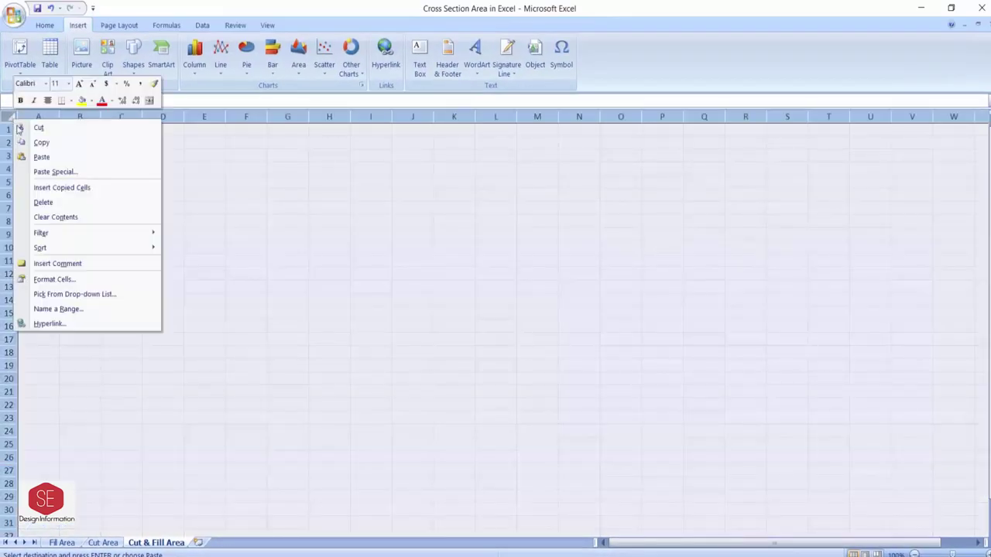
click(39, 157)
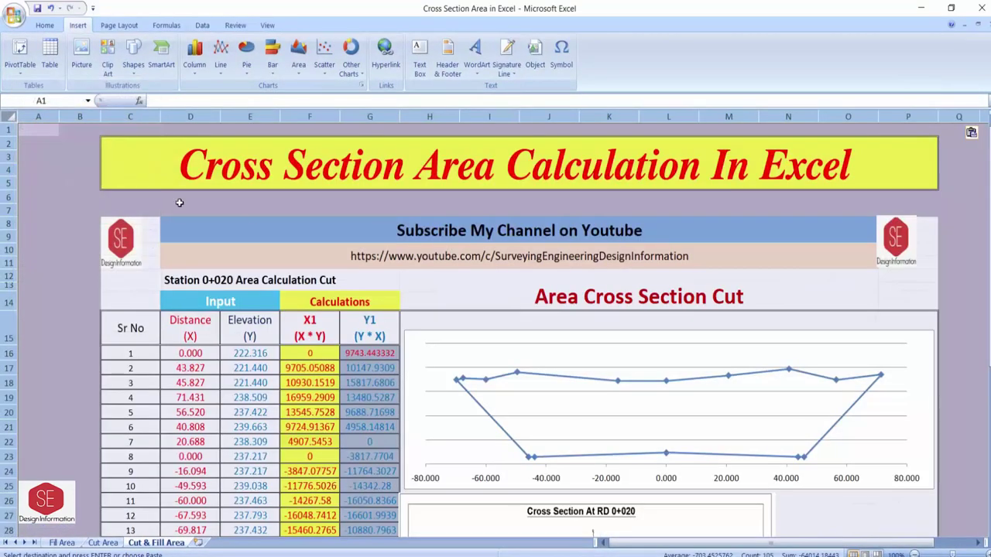
scroll(545, 277, down, 1)
scroll(660, 319, down, 1)
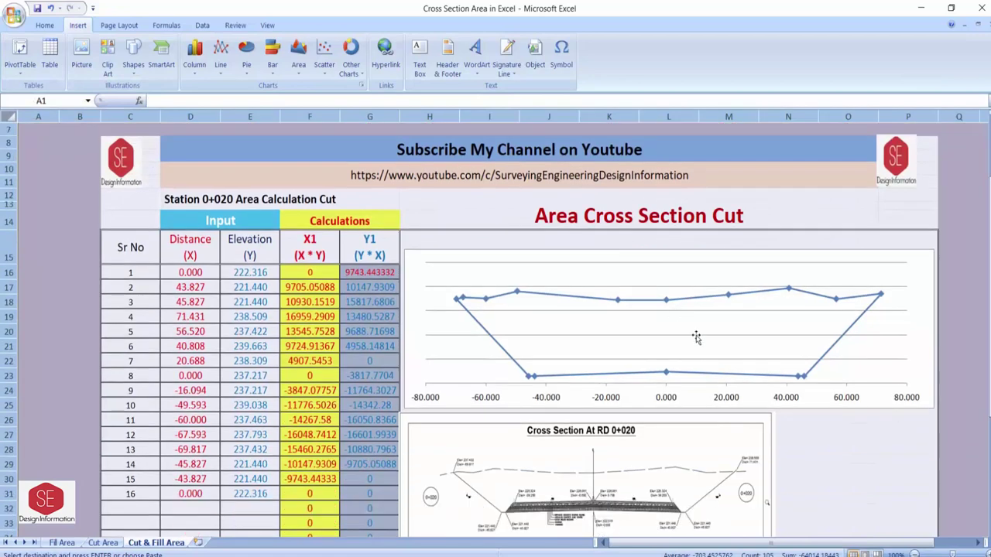
click(952, 361)
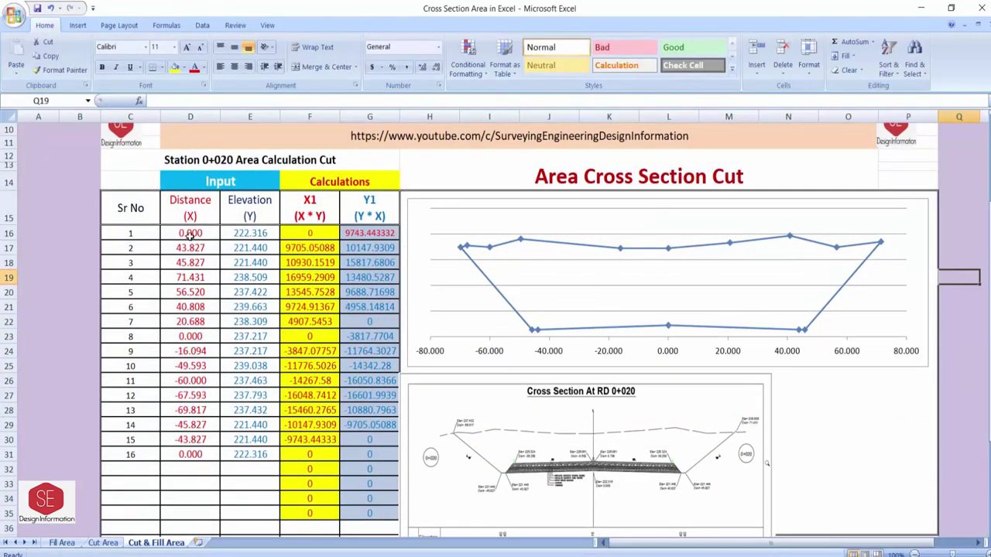
Step: Clear the old point coordinates in D16:E31 and delete the 0+020 cross-section picture
drag(190, 236, 250, 452)
key(Delete)
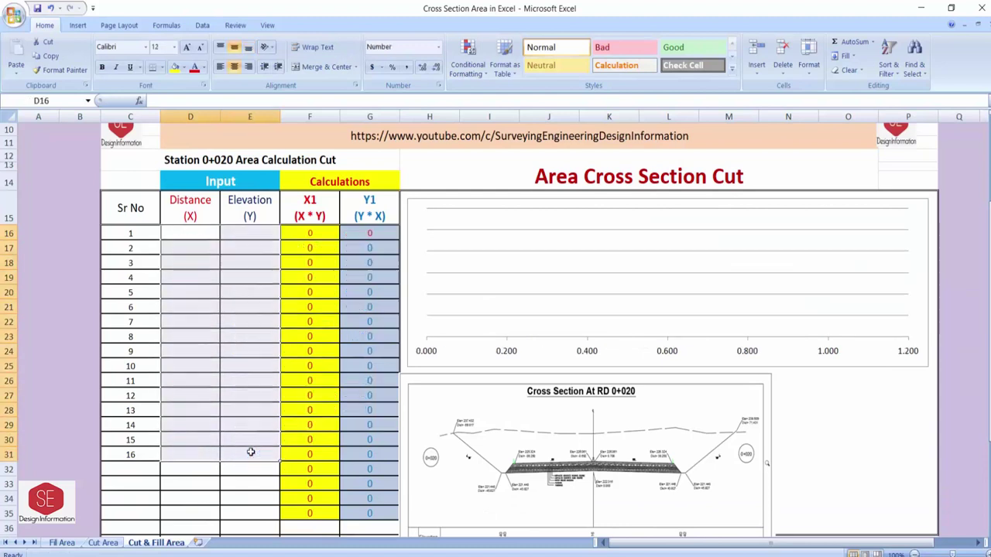
click(604, 410)
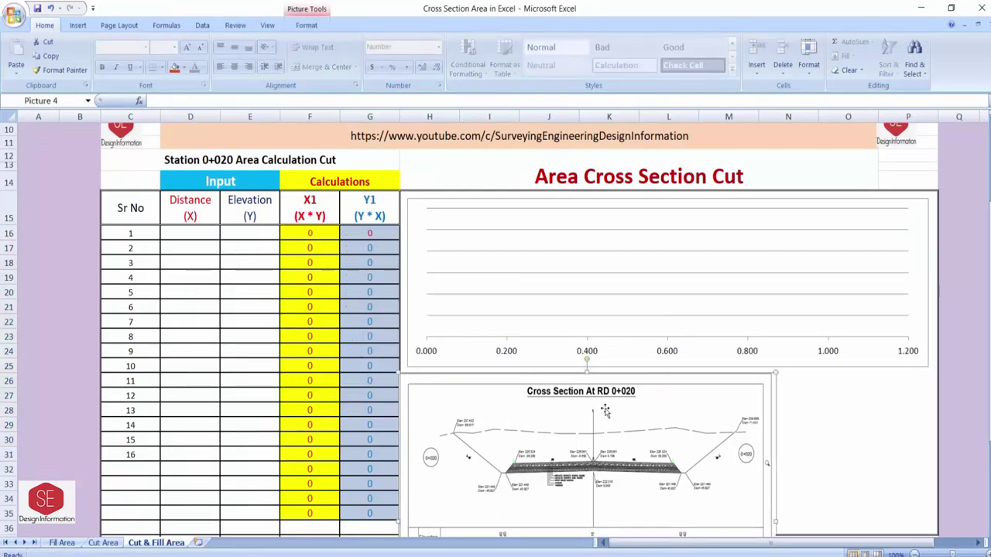
key(Delete)
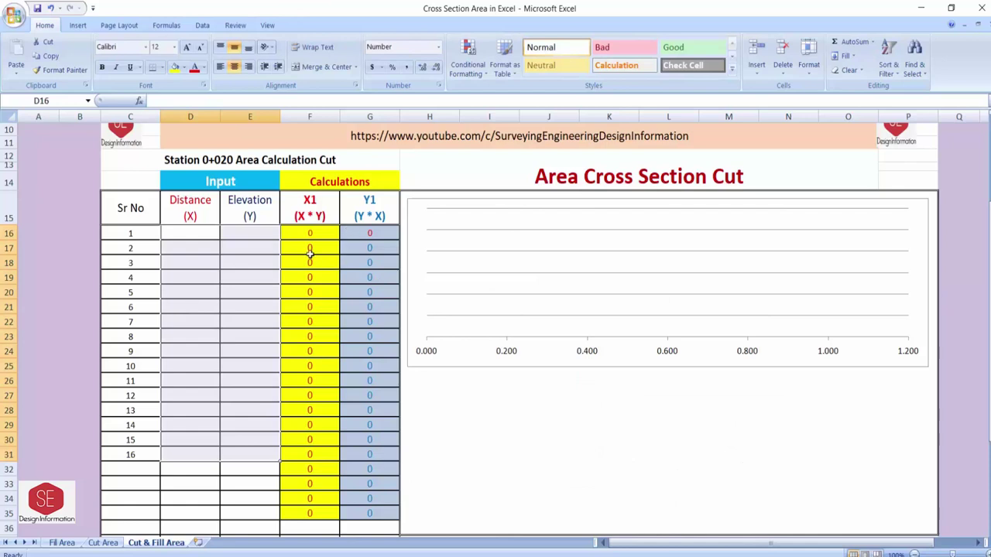
Step: Append '& Fill' to the heading so it reads 'Area Cross Section Cut & Fill'
double_click(742, 177)
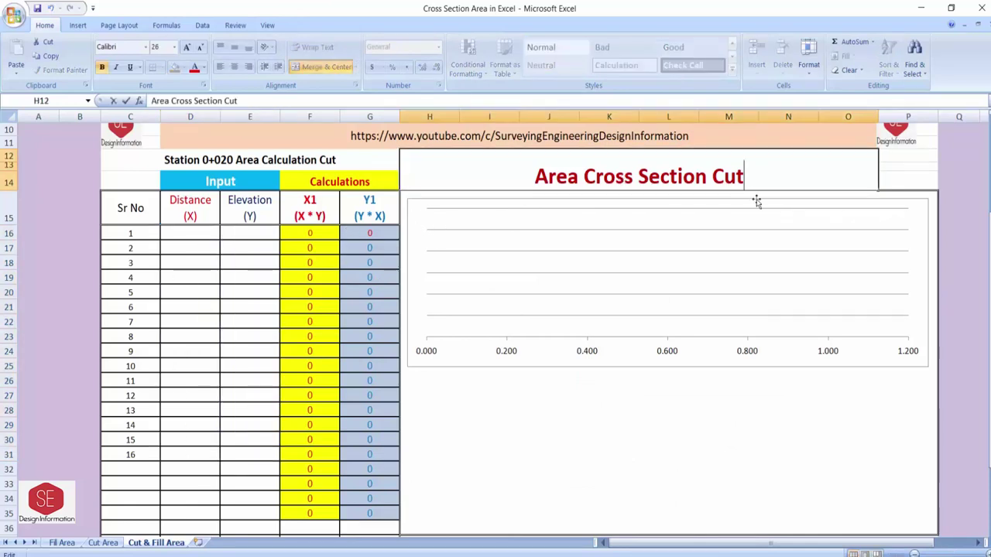
text( & F)
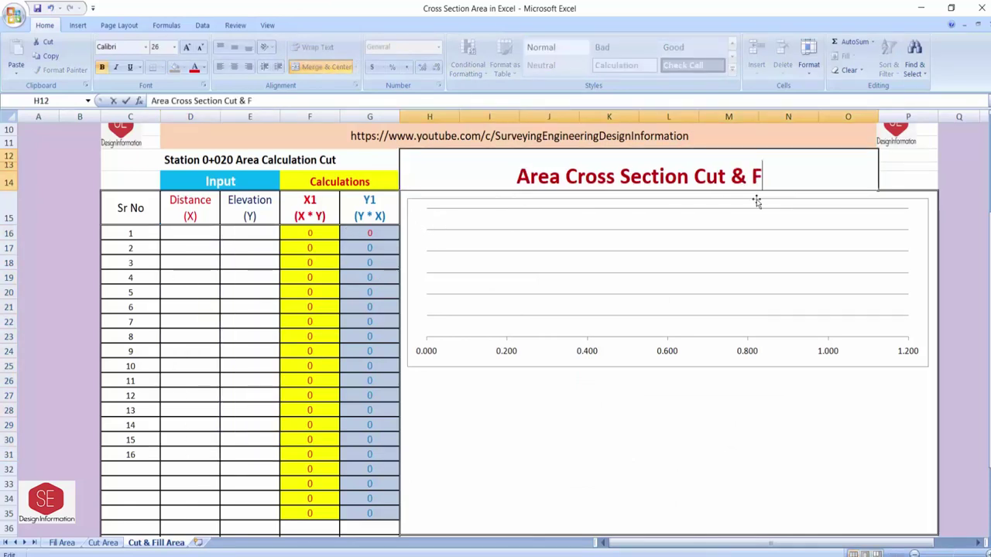
text(ill)
key(Return)
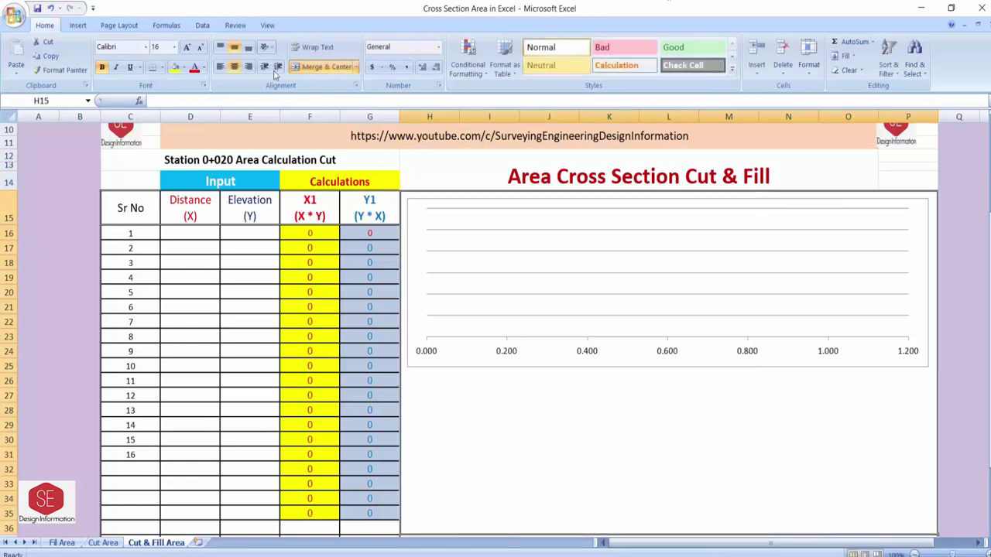
Step: Change the station label from 0+020 to 0+040
double_click(224, 160)
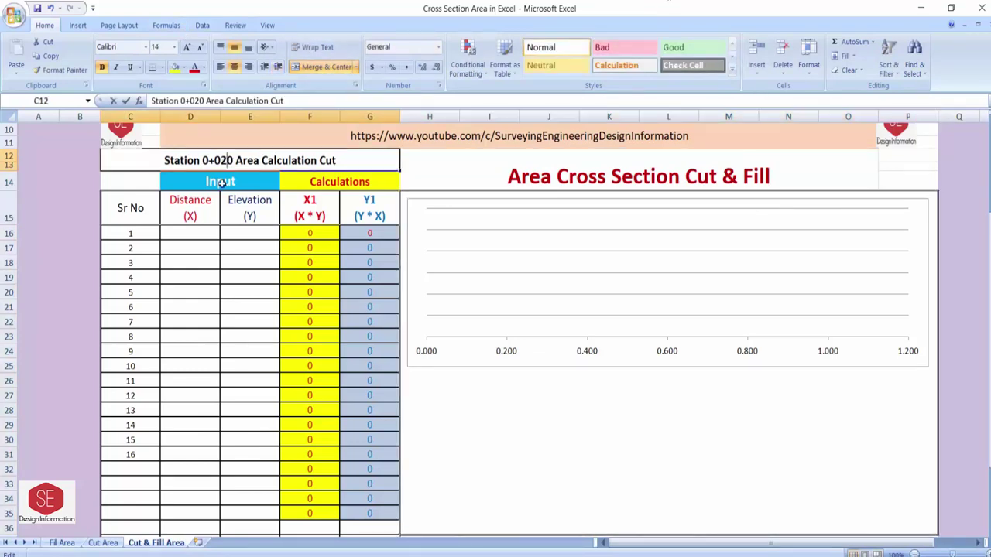
key(BackSpace)
text(4)
key(Return)
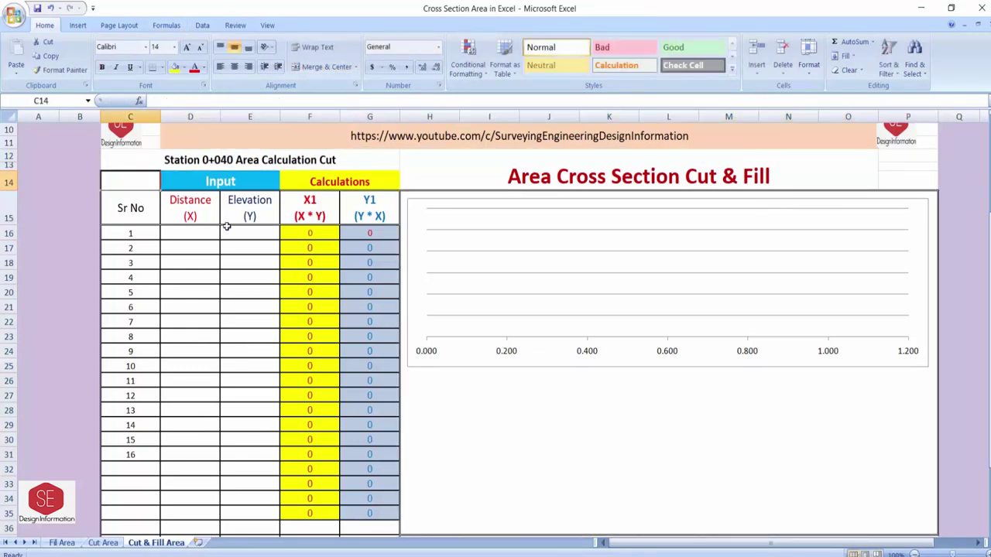
click(77, 25)
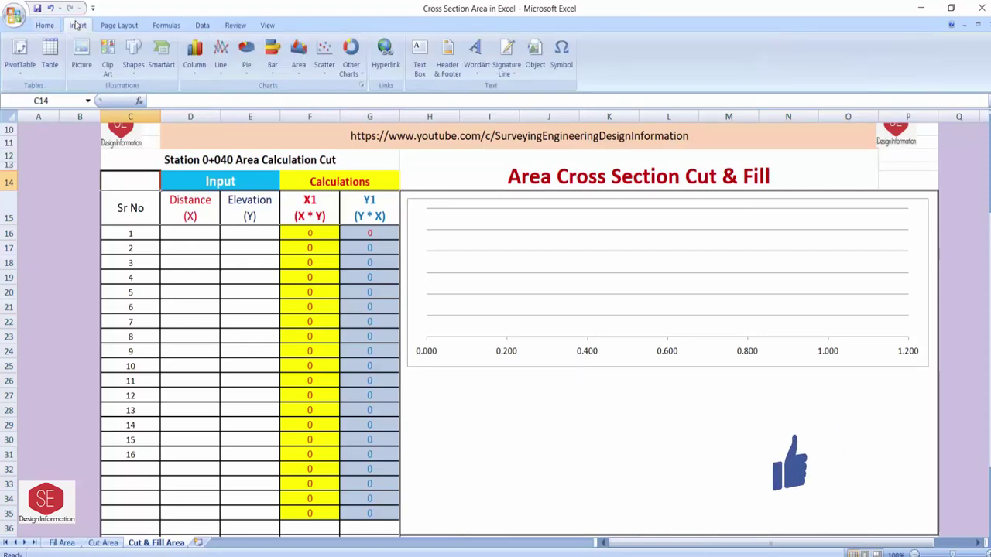
Step: Open the 0+000 cross-section image in Photos, browse on to 0+020 and 0+040, then close Photos
click(82, 55)
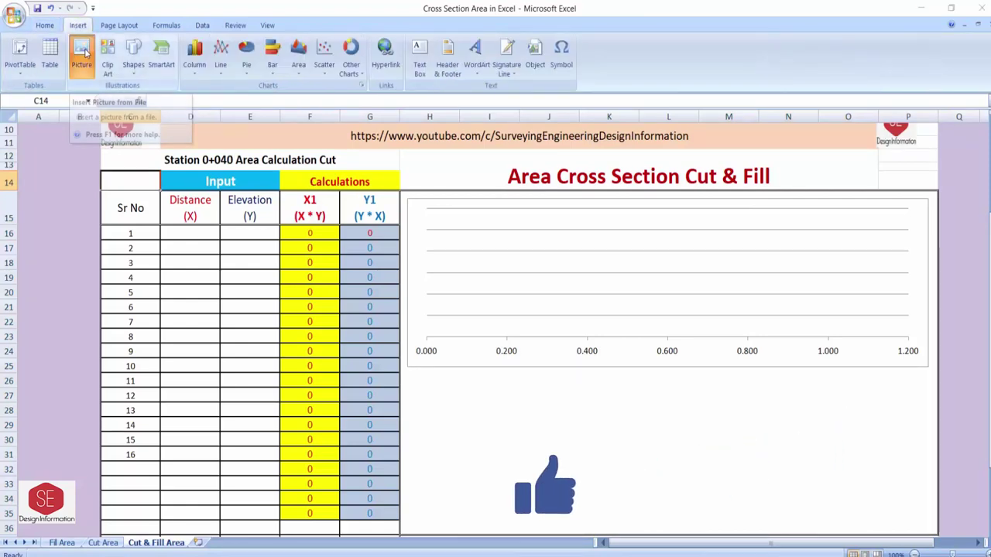
right_click(166, 90)
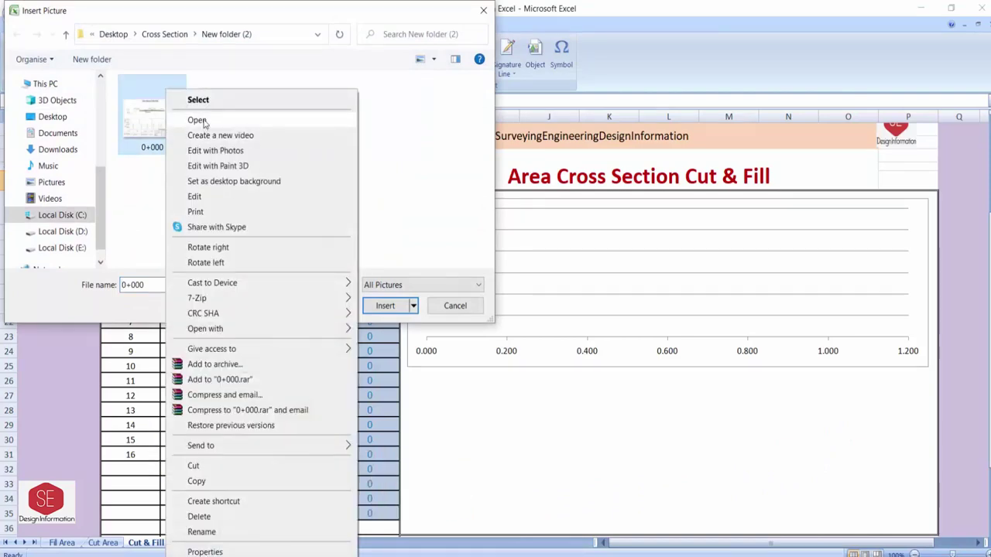
click(196, 120)
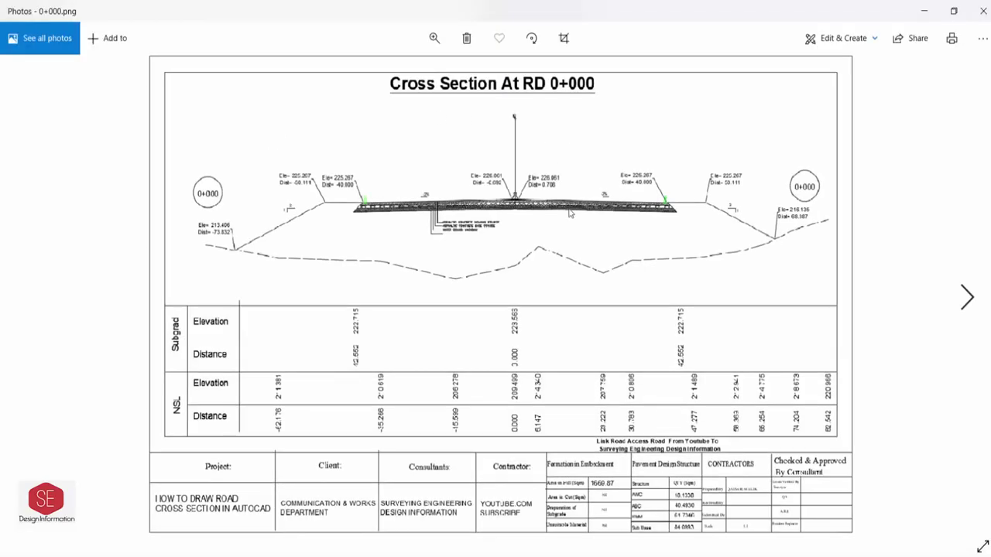
click(967, 295)
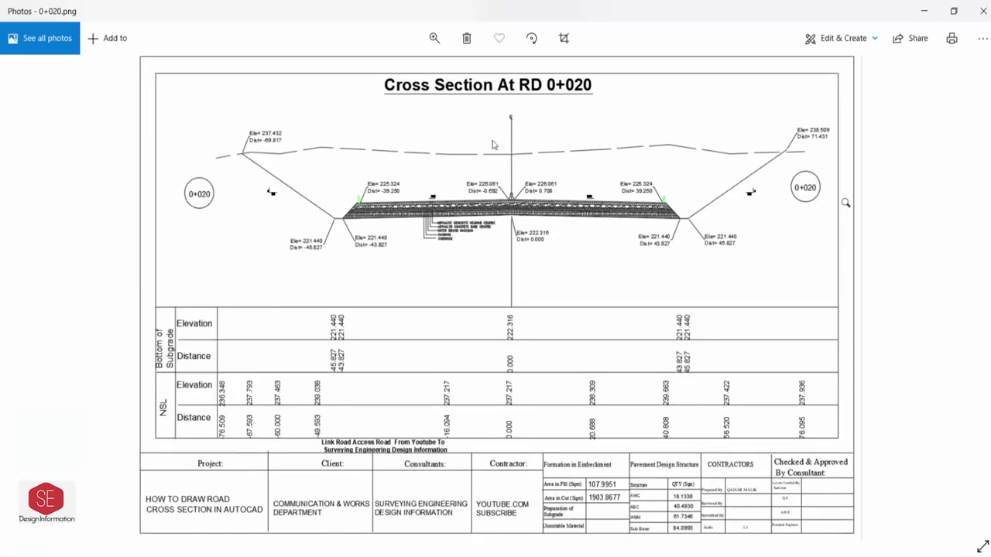
click(966, 301)
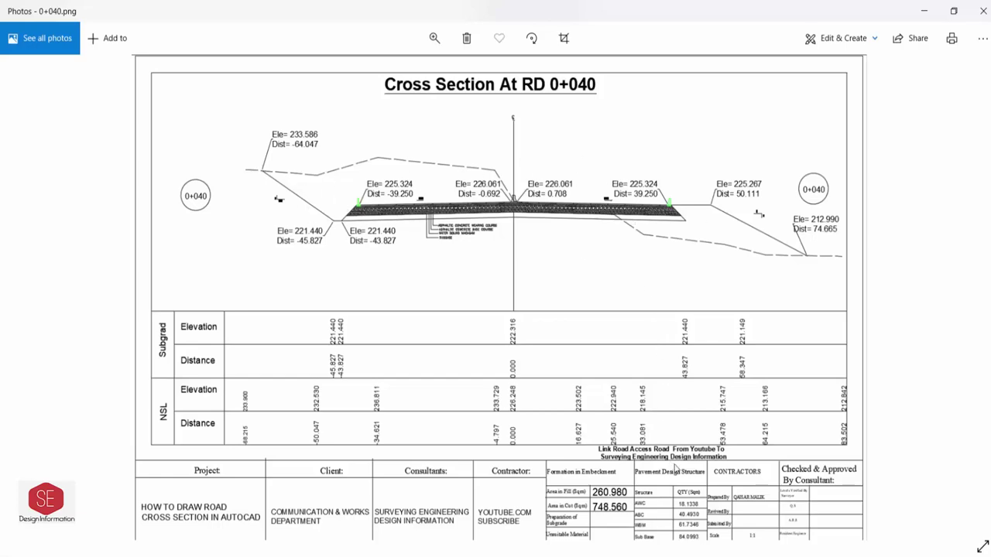
click(978, 17)
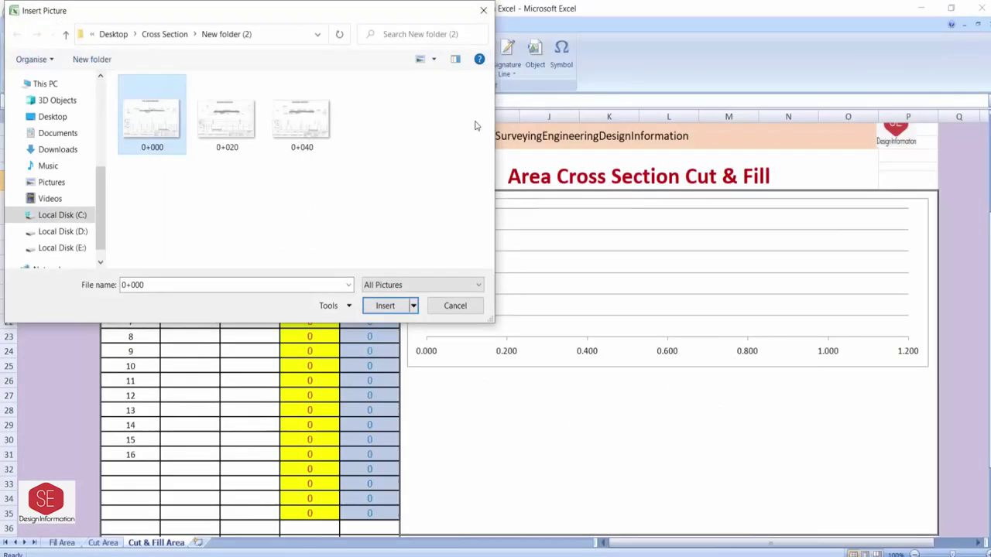
Step: Insert the 0+040 cross-section drawing into the sheet
click(331, 140)
click(385, 306)
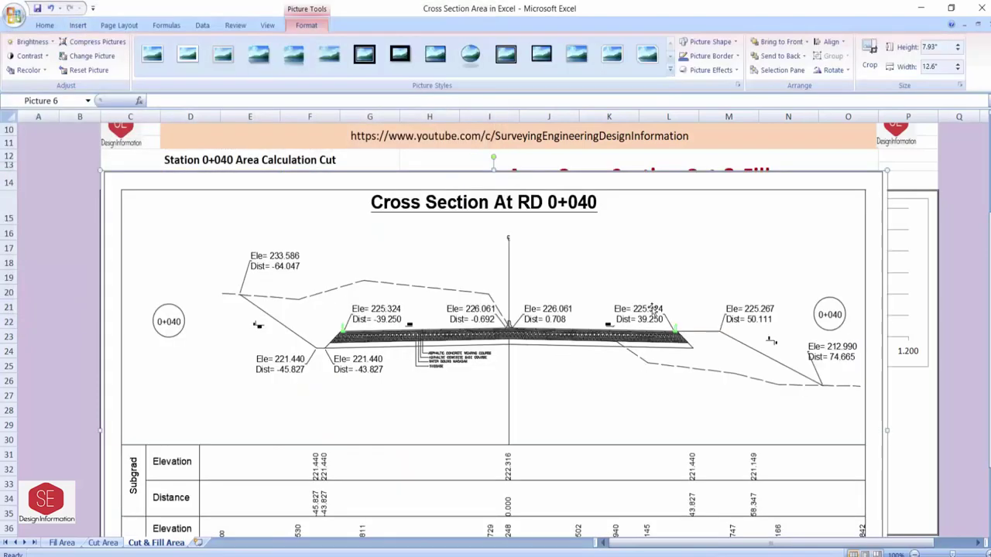
scroll(384, 244, down, 2)
scroll(531, 302, down, 1)
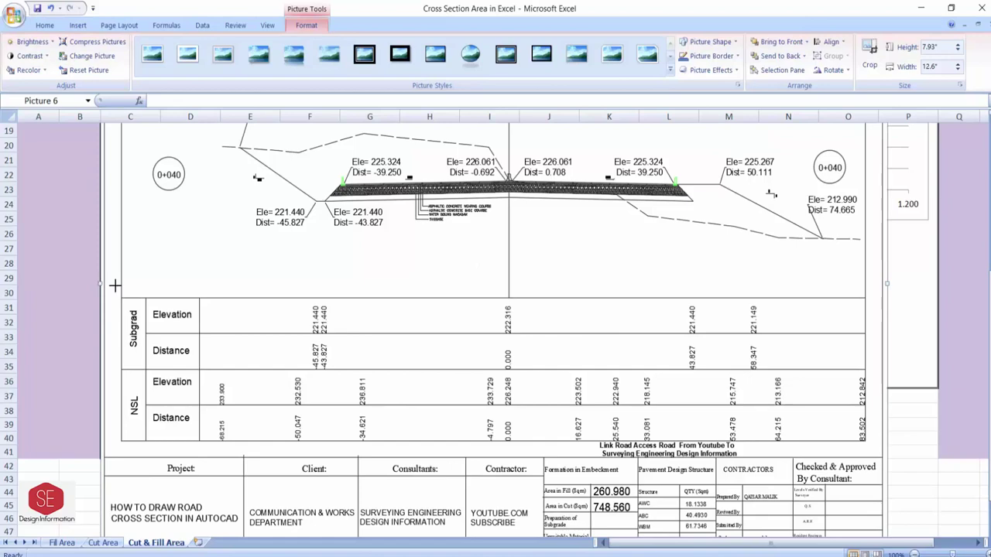
Step: Resize and move the drawing so it sits below the chart, matching its width
drag(115, 285, 517, 284)
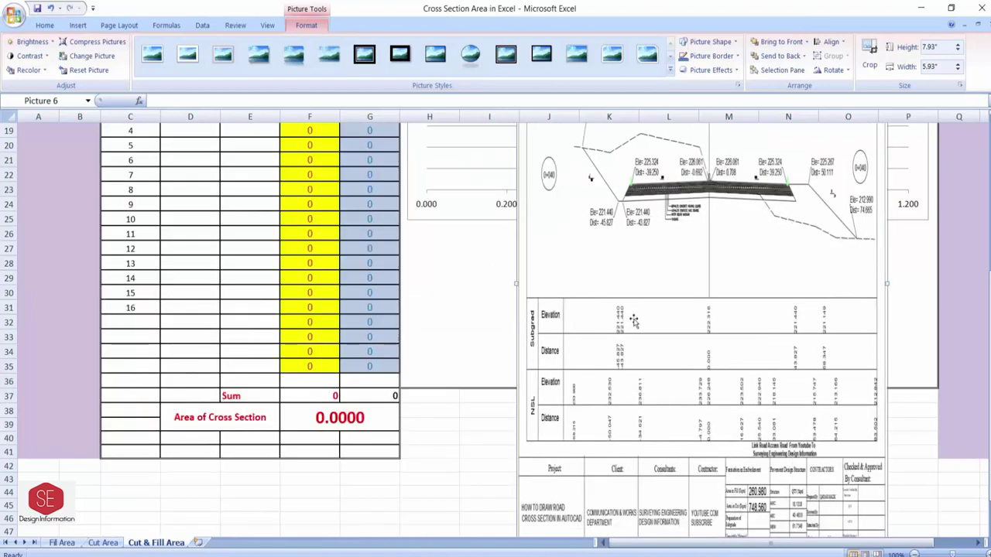
scroll(640, 341, up, 2)
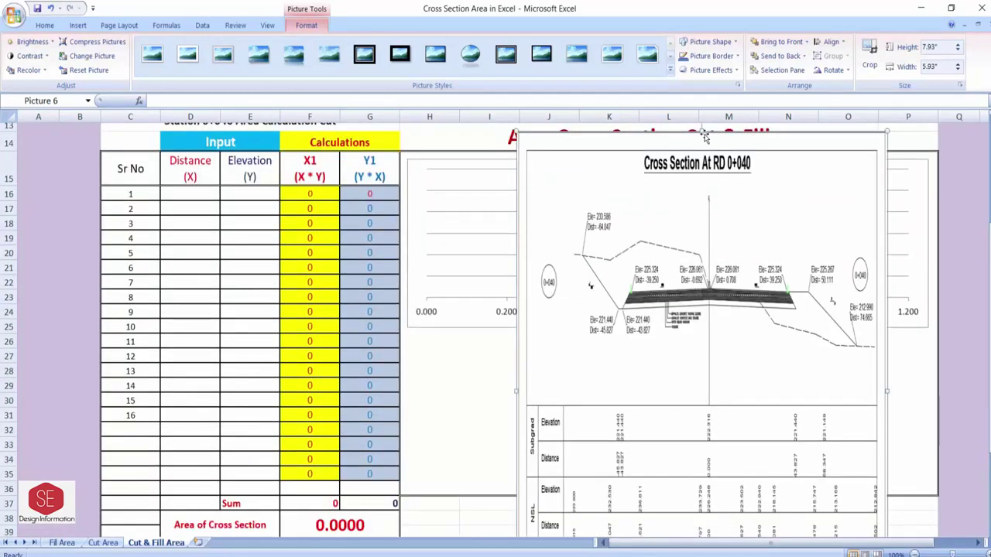
drag(702, 148, 701, 360)
mouse_move(682, 421)
mouse_down()
mouse_move(594, 395)
mouse_move(681, 429)
mouse_up()
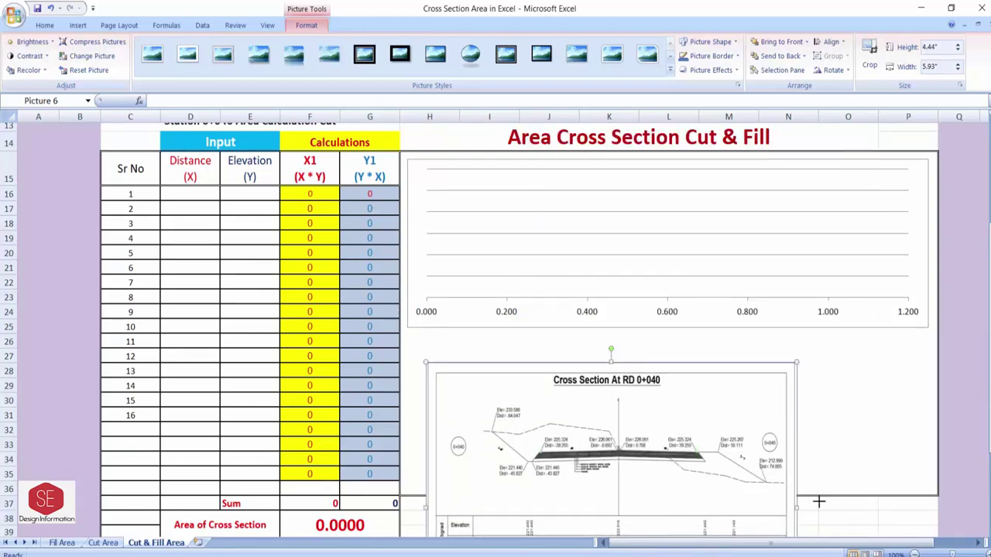
drag(819, 502, 918, 491)
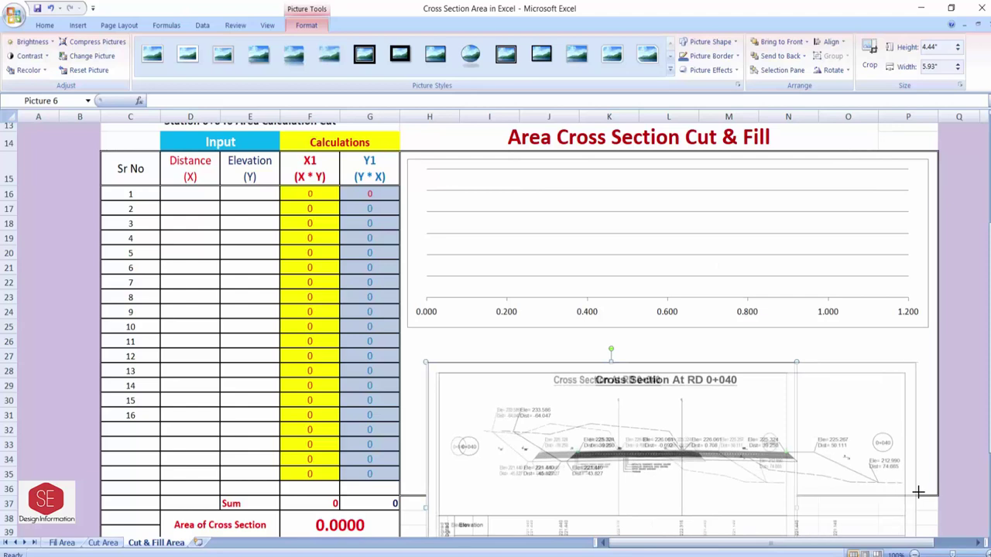
click(206, 197)
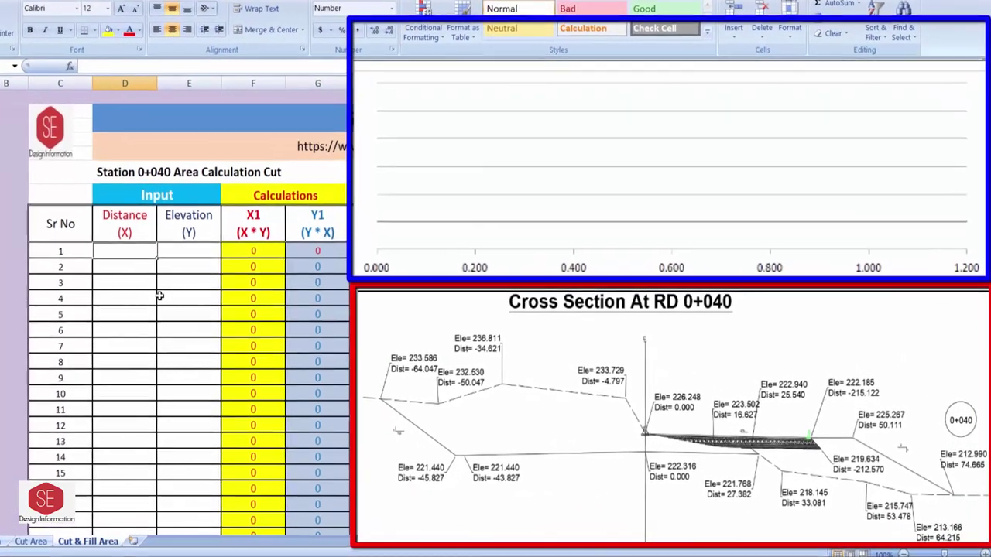
Step: Enter points 1–4: (0, 226.248), (16.627, 223.502), (25.54, 222.94), (27.382, 221.768)
text(0)
key(Tab)
text(22)
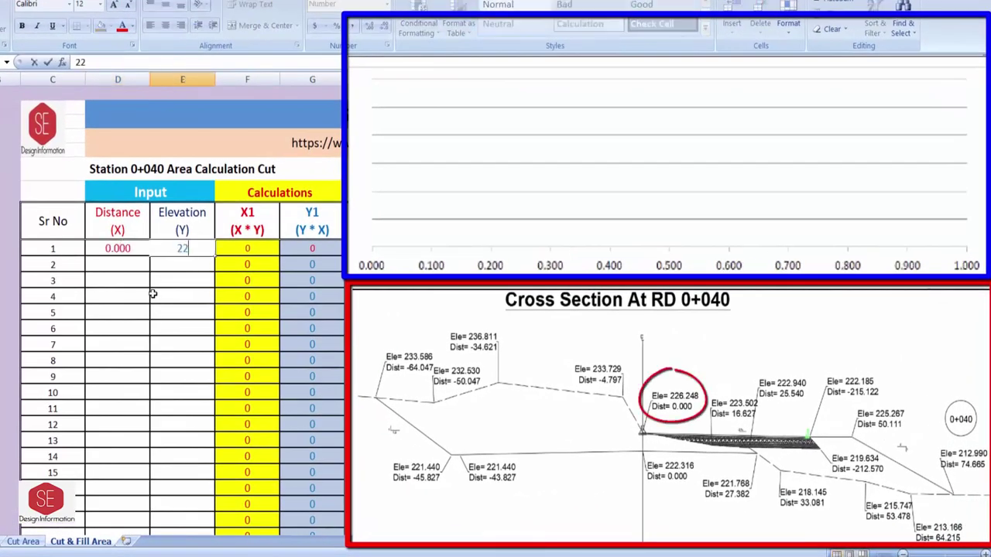
text(6.248)
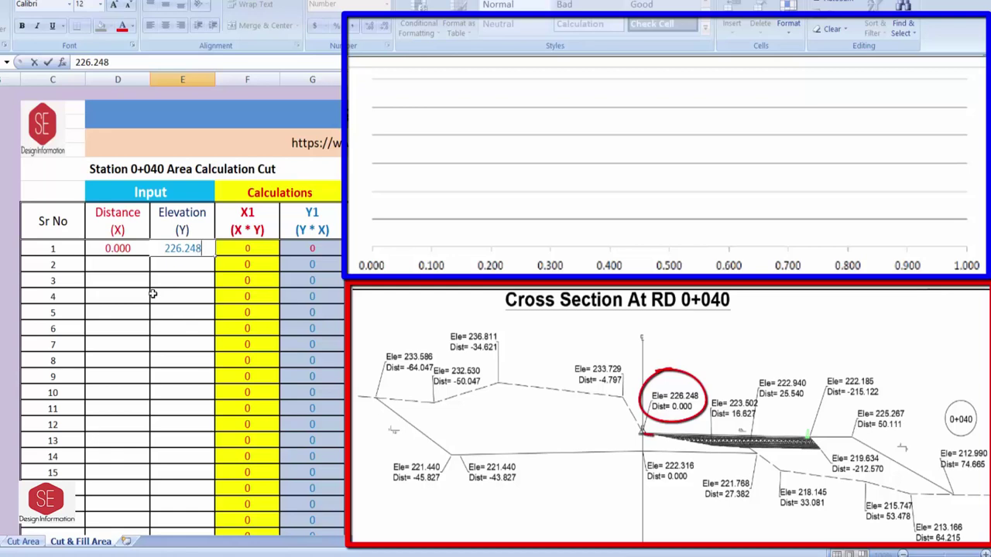
key(Return)
click(140, 271)
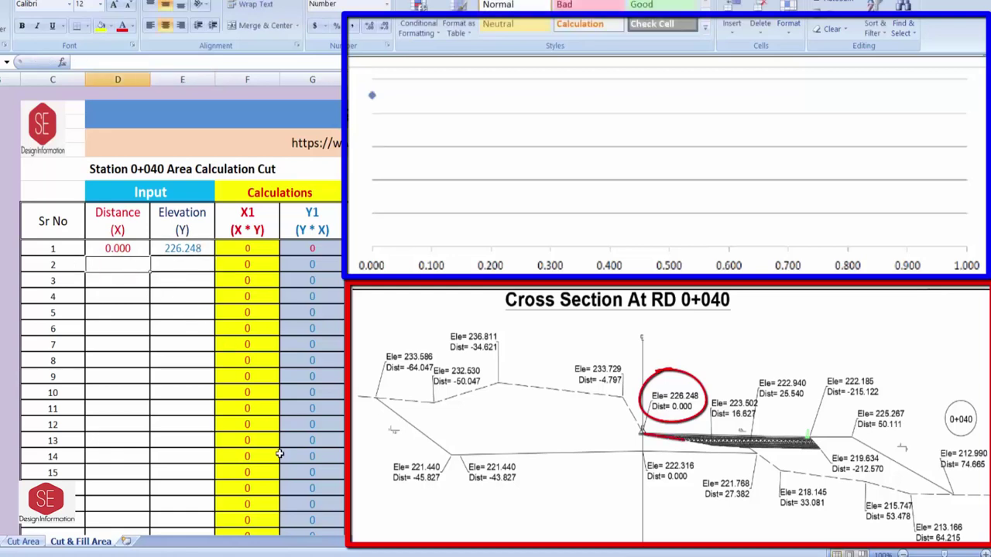
text(1)
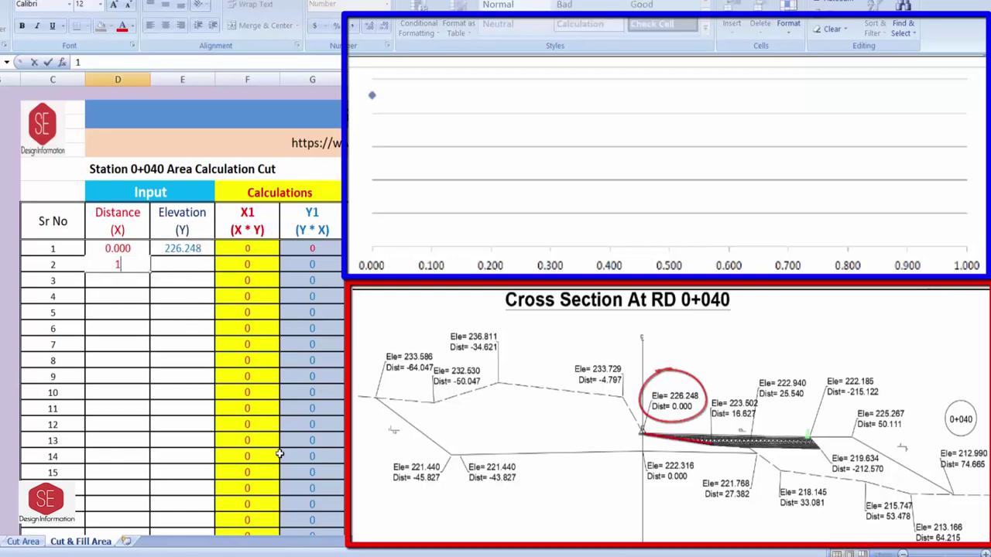
text(6.627)
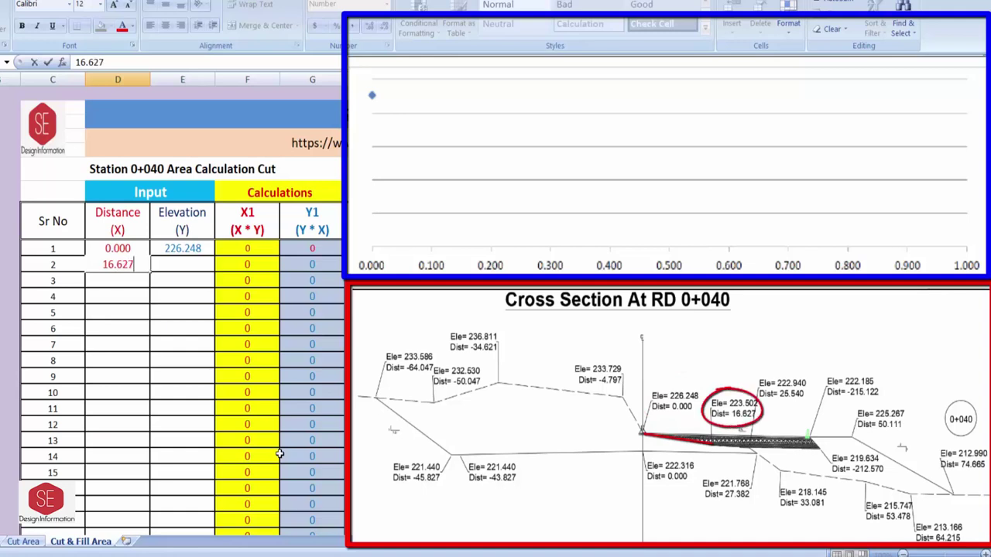
key(Tab)
text(22)
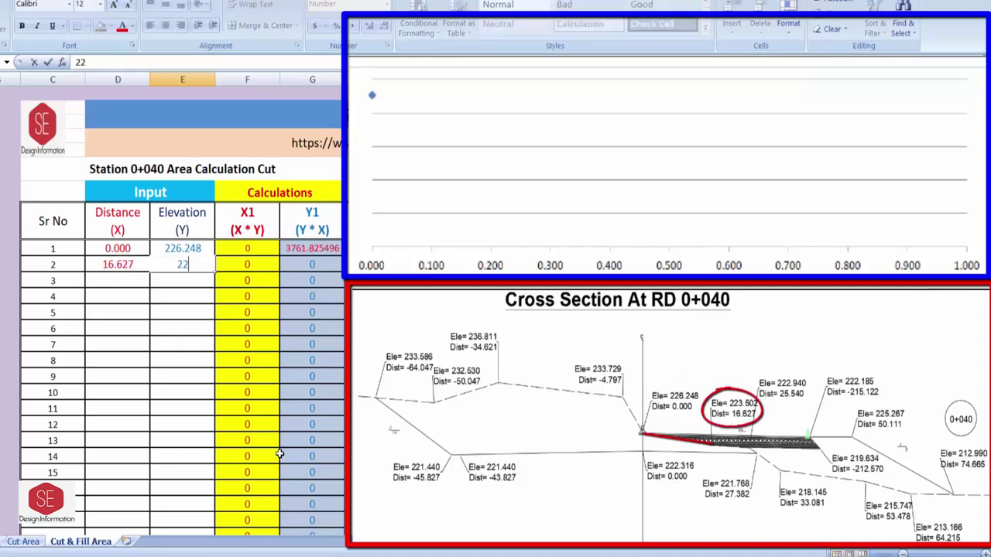
text(3.502)
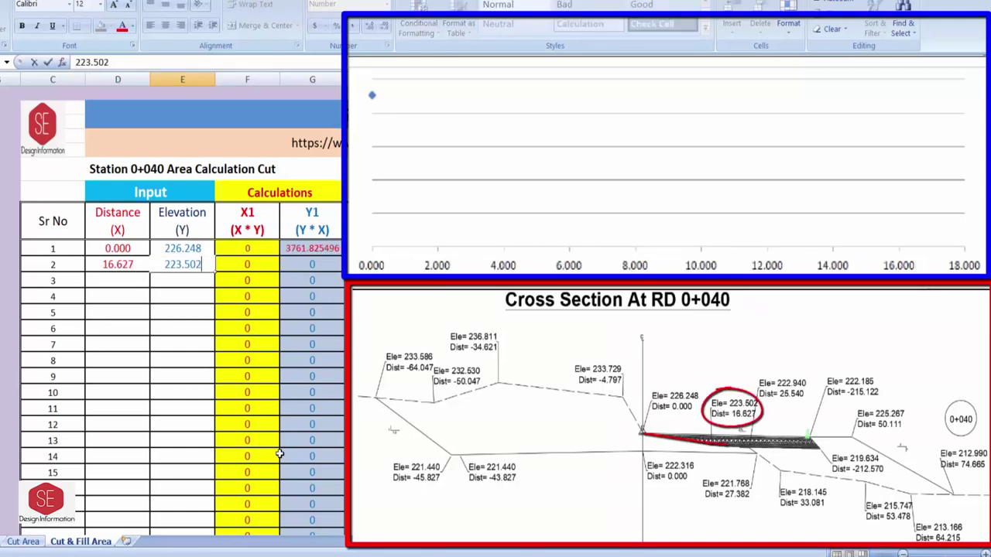
key(Return)
click(118, 281)
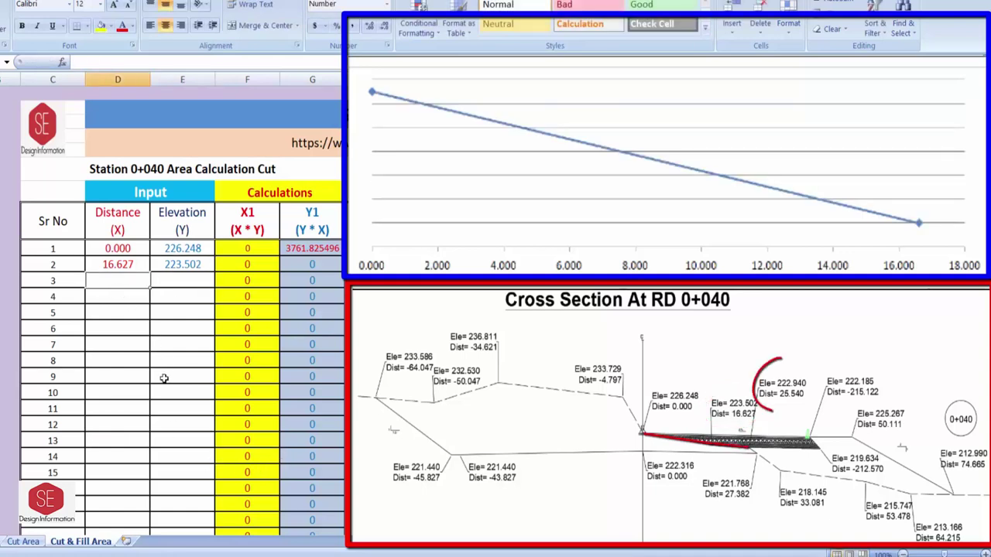
text(25.54)
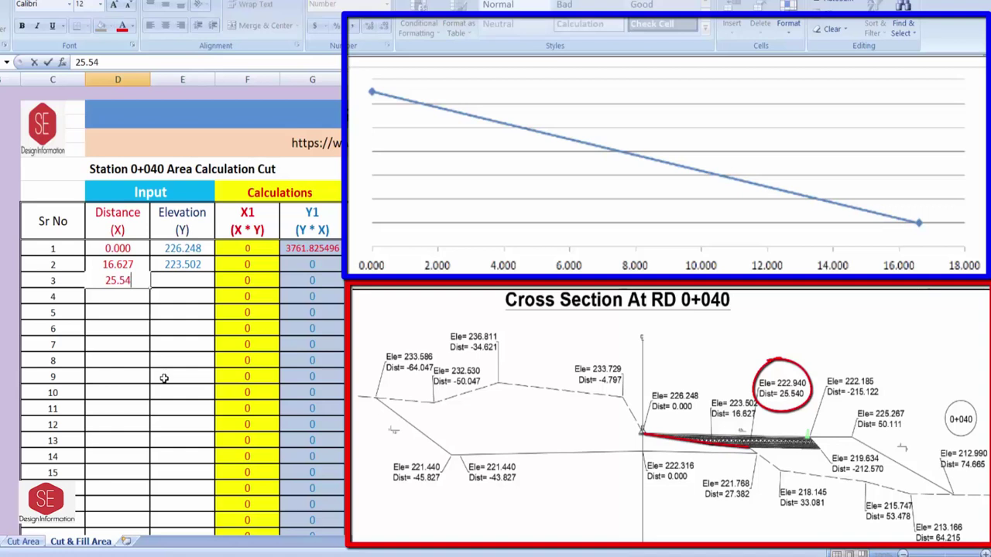
key(Tab)
text(22)
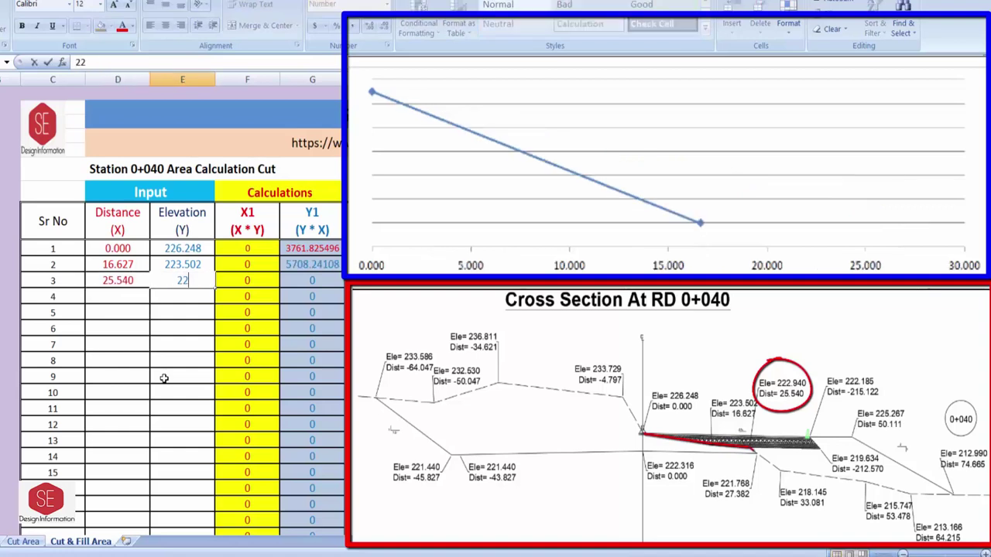
text(2.940)
key(Return)
text(27.382)
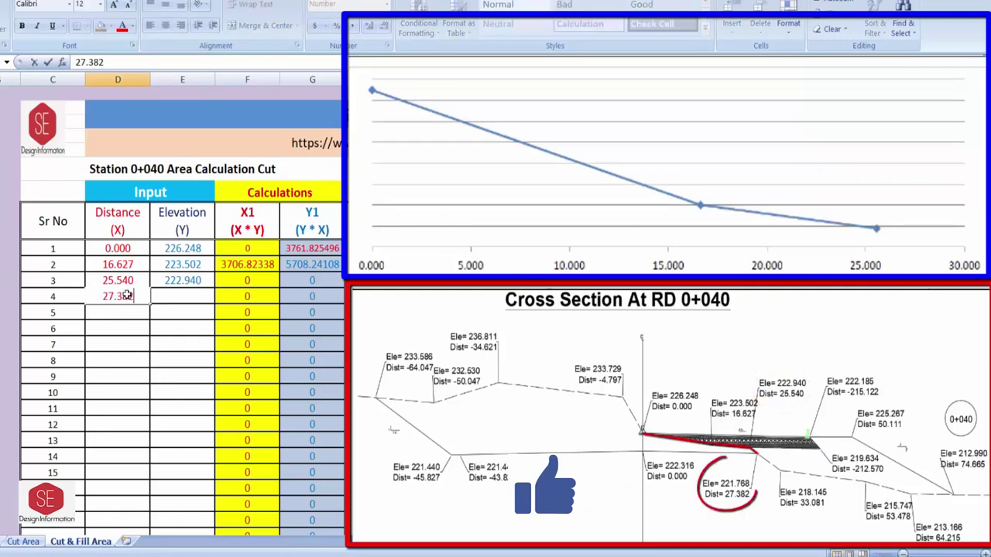
key(Tab)
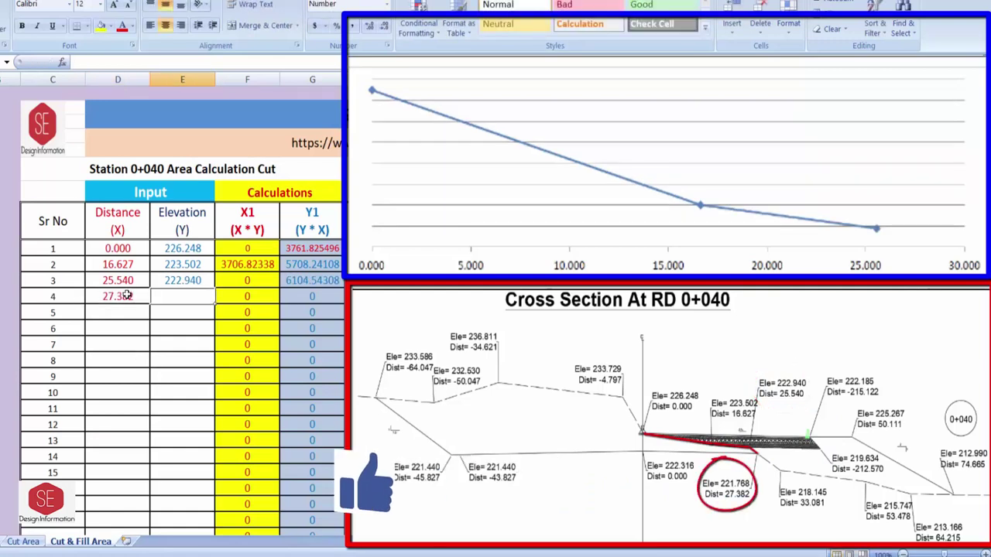
text(221.76)
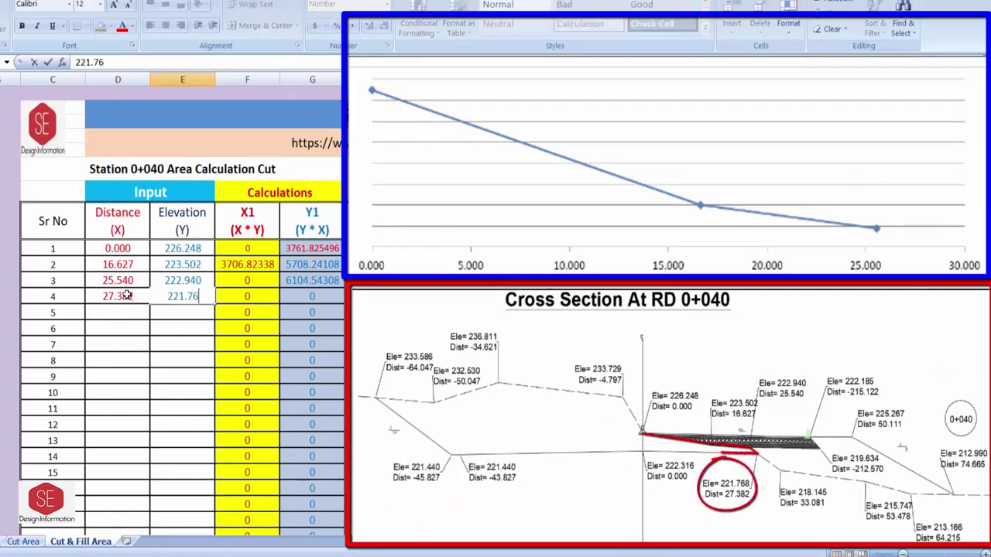
text(8)
key(Return)
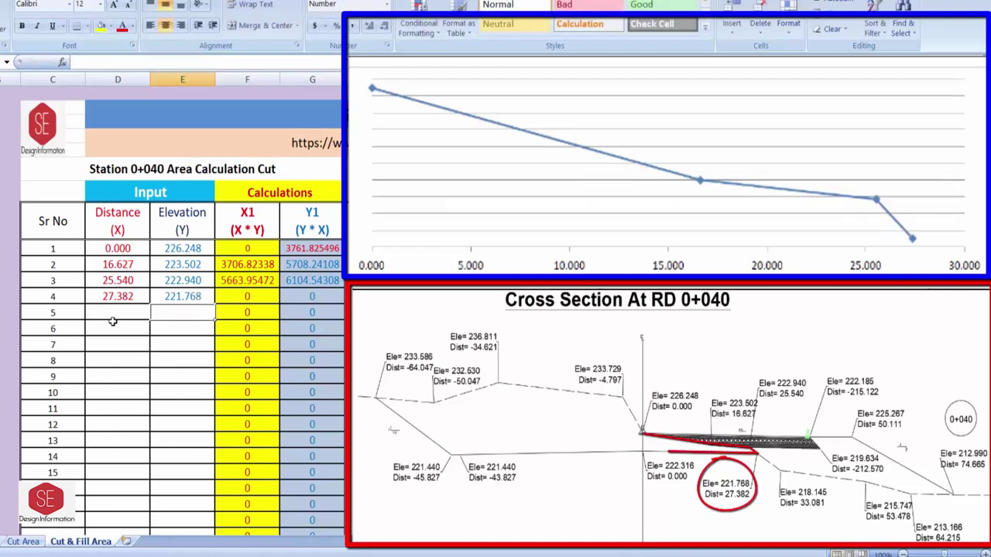
Step: Enter points 5–8: (0, 222.316), (-43.827, 221.44), (-45.827, 221.440), (-64.047, 233.586)
click(116, 313)
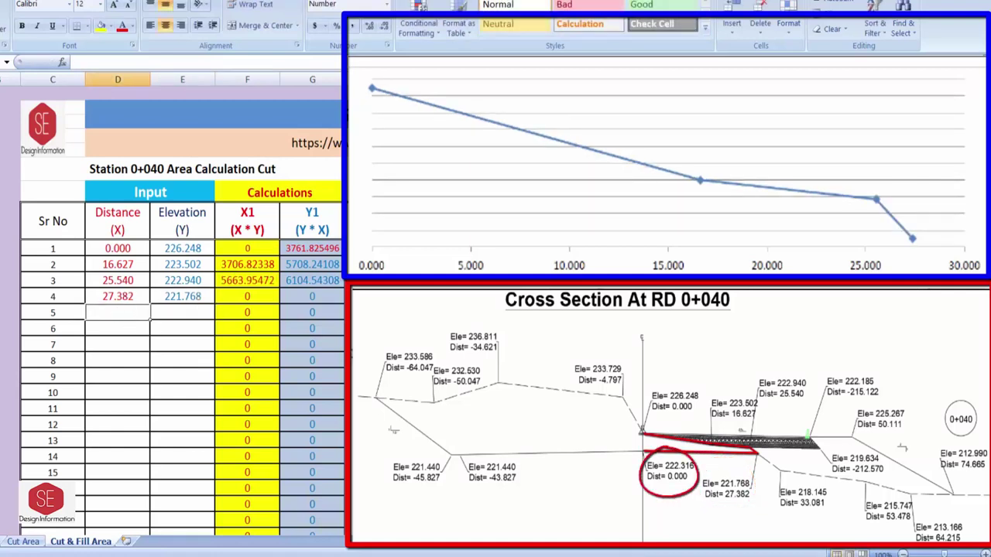
text(0)
key(Tab)
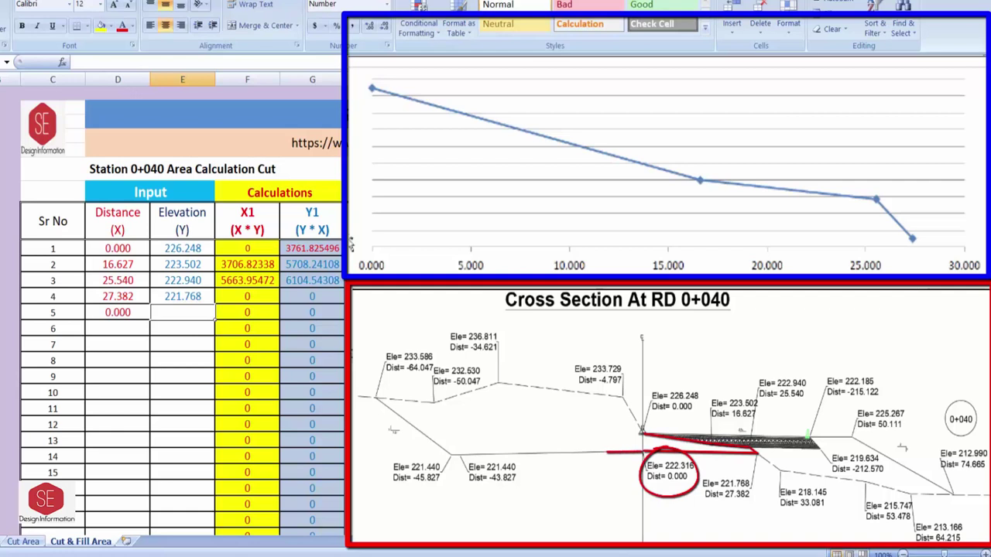
text(222.)
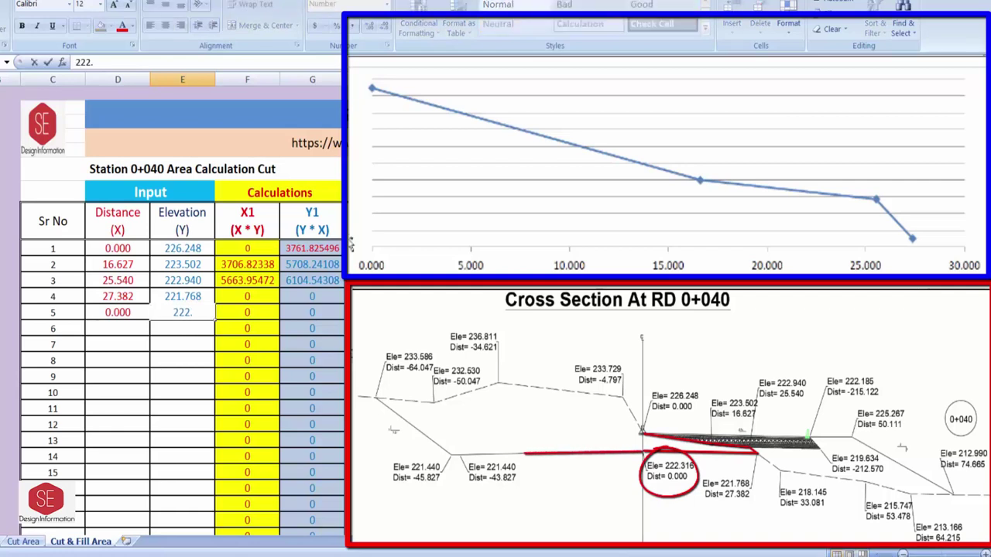
text(316)
key(Return)
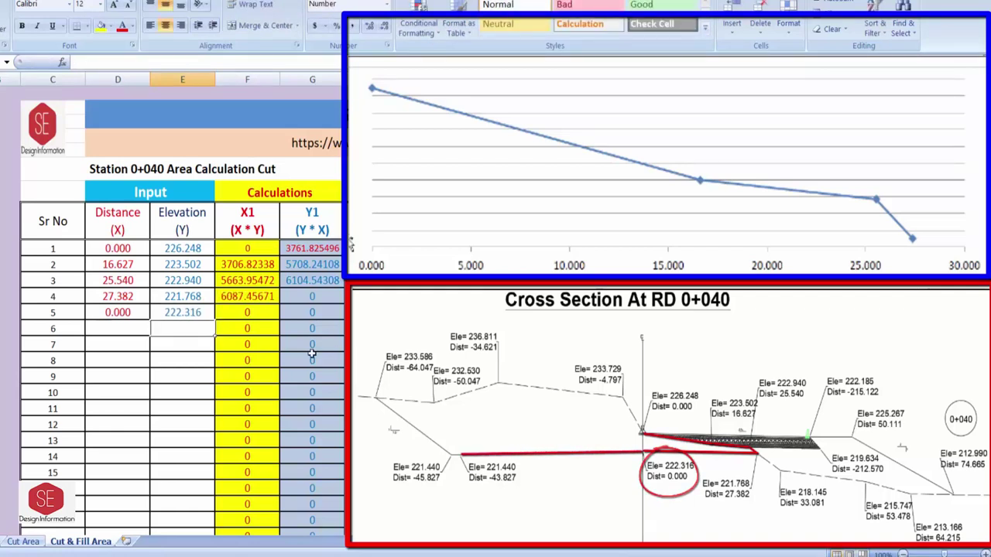
click(117, 328)
text(-43.)
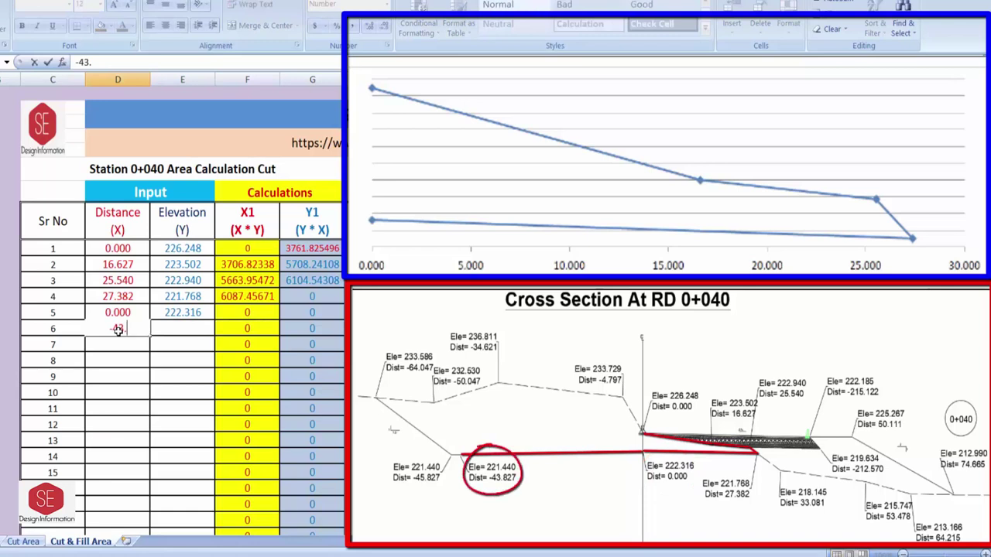
text(827)
click(168, 331)
text(21.)
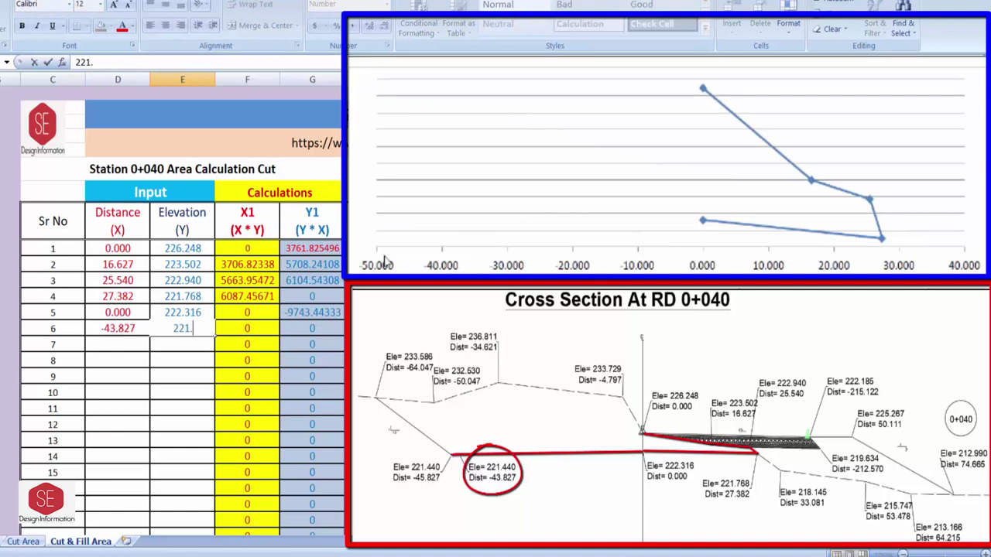
text(44)
key(Return)
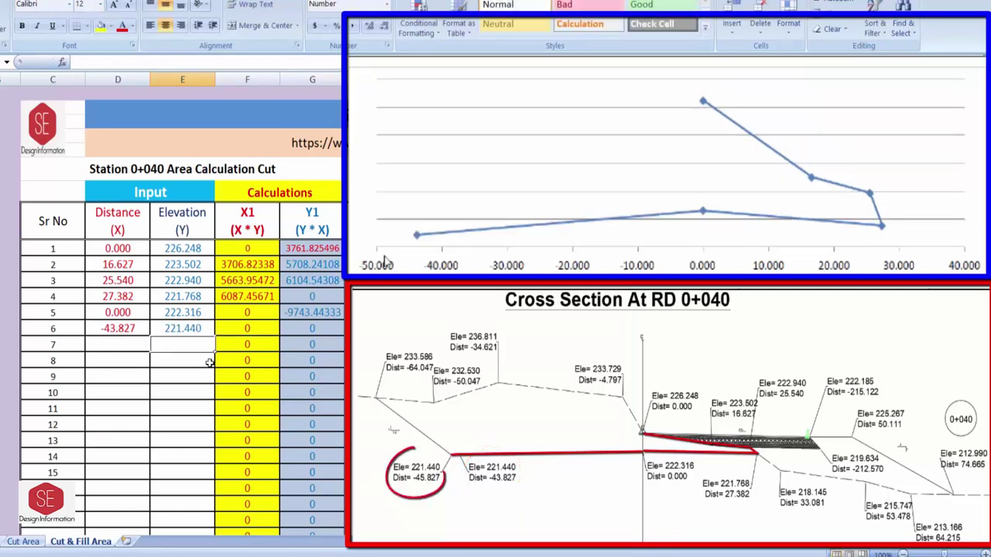
click(144, 344)
text(-45)
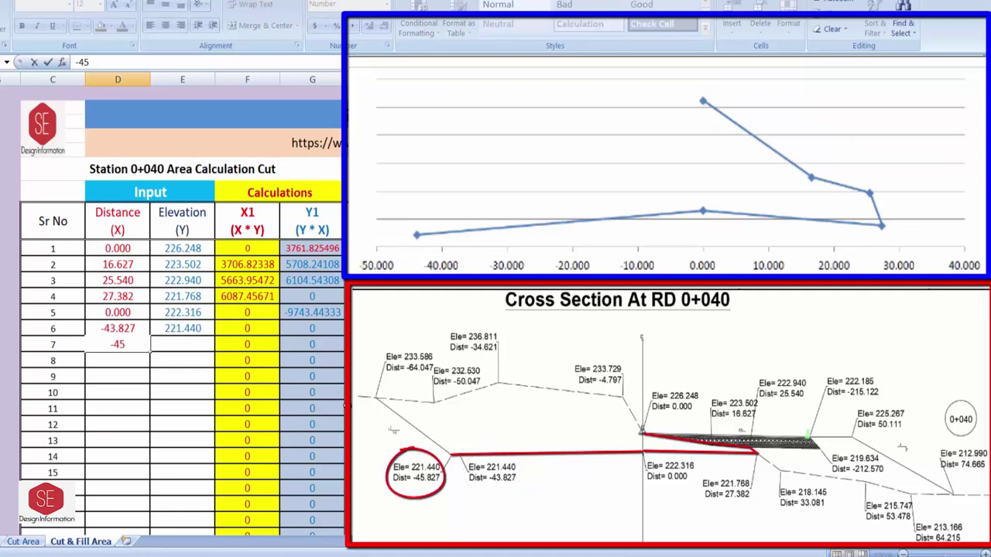
text(.827)
key(Tab)
text(221.44)
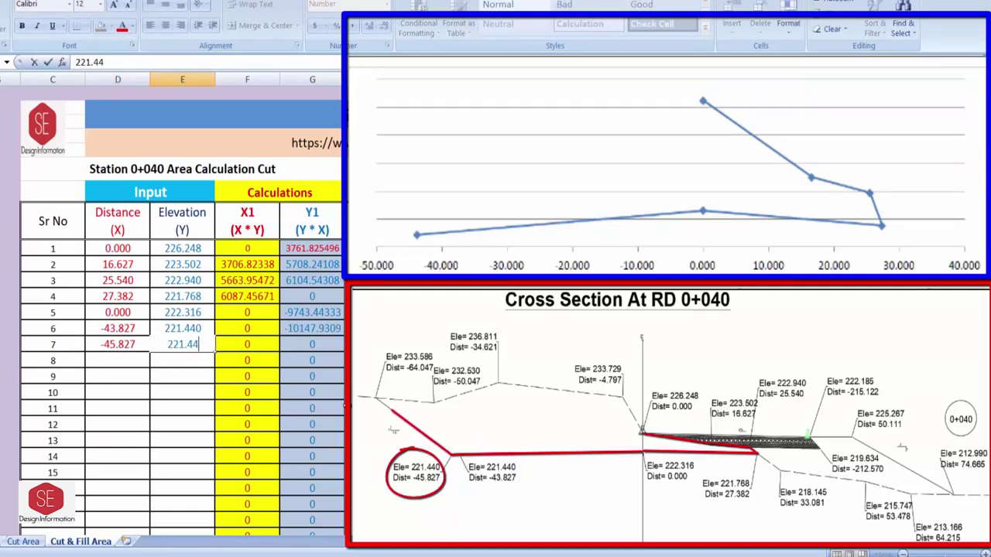
text(0)
key(Return)
text(-64)
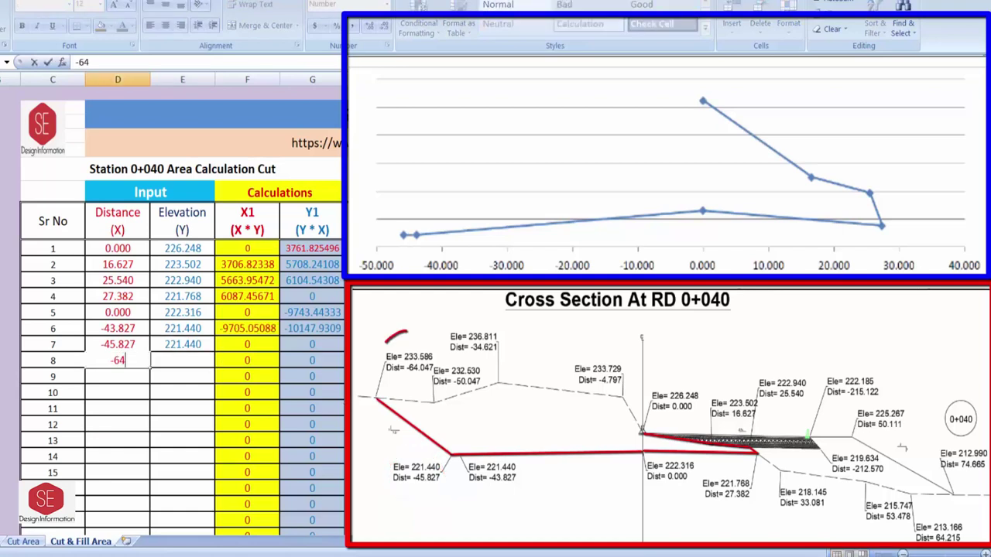
text(.04)
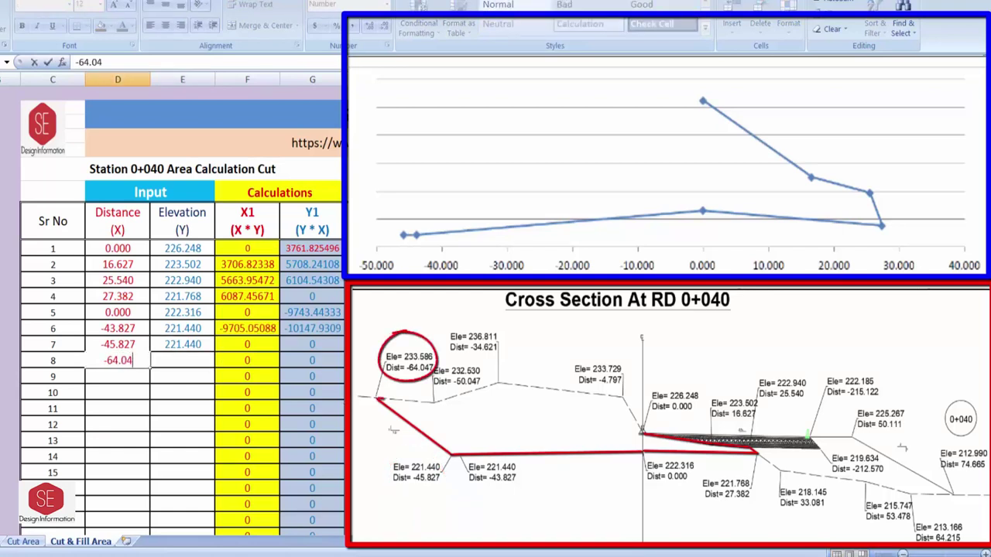
text(7)
key(Tab)
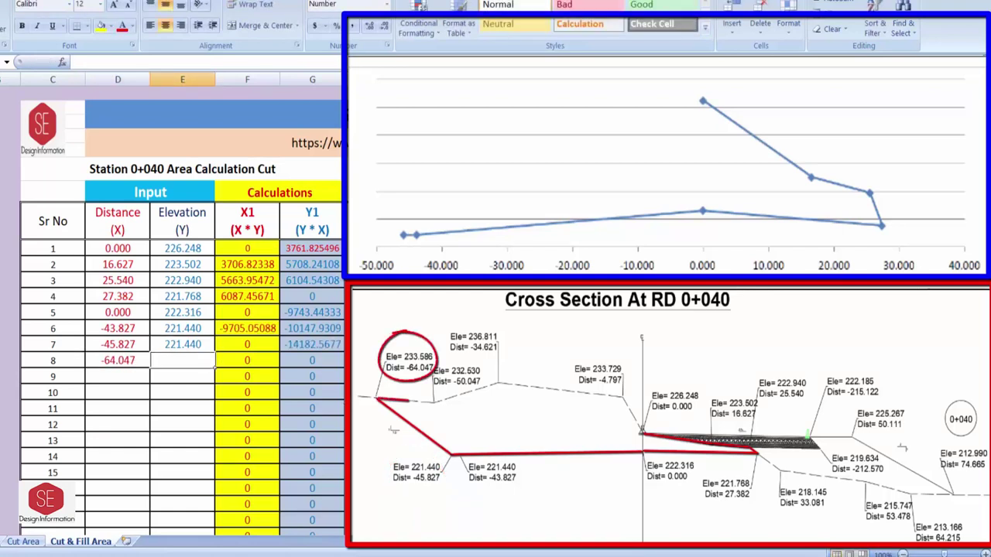
text(233.586)
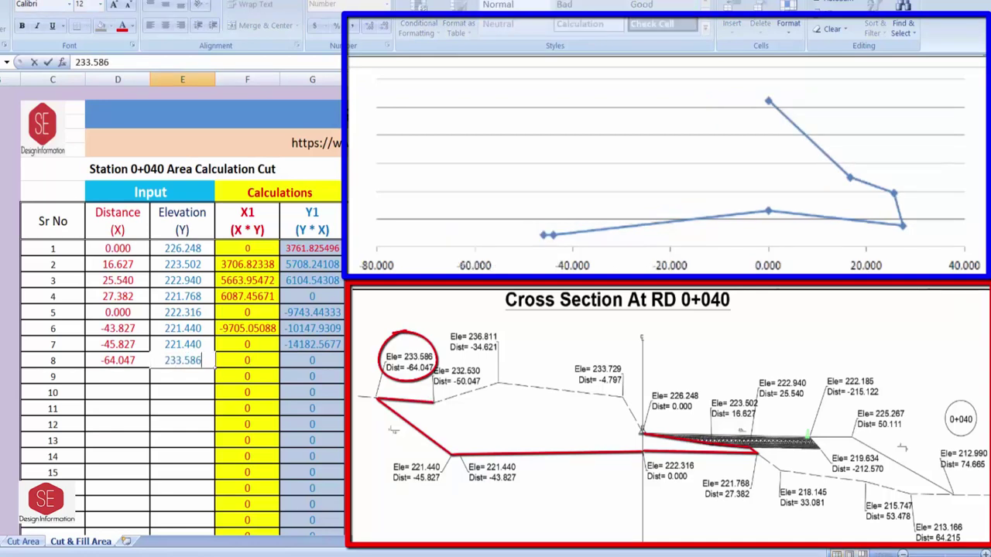
key(Return)
Step: Enter points 9–12: (-50.047, 232.53), (-34.621, 236.811), (-4.797, 233.729), closing at (0, 226.248)
text(-50)
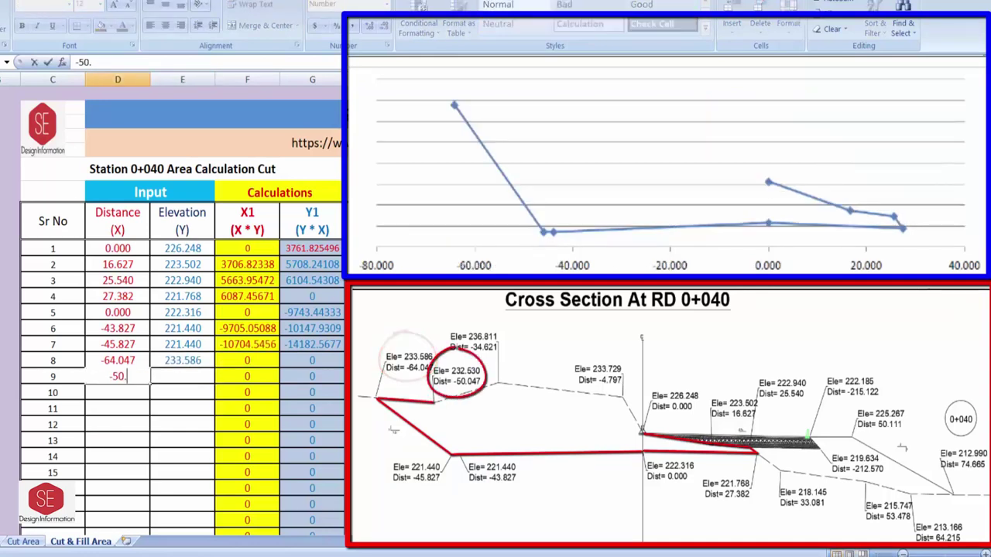
text(.047)
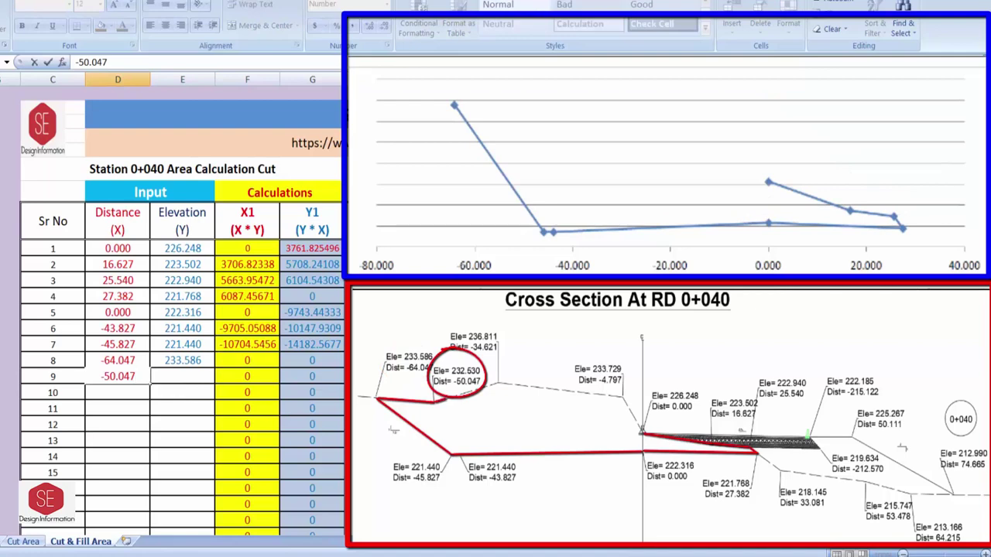
key(Tab)
text(232.5)
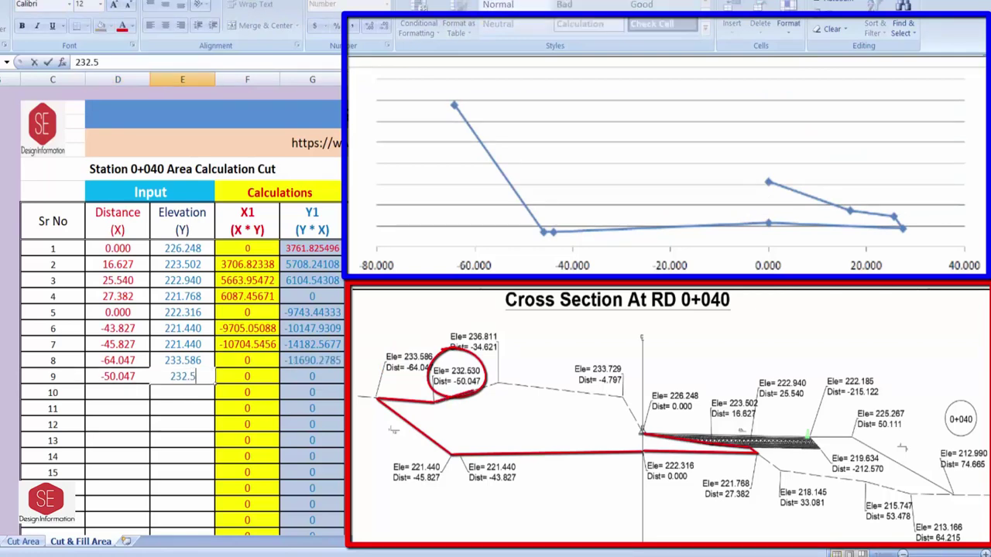
text(3)
key(Return)
text(-3)
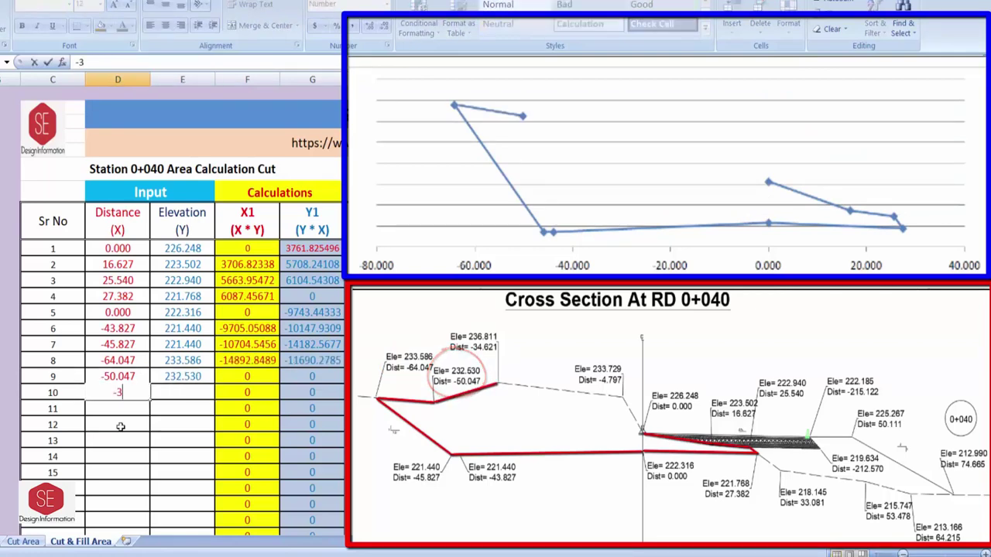
text(4.)
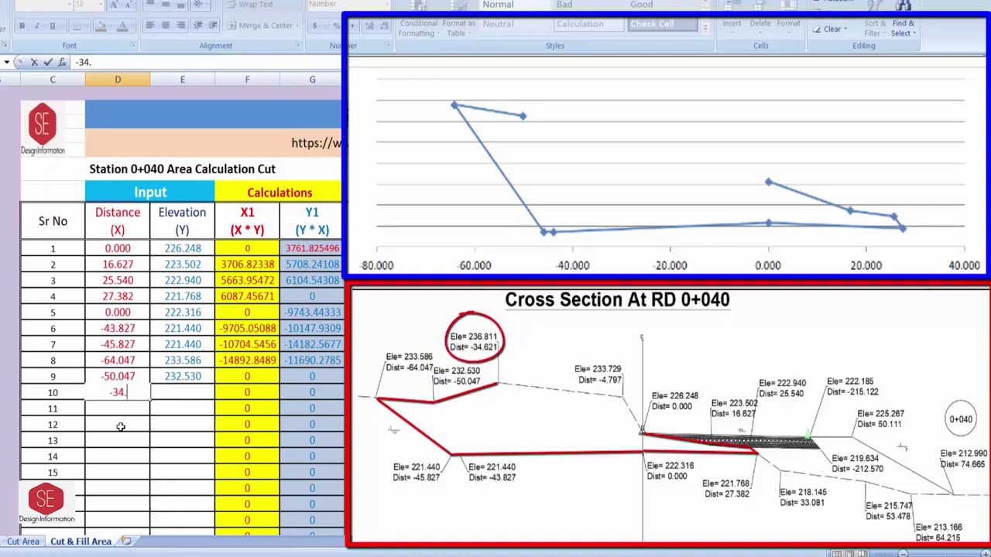
text(621)
key(Tab)
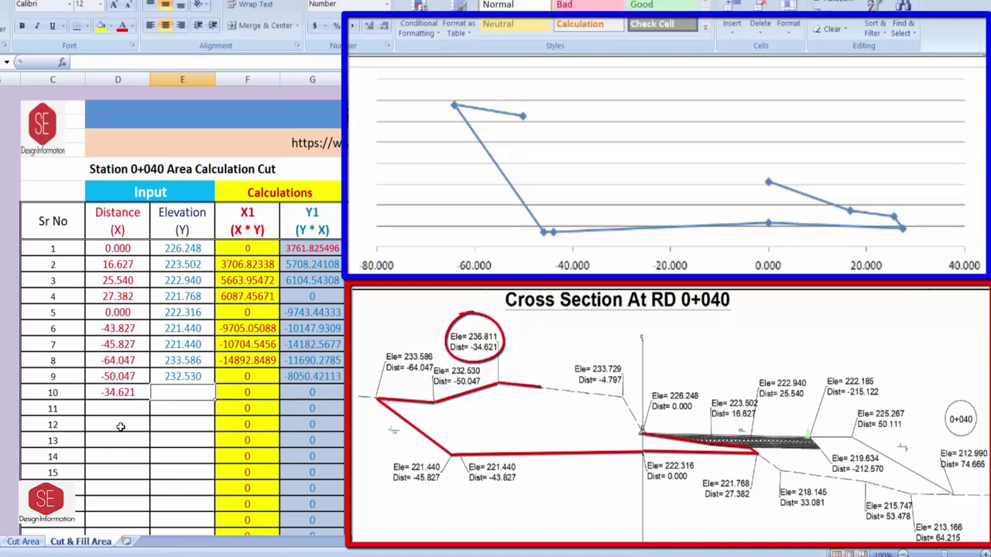
text(236.)
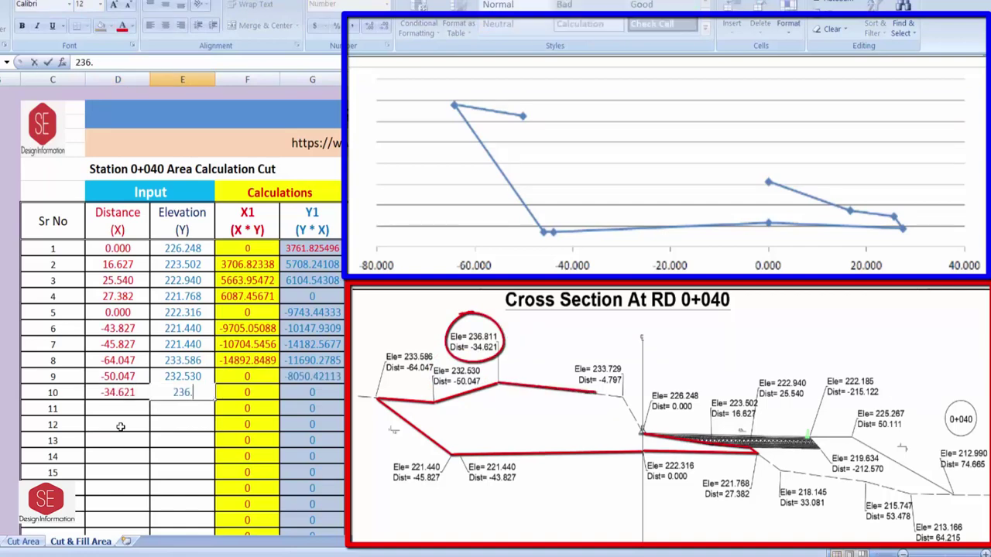
text(811)
key(Return)
text(-)
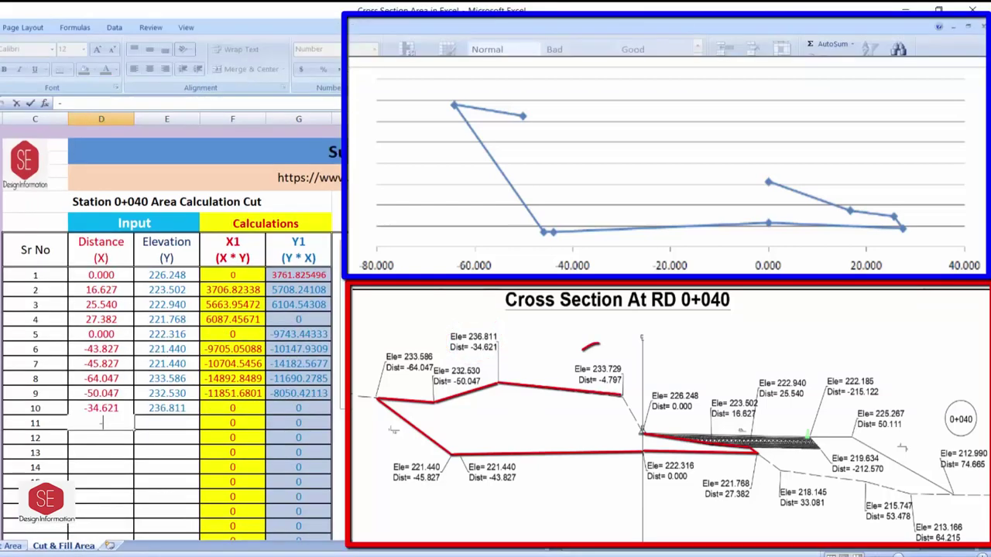
text(4.)
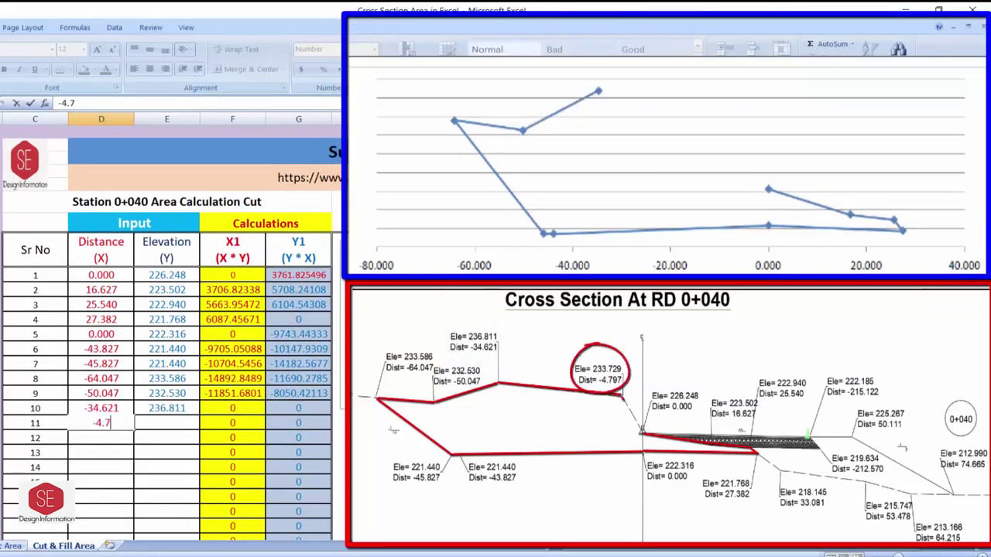
text(7)
key(Tab)
text(233)
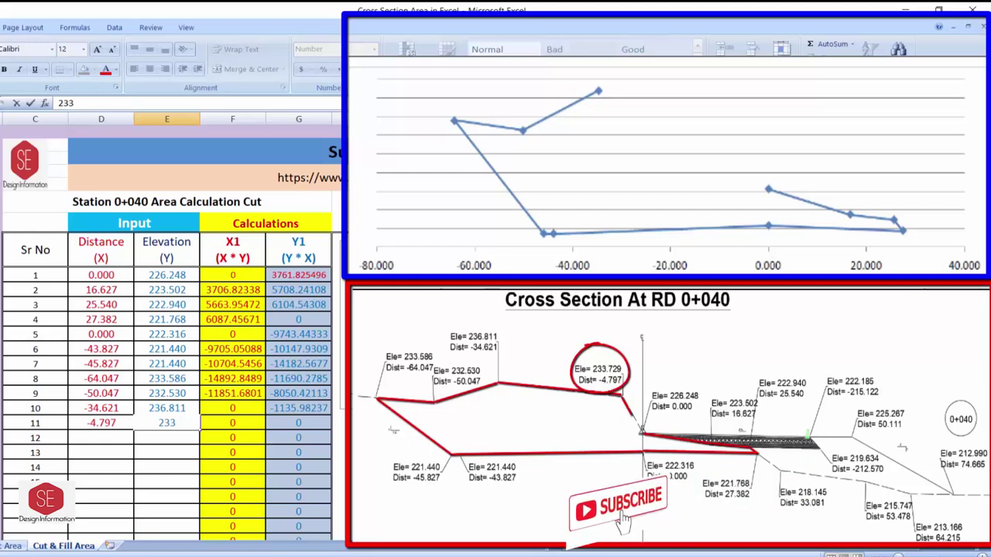
text(.729)
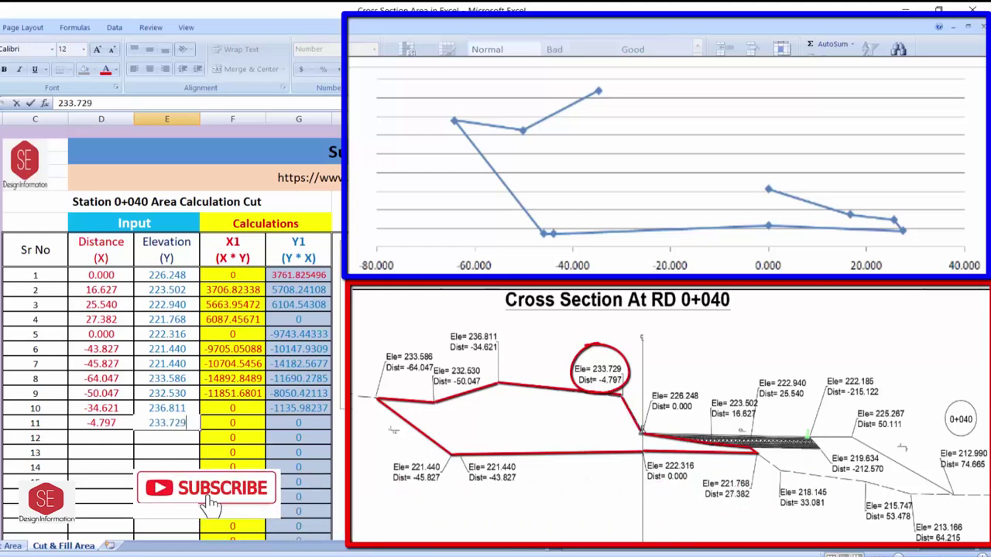
key(Return)
text(0)
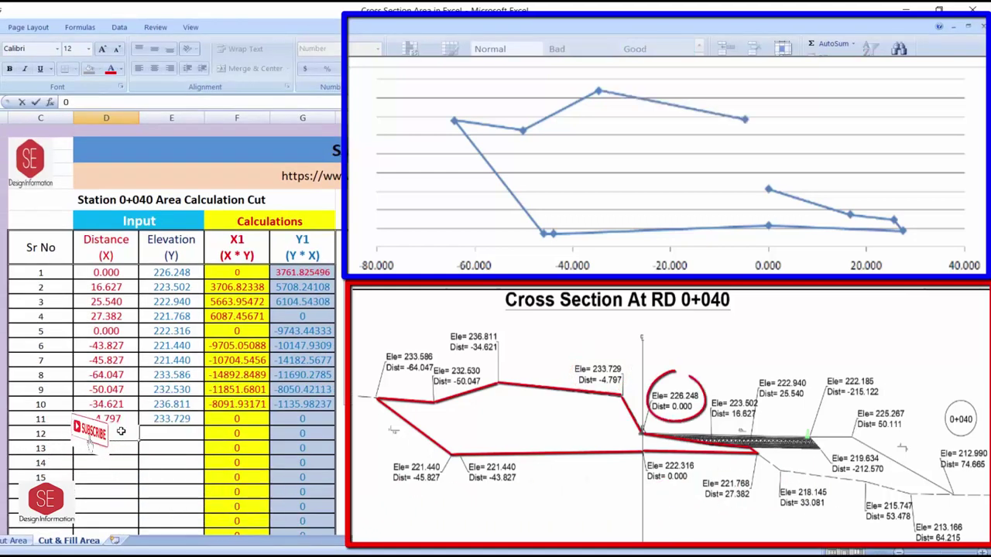
key(Tab)
text(226)
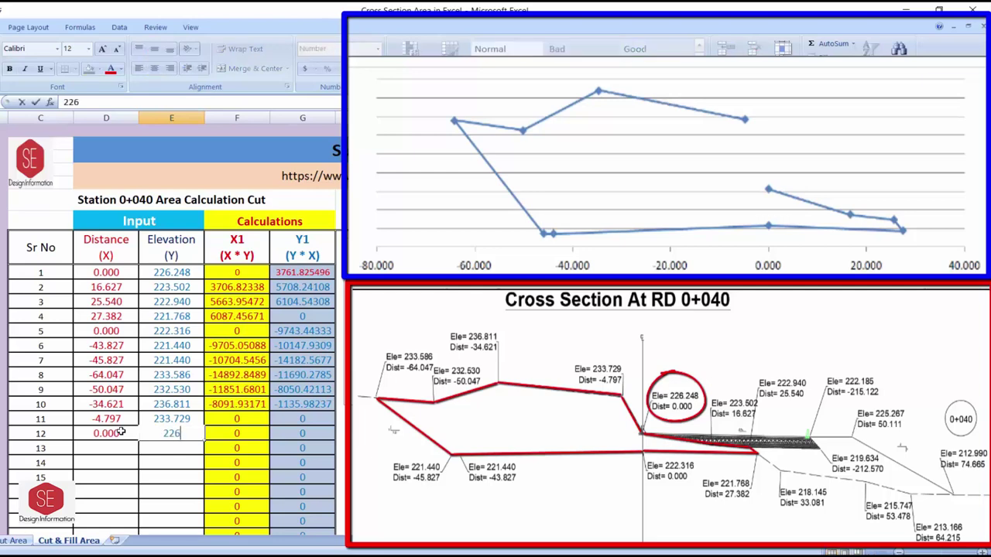
text(.248)
key(Return)
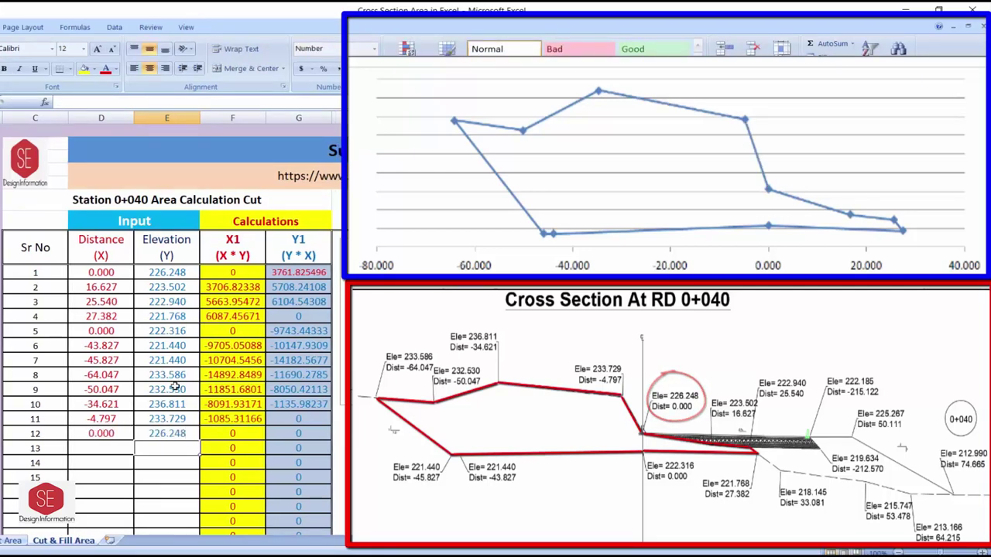
scroll(167, 310, down, 2)
scroll(167, 310, down, 2)
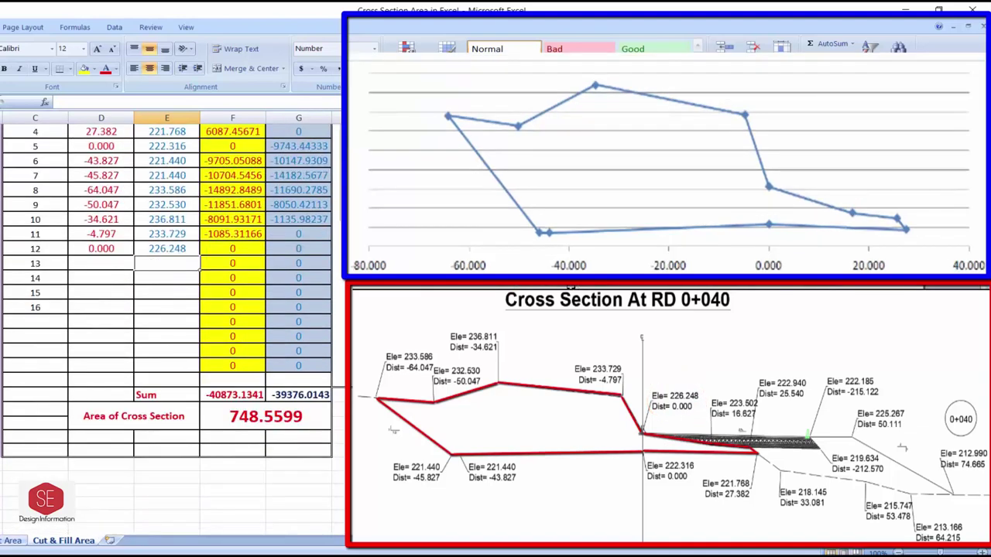
click(274, 422)
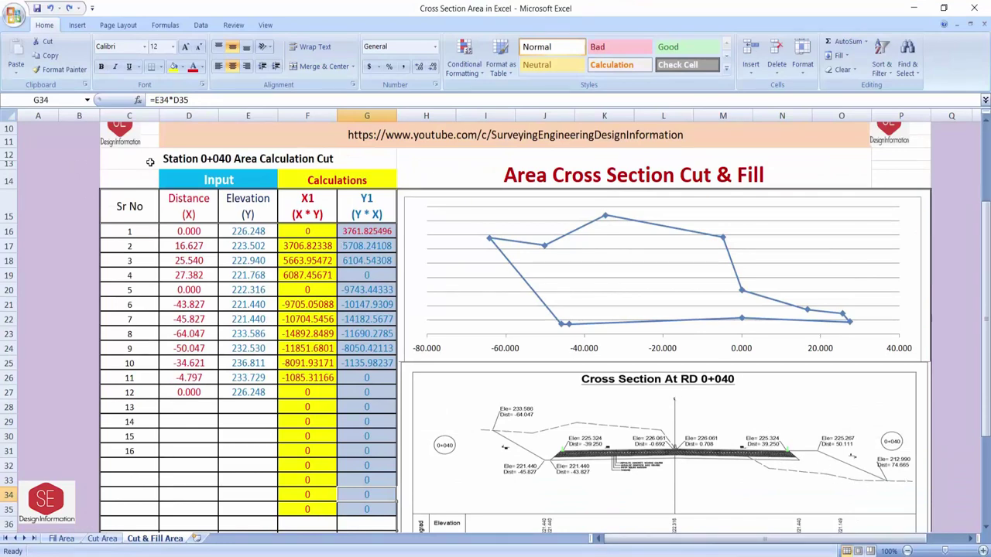
mouse_move(150, 162)
mouse_down()
mouse_move(189, 489)
mouse_move(246, 488)
mouse_up()
Step: Copy the cut calculation table and paste it at Q12
right_click(252, 486)
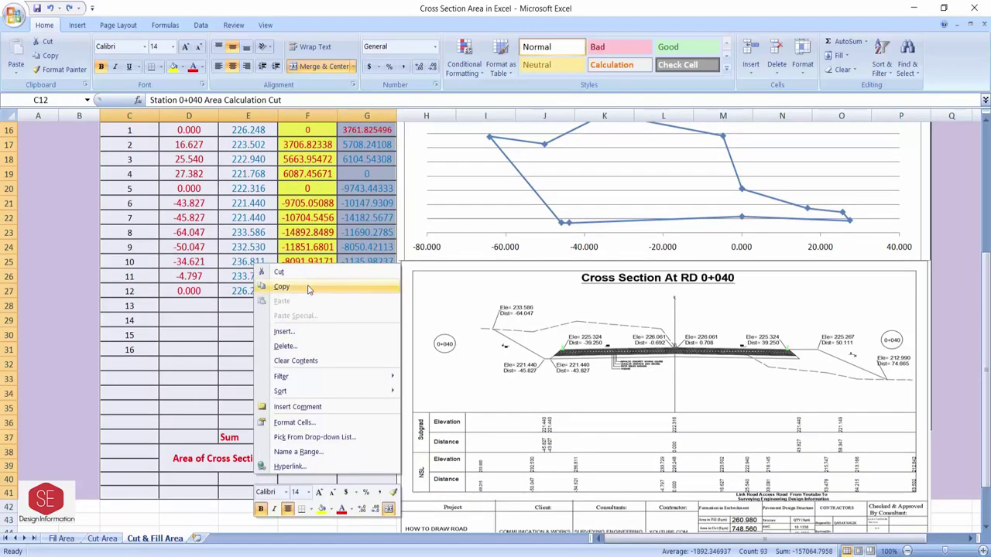
click(281, 287)
scroll(314, 400, down, 1)
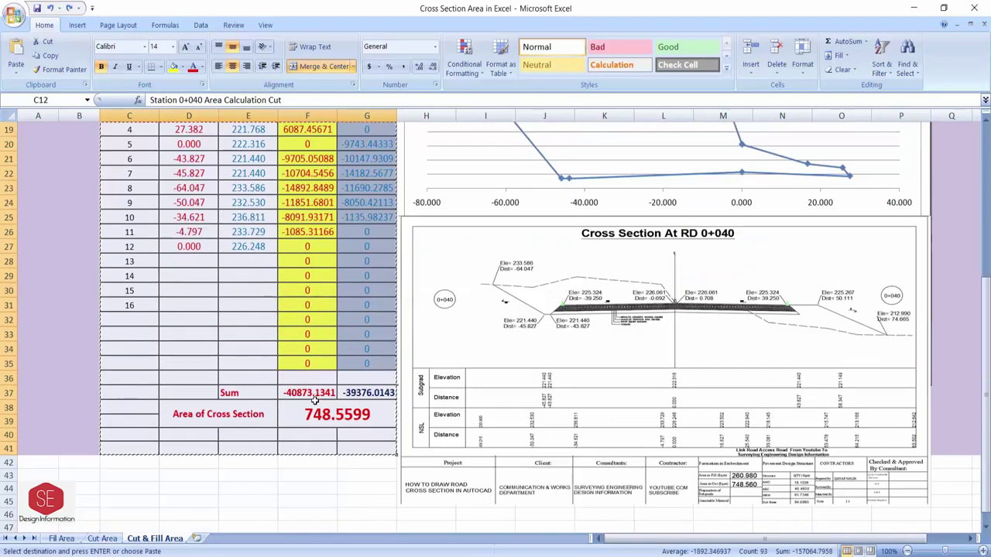
scroll(315, 401, down, 1)
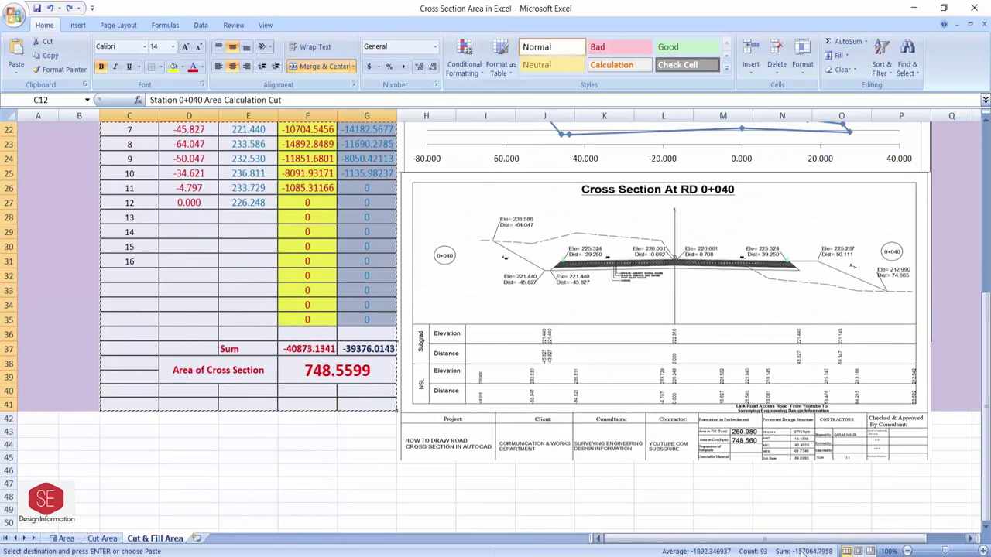
drag(797, 538, 813, 538)
scroll(864, 235, up, 4)
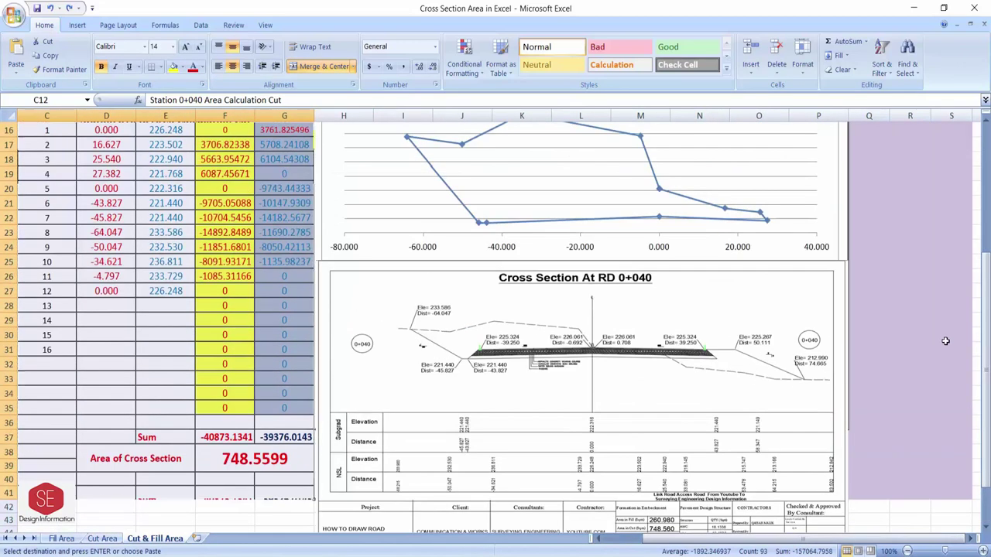
scroll(864, 235, up, 2)
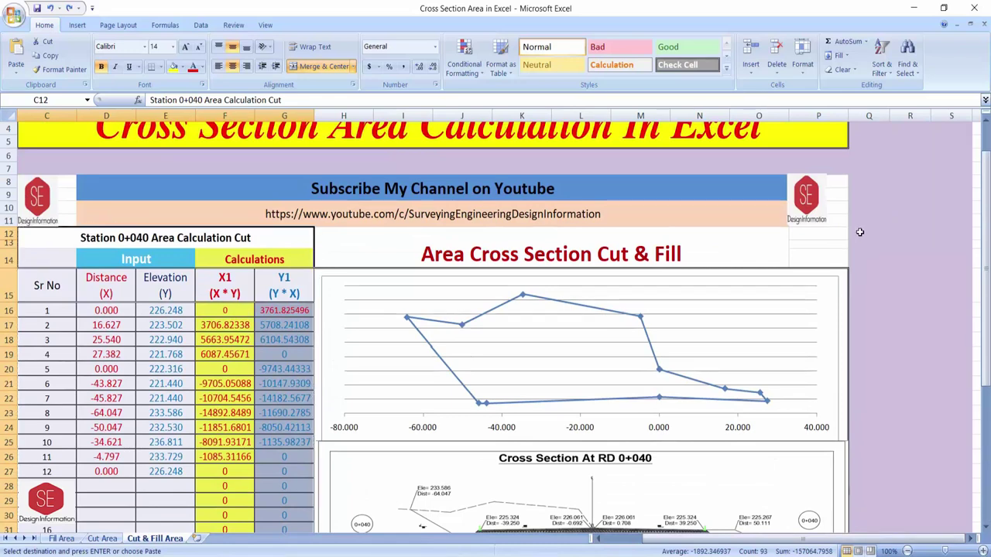
click(864, 235)
right_click(864, 235)
click(869, 269)
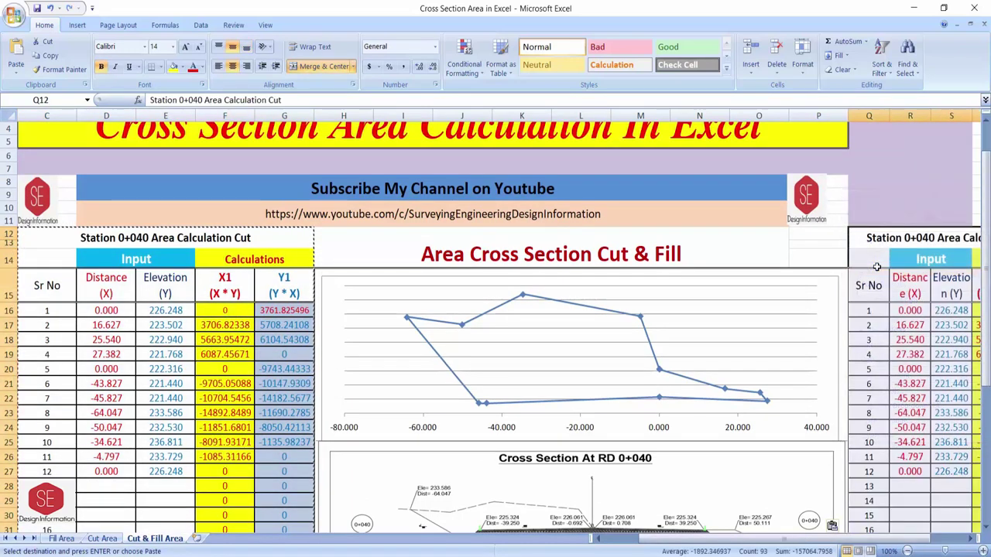
drag(850, 545, 882, 545)
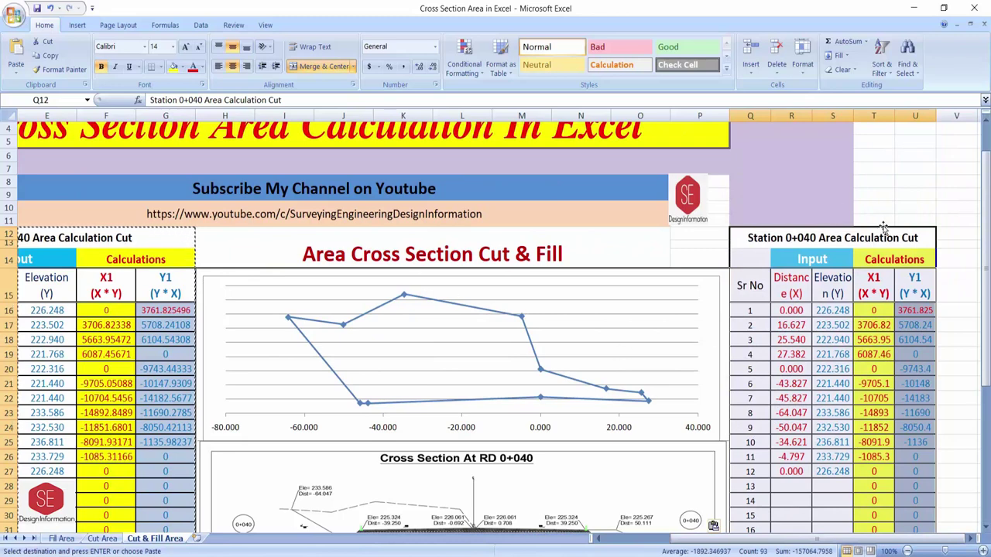
Step: Change the copied table's title to 'Station 0+040 Area Calculation Fill'
click(121, 238)
key(Escape)
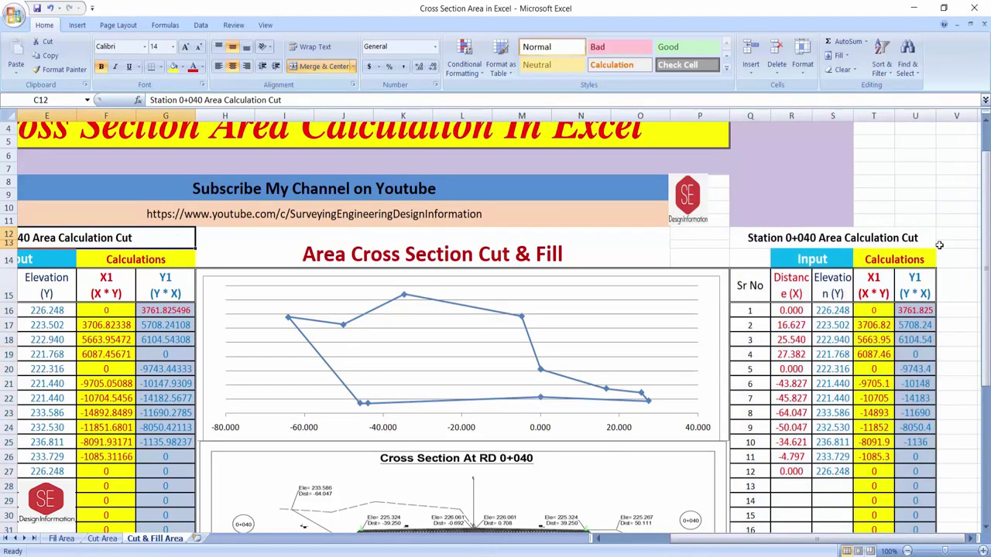
double_click(915, 238)
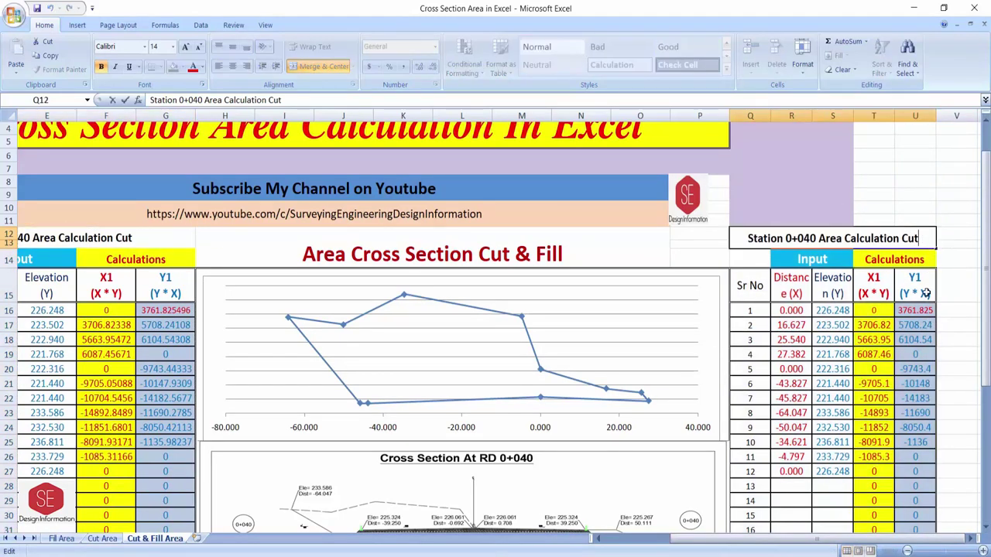
key(BackSpace)
key(BackSpace)
key(BackSpace)
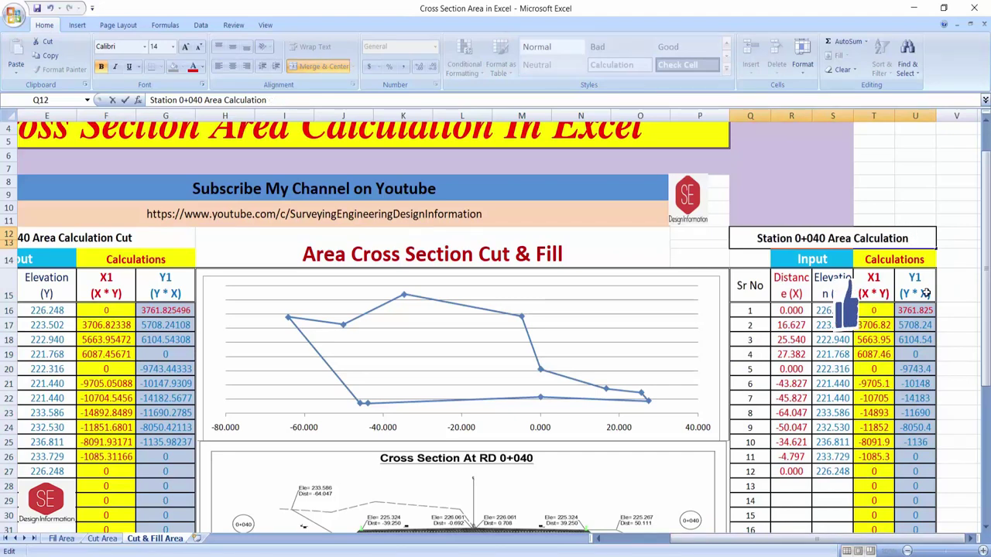
text(Fill)
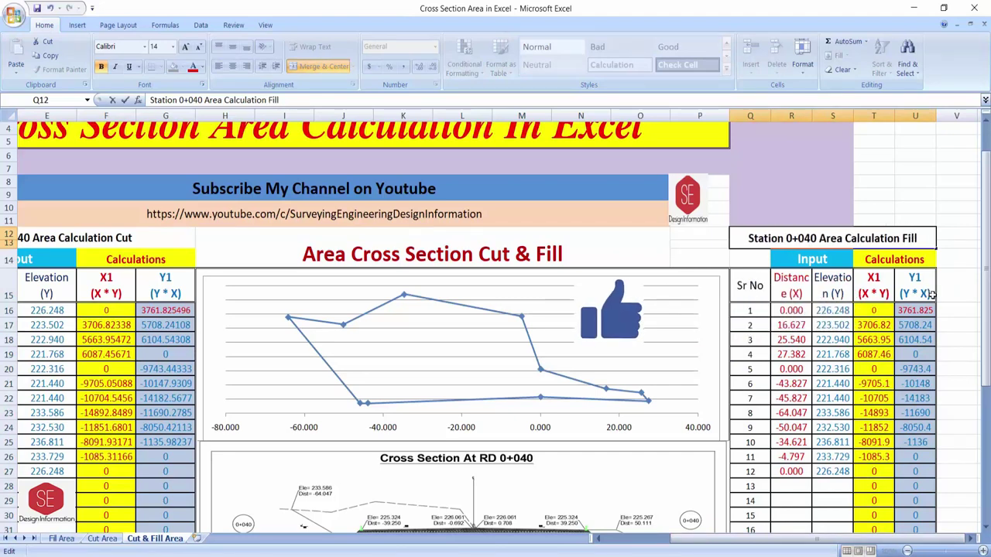
click(944, 223)
click(710, 365)
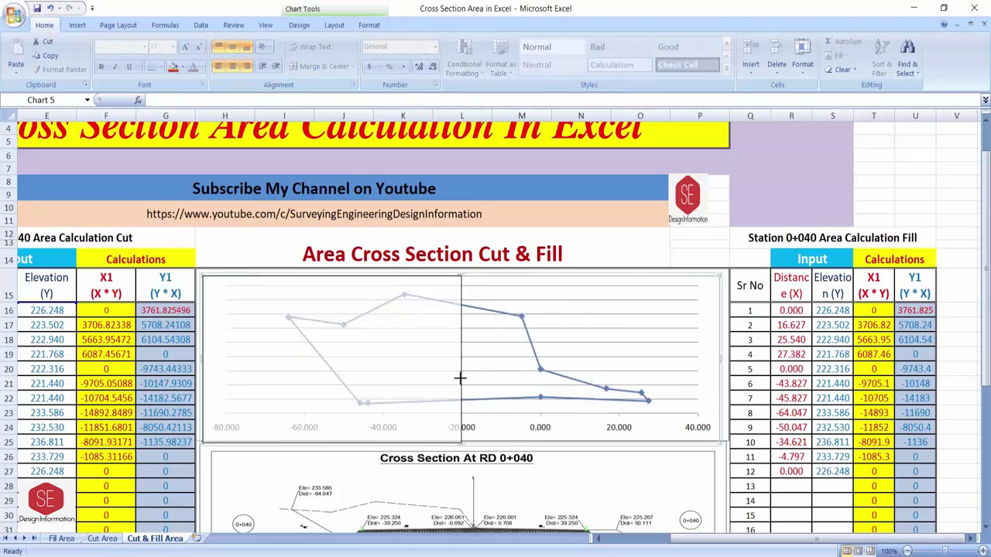
Step: Narrow the cut chart and insert a scatter chart of the Fill table's distance–elevation points
drag(460, 378, 458, 379)
click(524, 347)
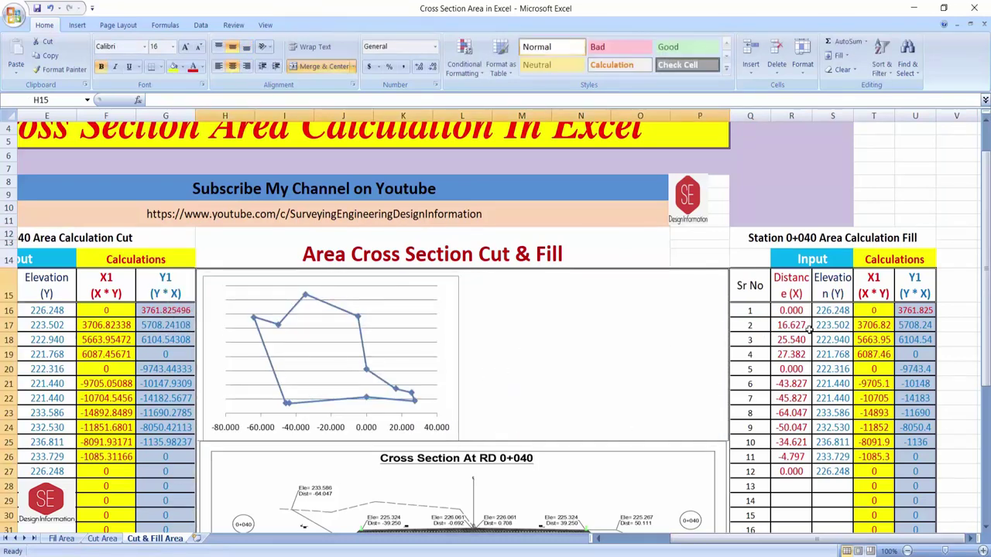
click(788, 312)
scroll(826, 241, down, 2)
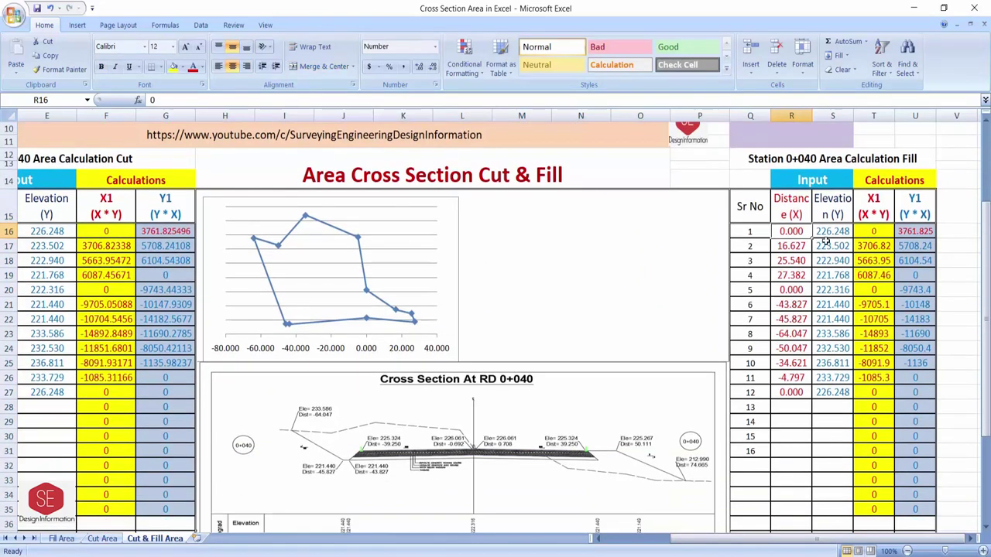
drag(811, 231, 819, 517)
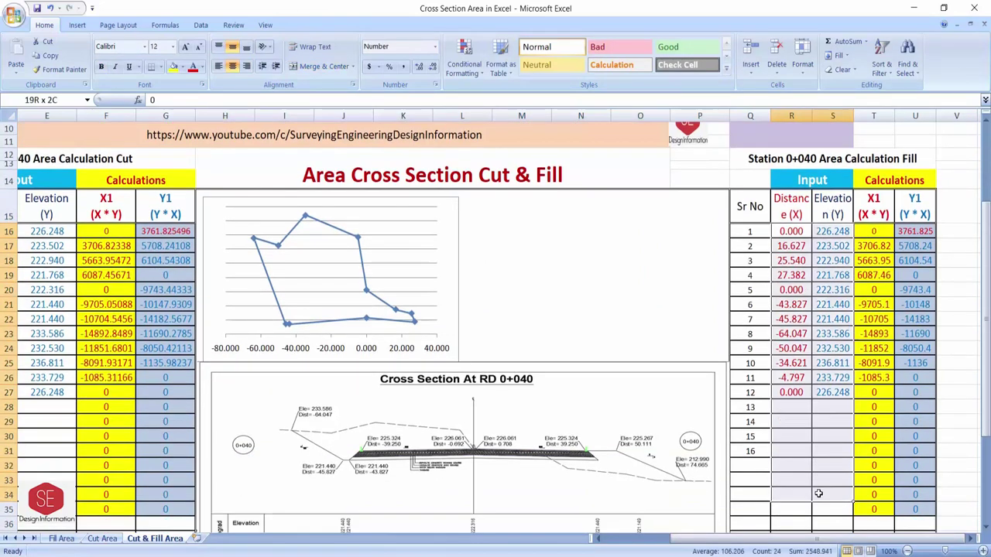
scroll(819, 517, down, 1)
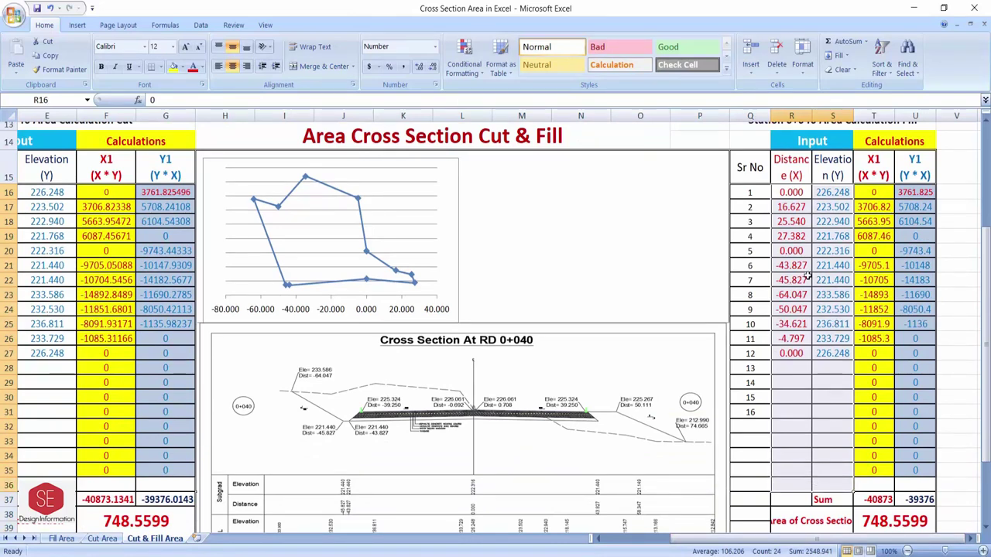
click(77, 25)
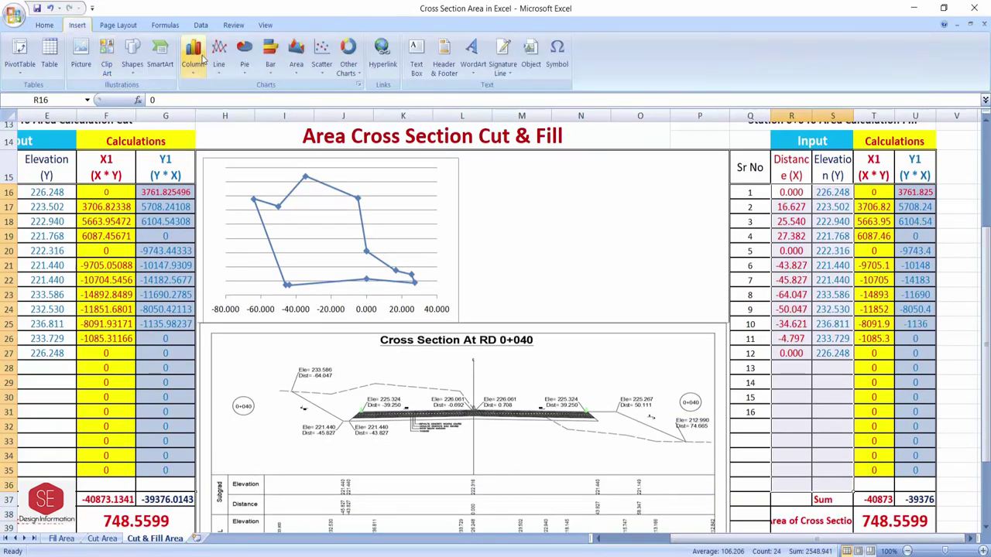
click(325, 70)
click(375, 147)
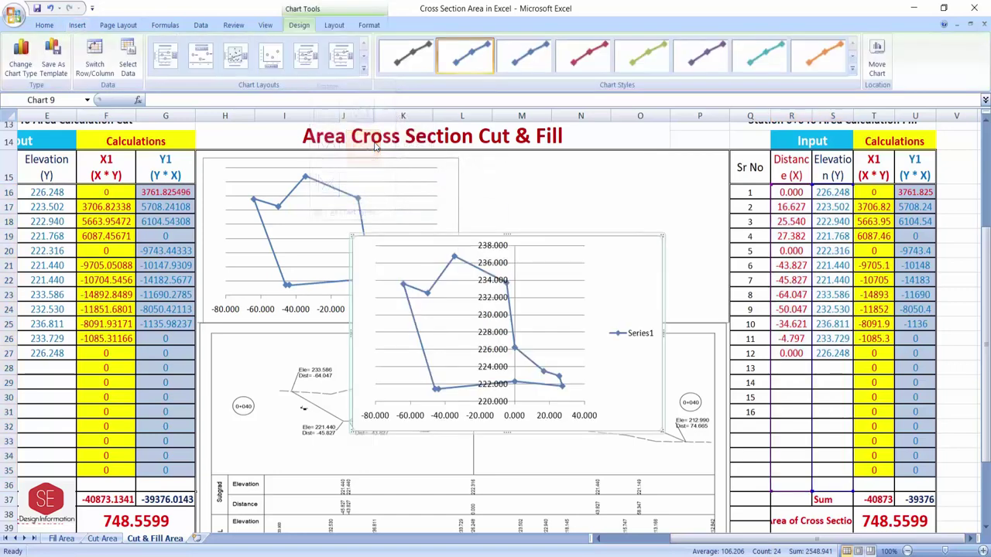
Step: Place the Fill chart beside the cut chart, remove its legend and vertical axis, and resize it
drag(588, 246, 702, 173)
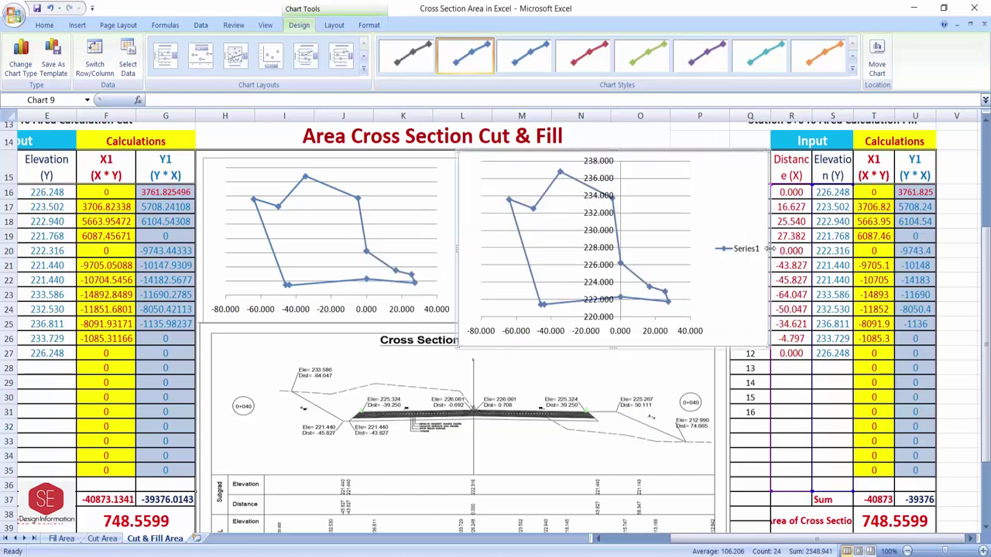
click(736, 256)
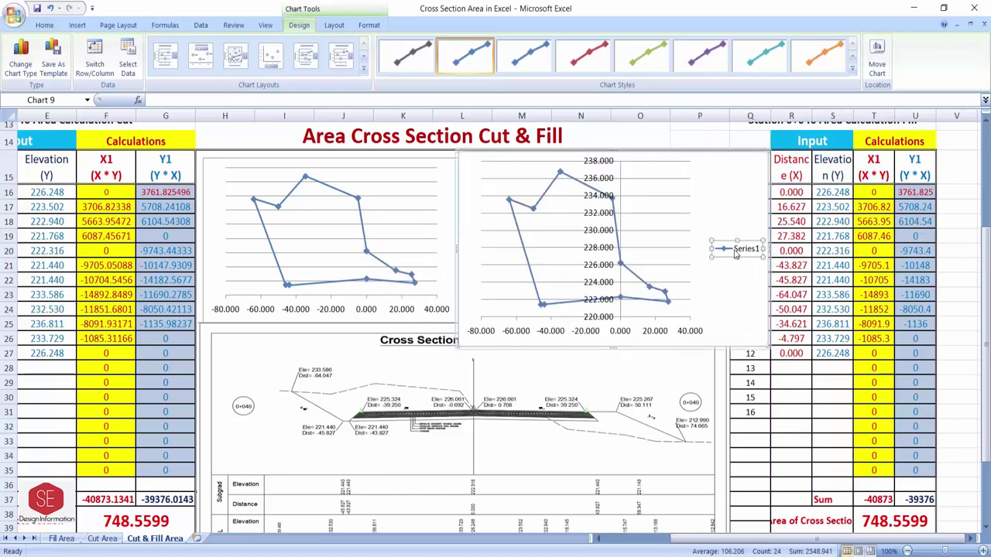
key(Delete)
click(627, 231)
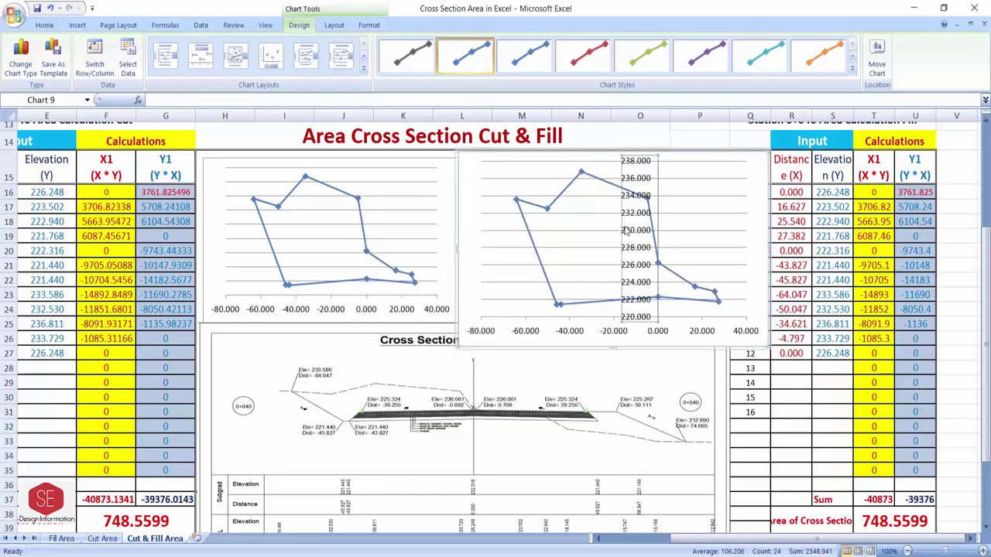
key(Delete)
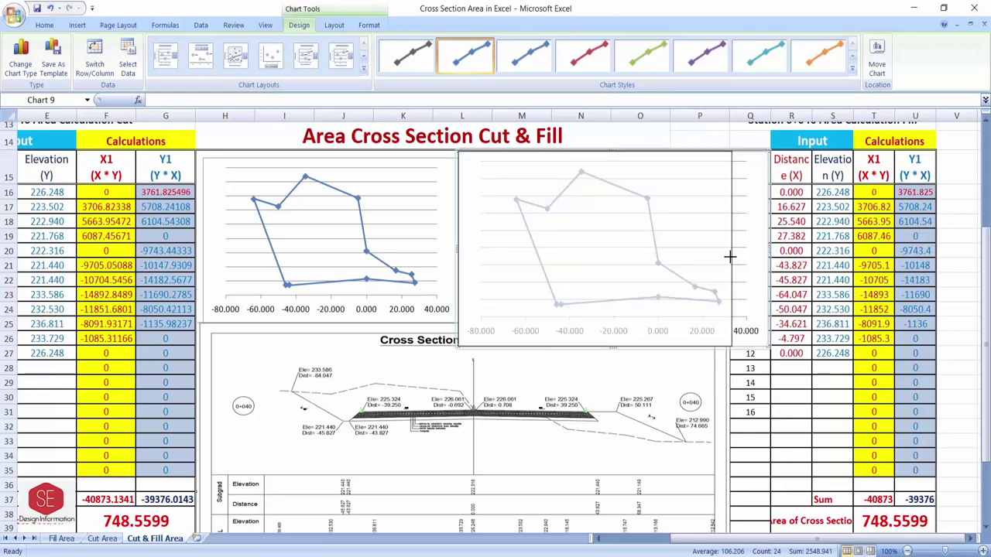
drag(770, 250, 720, 249)
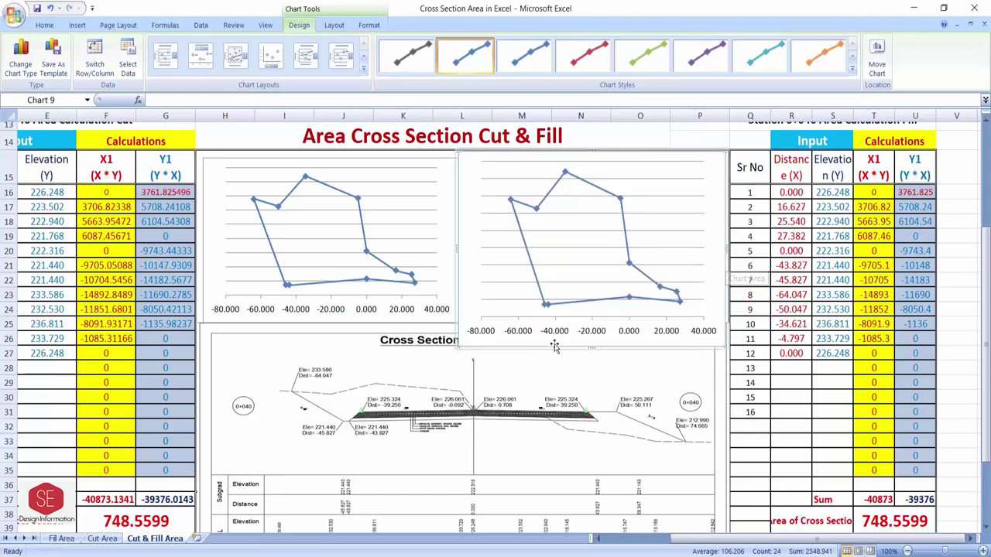
drag(593, 349, 591, 326)
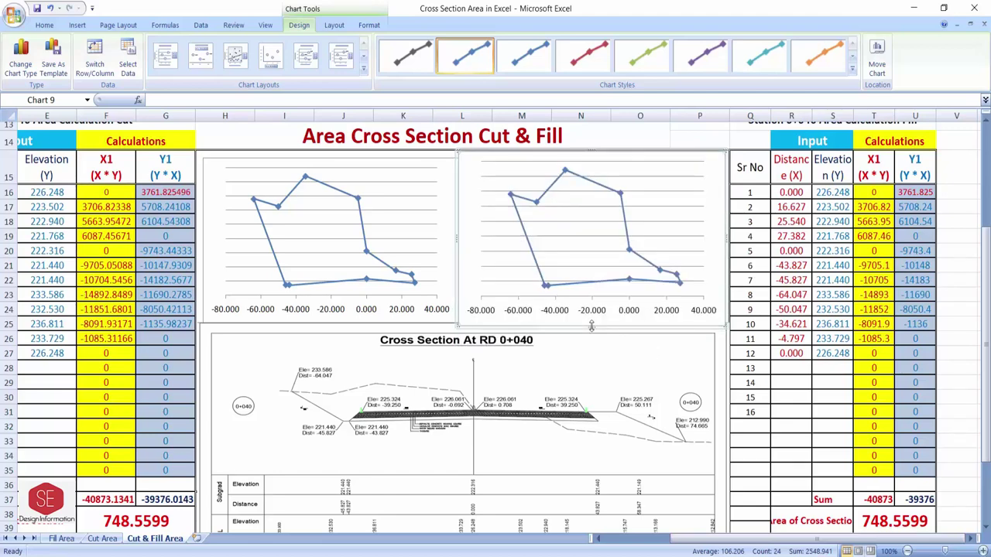
Step: Delete the Fill table's distance and elevation values in R16:S27, blanking its chart
click(631, 264)
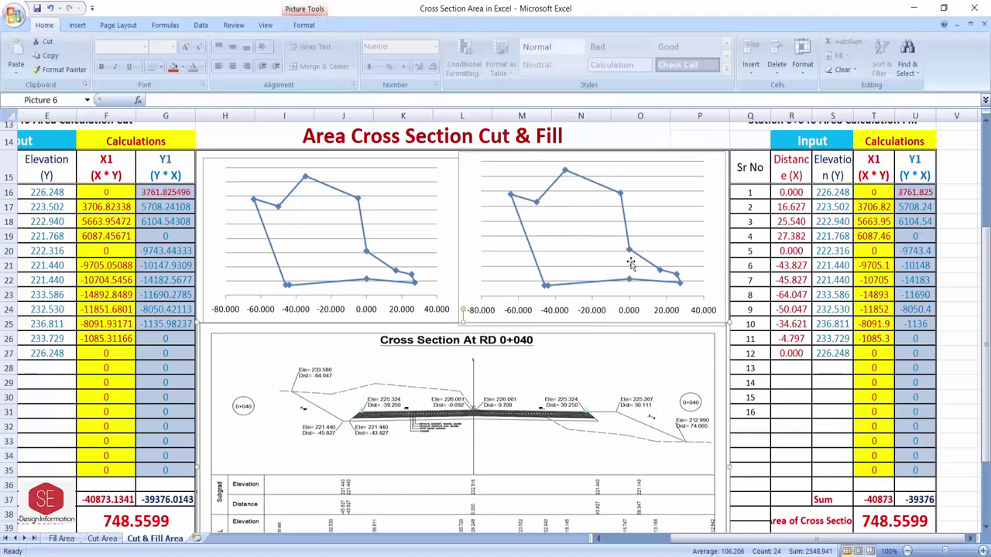
click(368, 201)
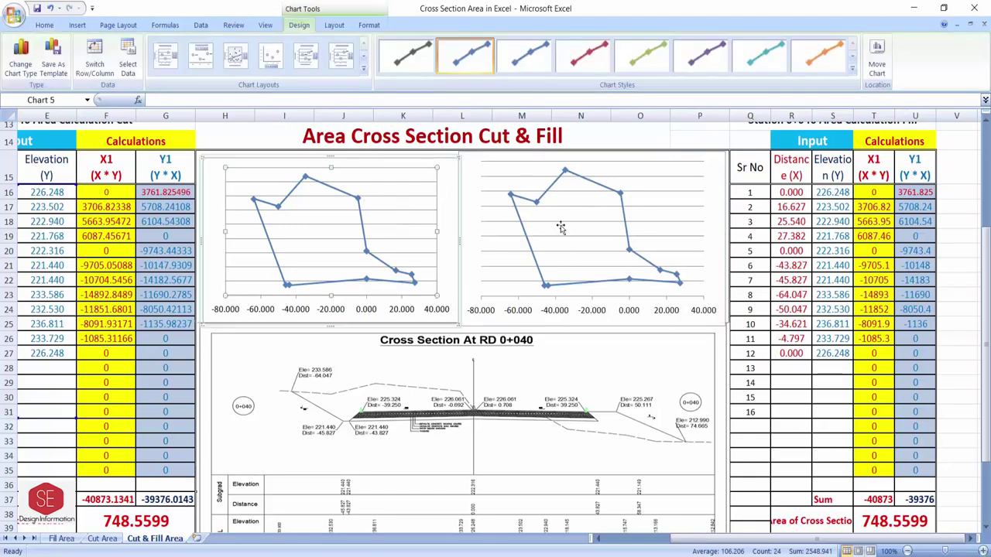
click(563, 226)
click(785, 192)
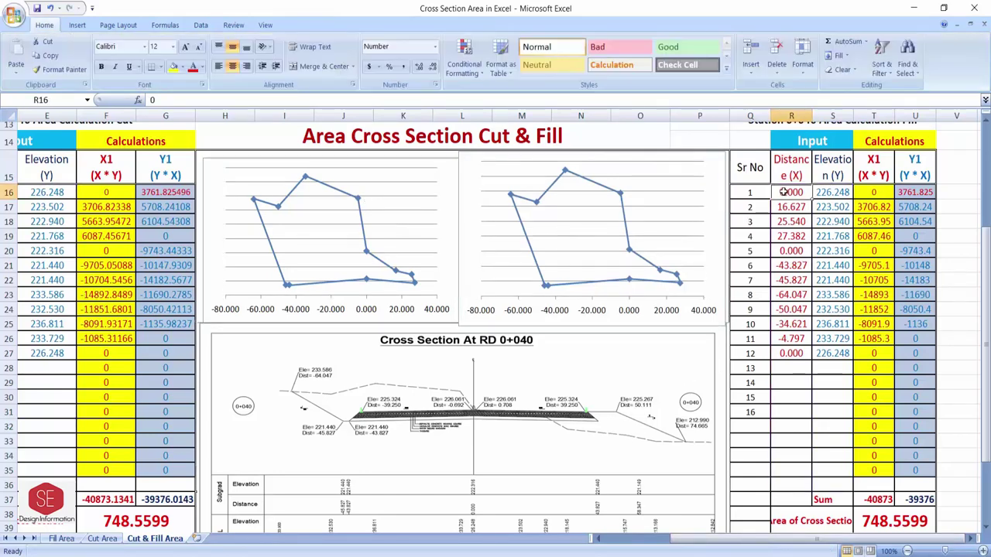
drag(788, 192, 823, 360)
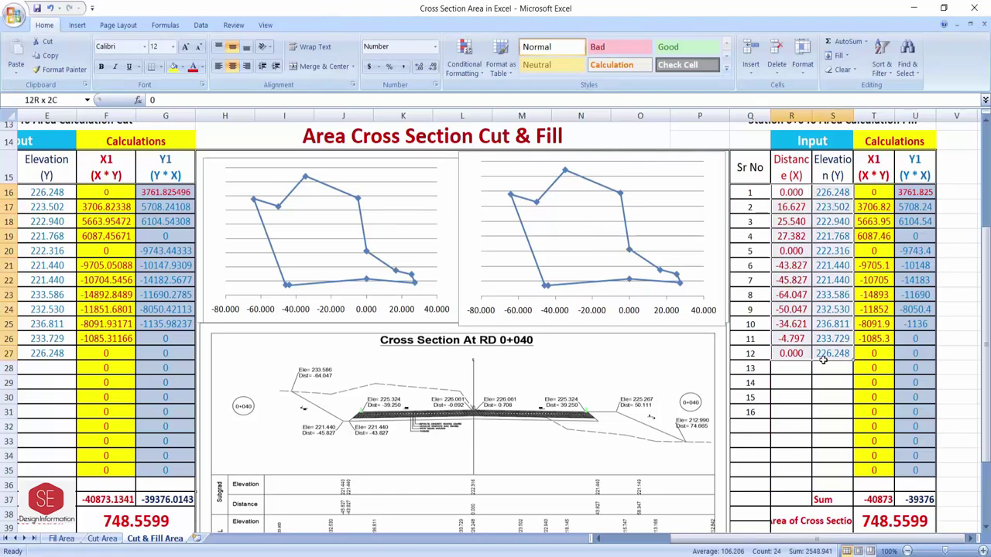
key(Delete)
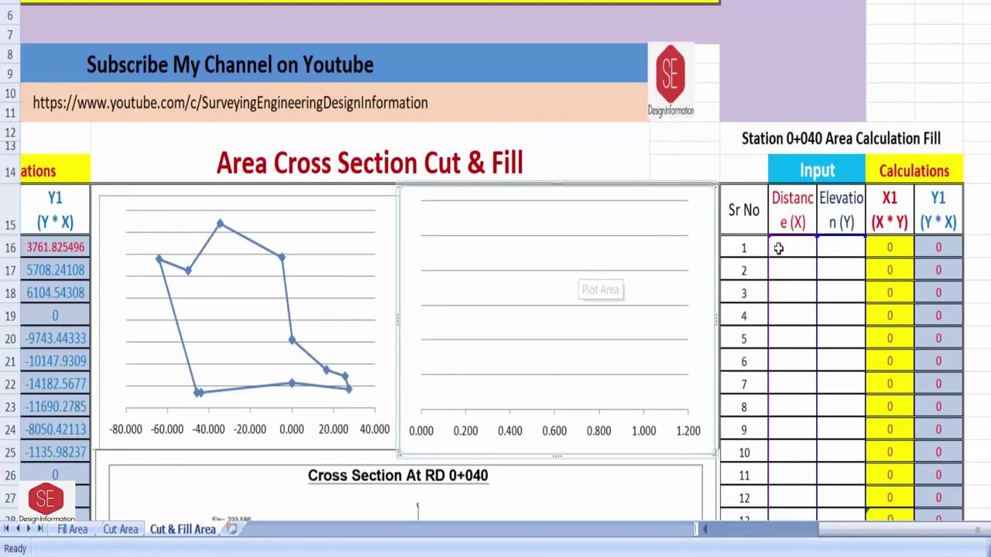
Step: Stretch the empty Fill chart leftward so it spans the cut chart's space too
click(412, 308)
click(398, 318)
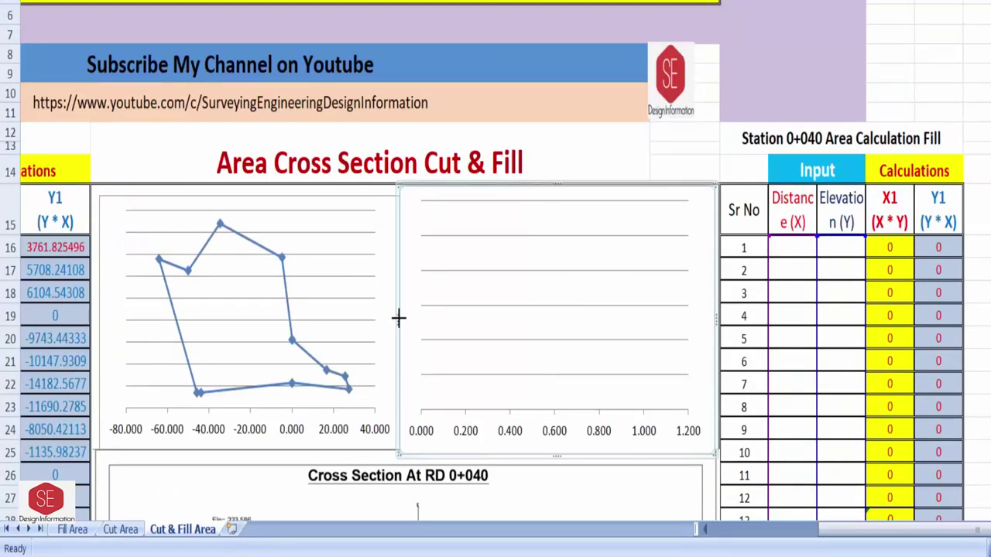
drag(399, 318, 94, 317)
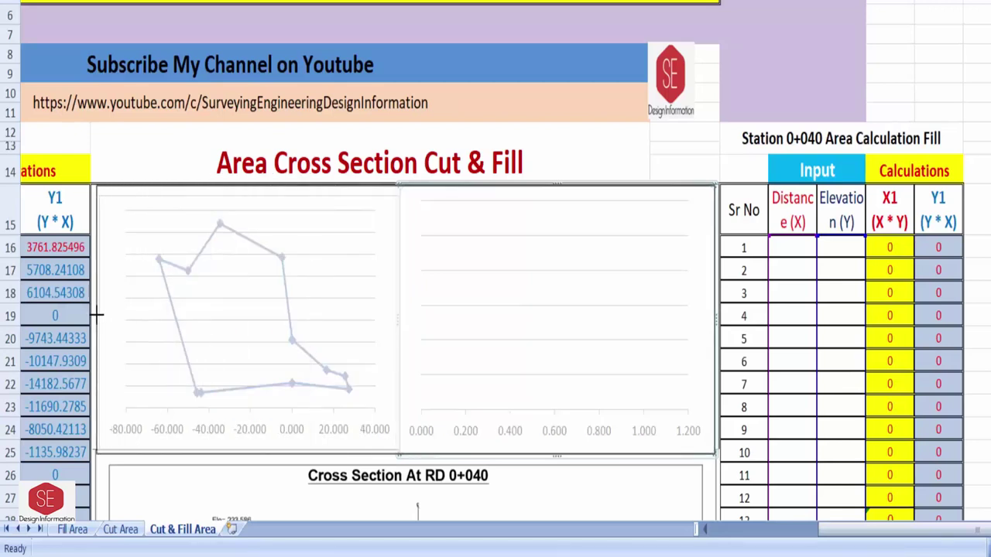
click(795, 249)
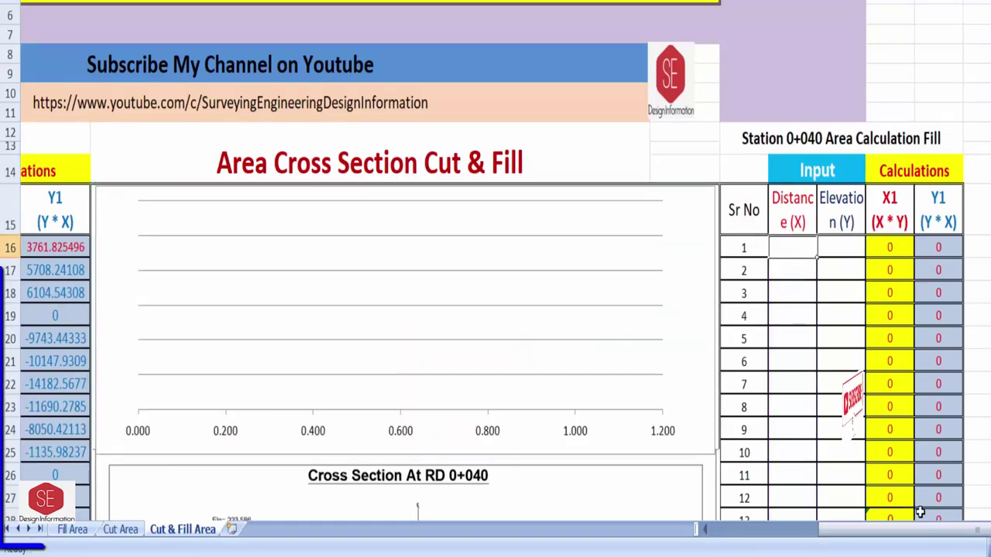
Step: Enter fill points 1–4: (25.540, 222.940), (42.552, 222.715), (40, 225.267), (50.111, 225.267)
text(25.540)
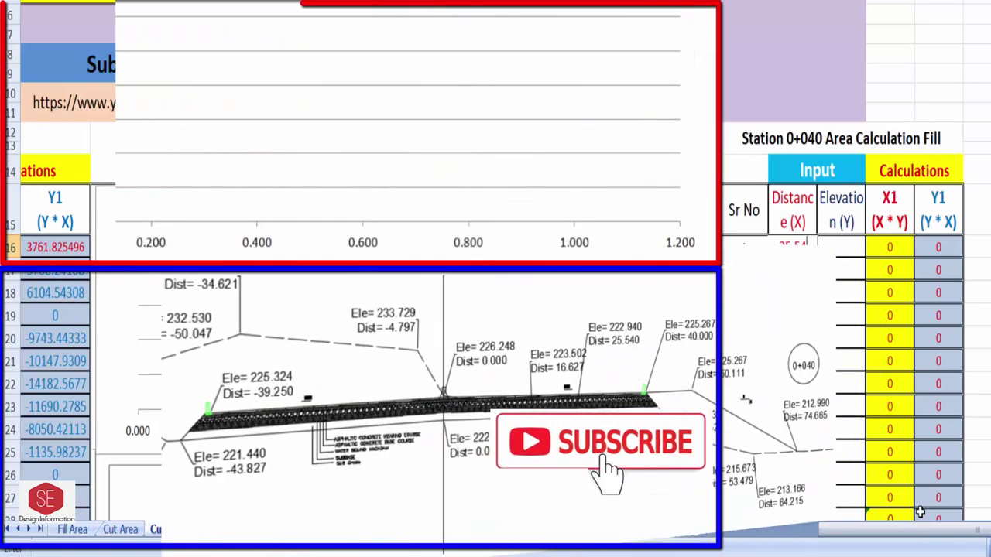
key(Tab)
text(222)
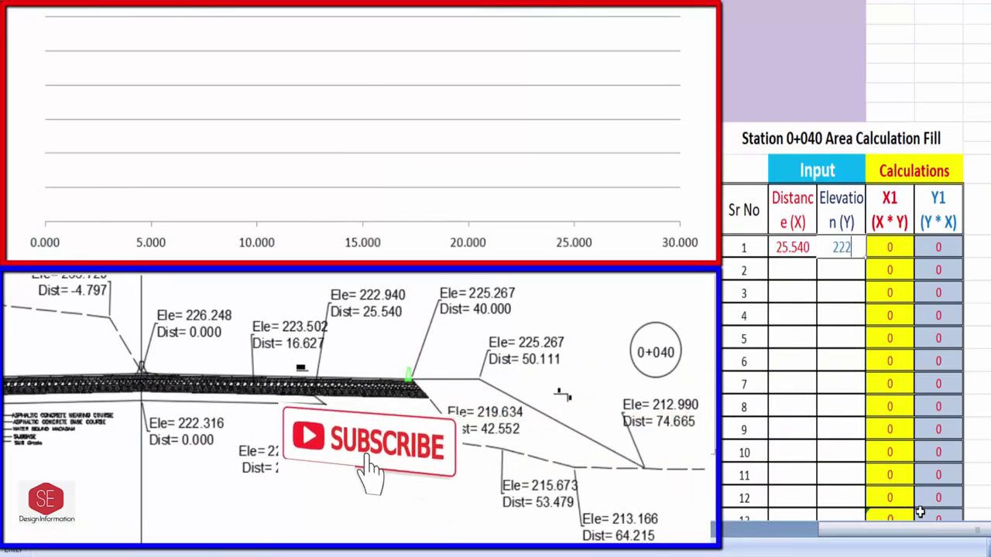
text(.940)
key(Return)
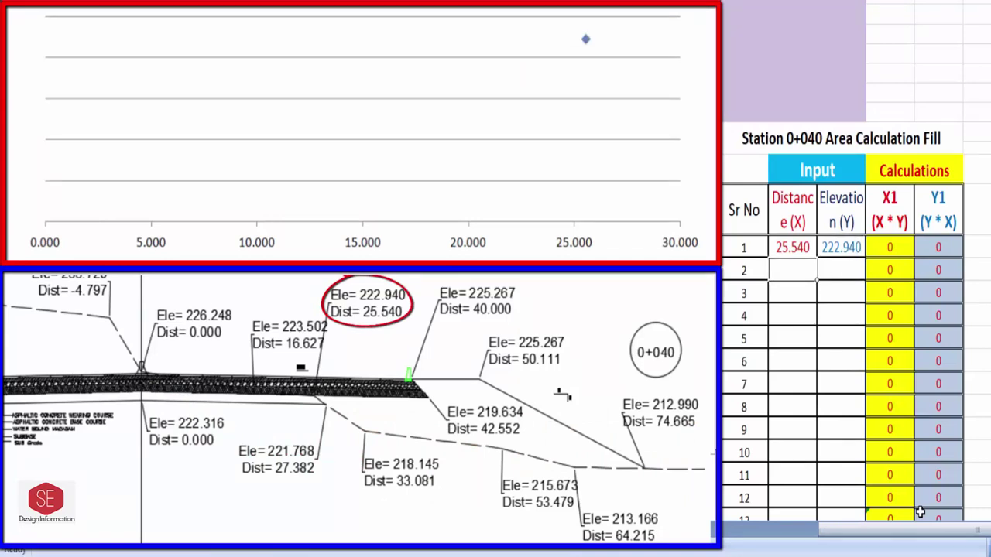
text(42.)
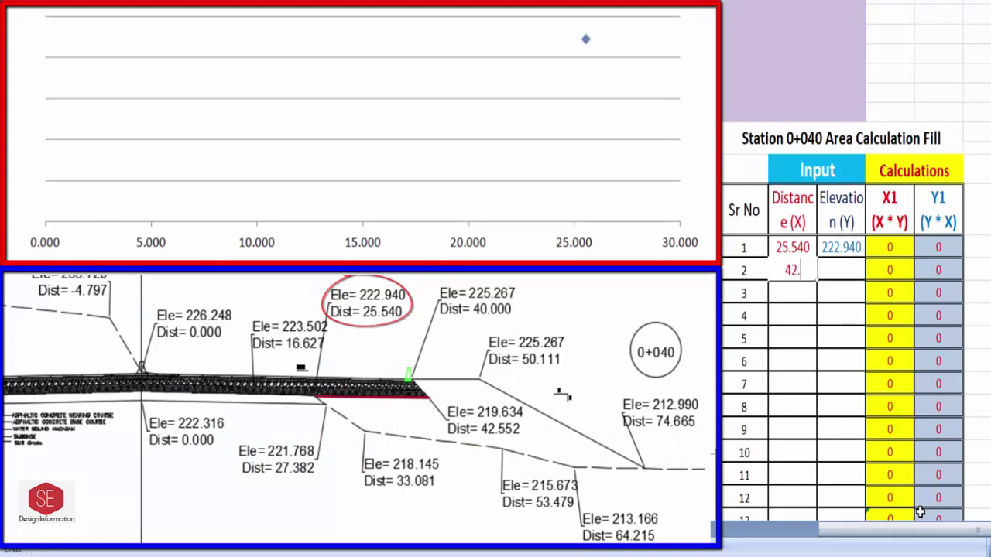
text(552)
key(Tab)
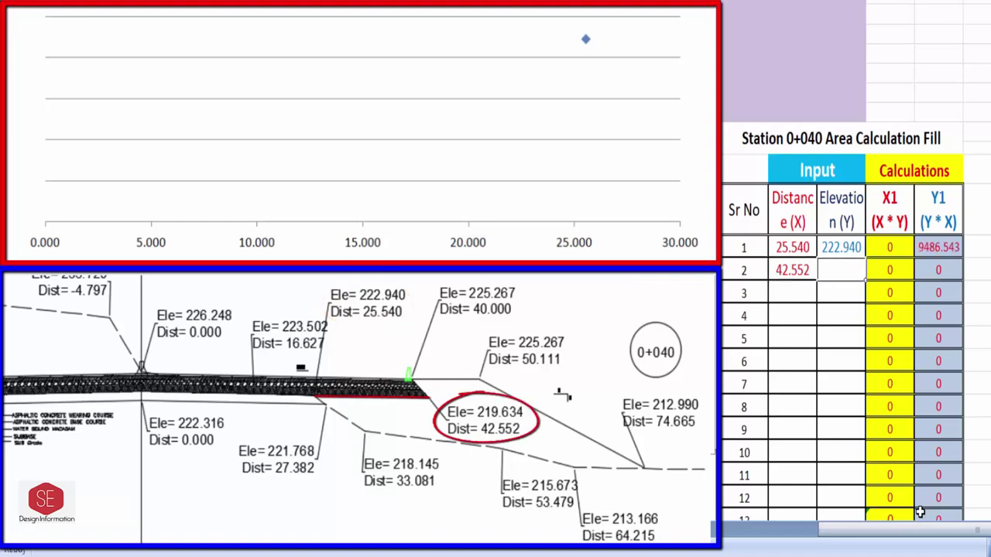
text(222.7)
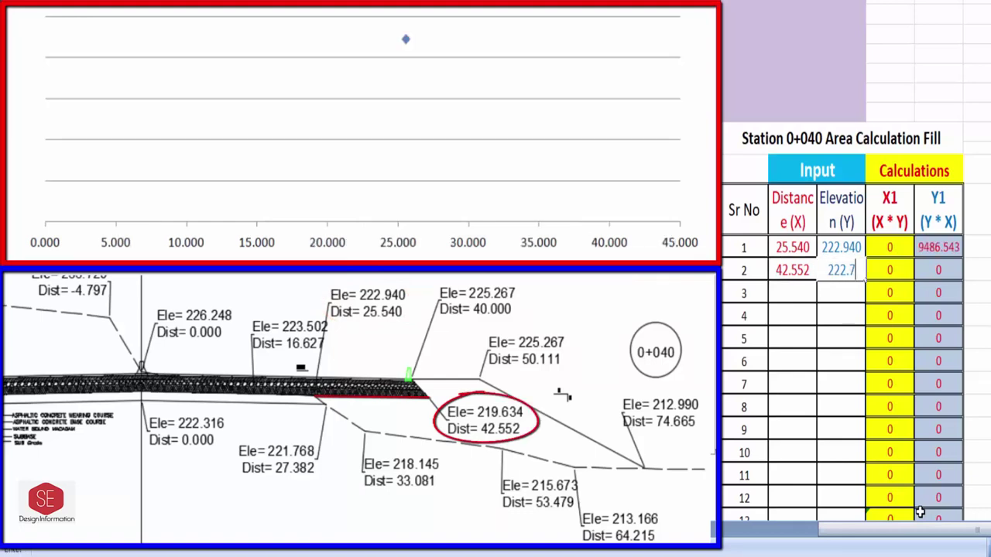
text(15)
key(Return)
key(Left)
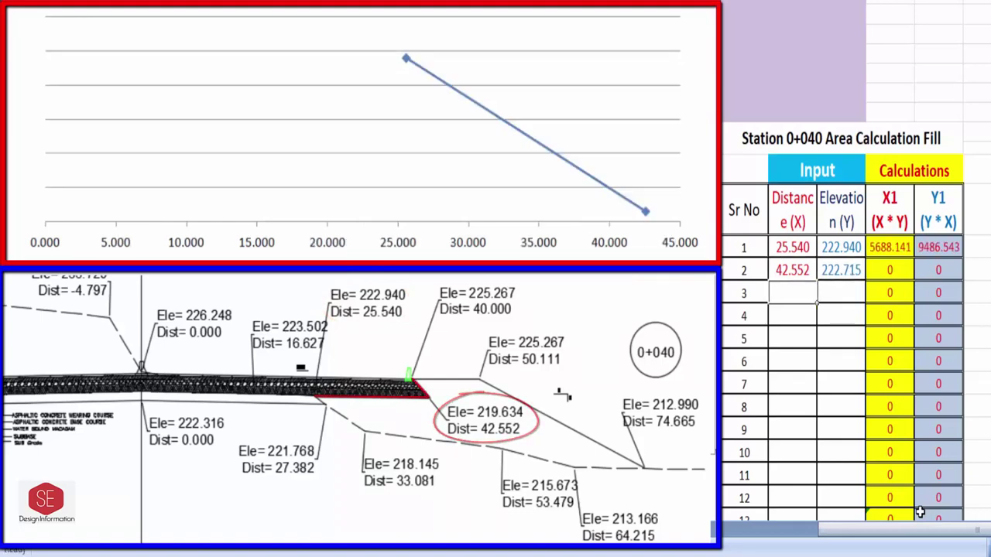
text(40)
key(Tab)
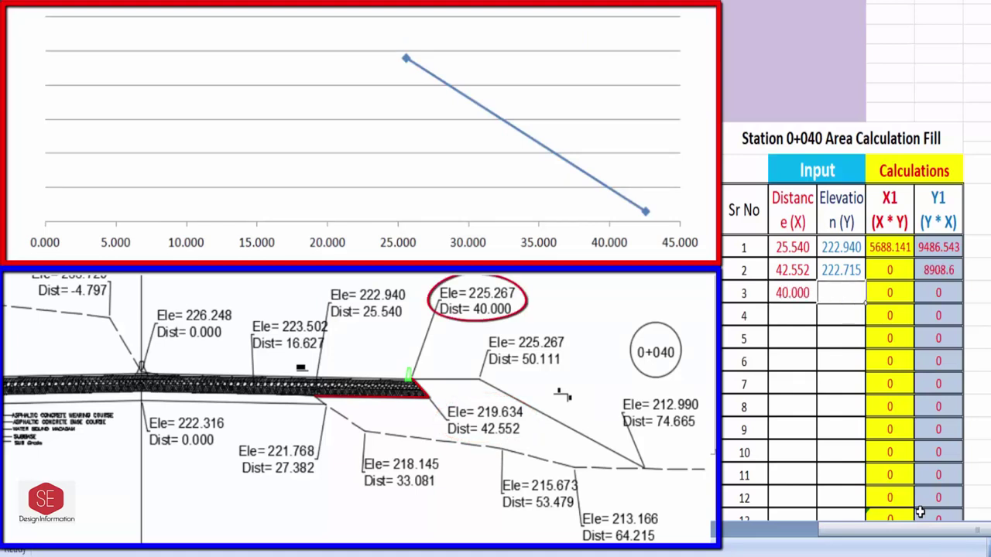
text(225.)
text(267)
key(Return)
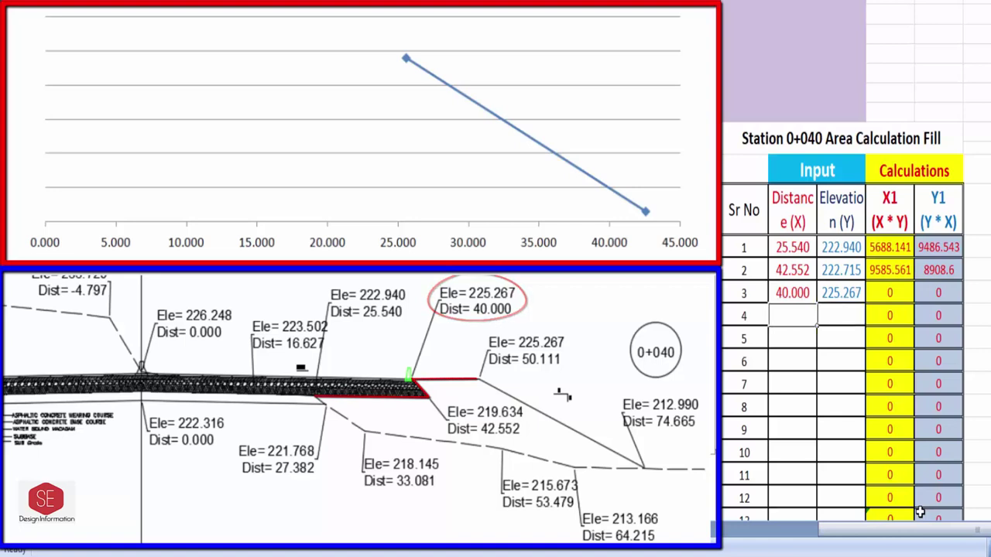
text(50.)
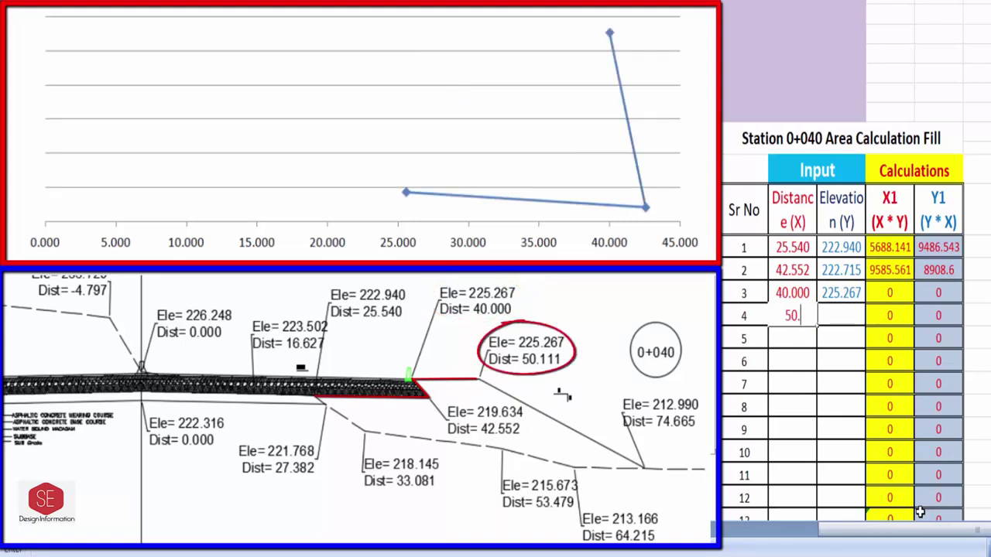
text(111)
key(Tab)
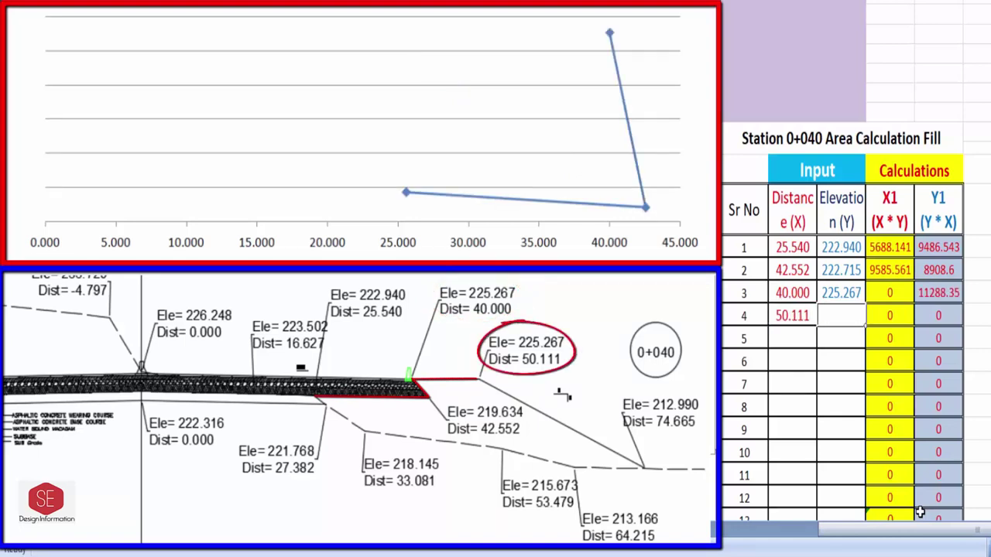
text(225.26)
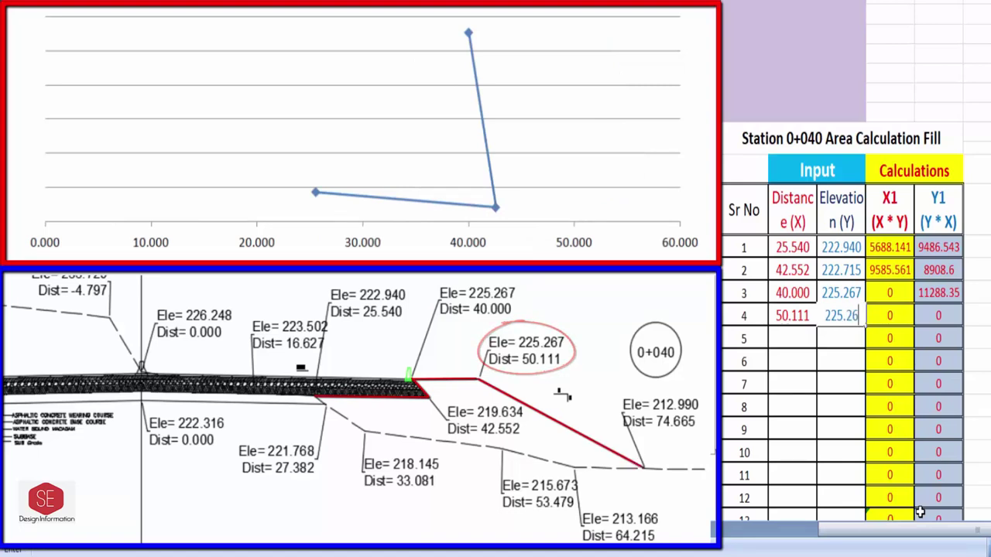
text(7)
key(Return)
Step: Enter fill points 5–9: (74.665, 212.990), (64.215, 213.166), (53.479, 215.673), (33.081, 218.145), (25.540, 222.94)
text(74)
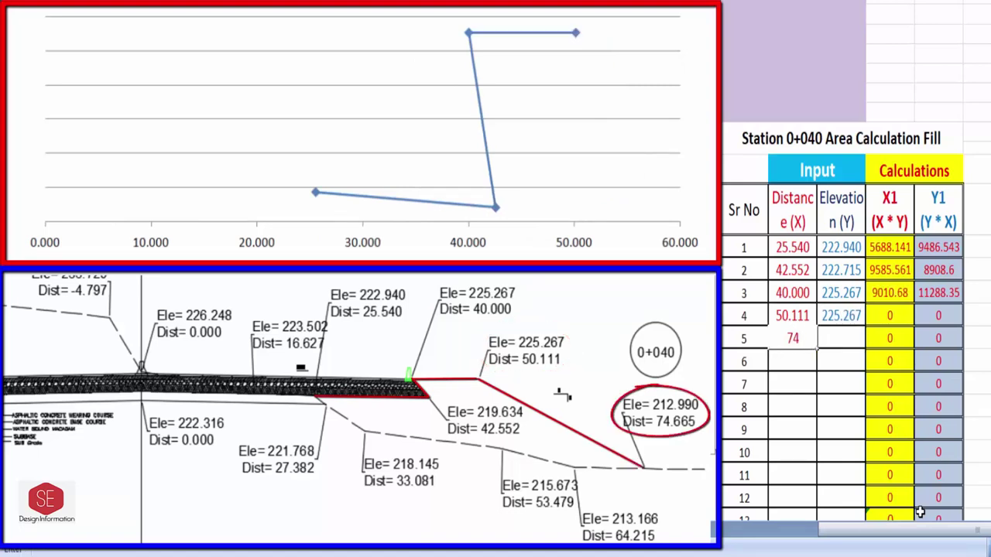
text(.665)
key(Tab)
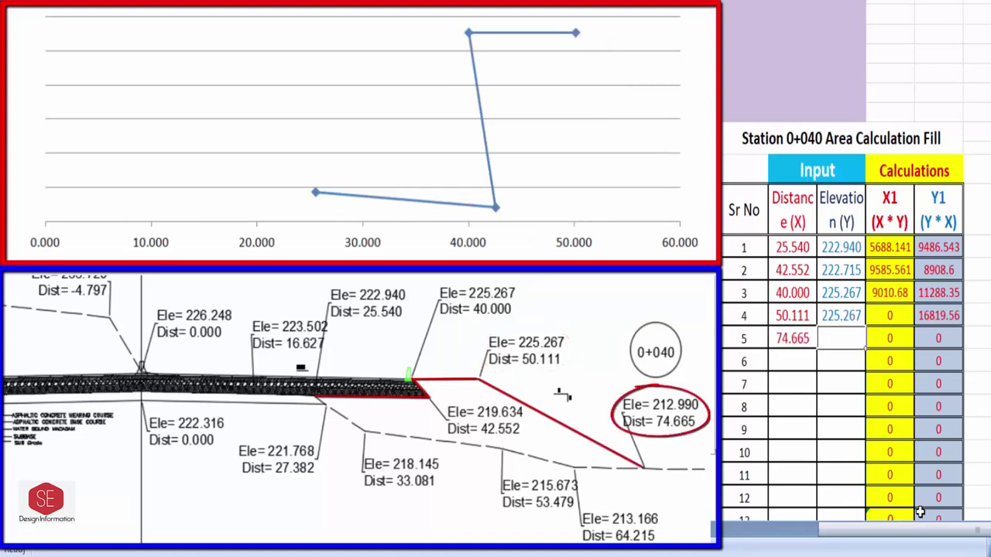
text(212.)
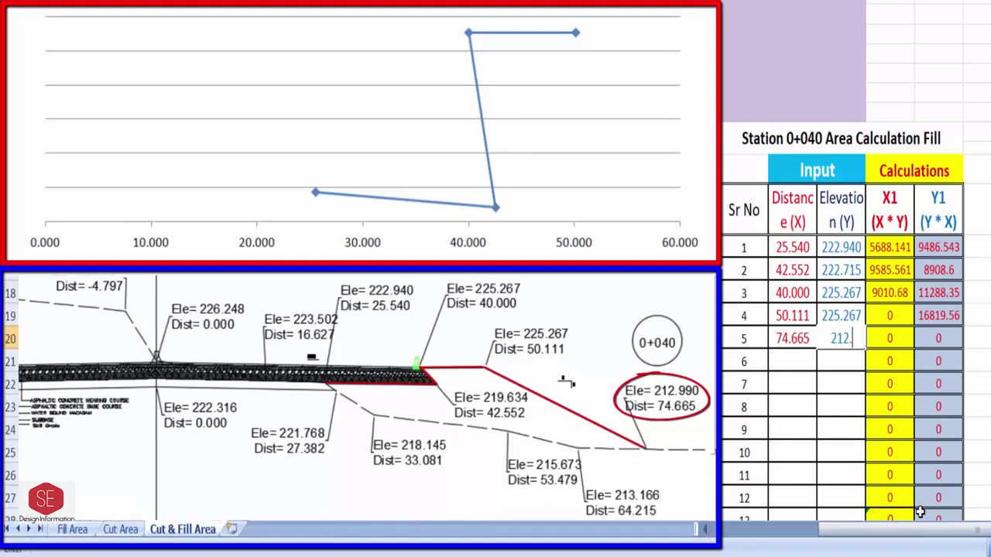
text(990)
key(Return)
text(64)
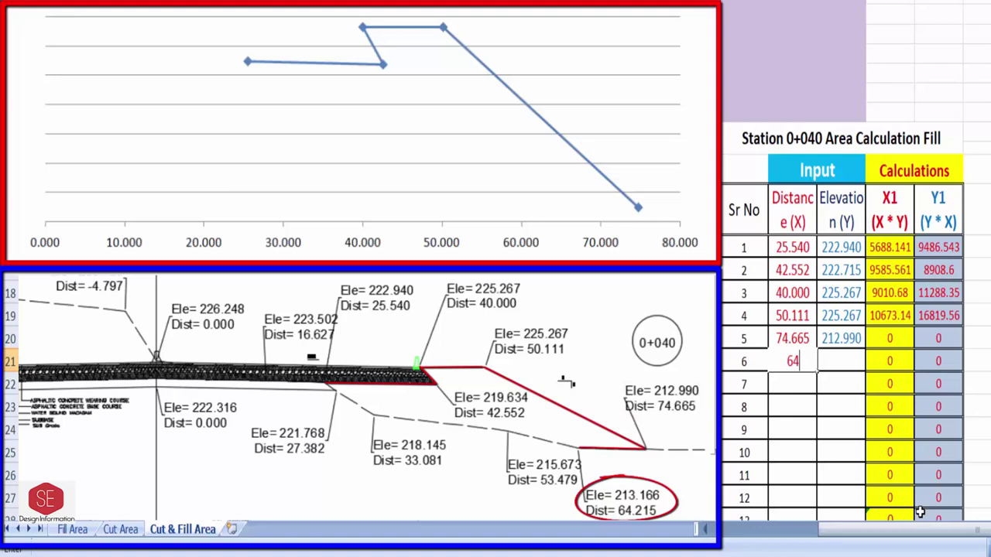
text(.215)
key(Tab)
text(2)
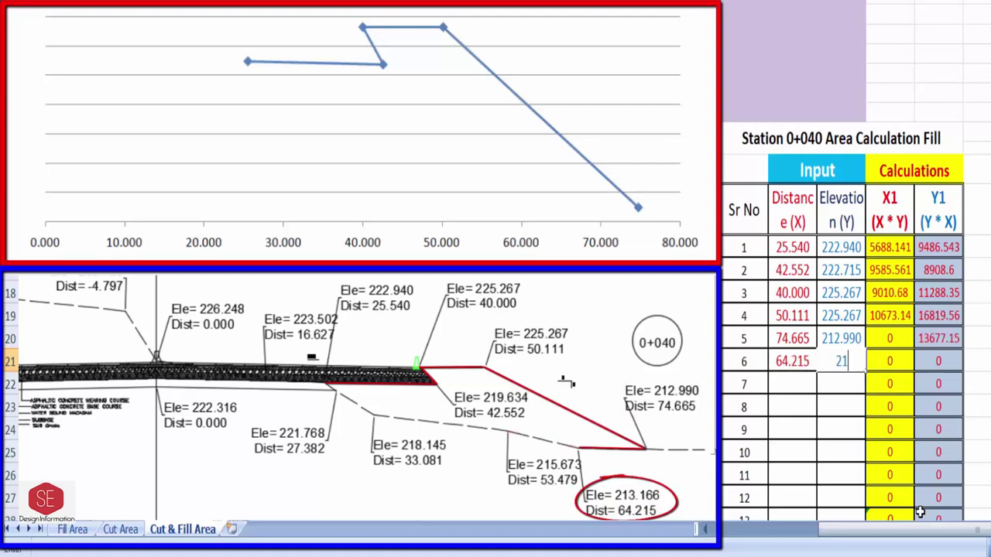
text(13.166)
key(Return)
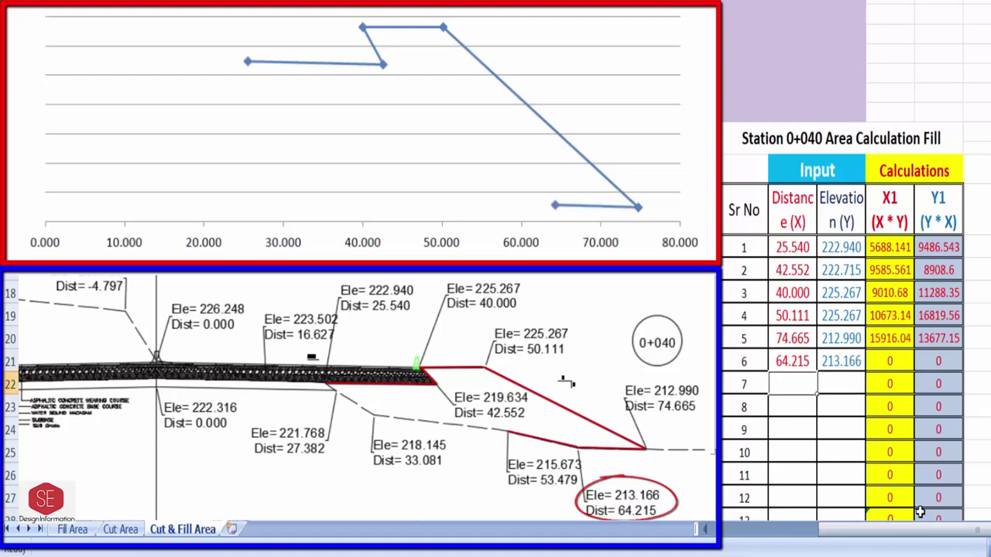
text(53.47)
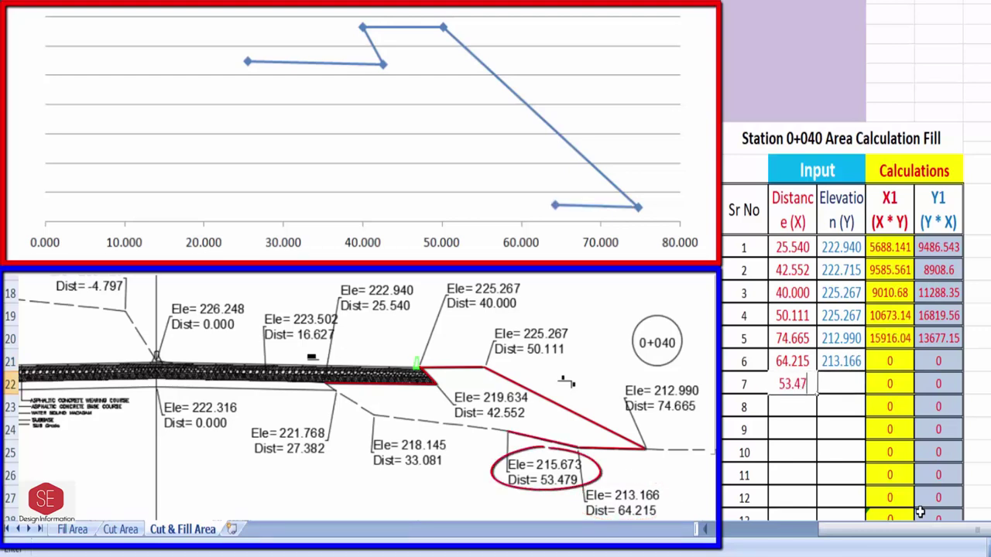
text(9)
key(Tab)
text(215)
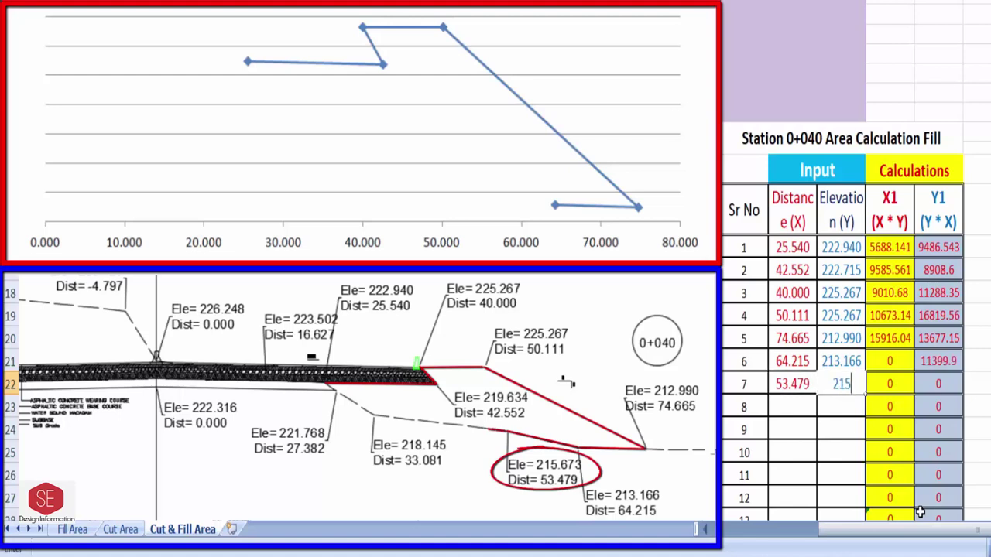
text(.673)
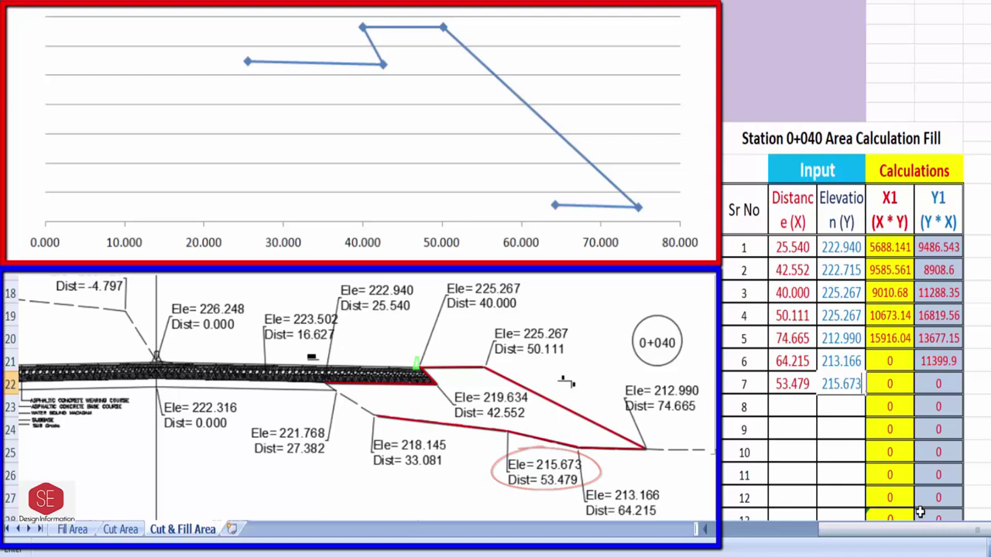
key(Return)
text(33.08)
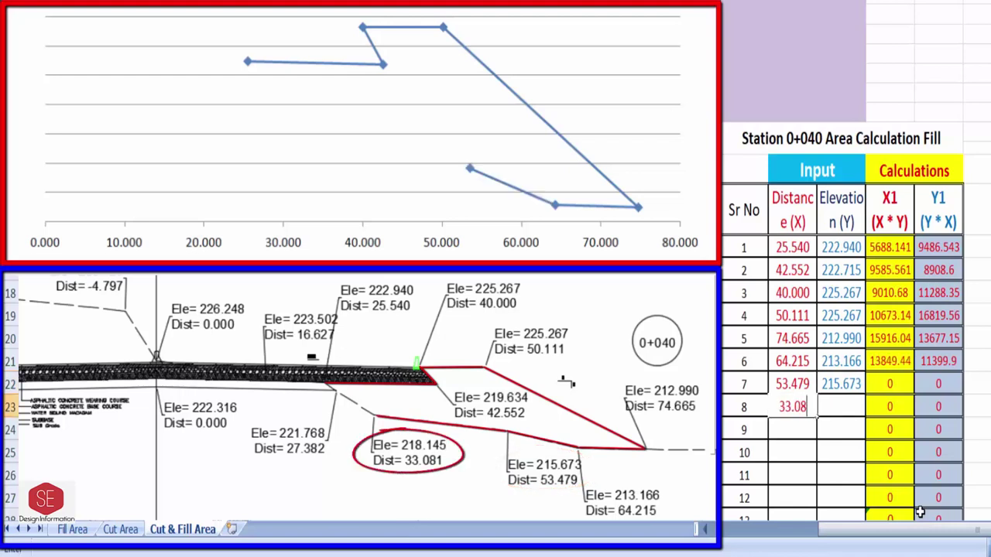
text(1)
key(Tab)
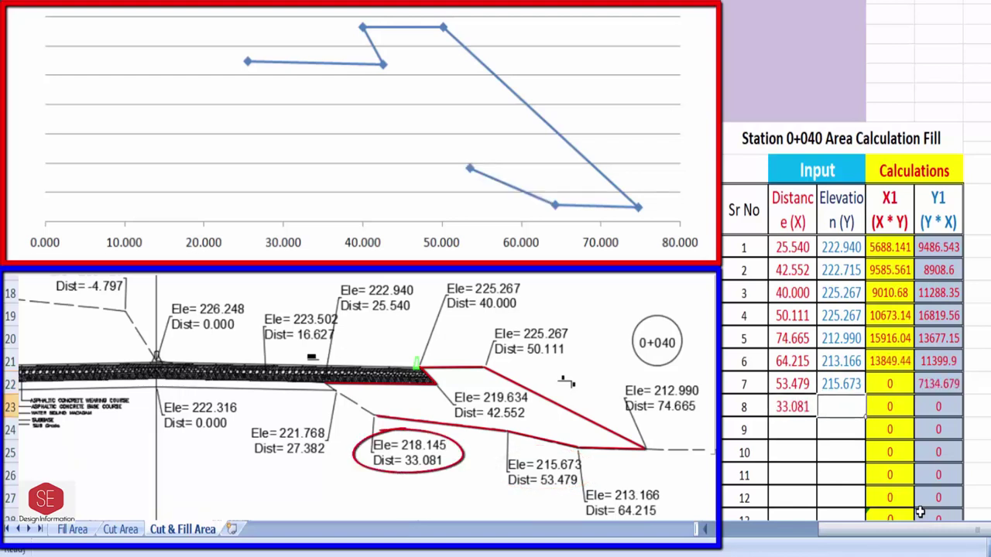
text(218.145)
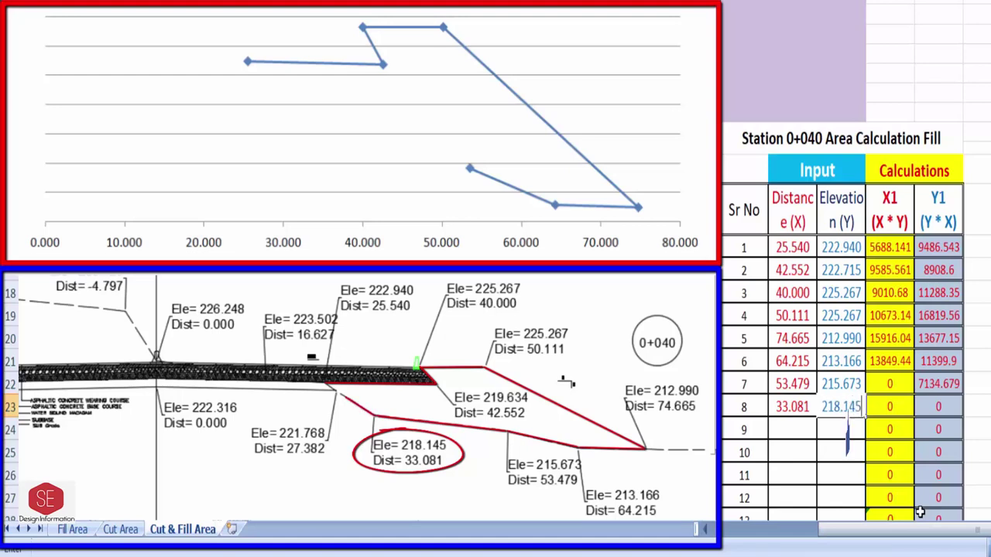
key(Return)
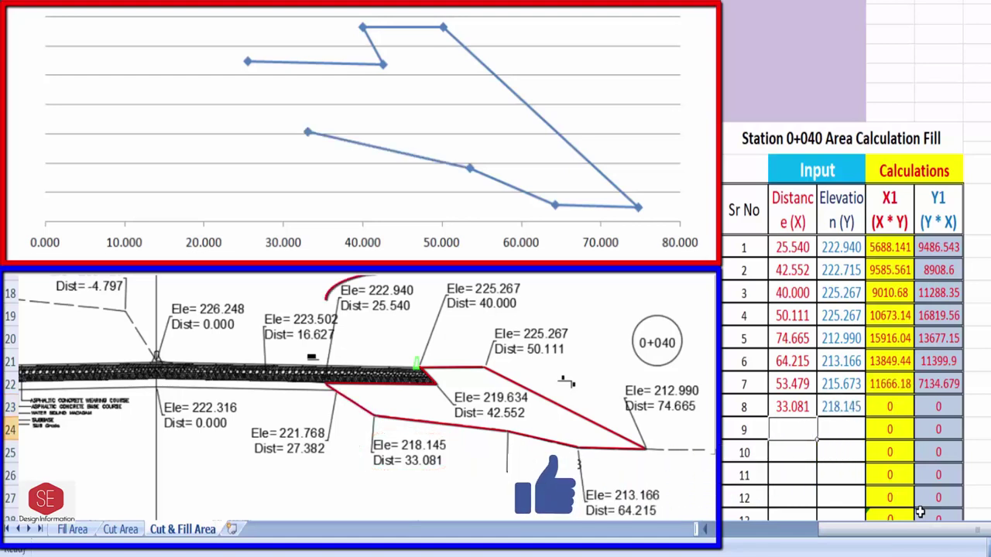
text(25.540)
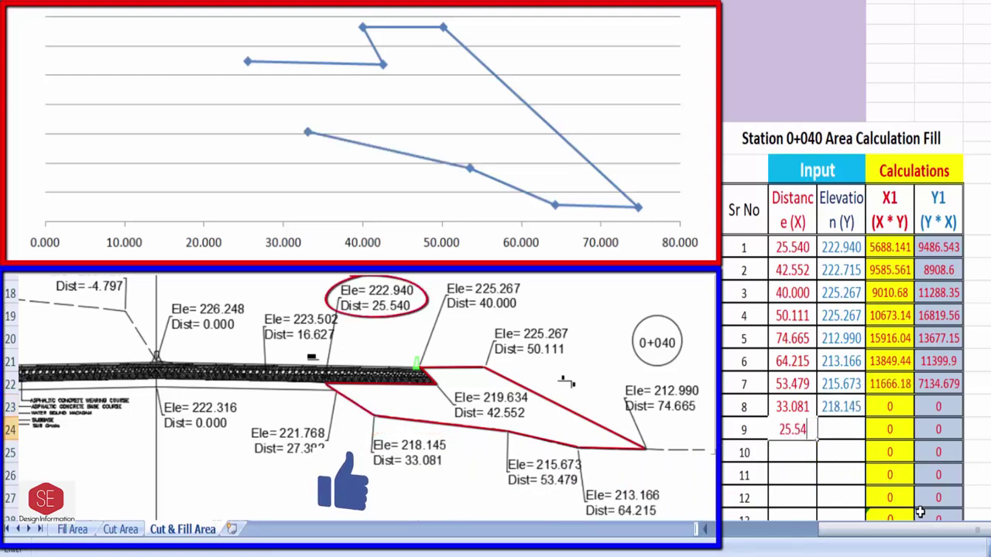
key(Tab)
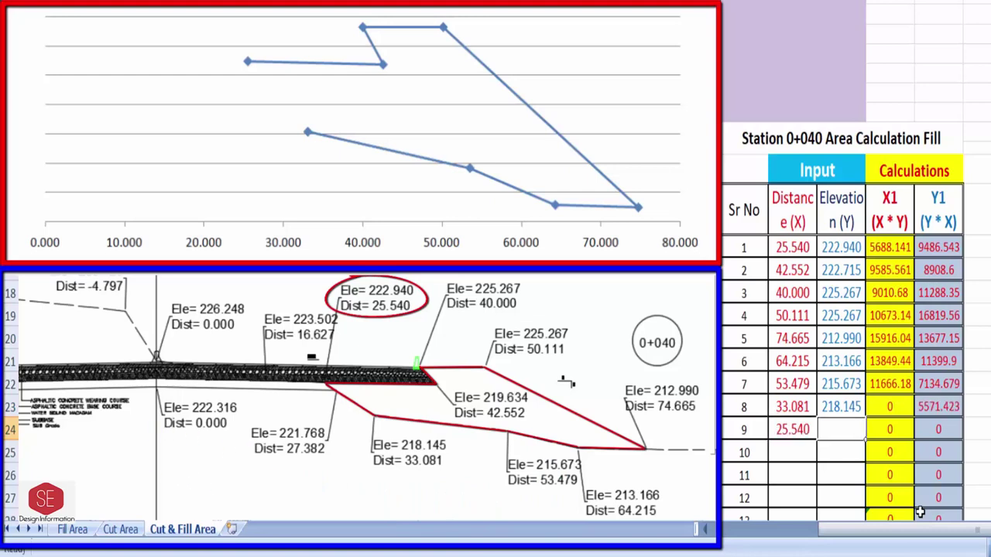
text(222.94)
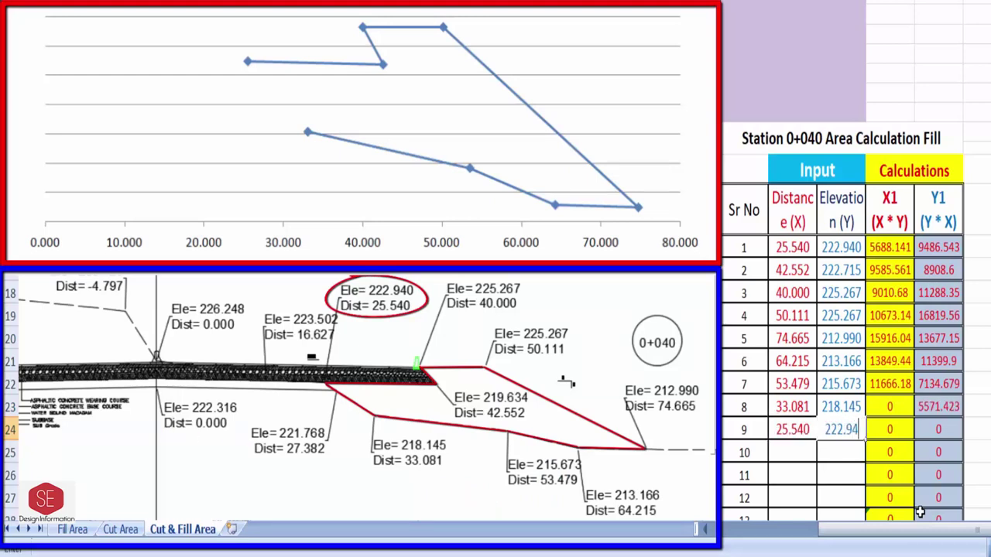
key(Return)
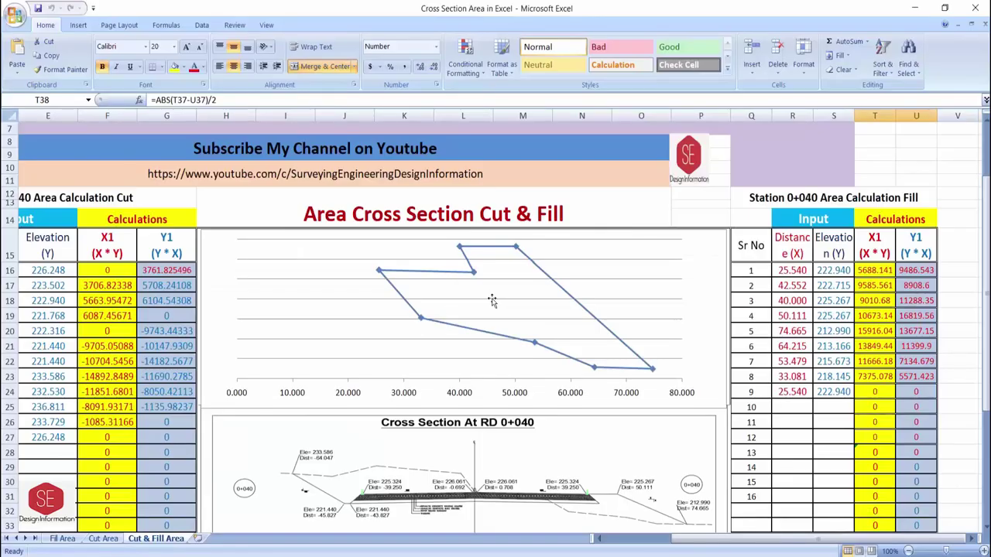
scroll(492, 300, down, 2)
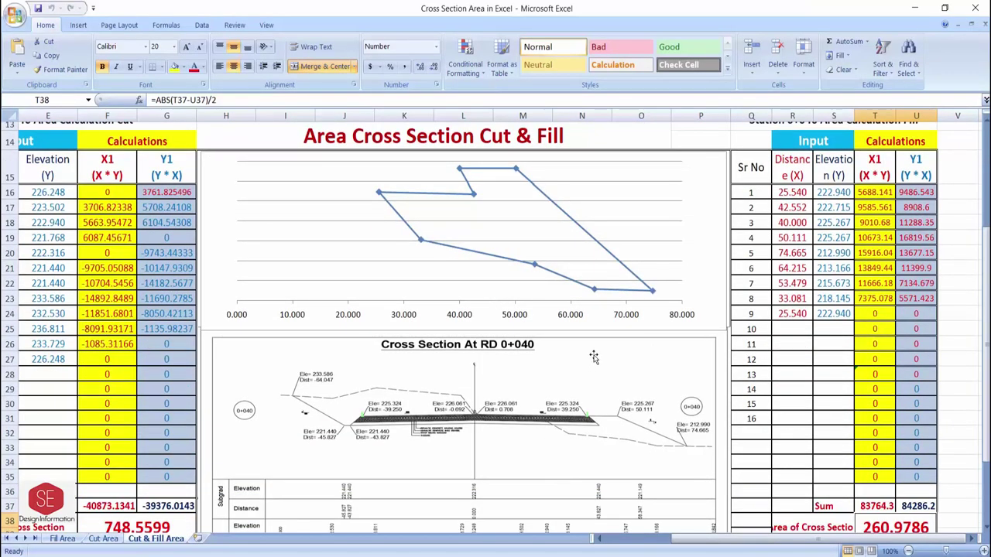
scroll(593, 356, down, 1)
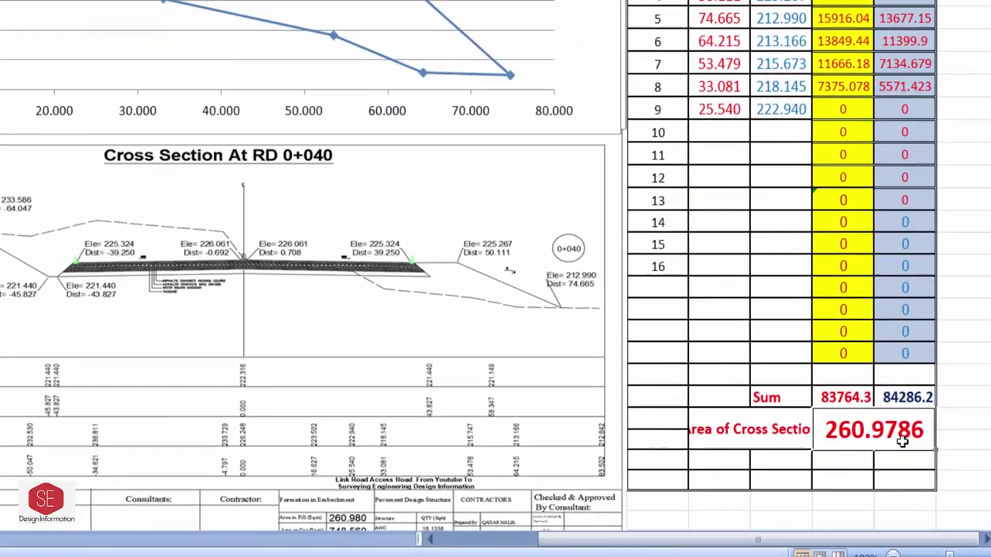
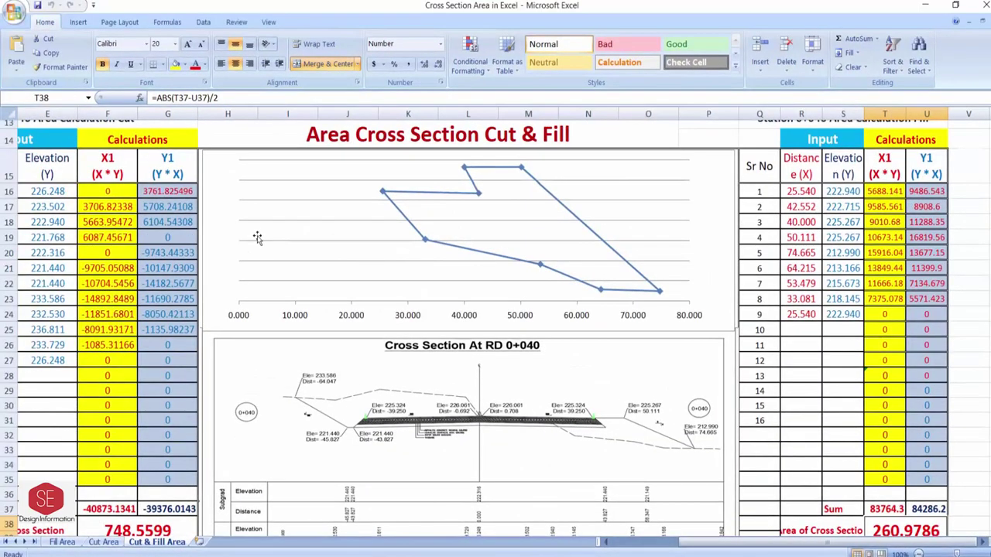
Step: Move the fill outline chart to the right of the cut chart and shrink it to fit
click(207, 241)
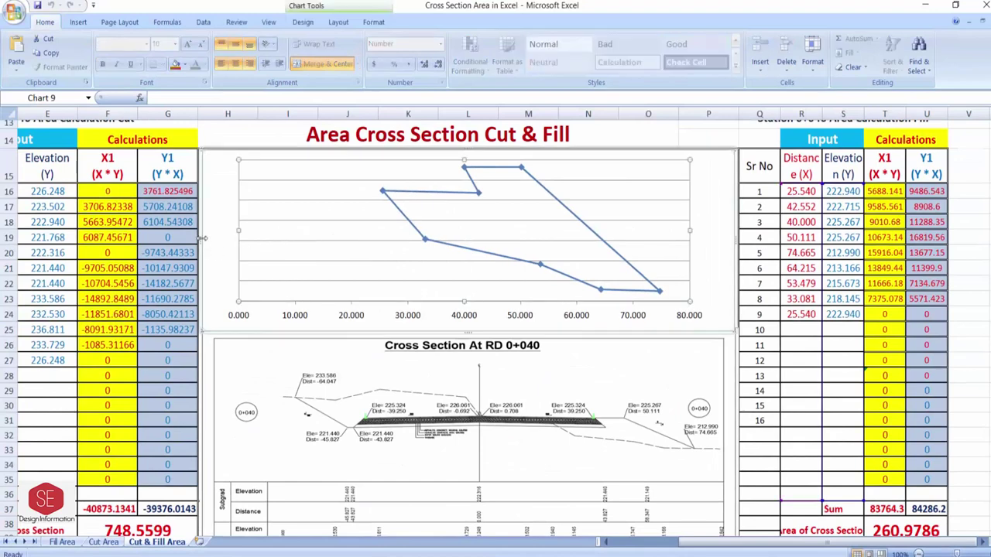
click(209, 243)
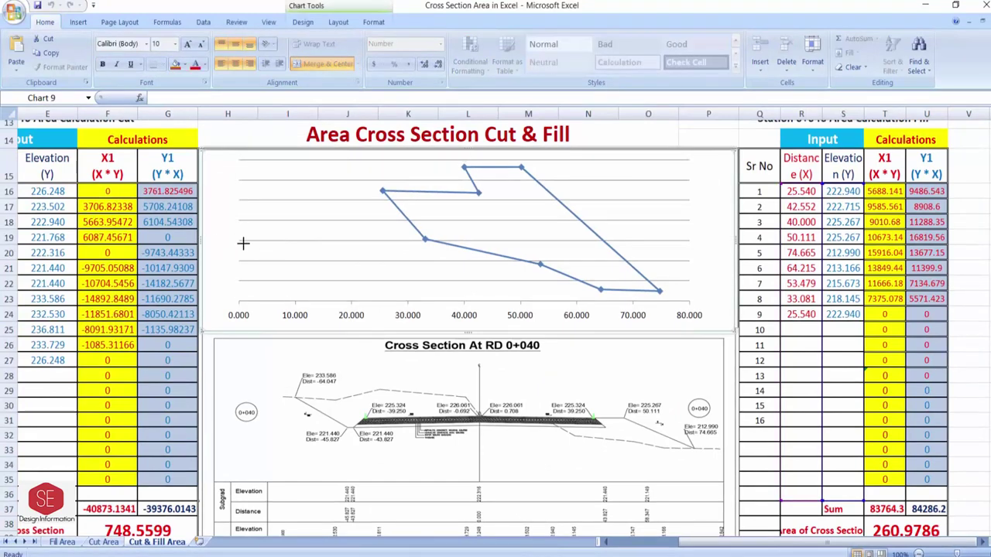
drag(243, 243, 415, 244)
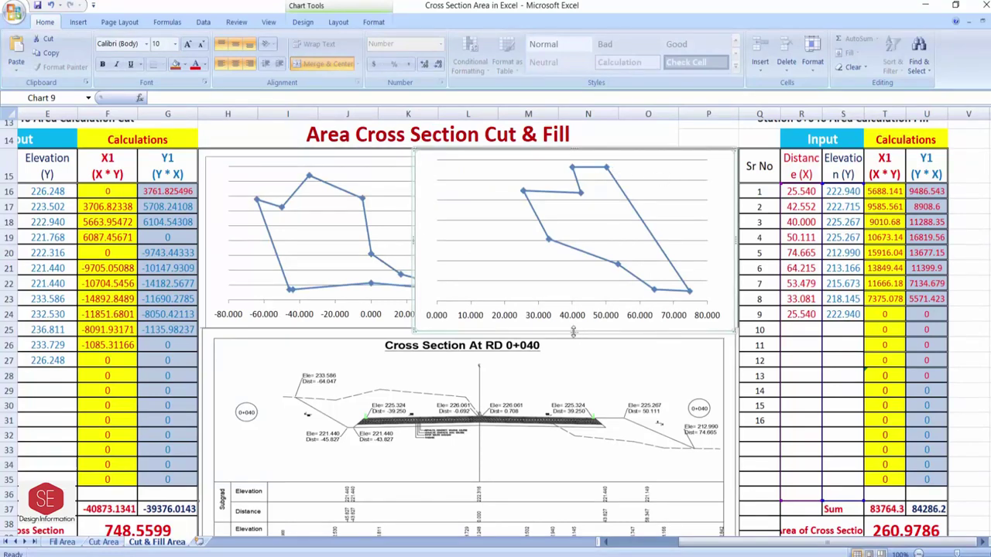
drag(573, 332, 573, 312)
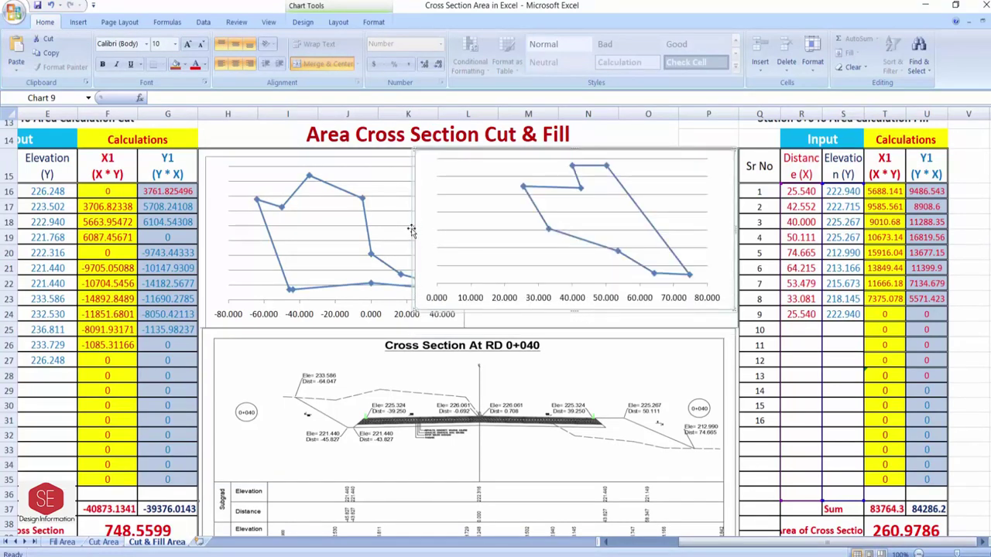
drag(412, 228, 452, 228)
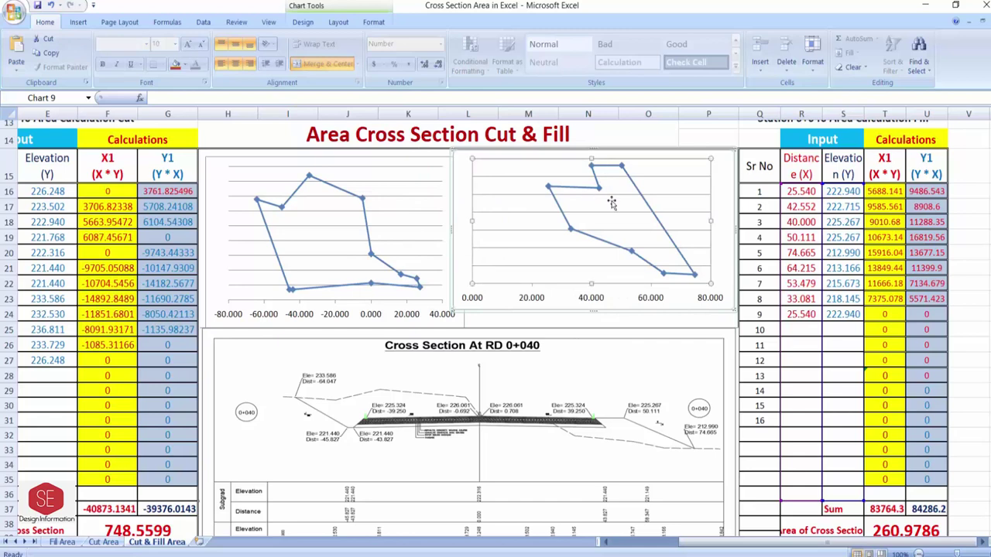
click(726, 230)
scroll(609, 192, up, 1)
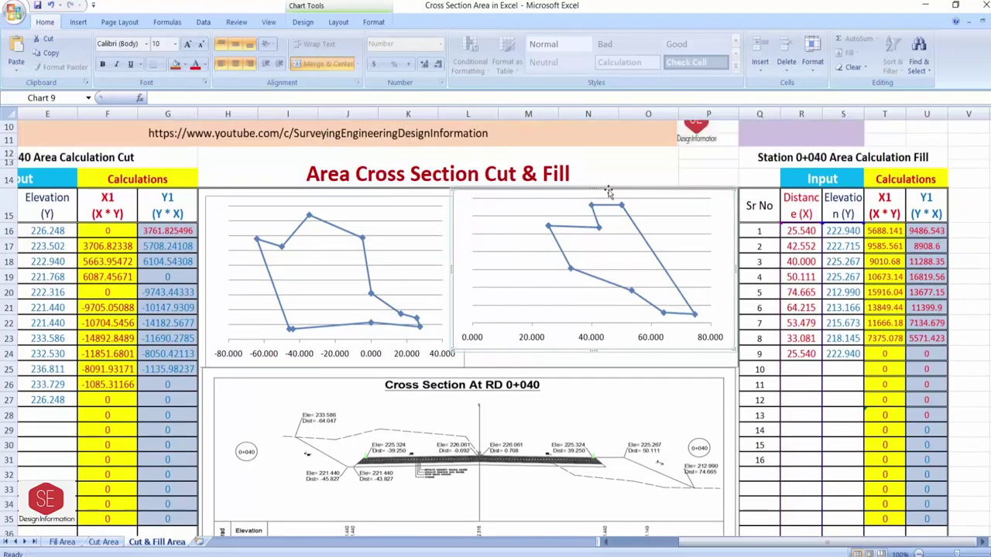
drag(595, 188, 593, 199)
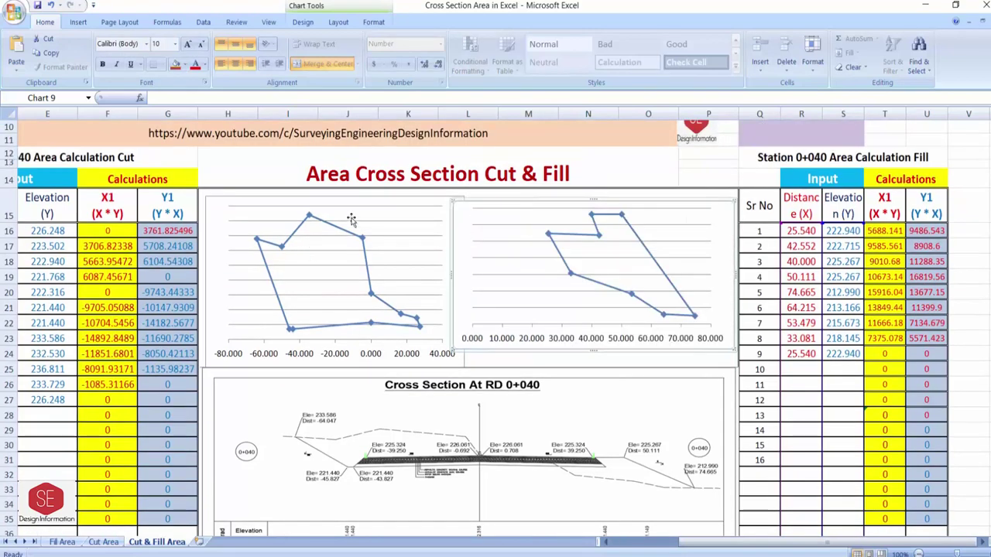
Step: Resize the cut outline chart's plot area and shorten its bottom edge slightly
click(328, 202)
drag(329, 202, 342, 216)
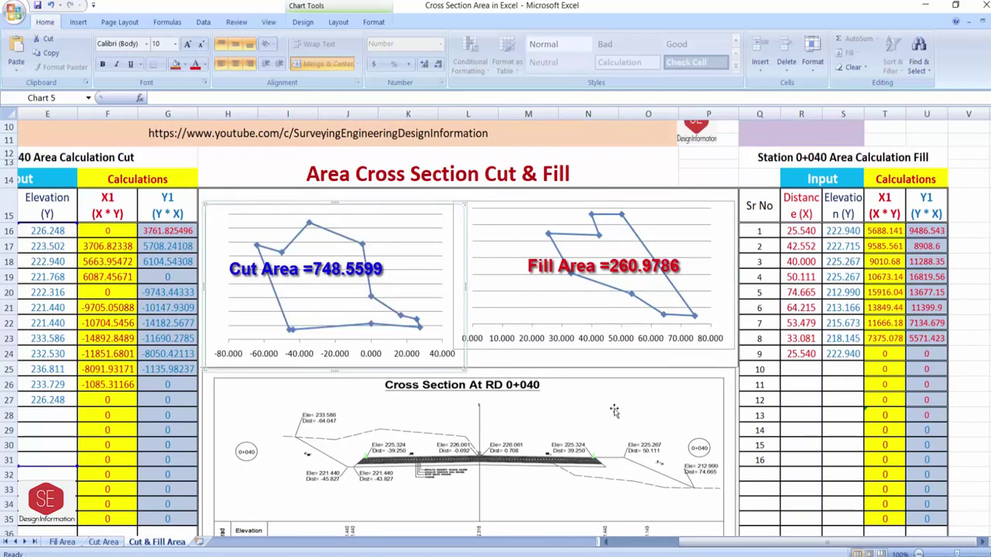
drag(331, 369, 331, 365)
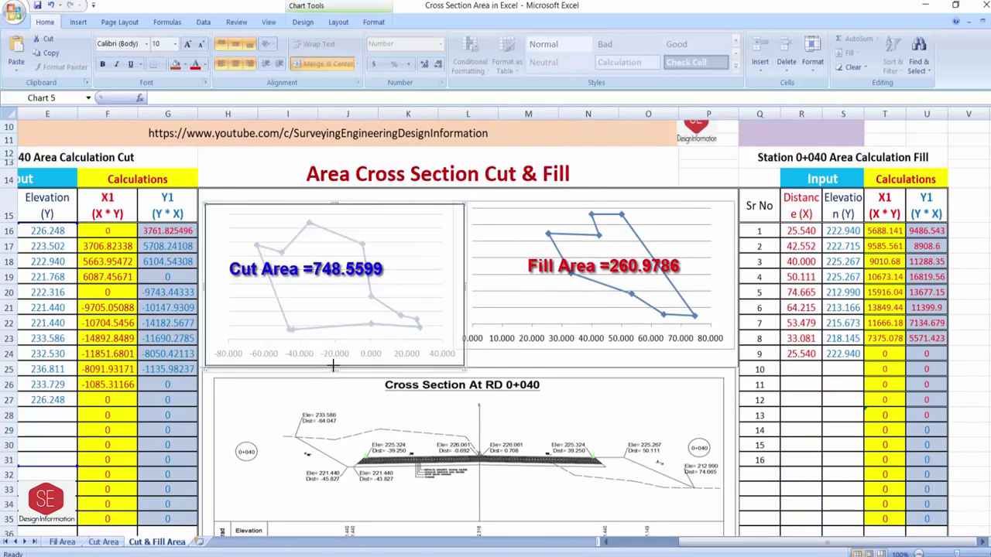
key(Escape)
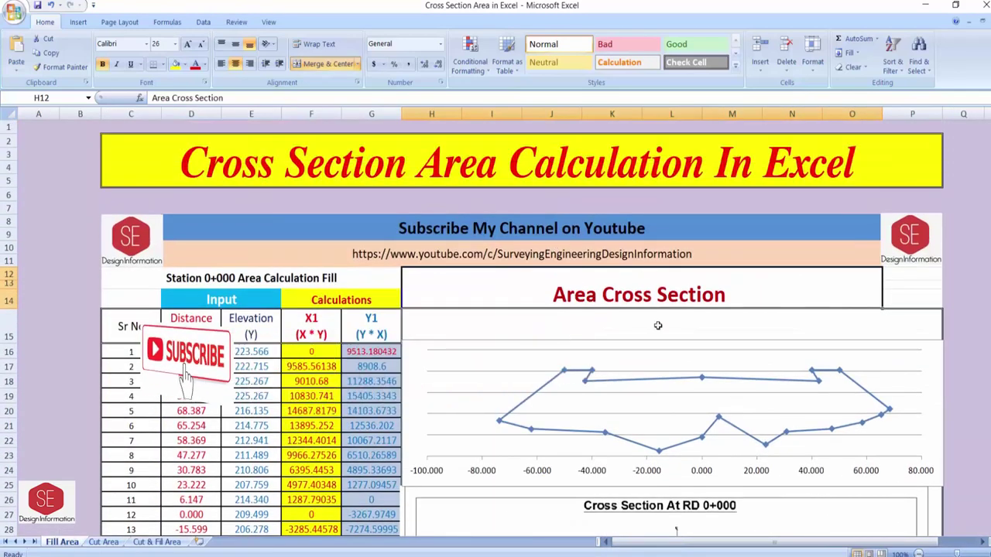
Step: Unhide rows 36–39 in the Fill Area table
scroll(377, 350, down, 3)
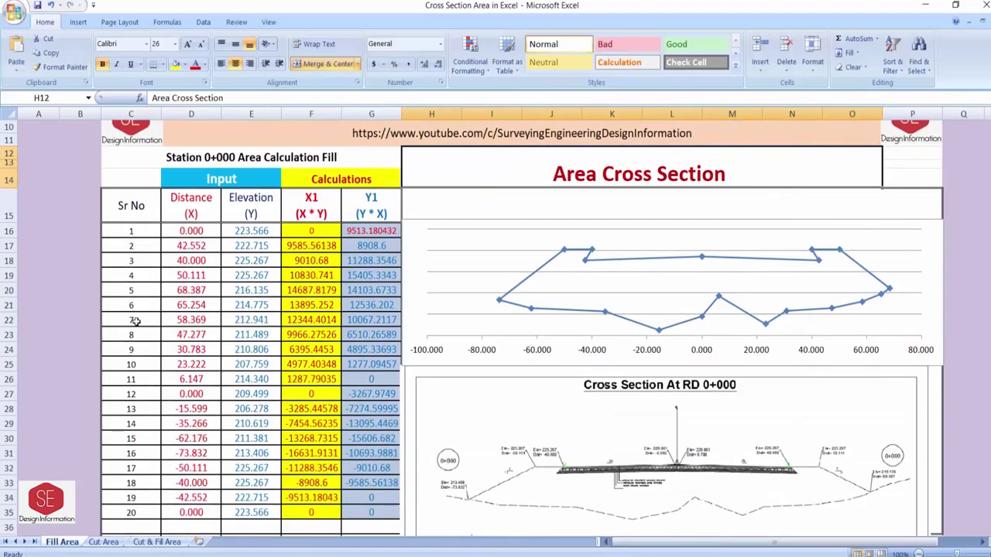
scroll(135, 321, down, 2)
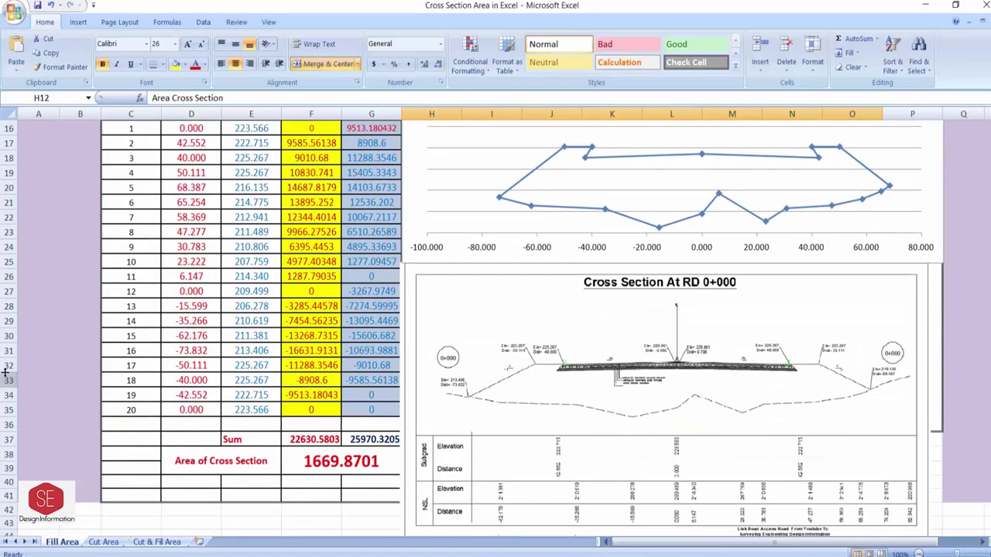
click(8, 424)
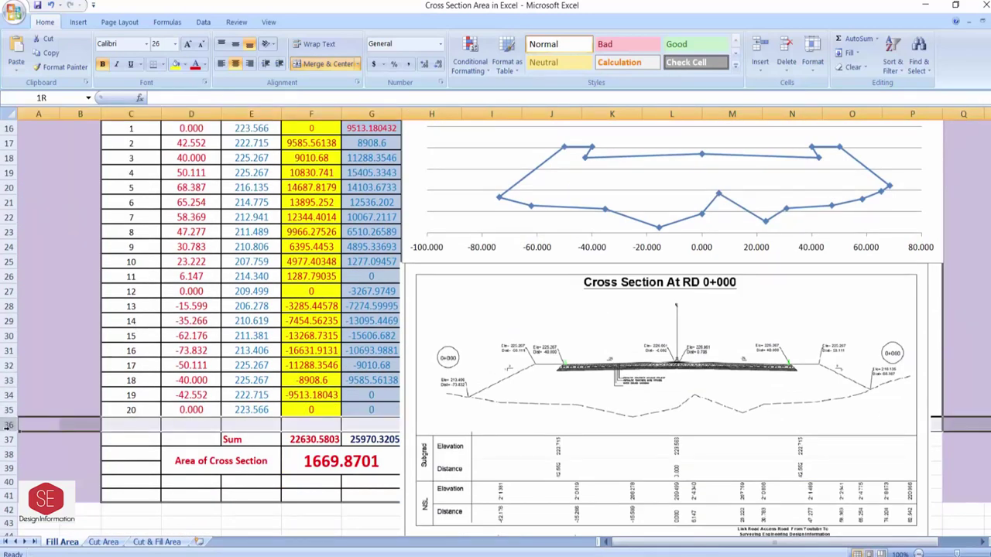
drag(7, 424, 8, 463)
right_click(8, 463)
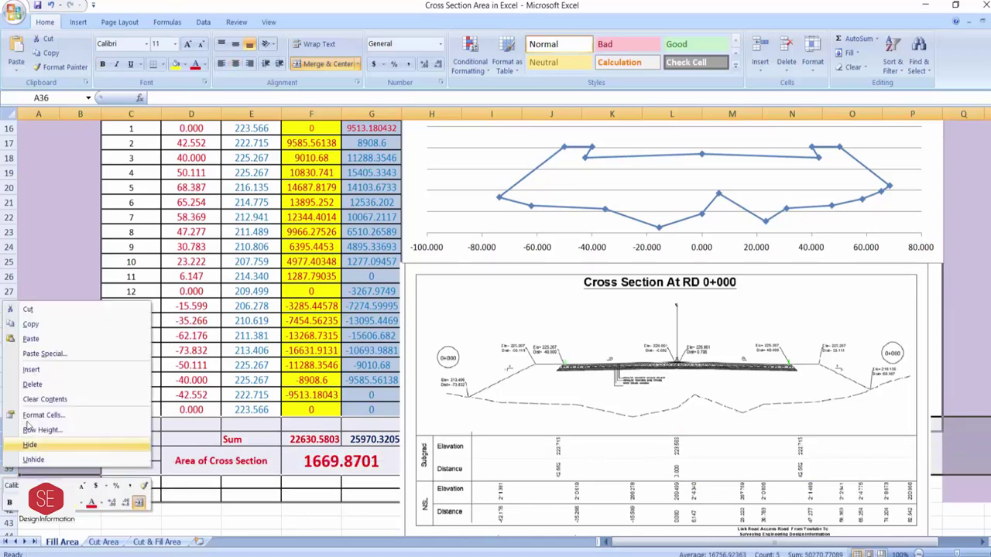
click(33, 459)
Step: Continue the Sr No series to 24 and copy the F34 X1 formula down to F38
scroll(144, 352, down, 1)
scroll(144, 352, down, 1)
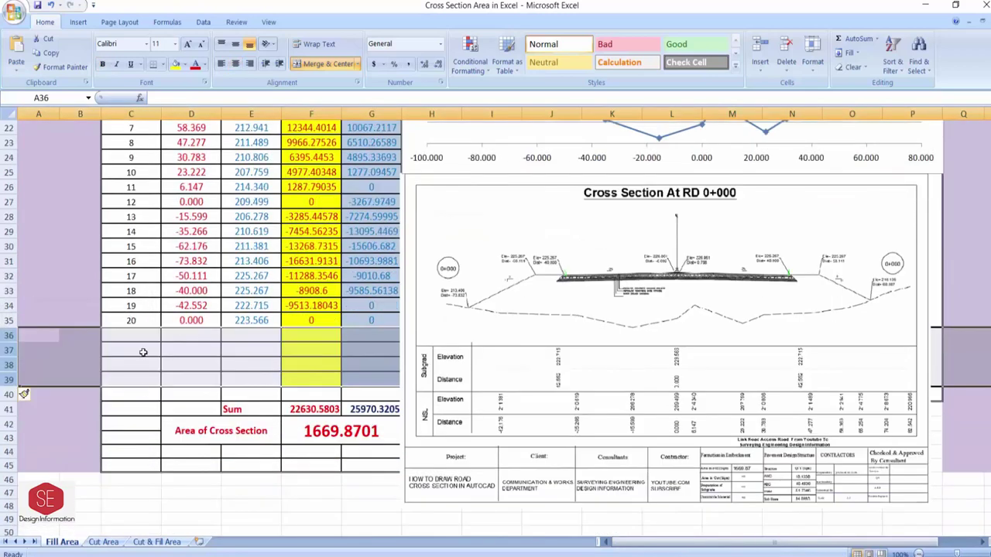
click(127, 341)
mouse_move(130, 305)
mouse_down()
mouse_move(165, 325)
mouse_move(162, 385)
mouse_up()
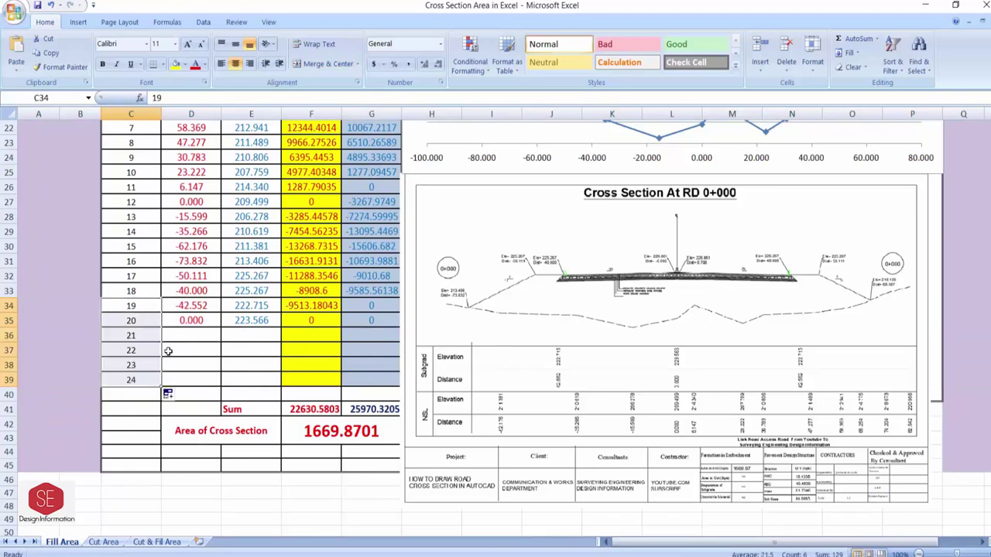
click(207, 336)
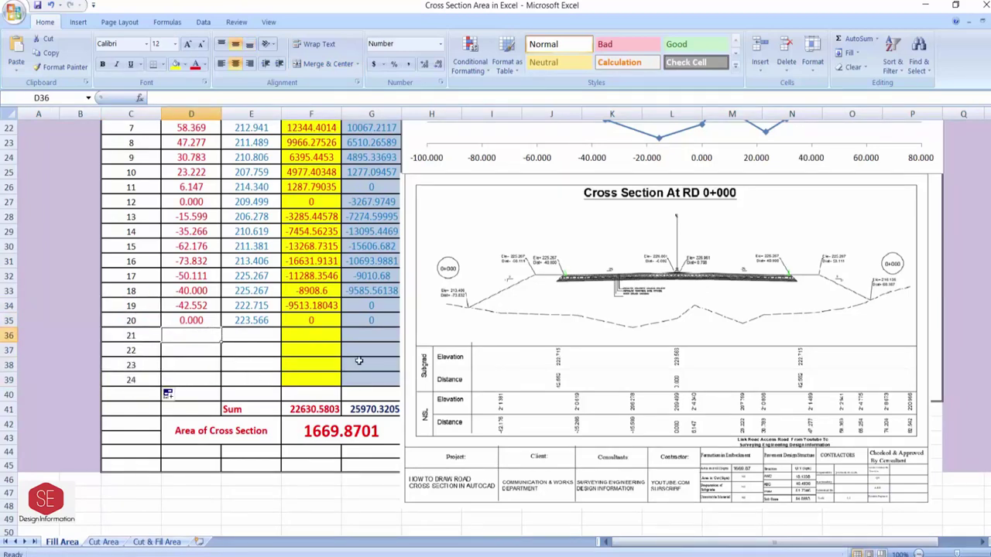
scroll(359, 360, up, 1)
click(311, 351)
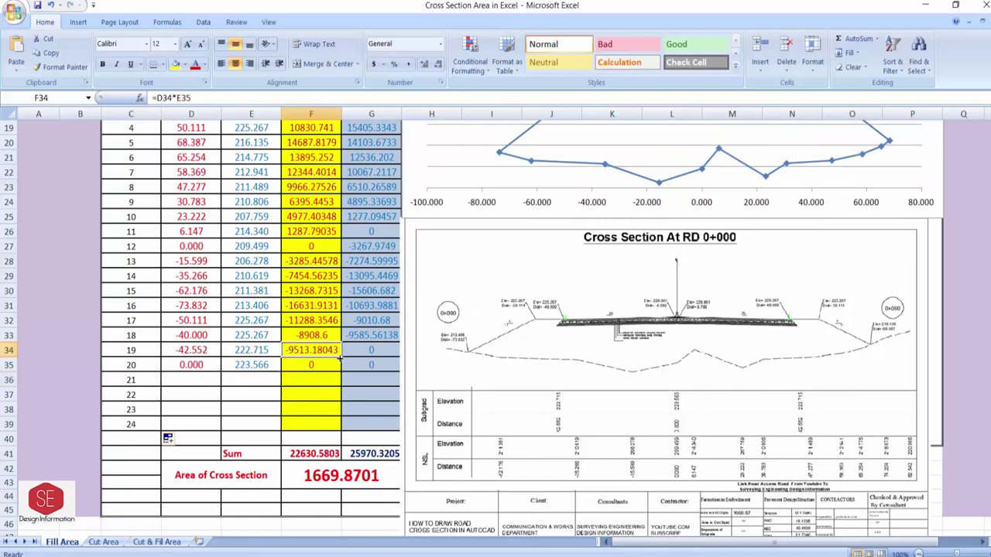
drag(339, 359, 330, 418)
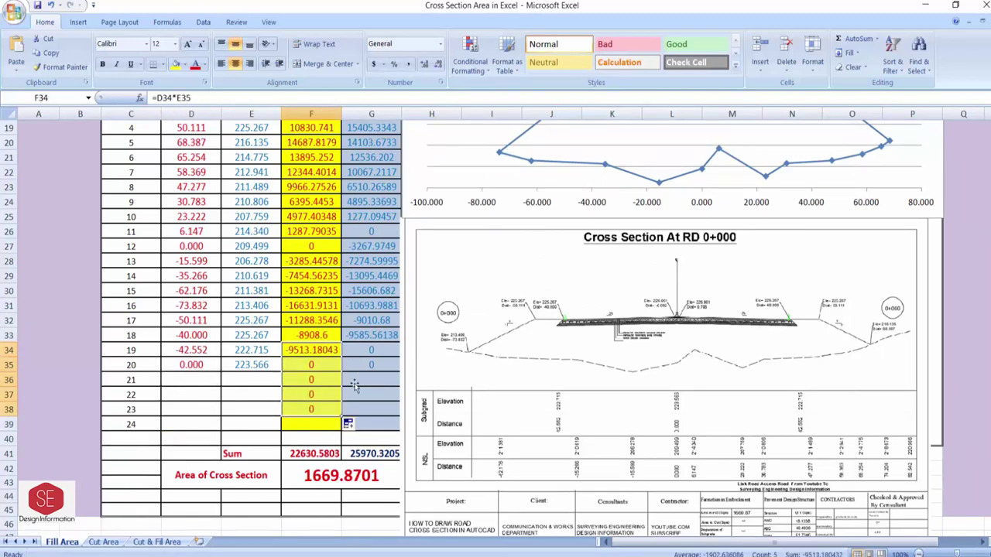
Step: Switch to the Cut Area sheet
scroll(395, 350, up, 2)
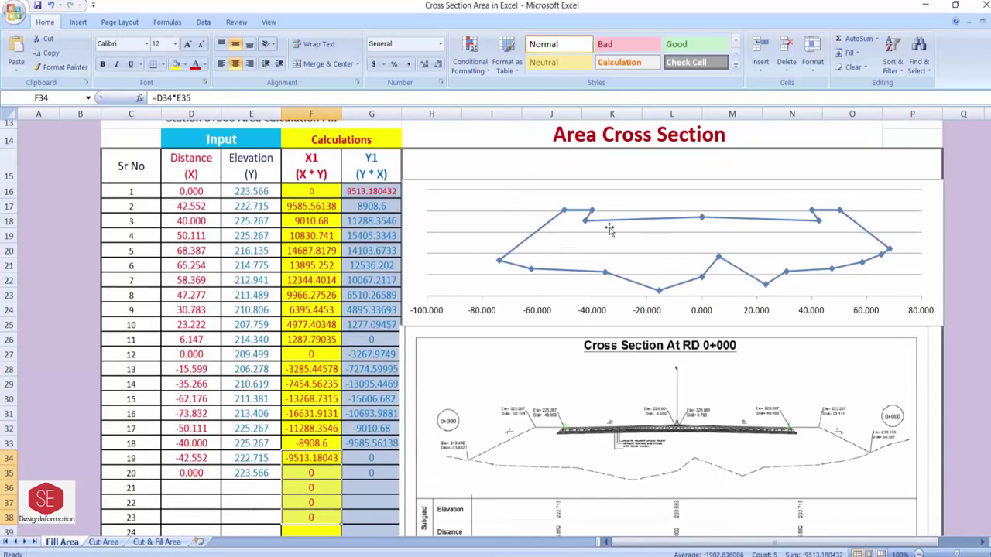
scroll(674, 333, down, 1)
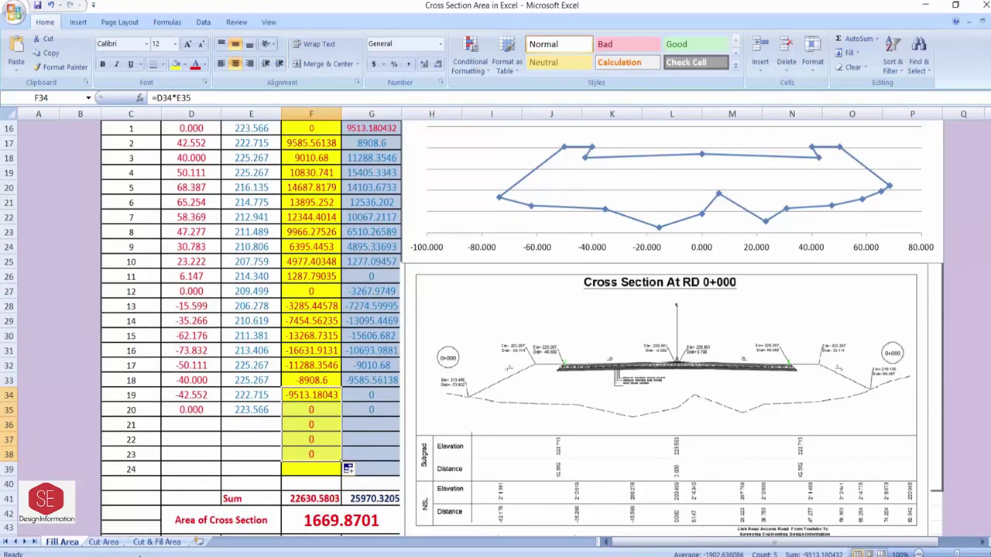
click(103, 542)
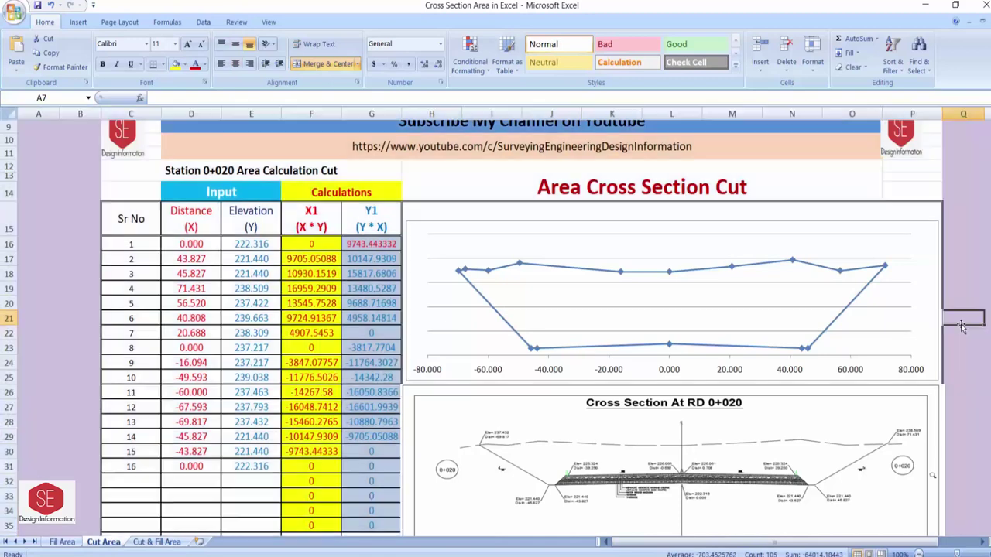
Step: Review the Cut Area sheet, then move to the Cut & Fill Area sheet's Station 0+040 charts
click(959, 318)
scroll(672, 242, up, 1)
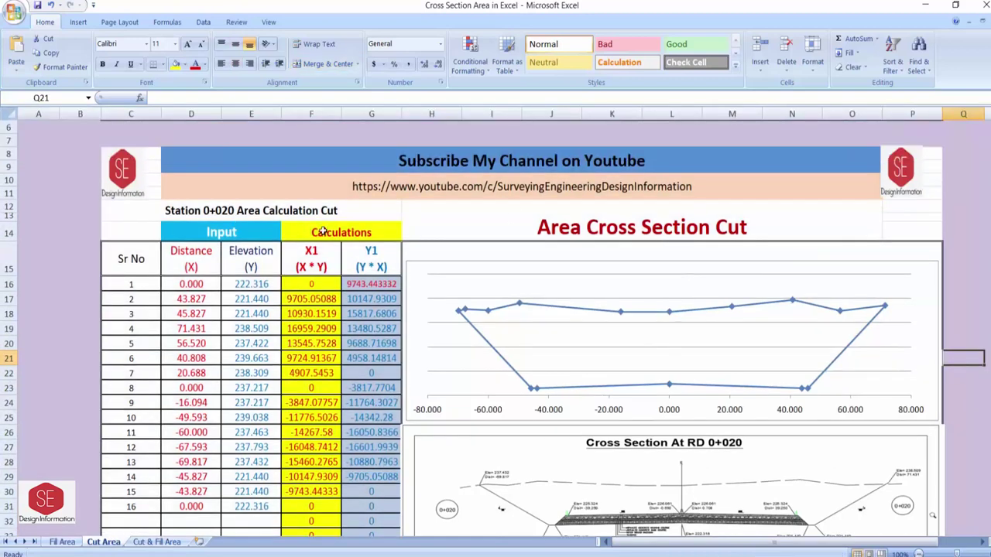
scroll(653, 364, down, 3)
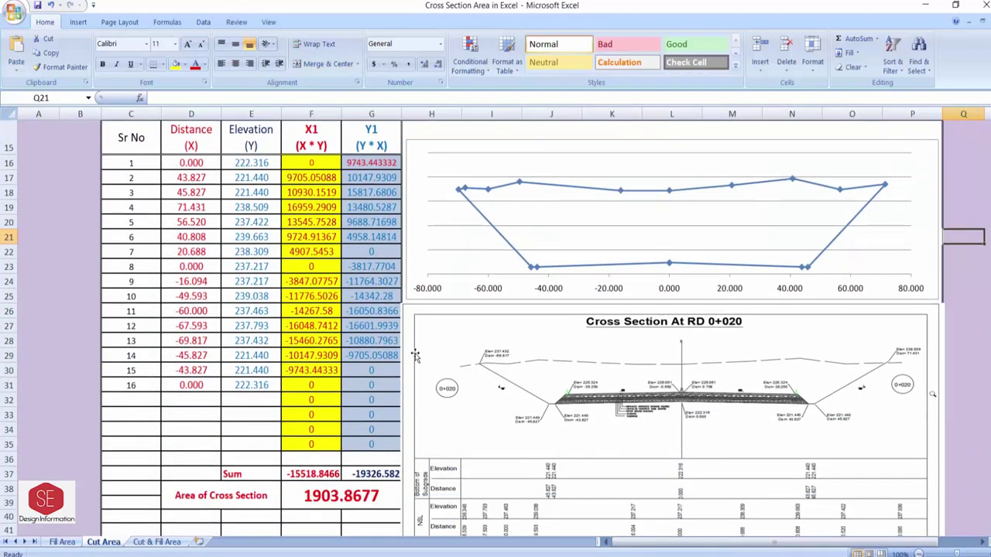
scroll(418, 353, down, 1)
click(157, 542)
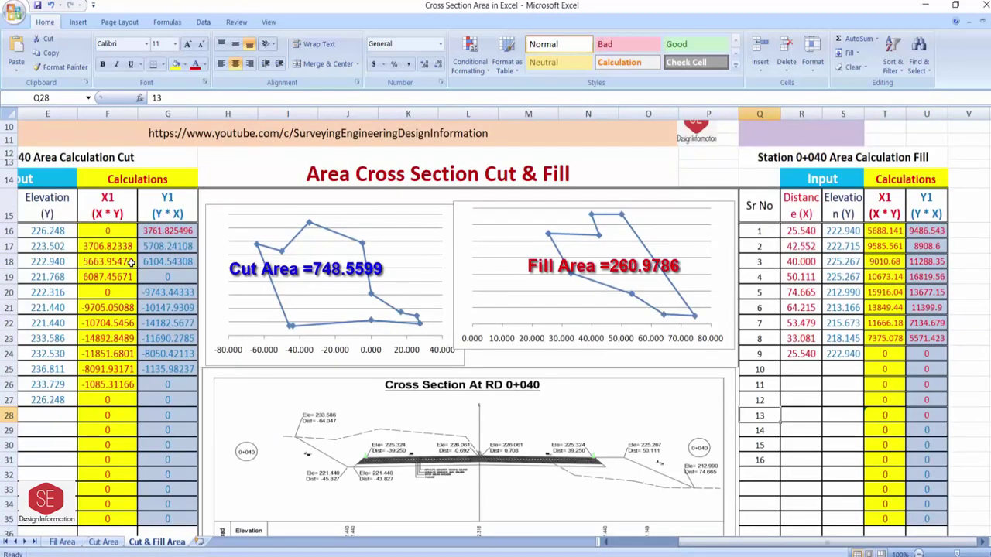
scroll(529, 327, down, 1)
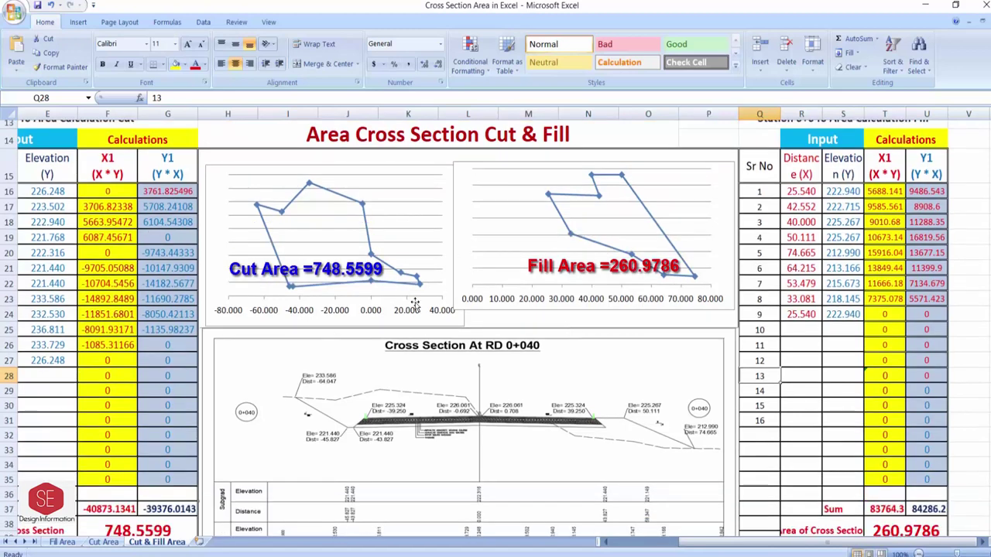
scroll(422, 302, up, 2)
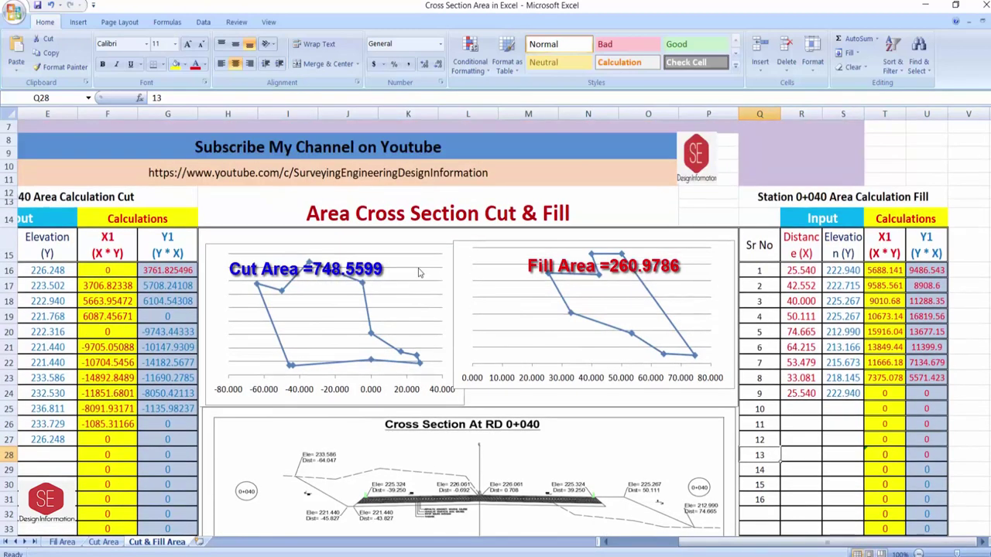
Step: Add elevation data labels to the Fill Area sheet's Station 0+000 outline chart
key(ctrl+Page_Up)
key(ctrl+Page_Up)
scroll(834, 267, up, 1)
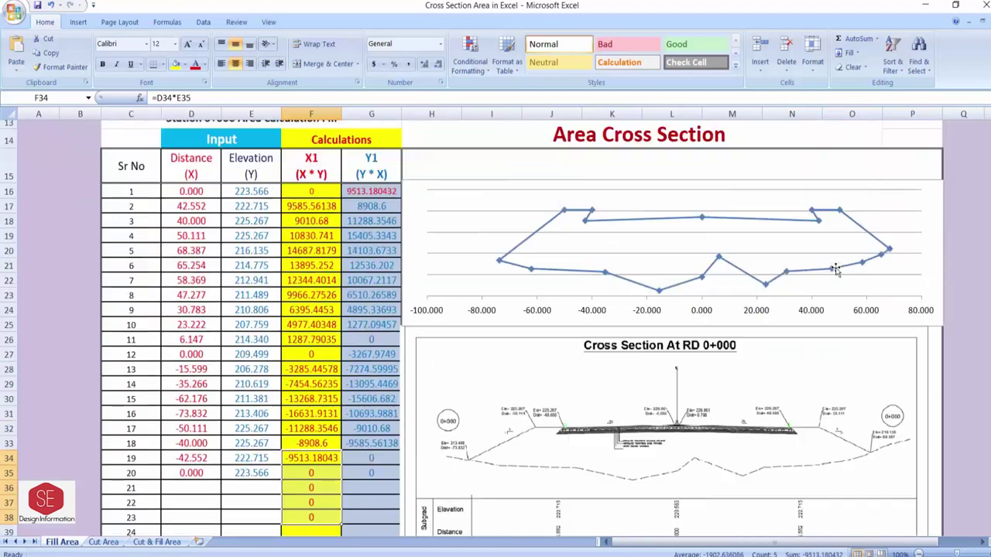
scroll(833, 268, up, 1)
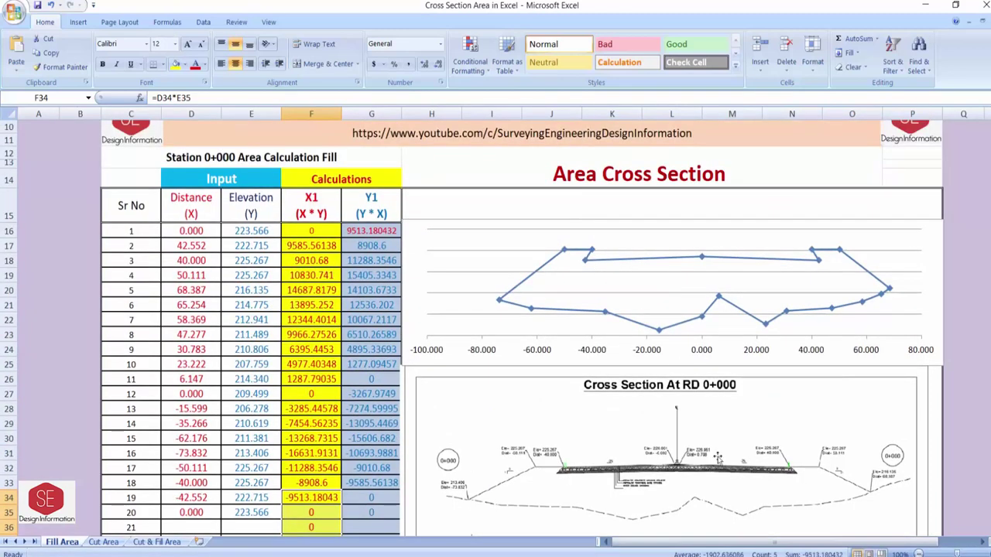
click(791, 314)
right_click(787, 313)
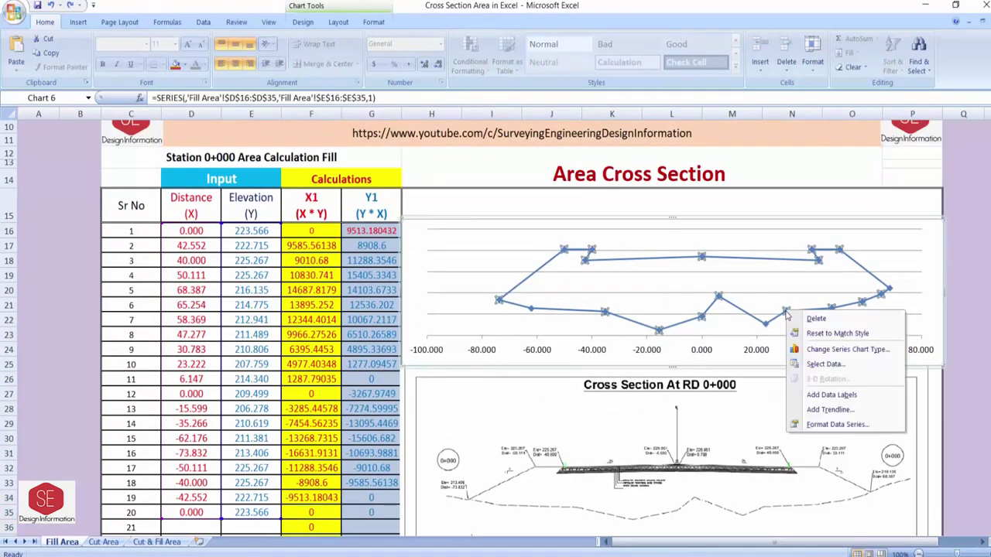
click(851, 398)
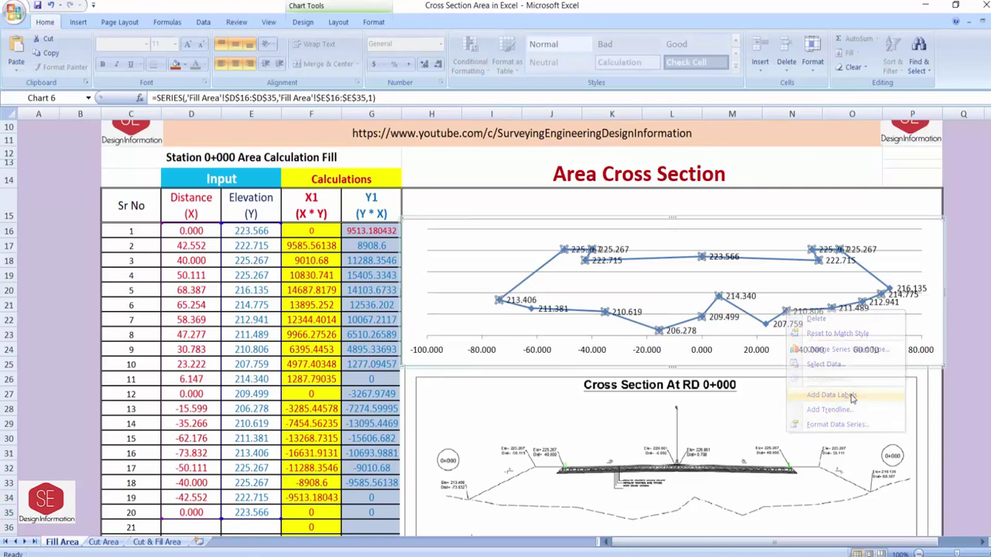
Step: Drag the overlapping 223.566, 222.715 and 225.267 labels apart so each is readable
click(720, 259)
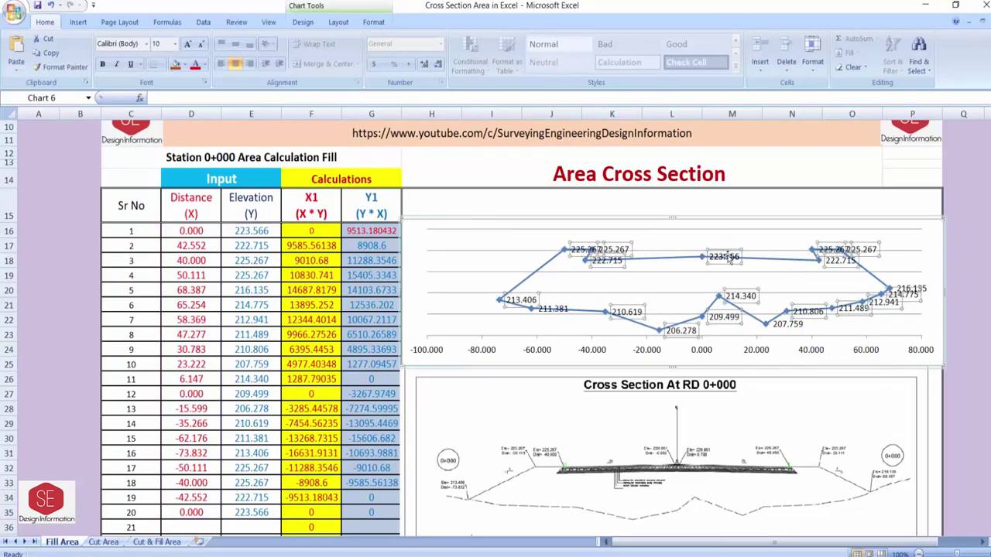
click(726, 258)
drag(727, 258, 720, 271)
click(751, 236)
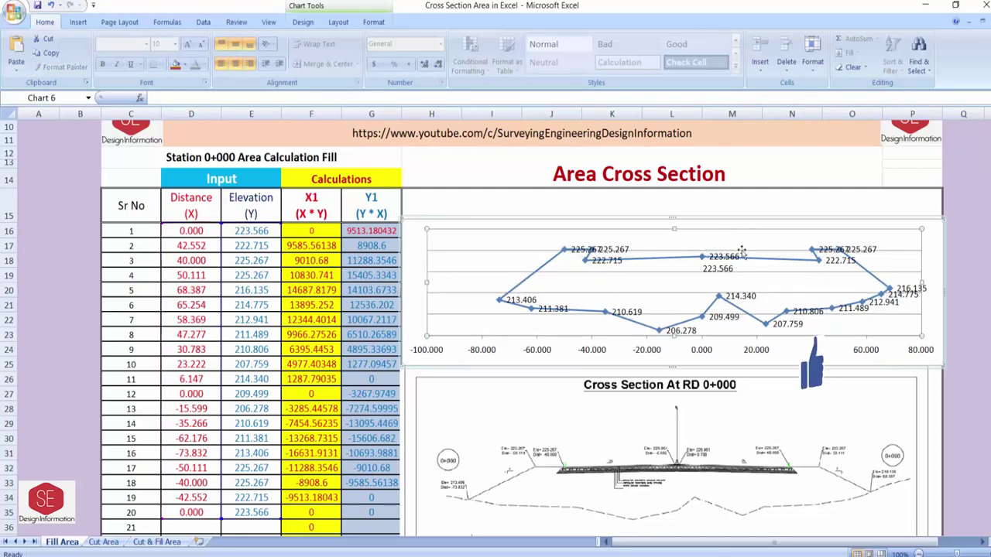
click(721, 256)
click(722, 256)
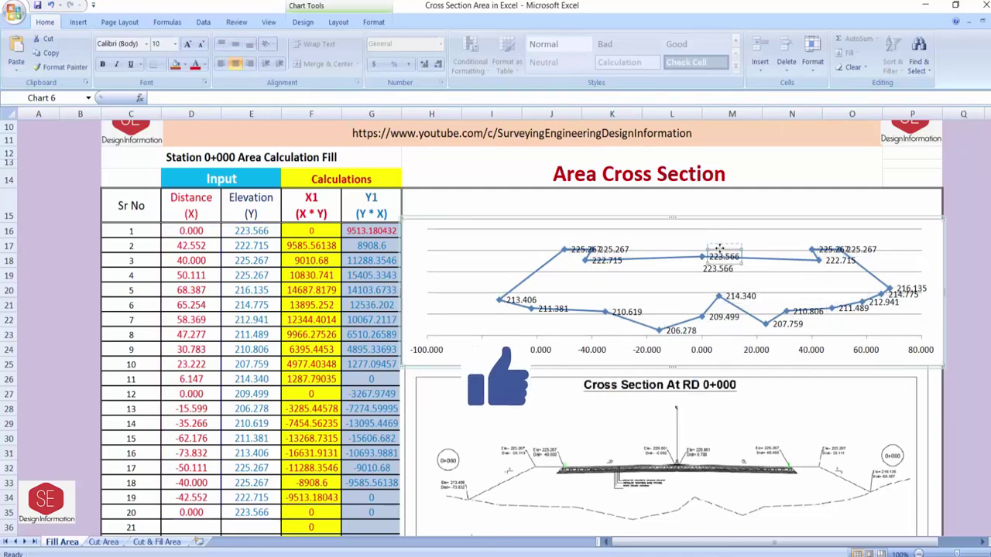
drag(719, 248, 721, 240)
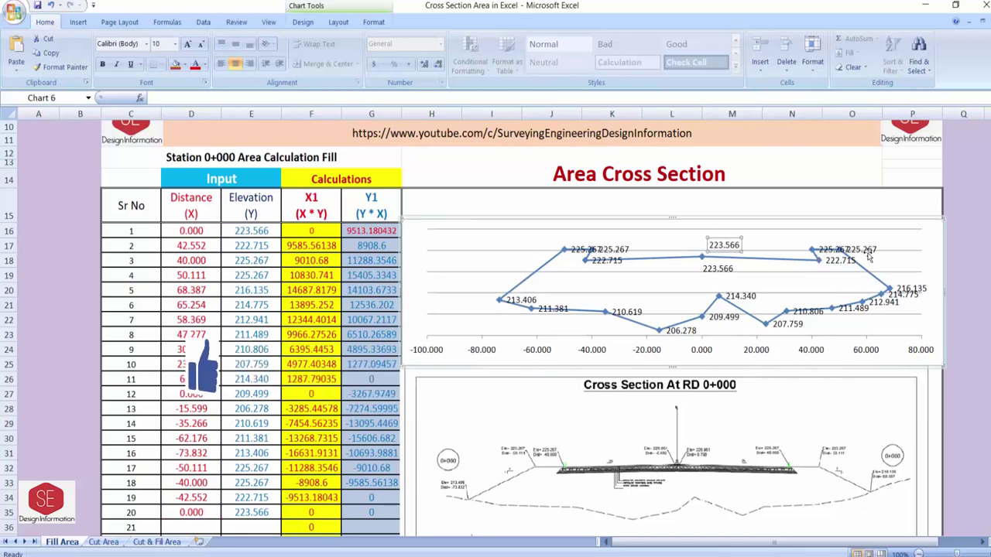
drag(617, 265, 613, 276)
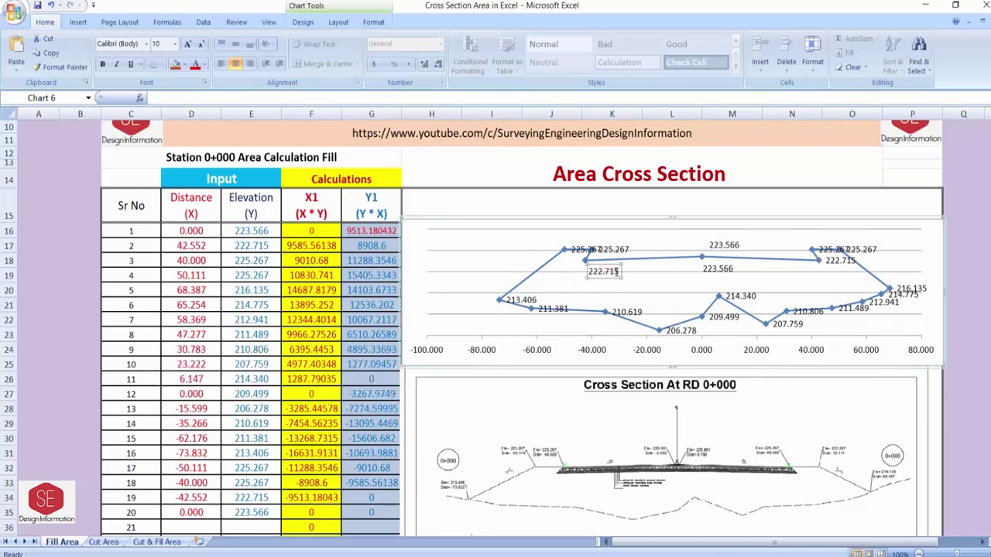
click(618, 250)
drag(612, 231, 614, 220)
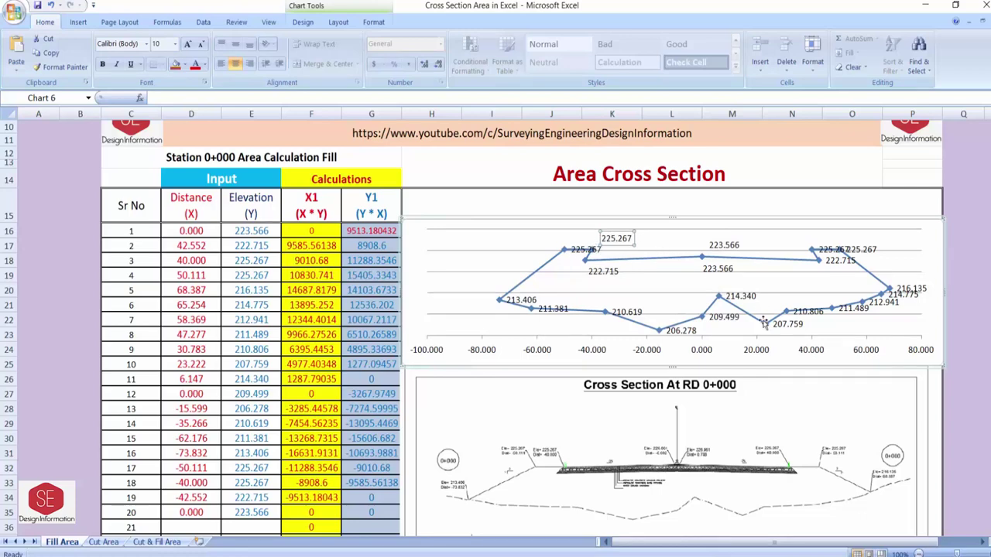
Step: Add elevation data labels to the cut outline chart on the Cut Area sheet
click(104, 542)
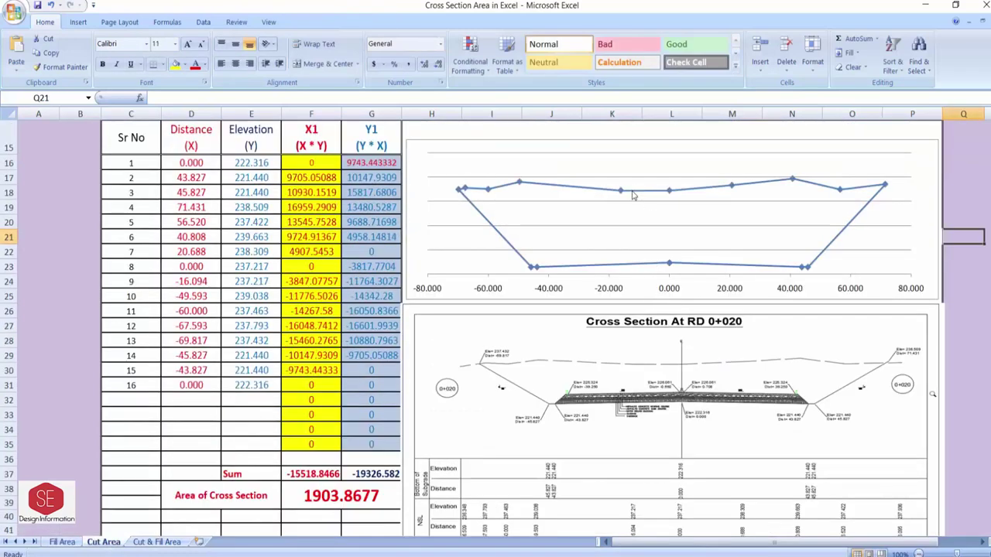
click(632, 193)
right_click(633, 192)
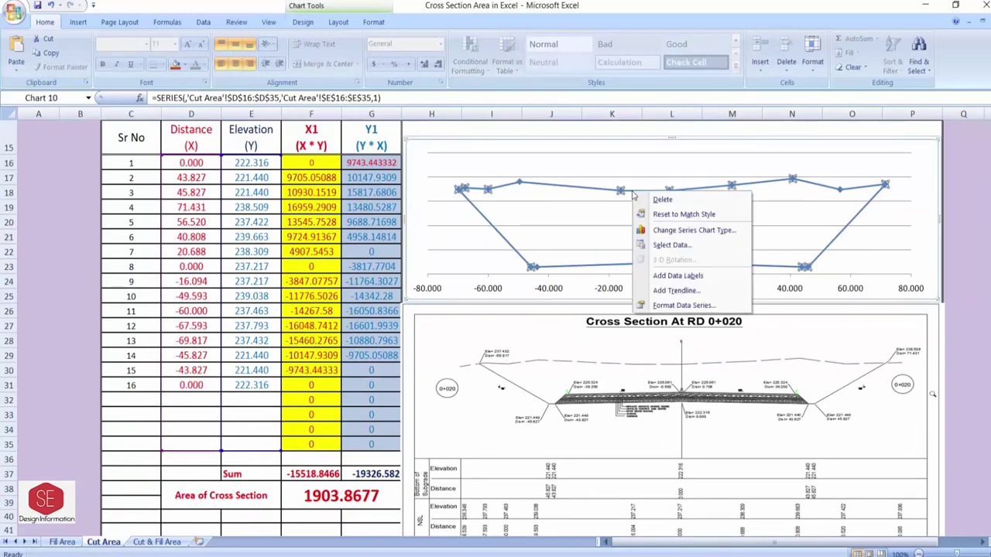
click(671, 276)
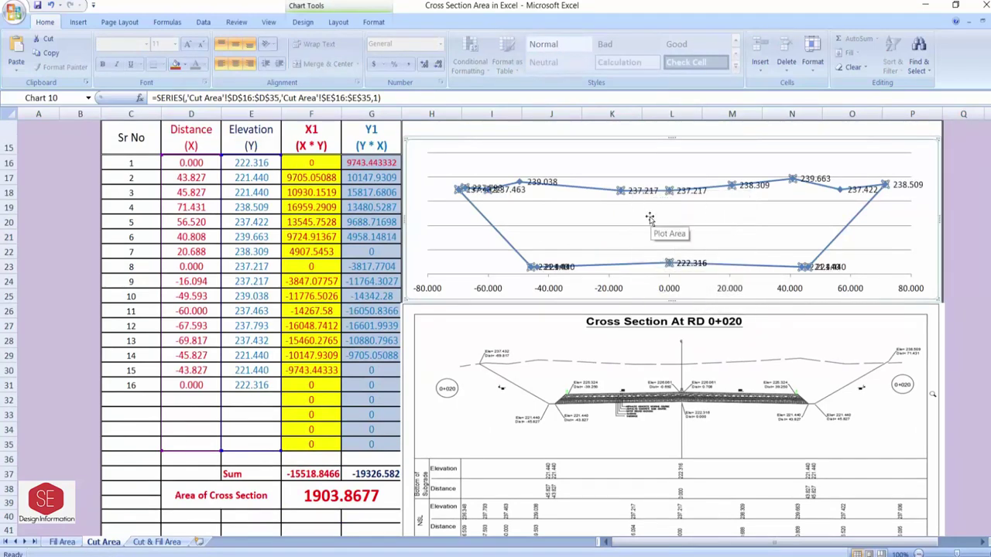
click(569, 266)
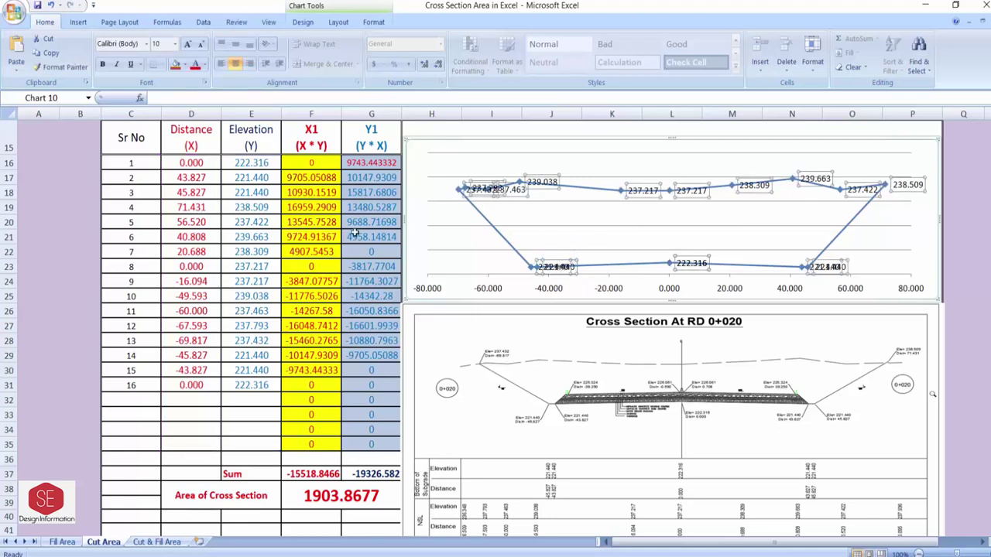
click(656, 222)
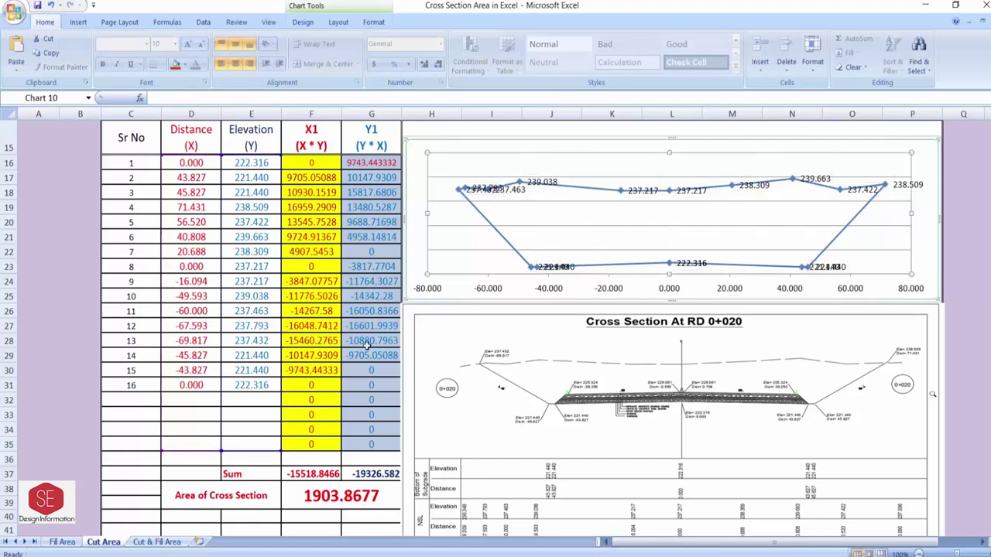
Step: Add elevation data labels to both the cut and fill charts on the Cut & Fill Area sheet
click(150, 543)
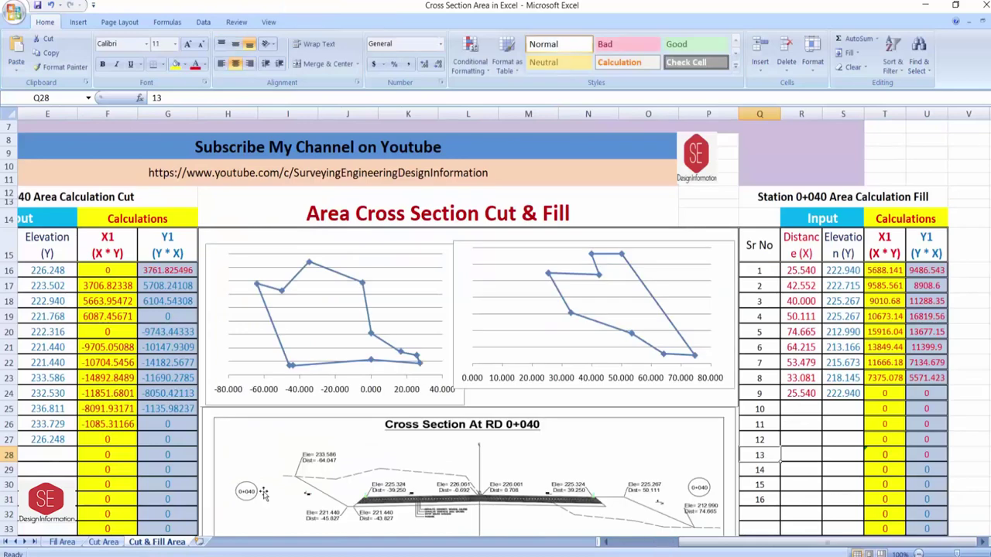
click(366, 307)
right_click(366, 306)
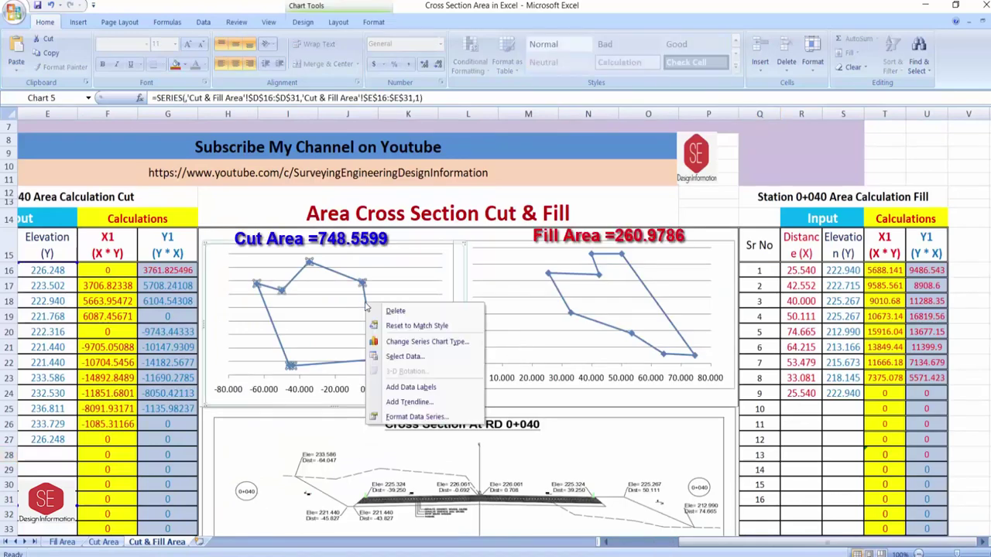
click(395, 386)
click(585, 321)
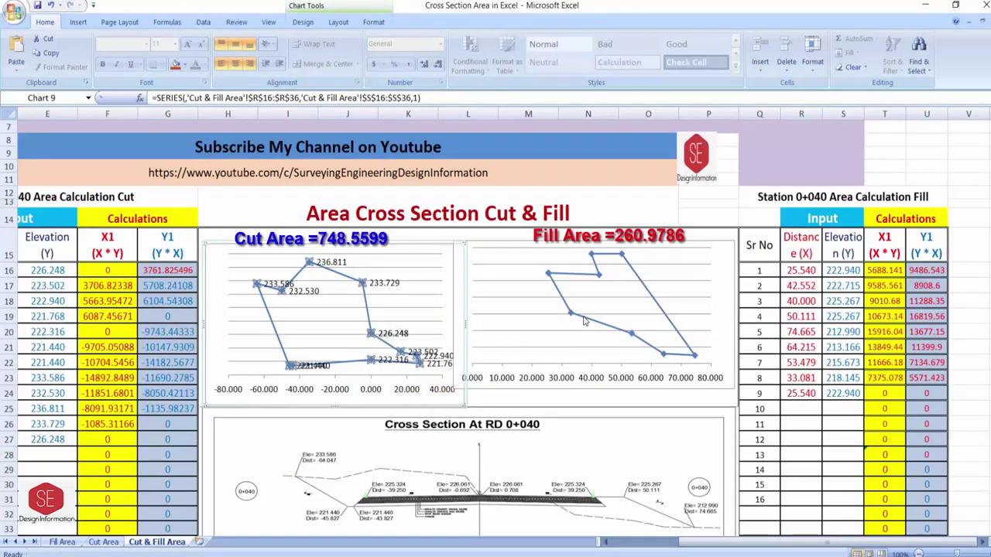
right_click(584, 321)
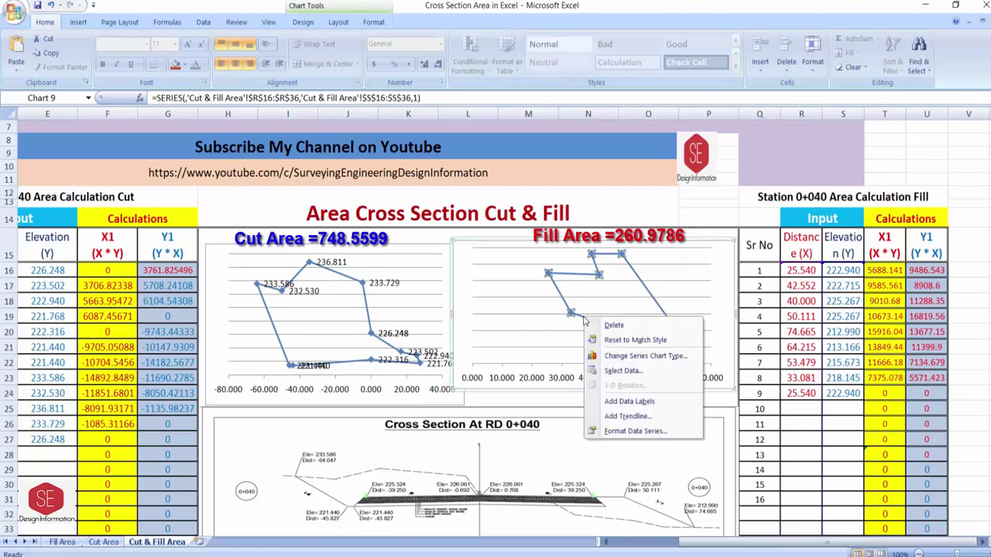
click(630, 402)
click(671, 364)
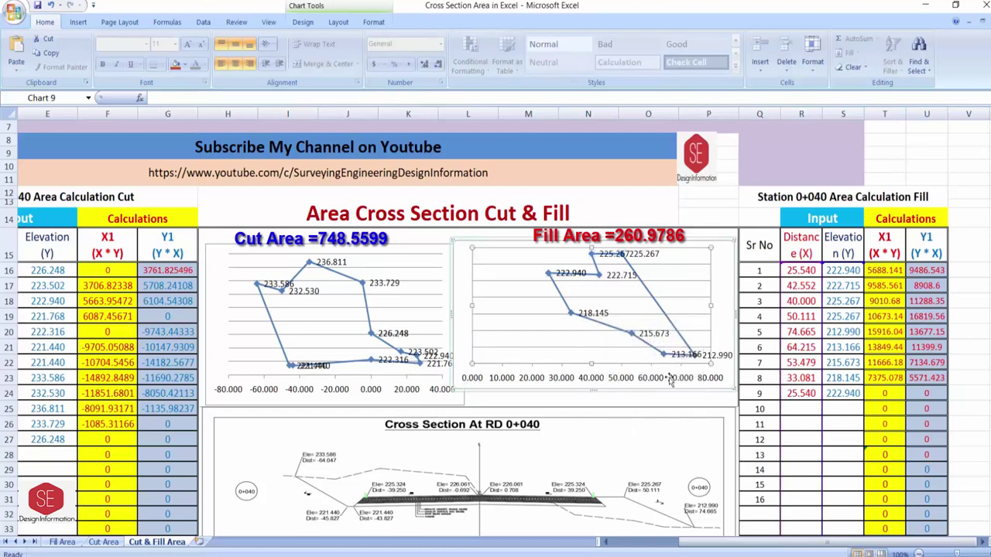
scroll(670, 379, down, 2)
Step: Return to the Fill Area sheet, select H12, and scroll to the 1669.8701 cross-section area
scroll(585, 393, up, 1)
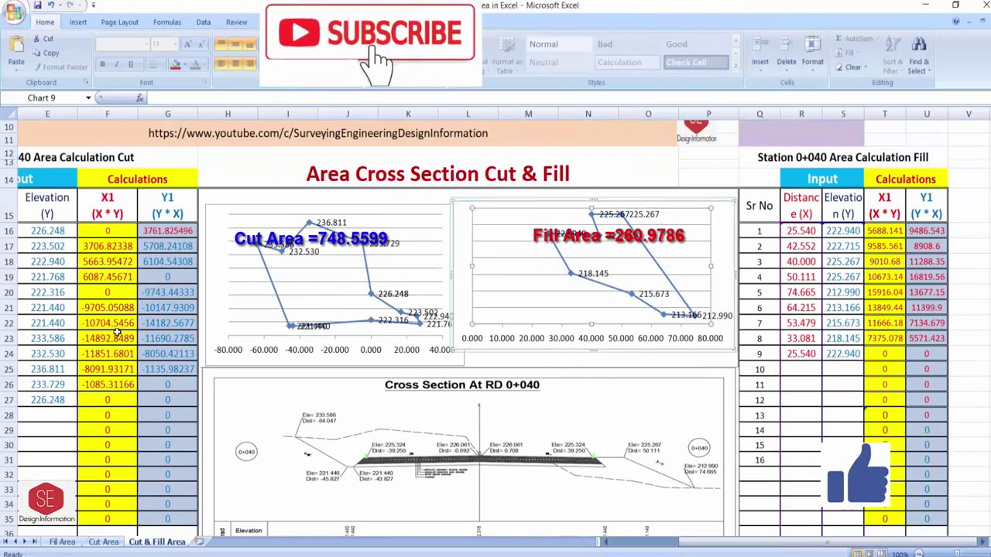
scroll(810, 362, up, 1)
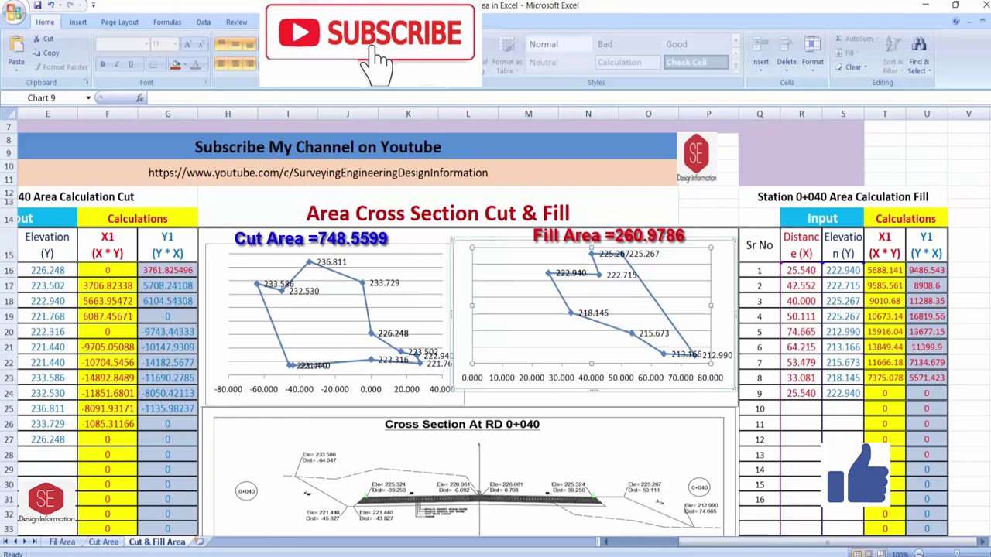
click(61, 542)
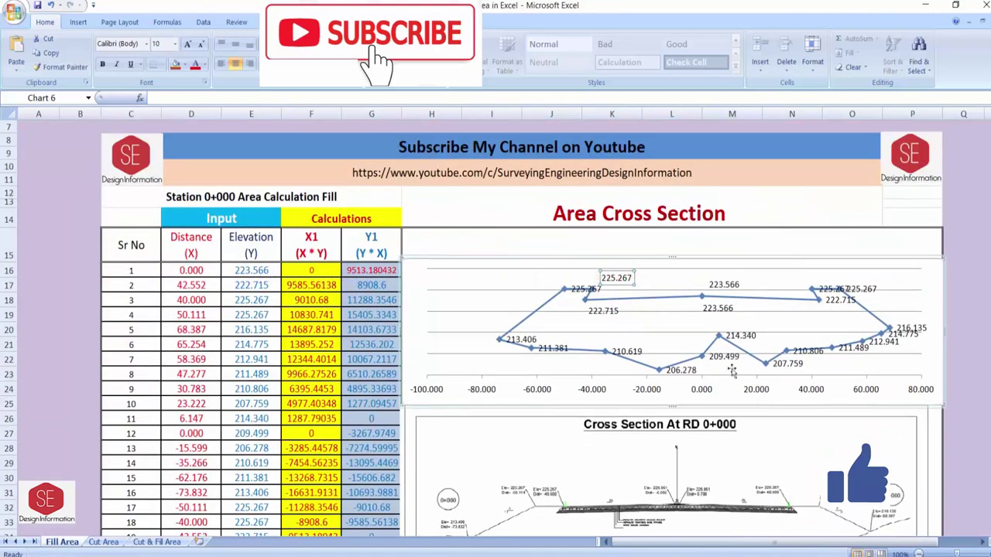
click(806, 224)
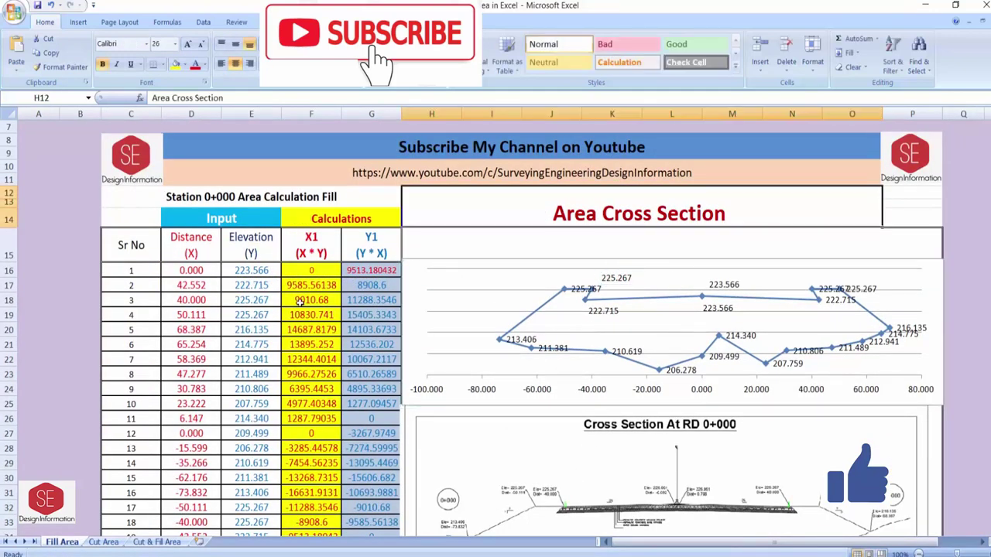
scroll(783, 294, down, 1)
scroll(784, 290, down, 2)
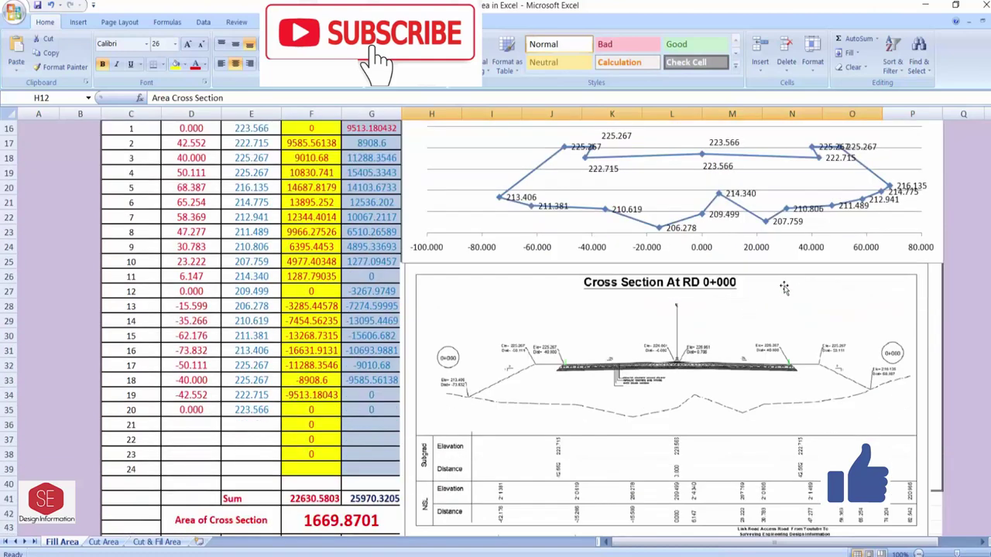
scroll(719, 333, down, 1)
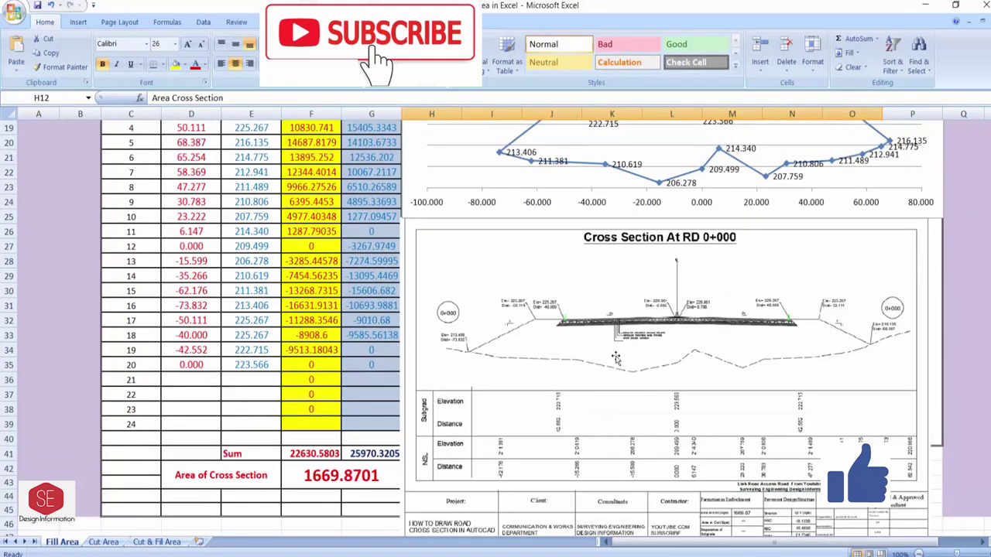